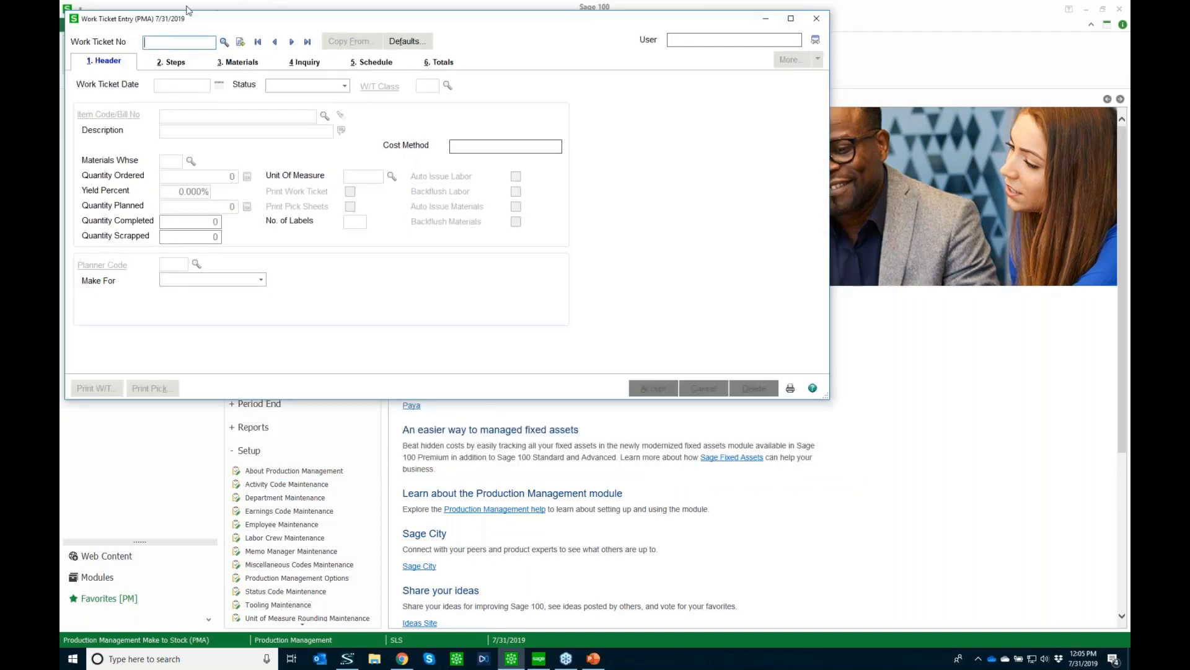
Step: Start a new work ticket with the next available number and keep its status as Open
click(240, 44)
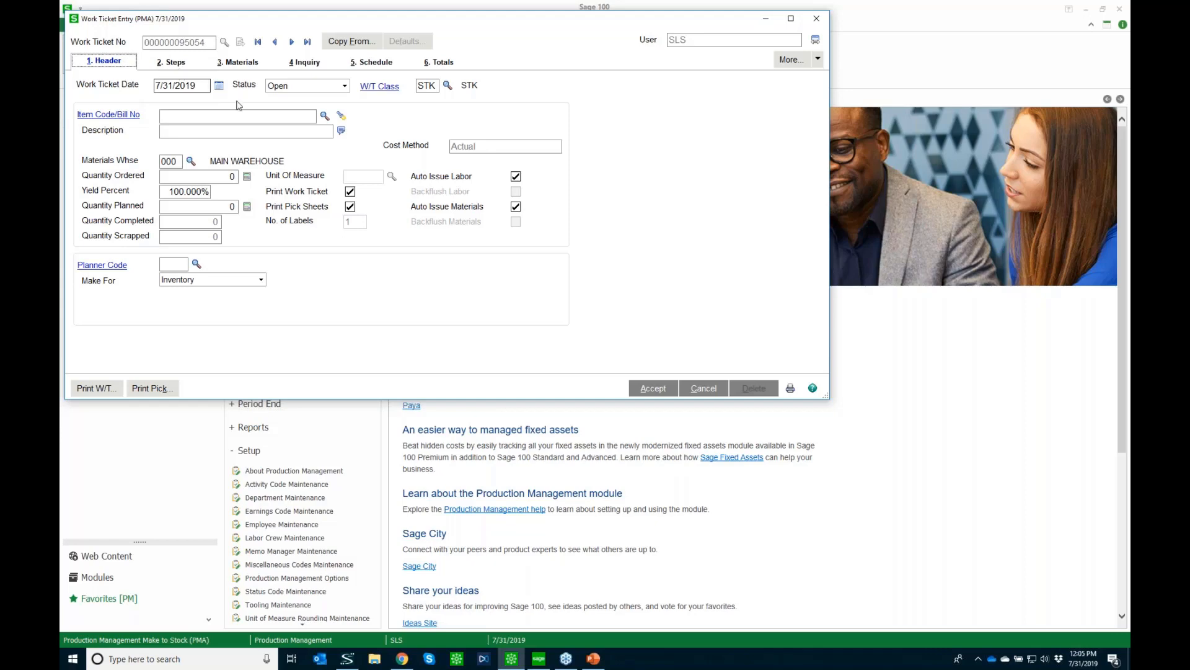
click(284, 88)
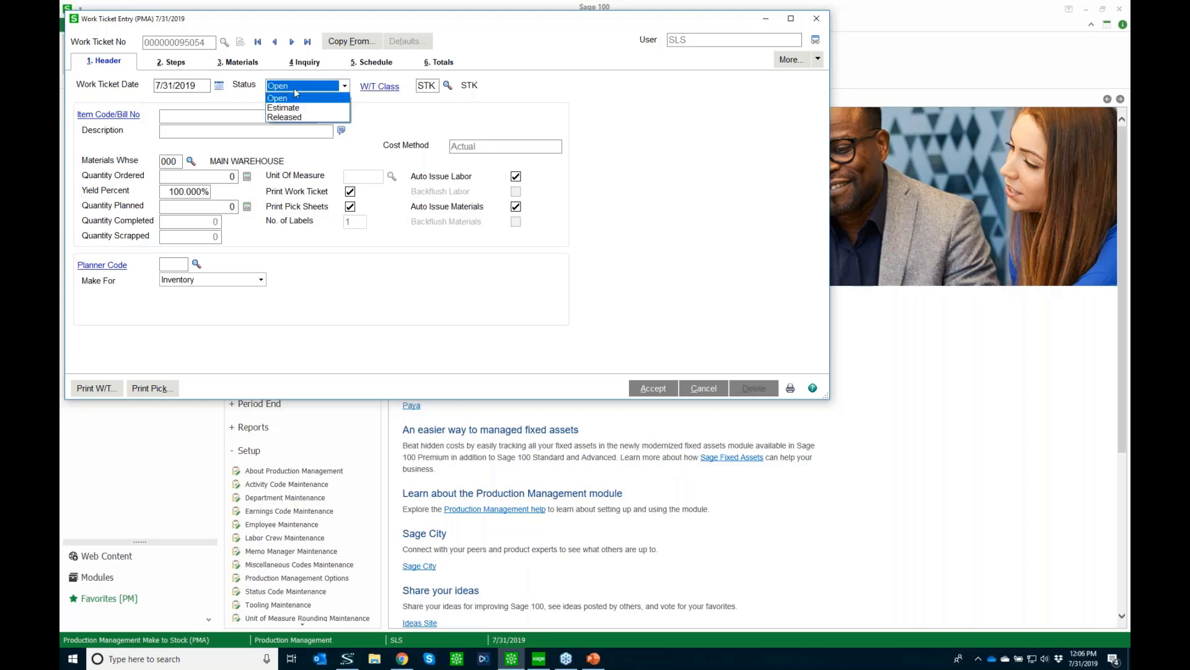
click(295, 93)
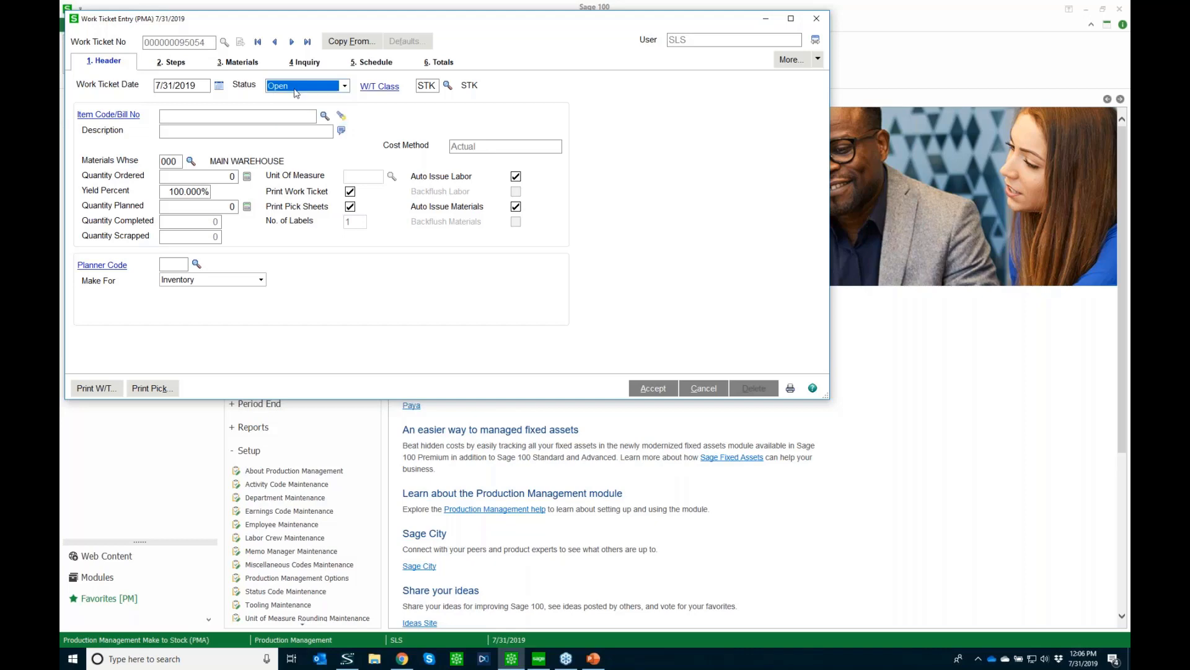
Step: Look up item DSKTP-00100 as the ticket's item to make and set the quantity ordered to 2
click(235, 117)
key(F2)
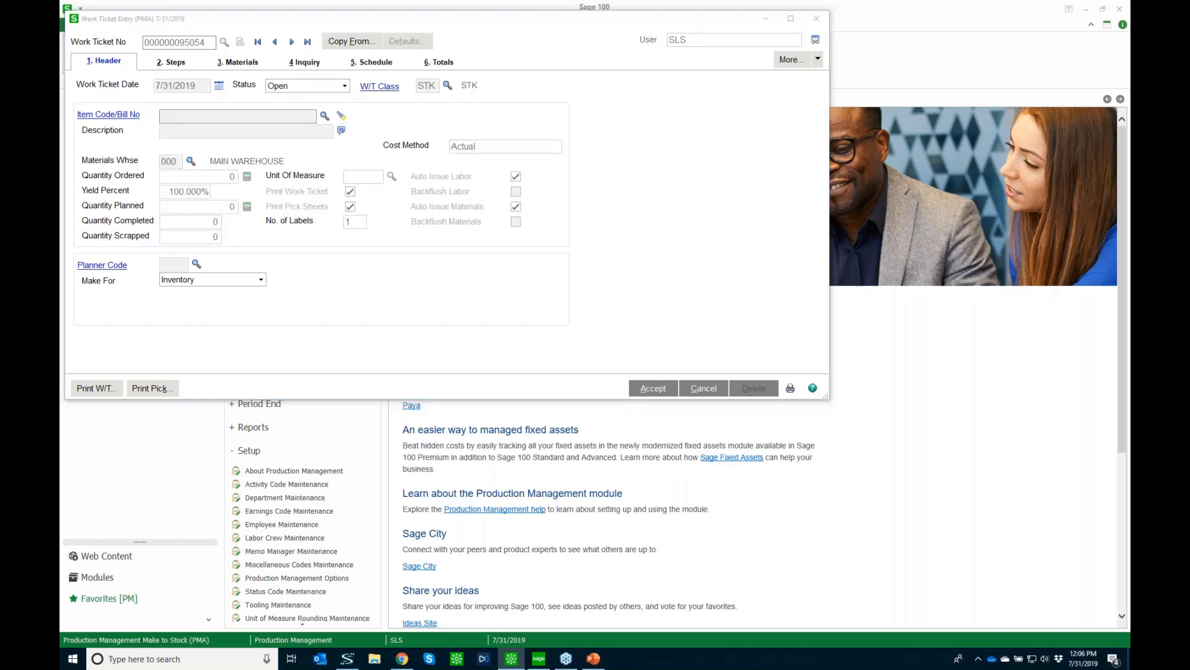
text(ds)
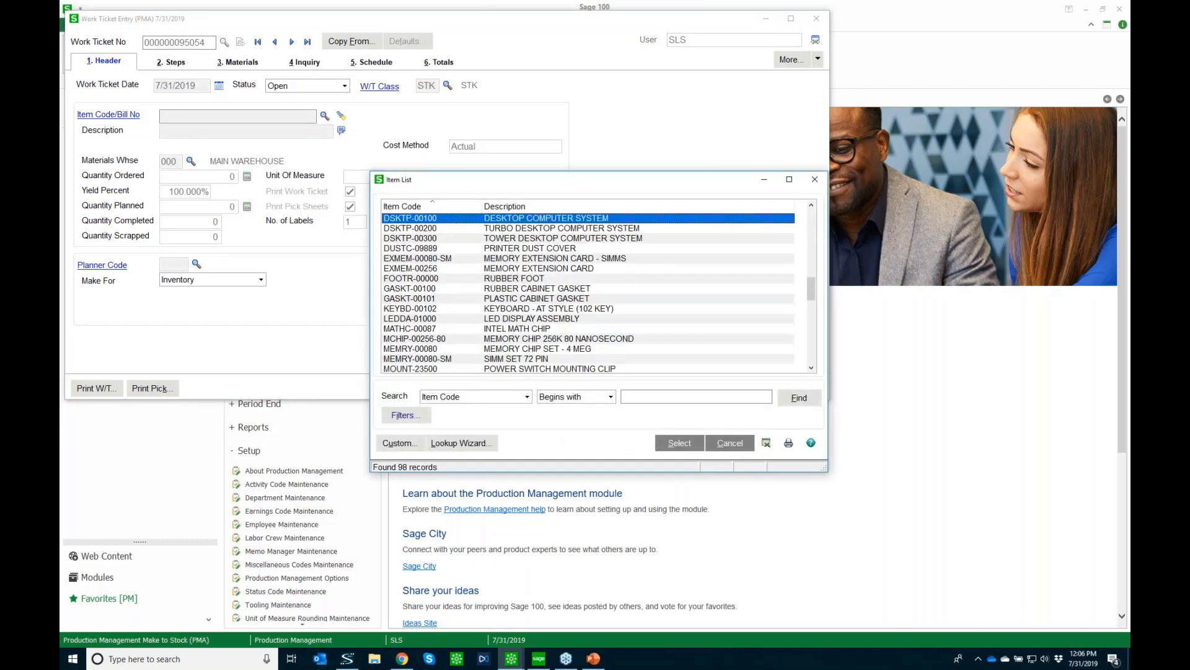
key(Return)
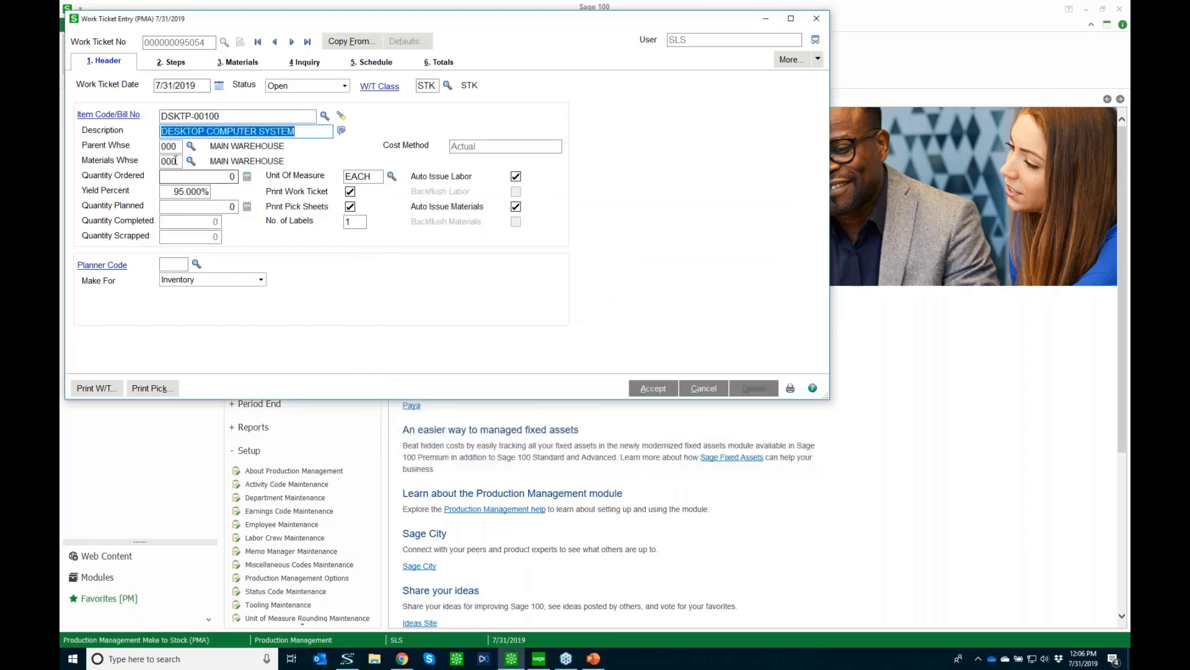
click(205, 176)
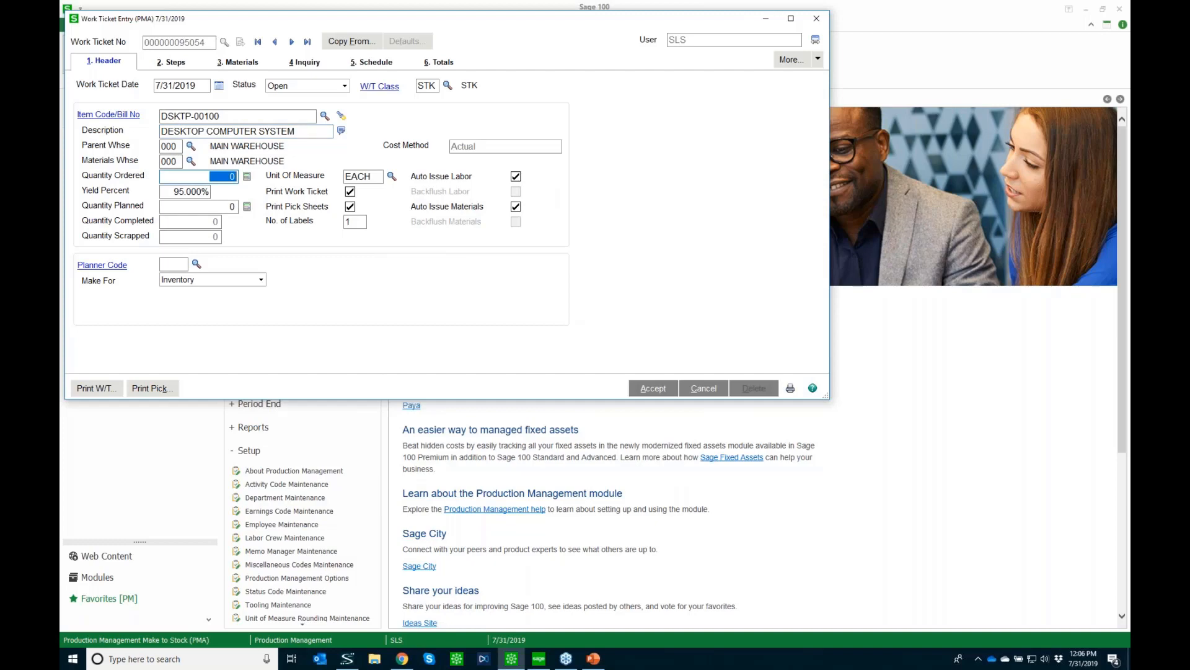
text(2)
key(Tab)
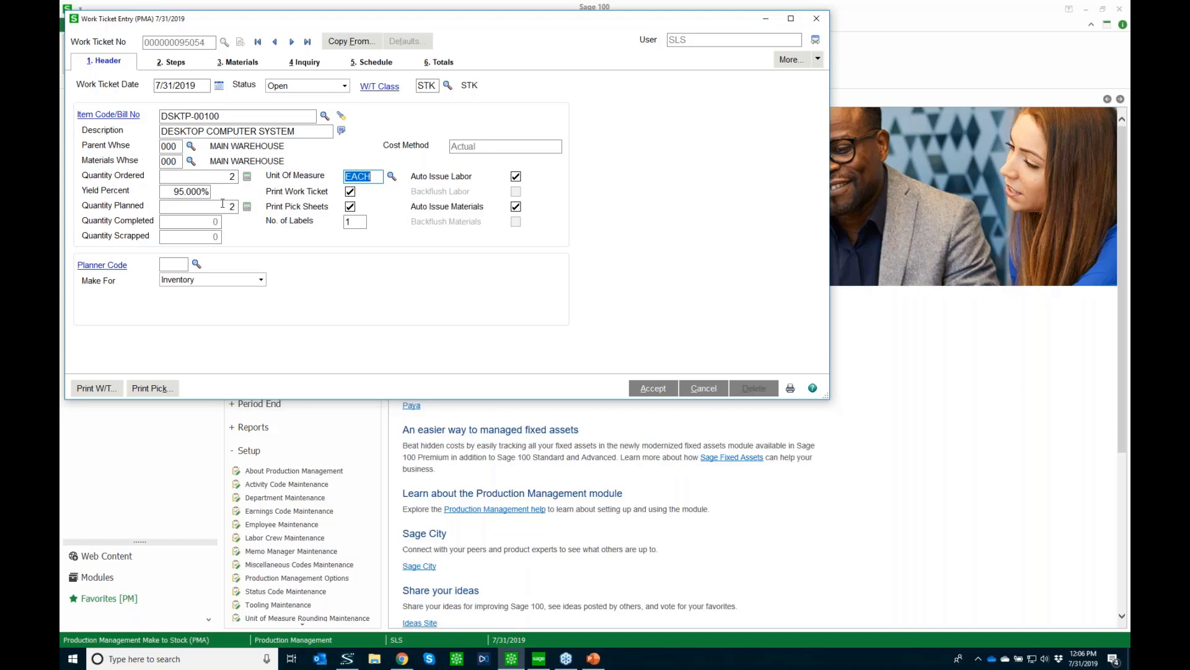
Step: Turn off Auto Issue Labor and Auto Issue Materials, and keep the ticket made for Inventory
click(516, 176)
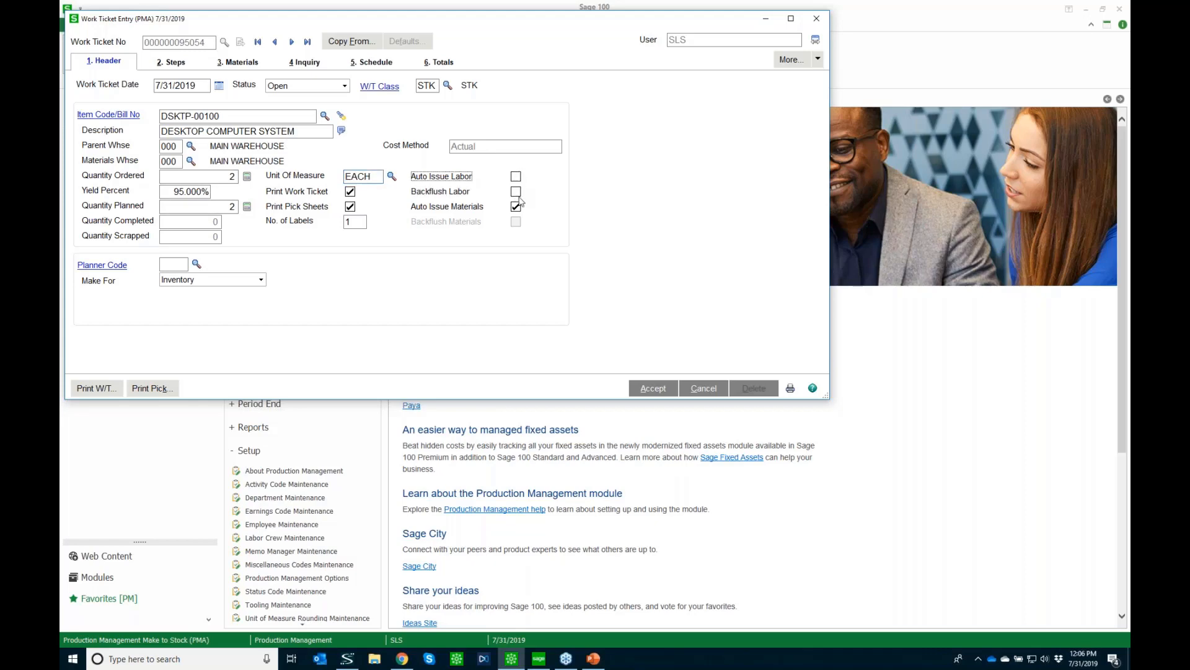
click(517, 206)
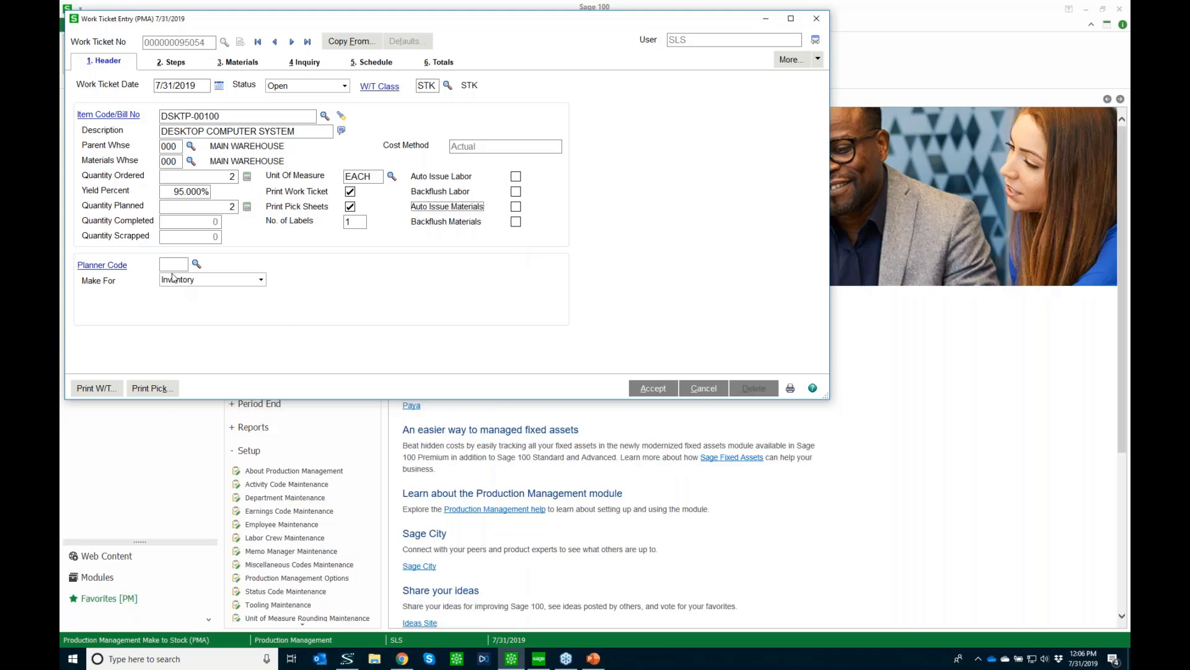
click(240, 283)
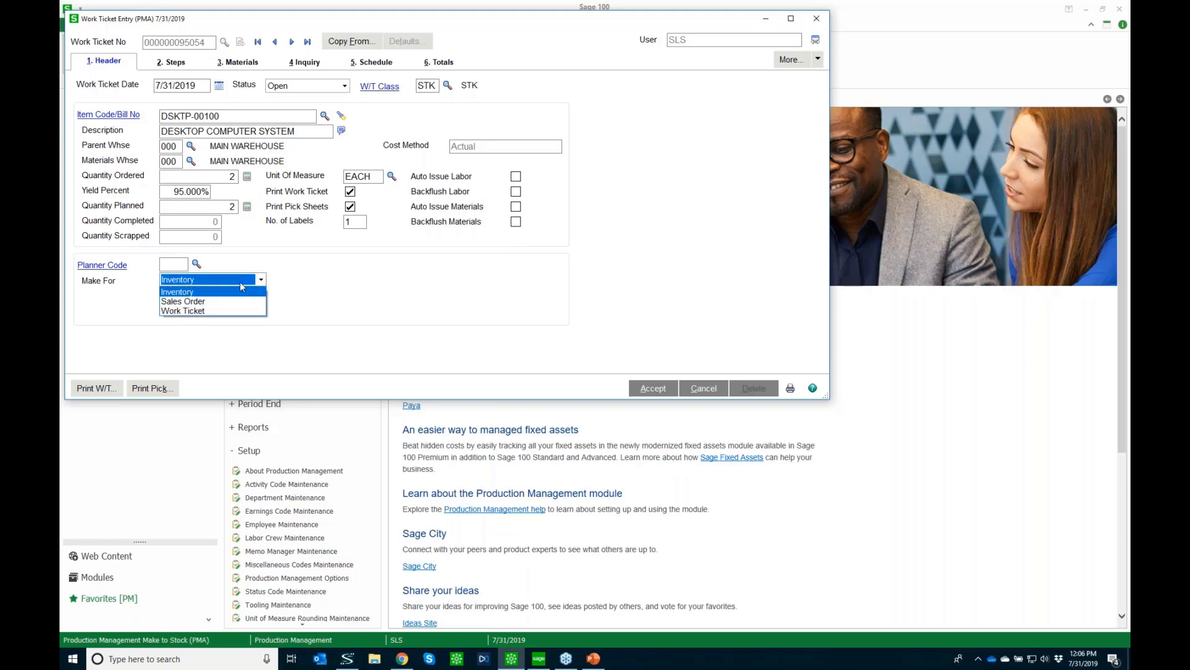
click(241, 284)
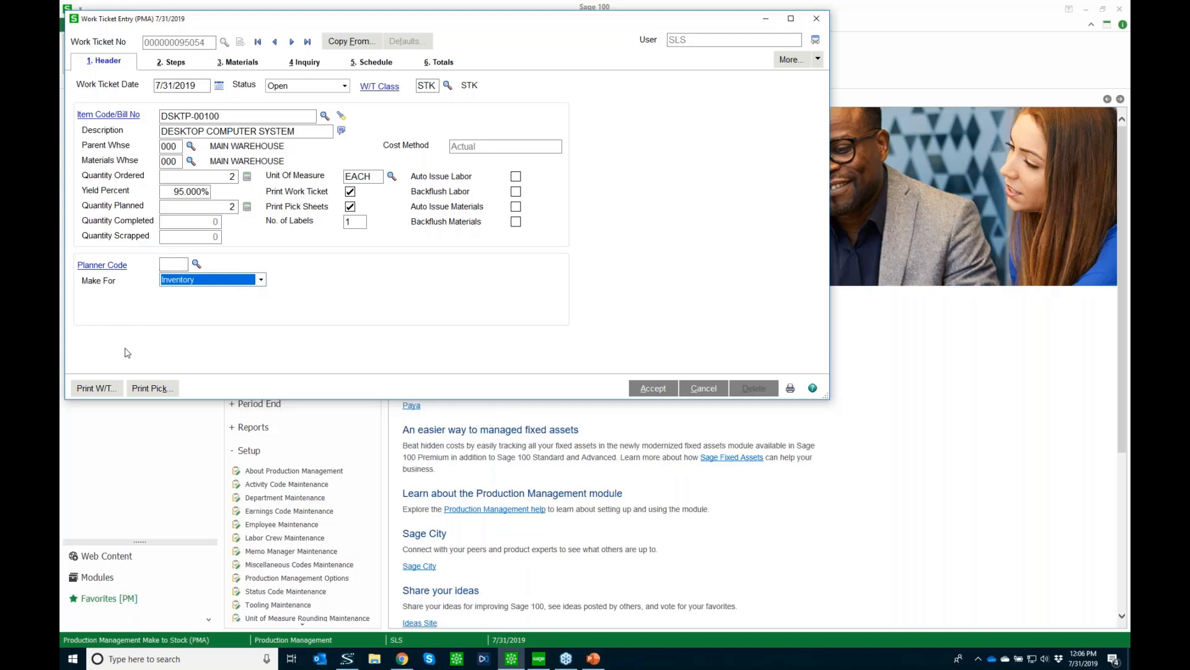
Step: Copy the DSKTP-00100 bill of materials into the ticket, choosing option 04 for the main disk drive assembly
click(351, 41)
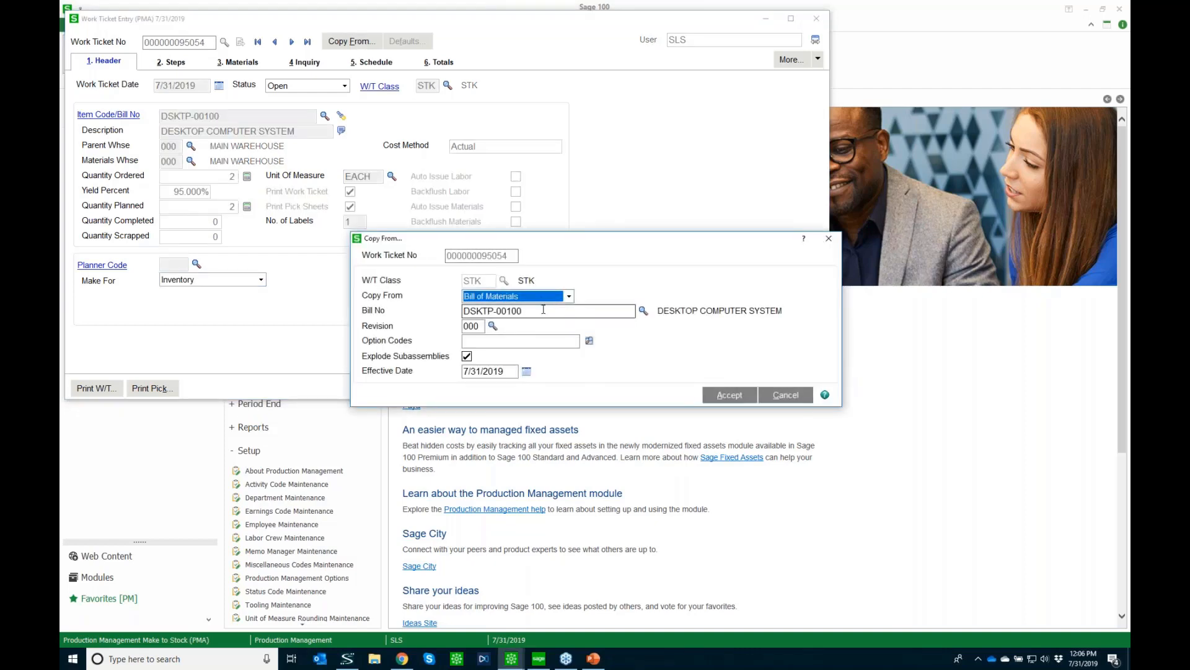
click(569, 297)
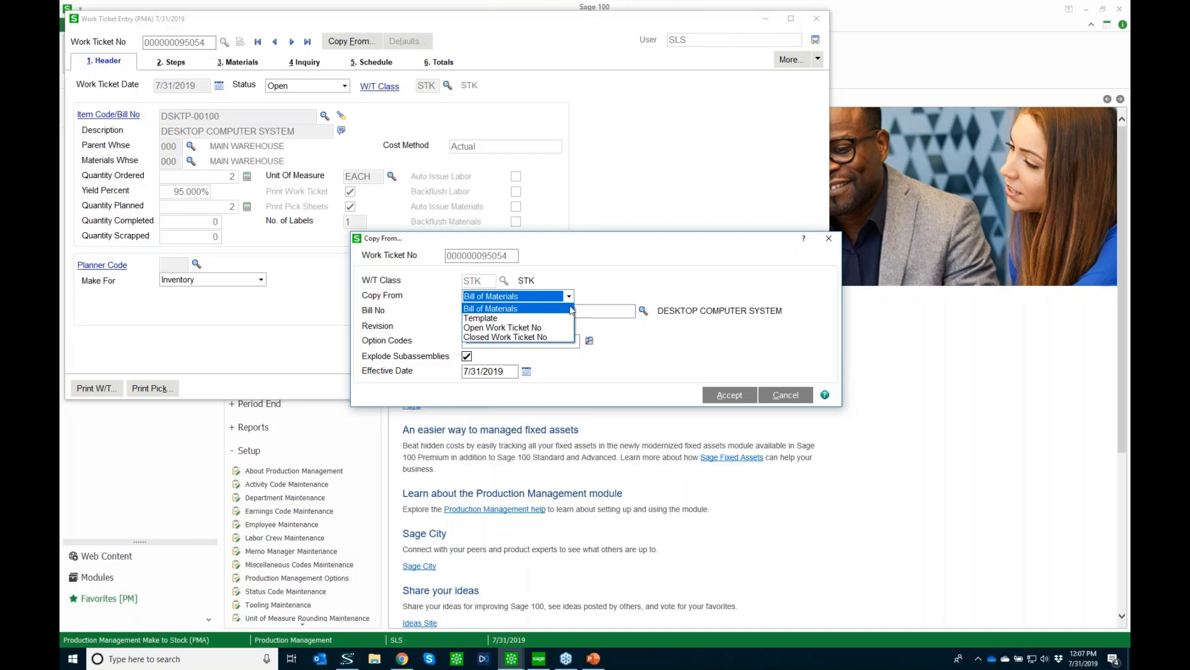
click(569, 308)
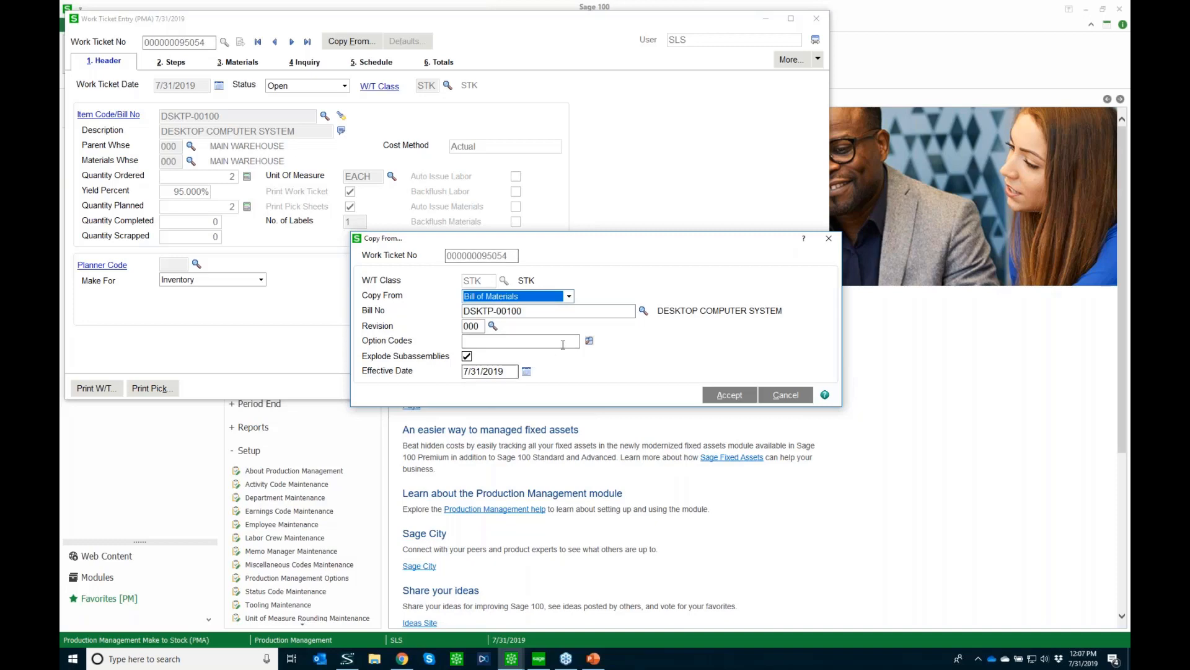
click(589, 343)
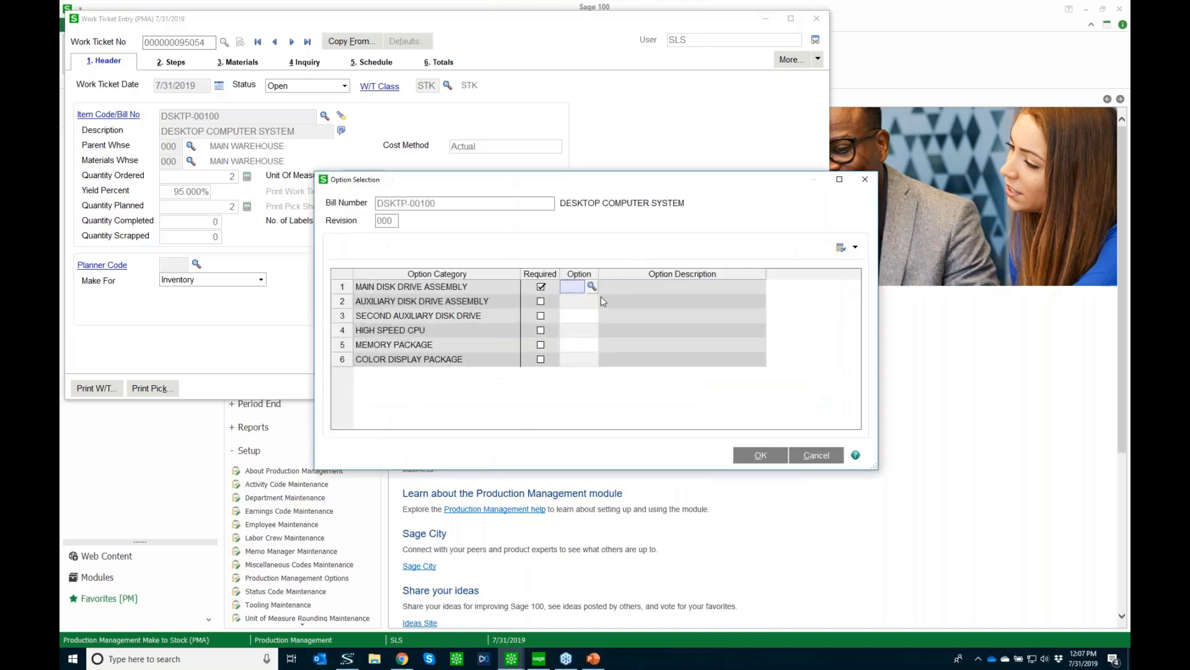
text(04)
key(Tab)
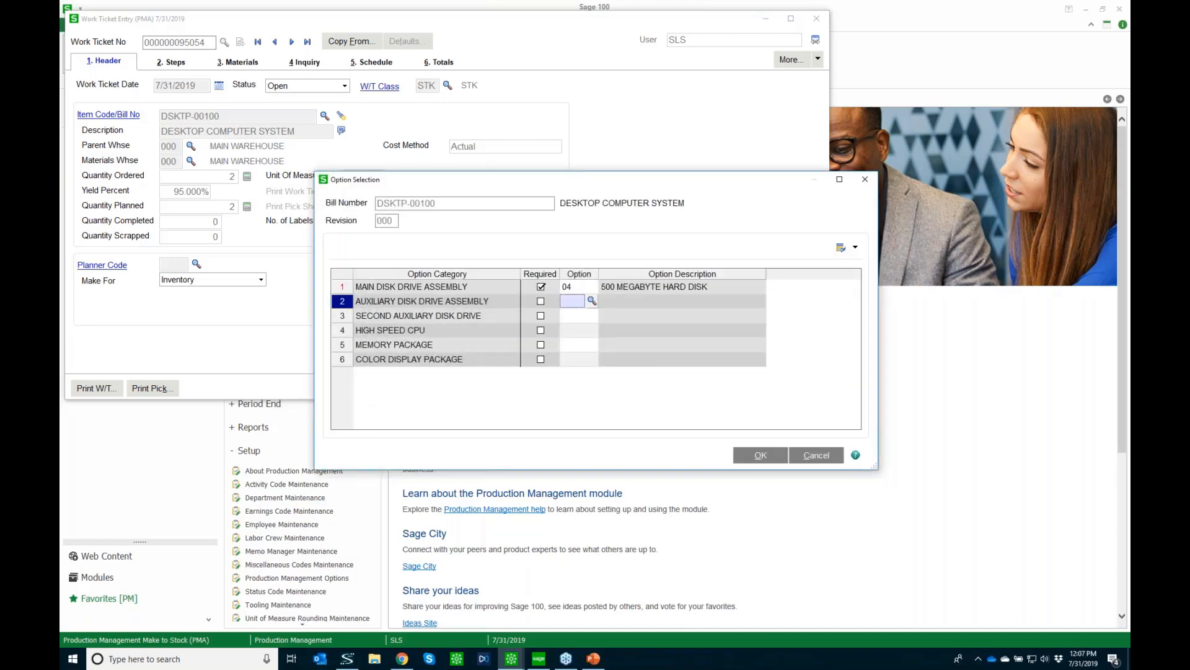
click(768, 454)
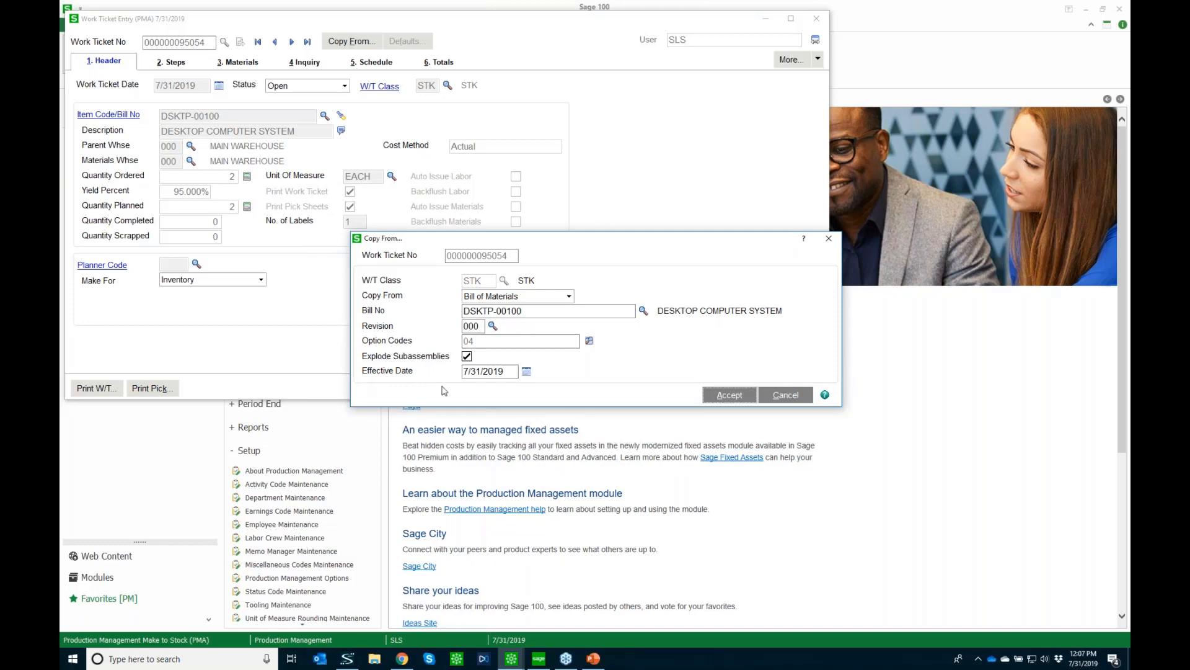
click(728, 396)
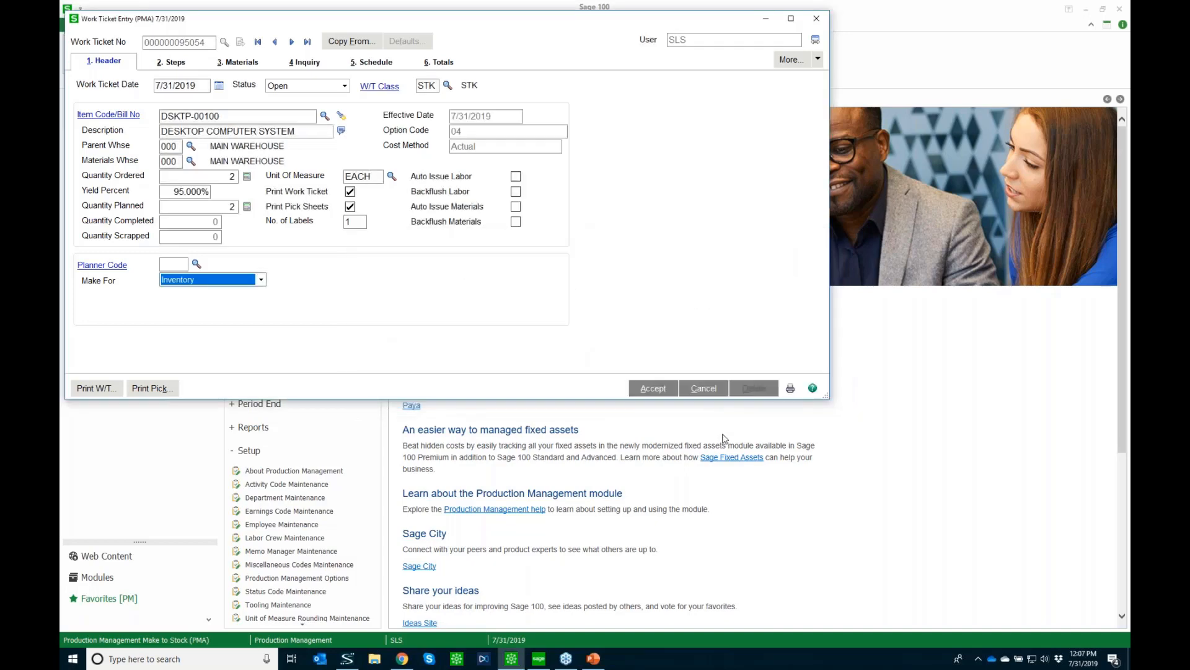
Step: Examine the ticket's production steps and their original and revised budget hours, labor and material
click(172, 64)
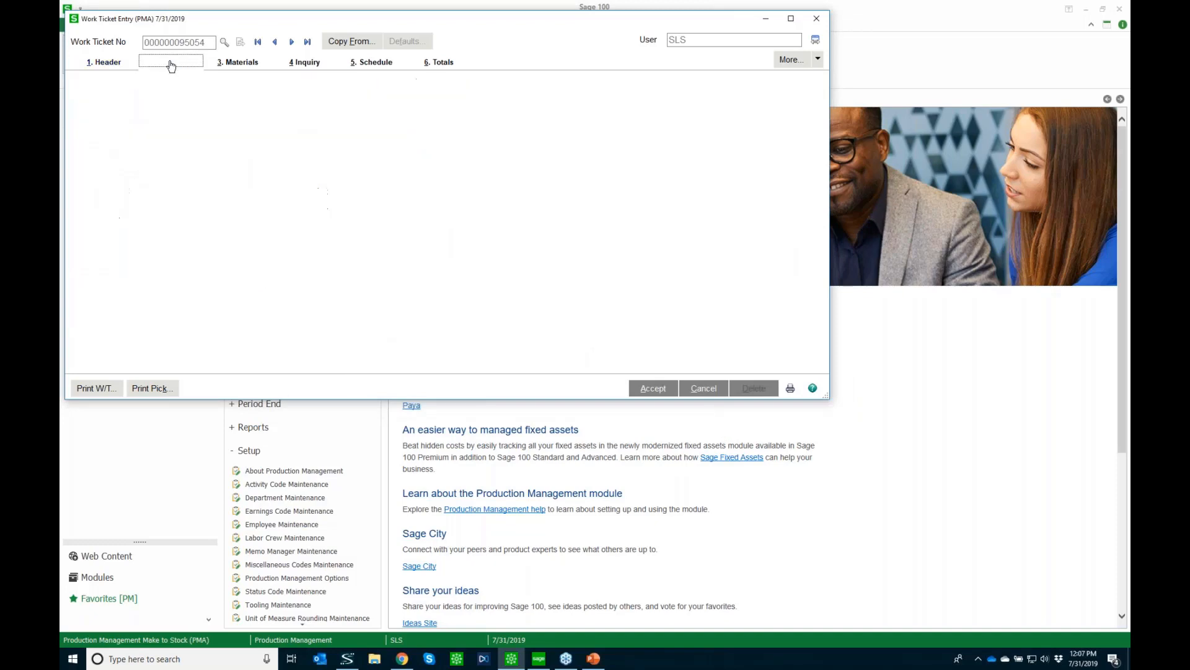
scroll(186, 200, up, 2)
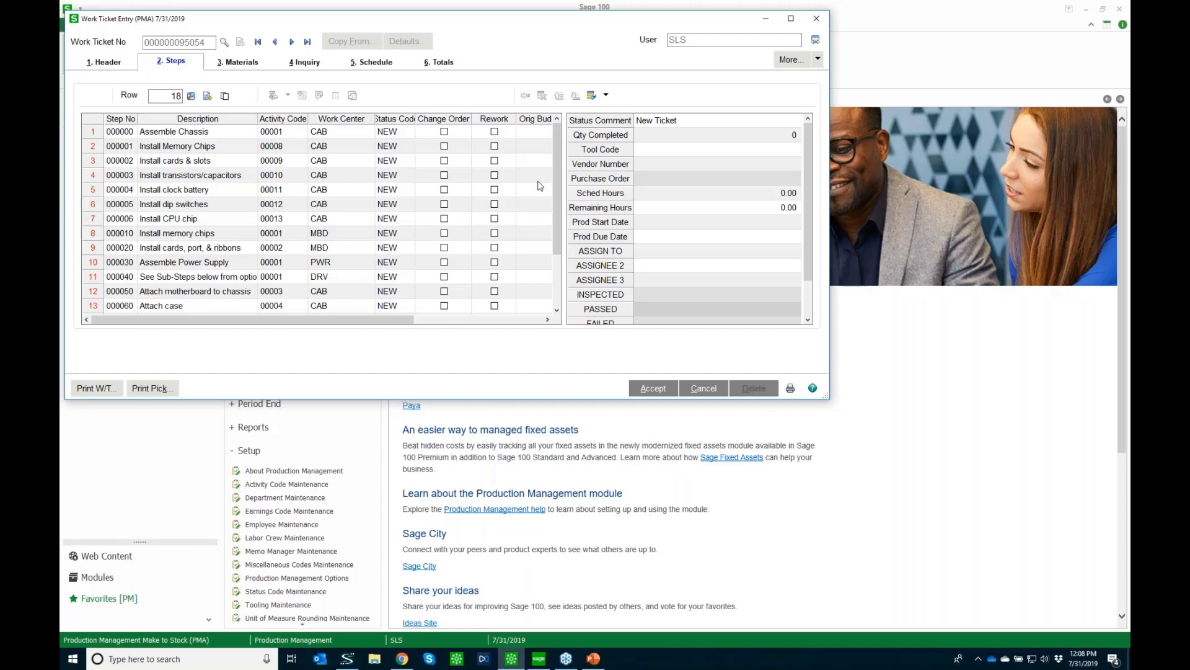
drag(366, 320, 432, 320)
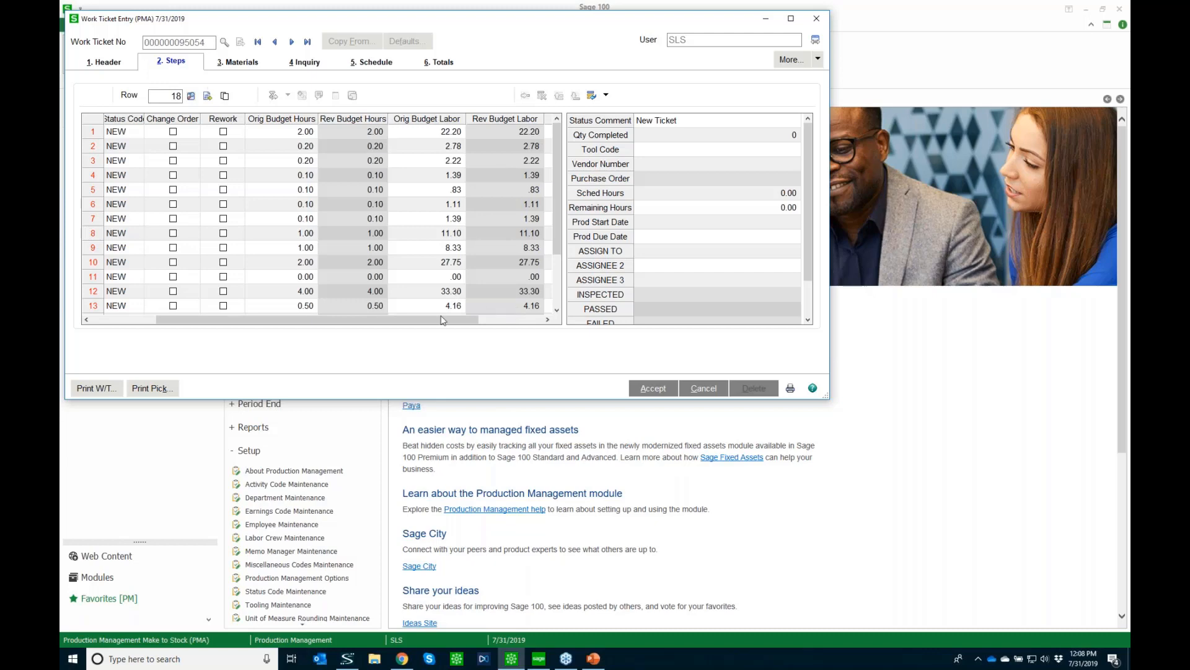
drag(443, 319, 491, 319)
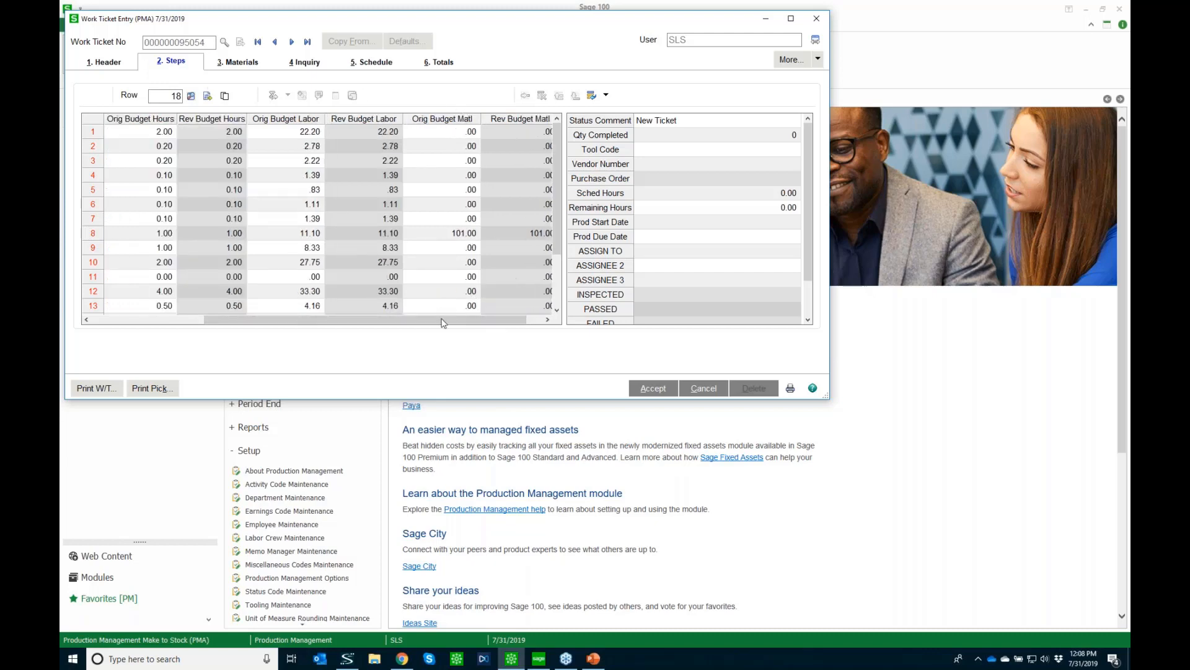
drag(443, 320, 458, 320)
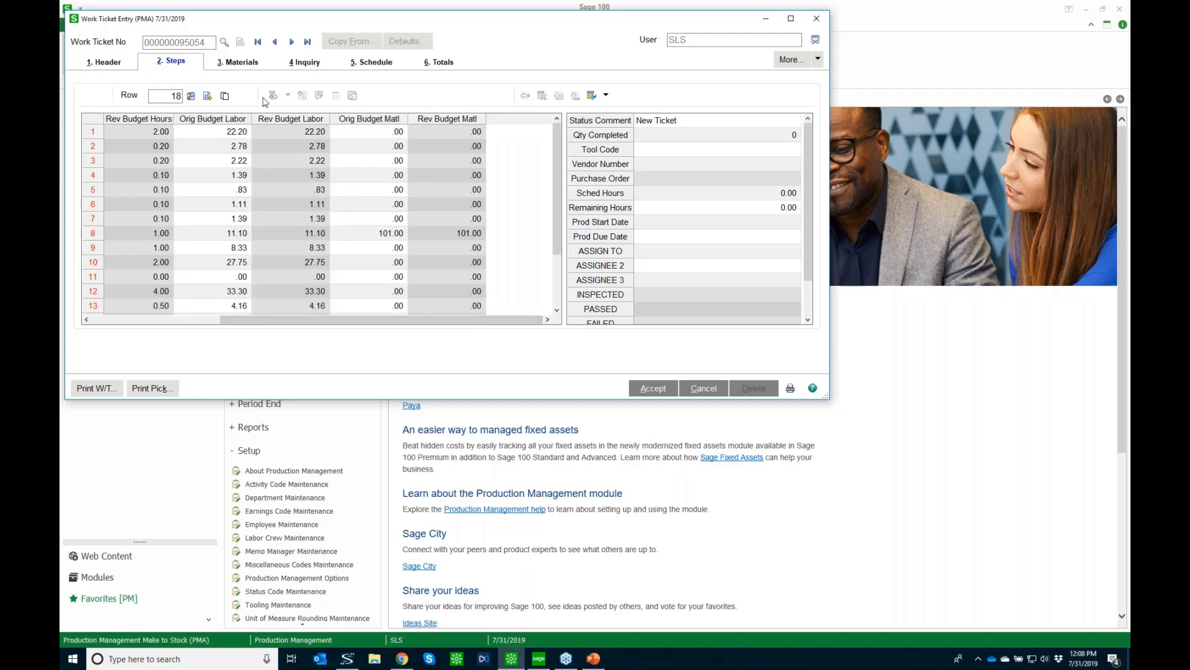
Step: Recalculate the budgets for all steps and review the resulting labor and material budget columns
click(223, 134)
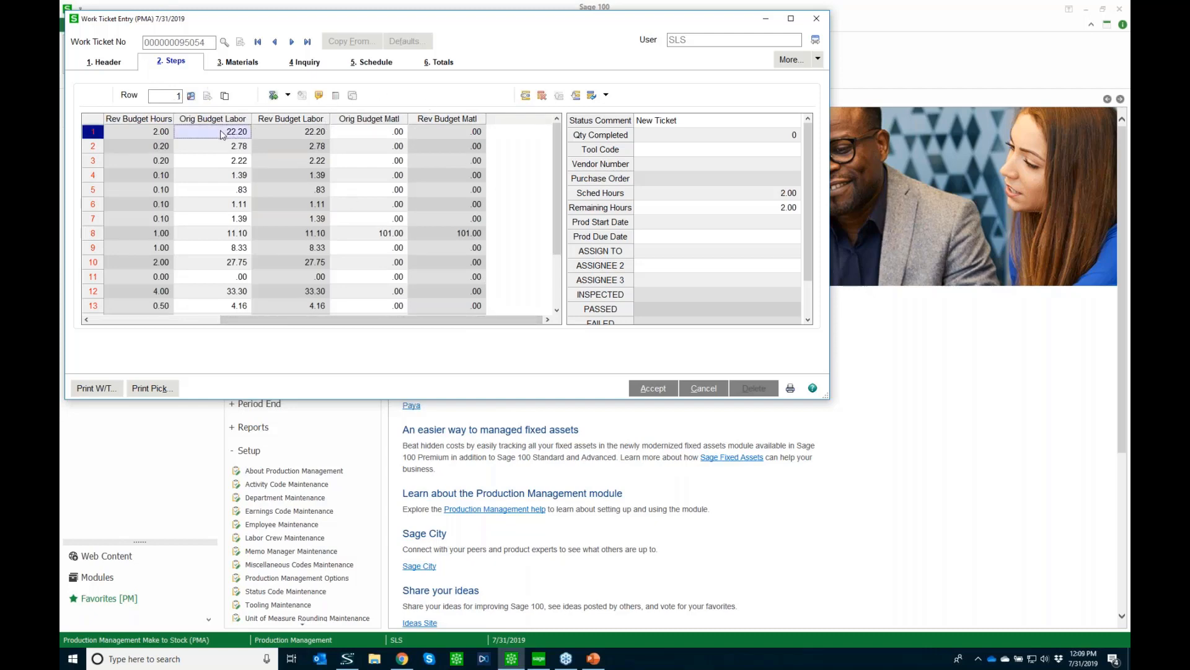
click(288, 95)
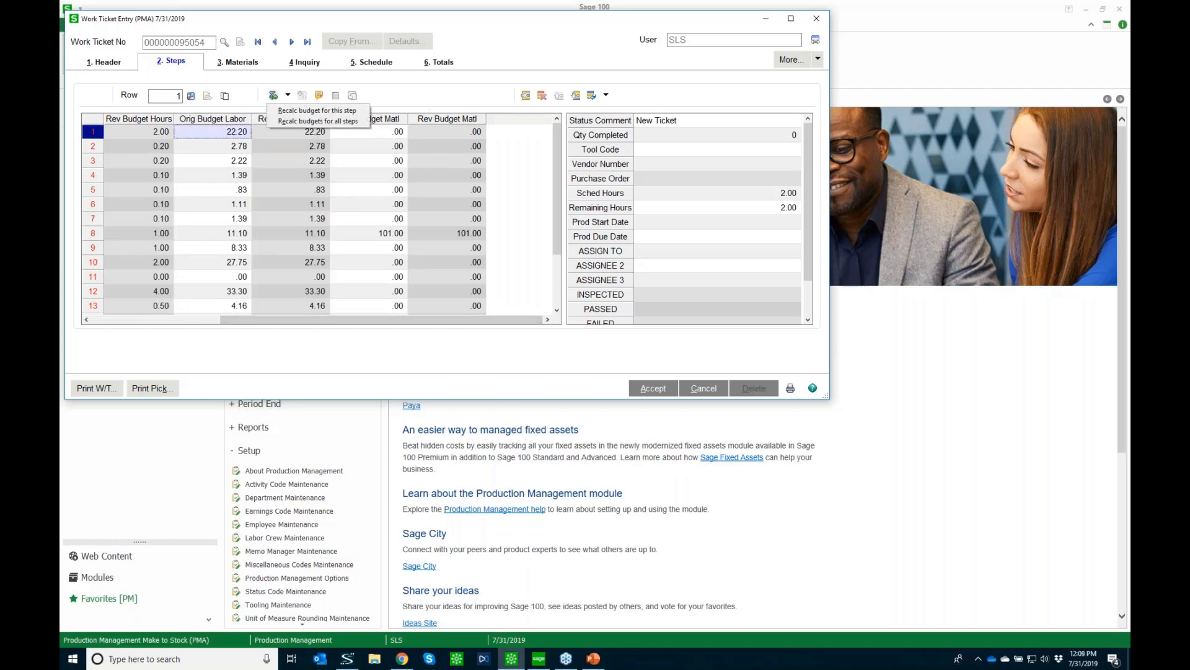
click(297, 122)
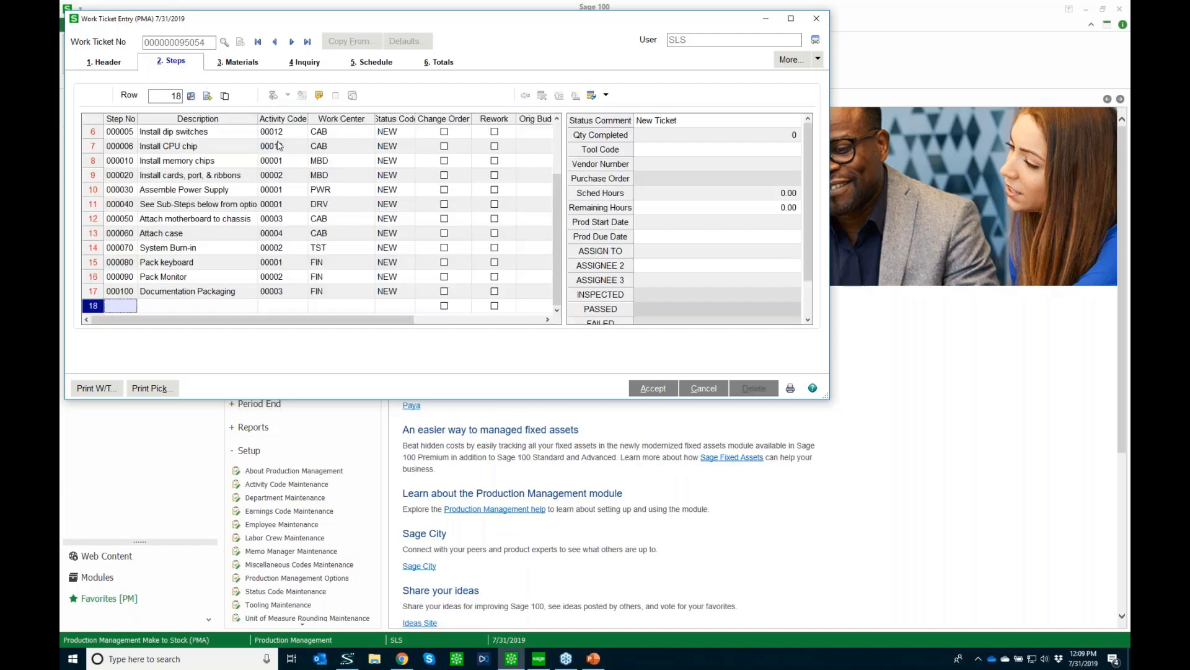
drag(276, 319, 403, 319)
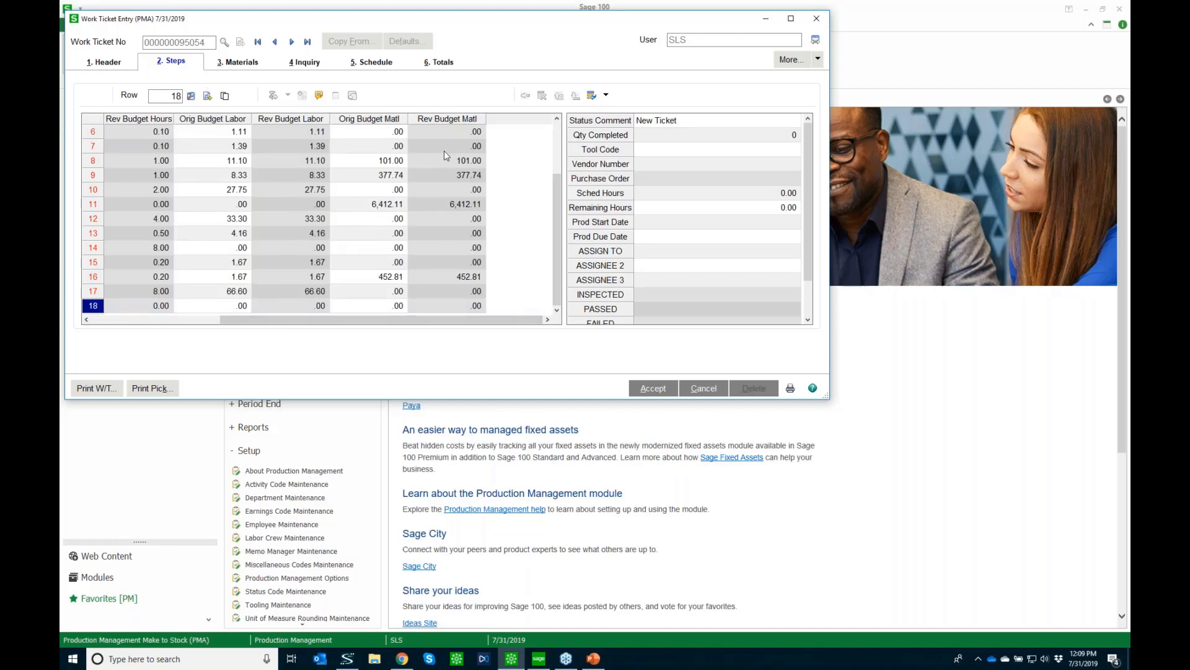
drag(362, 318, 175, 325)
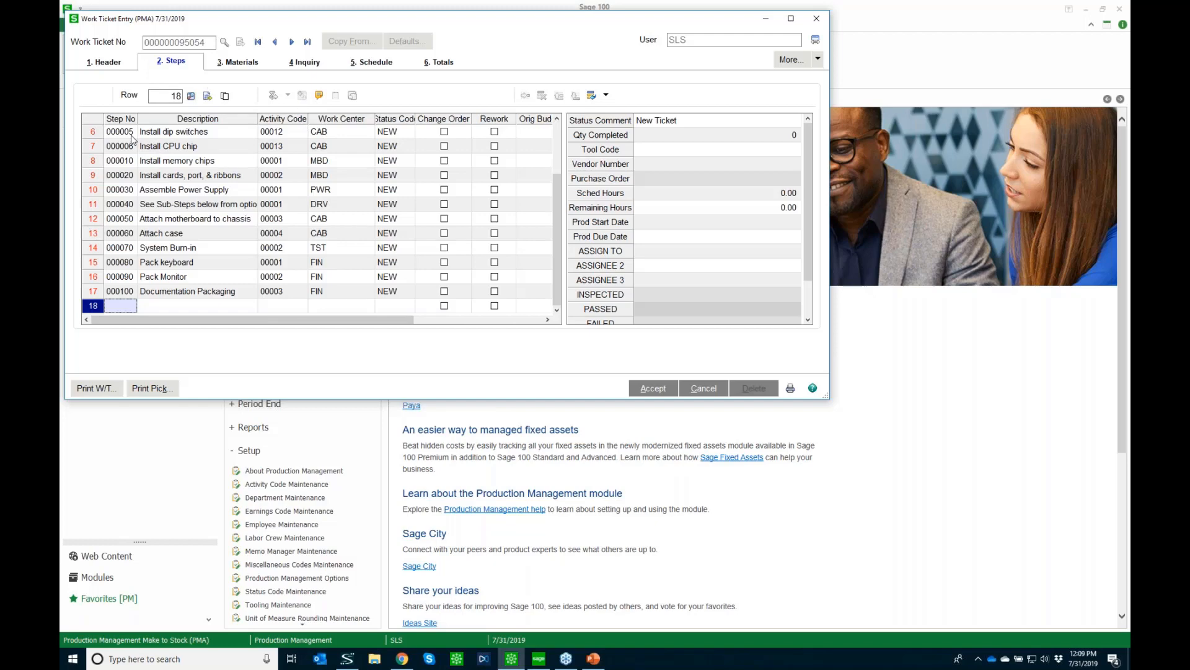
Step: Examine the ticket's materials, the steps available for the VGA monochrome monitor line, and the purchase columns
click(238, 64)
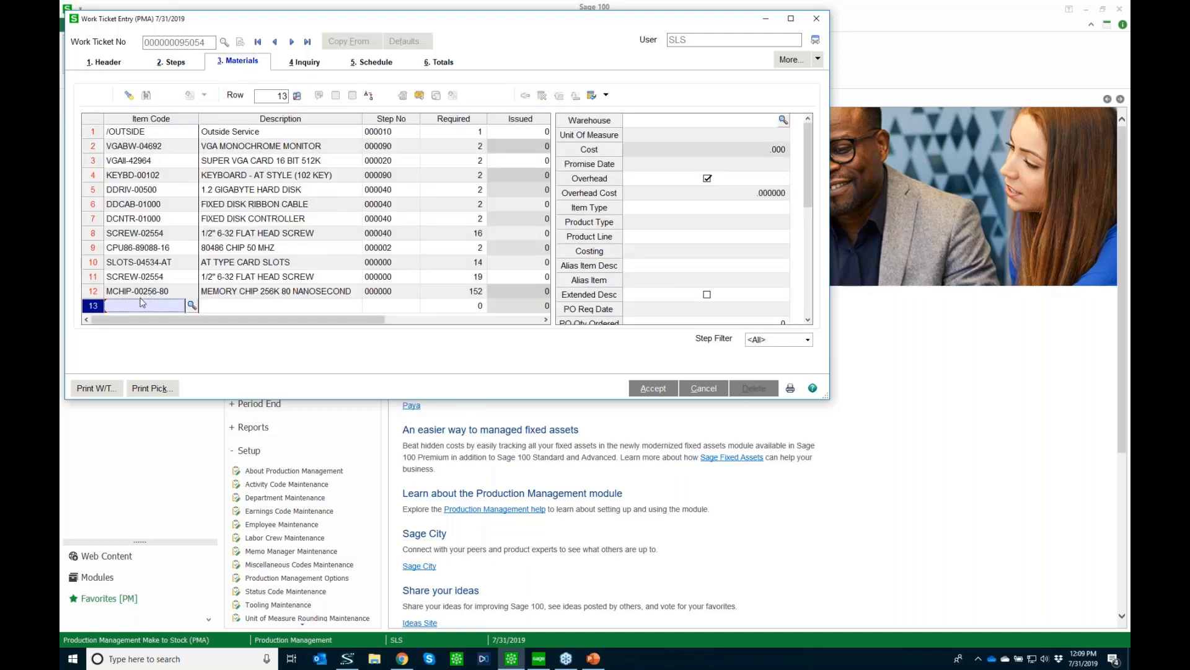
click(391, 148)
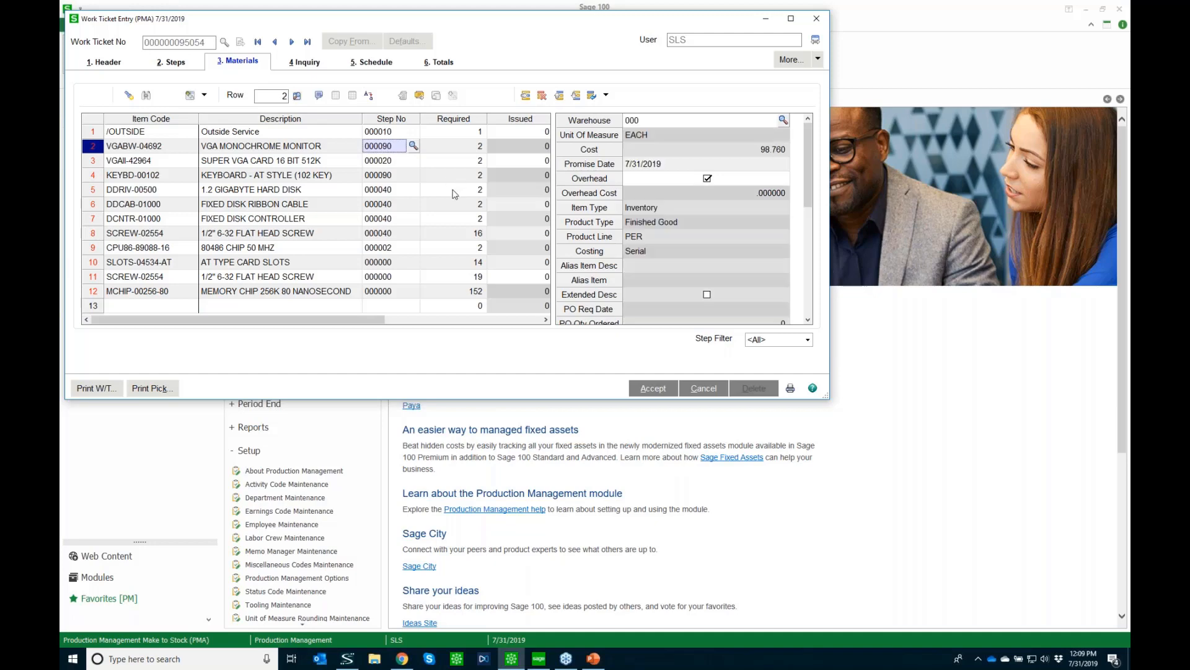
click(414, 147)
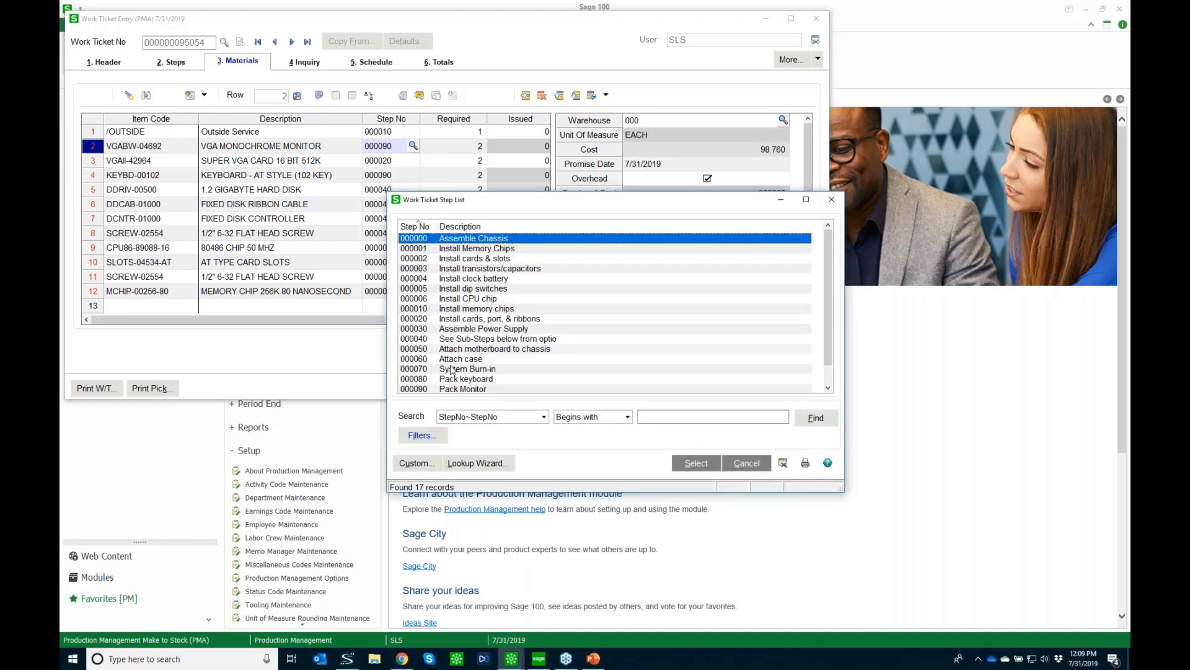
click(831, 200)
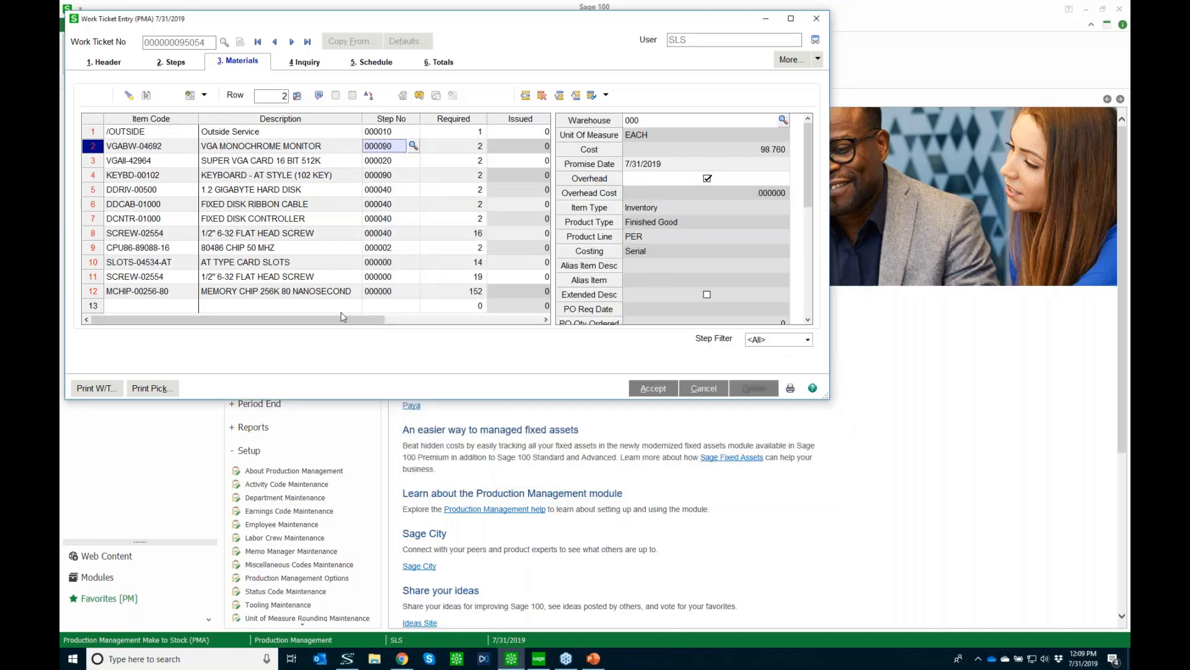
drag(335, 319, 383, 319)
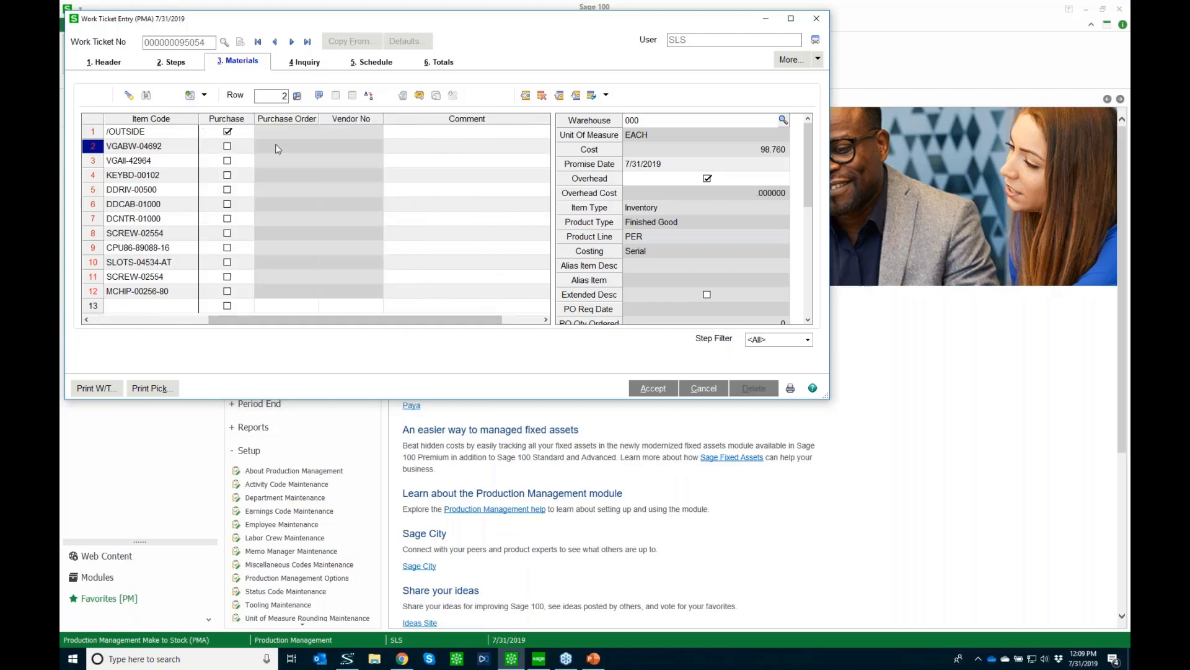
click(87, 320)
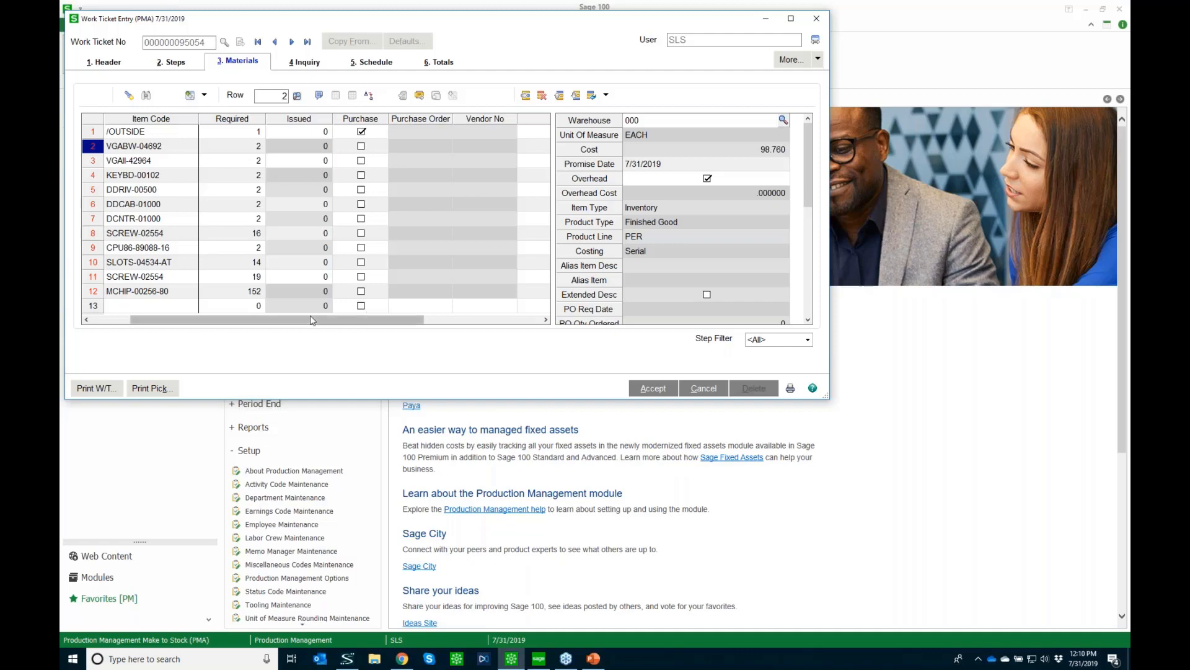
Step: Review the ticket's material lines, then its budget, projected and per-unit cost totals for all steps
drag(255, 320, 166, 308)
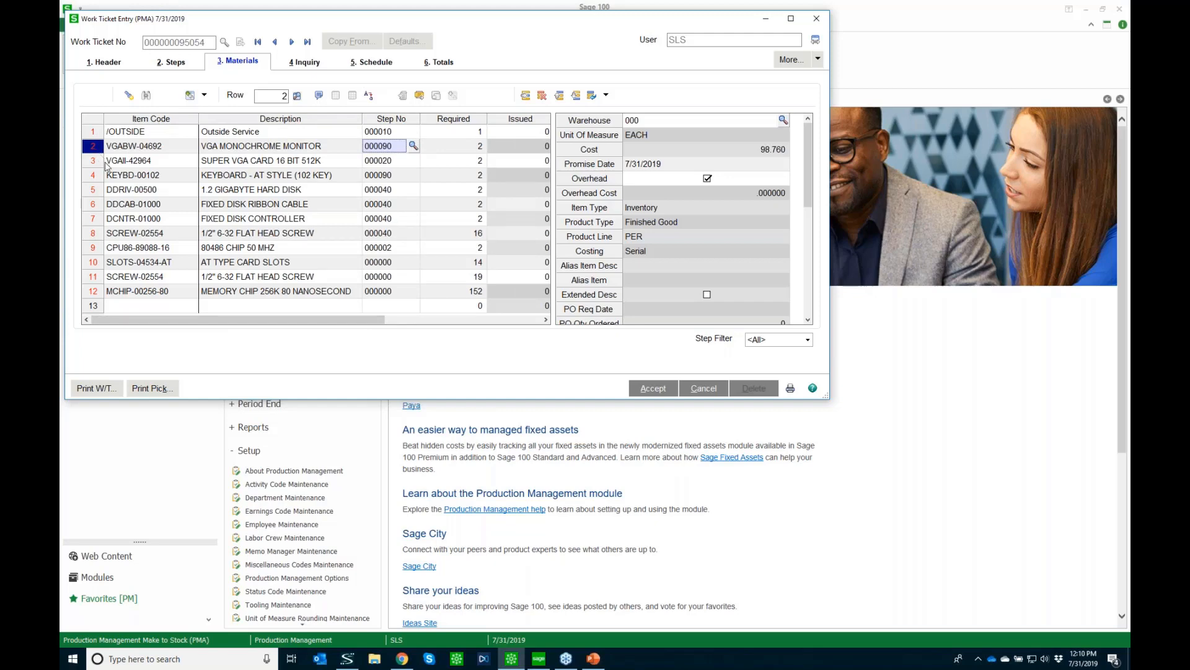
click(451, 65)
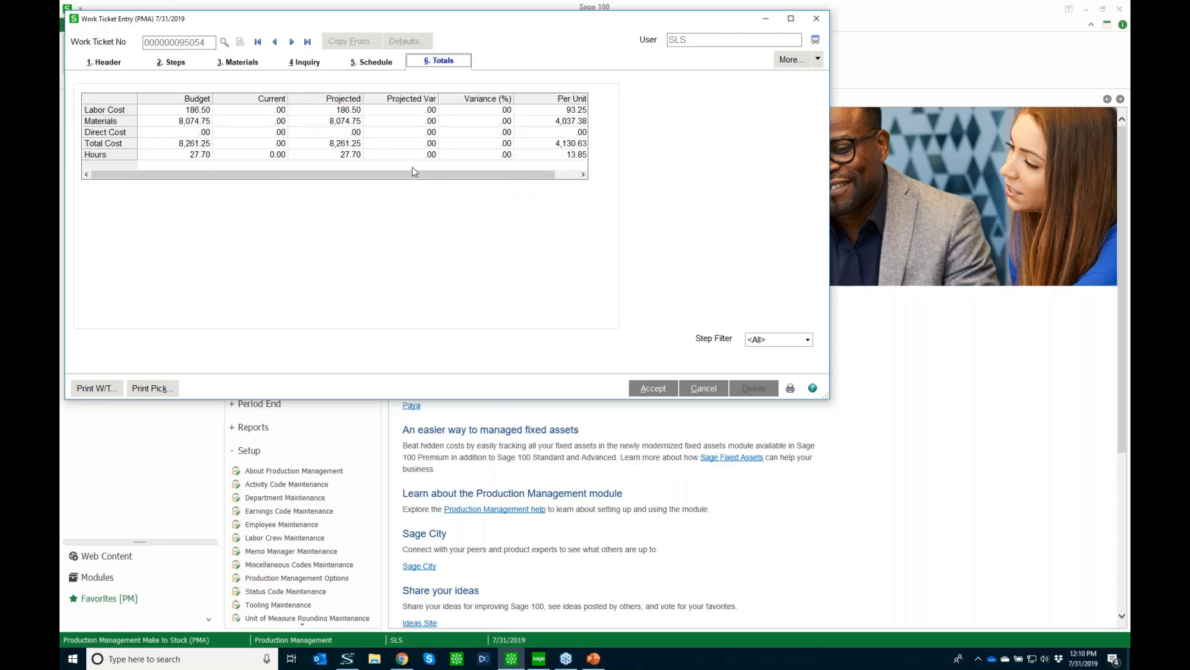
click(770, 346)
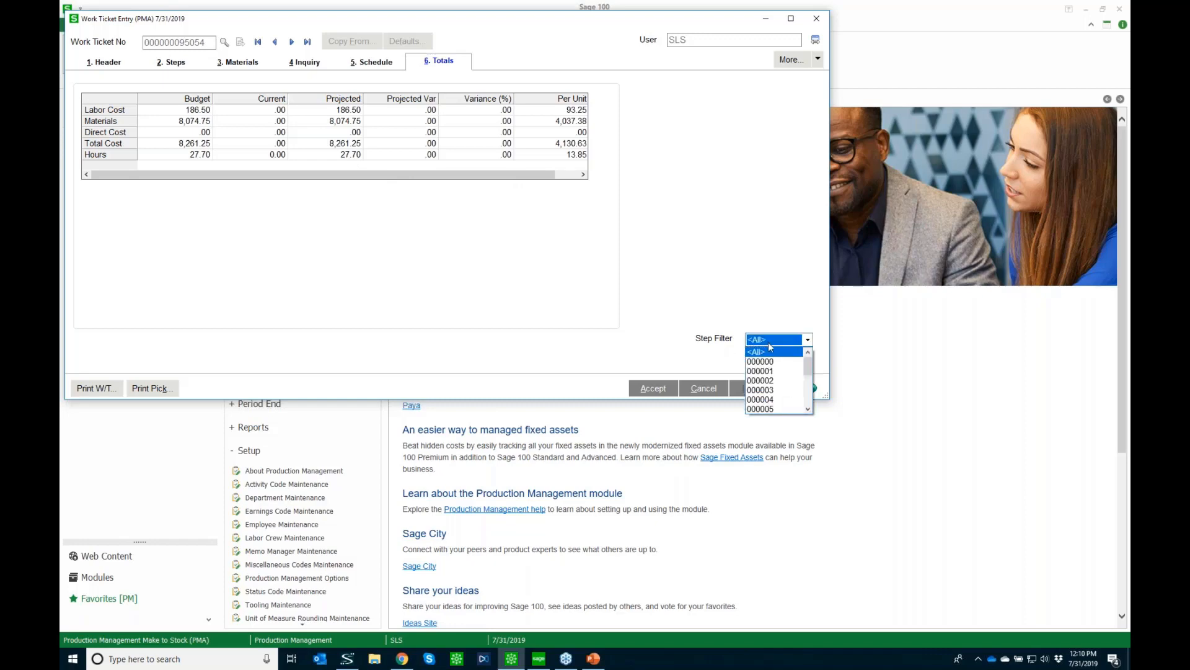
click(769, 344)
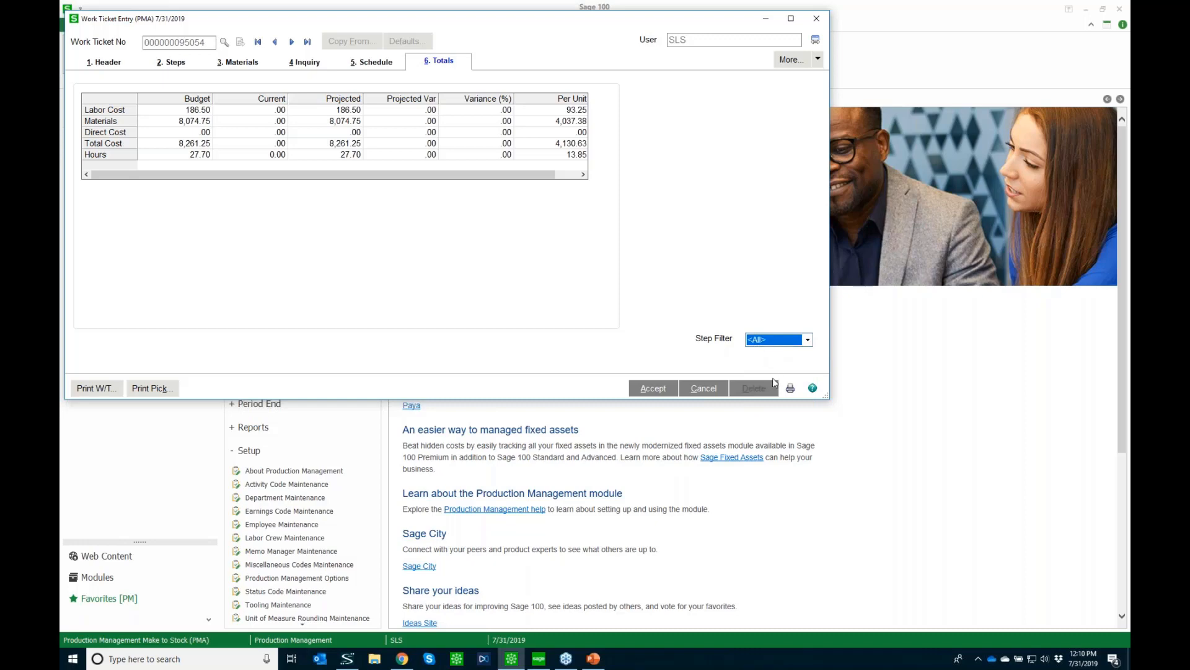
Step: Save the work ticket and preview both pages of its traveler using the STANDARD form
click(662, 391)
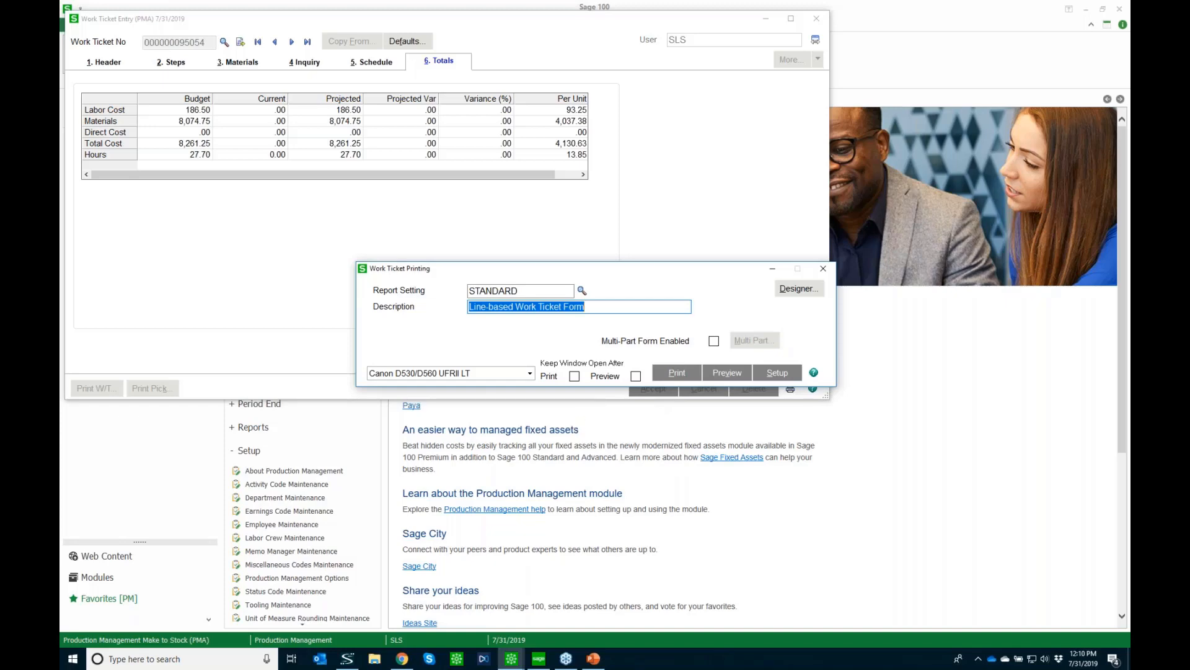
click(736, 374)
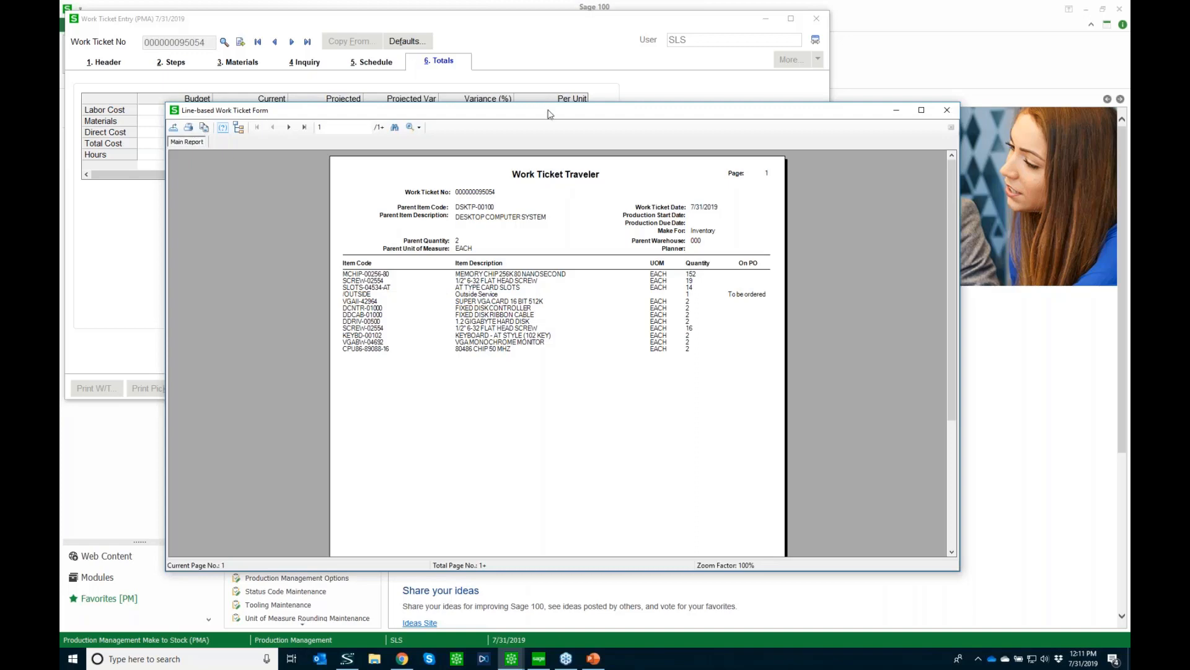
drag(548, 113, 494, 51)
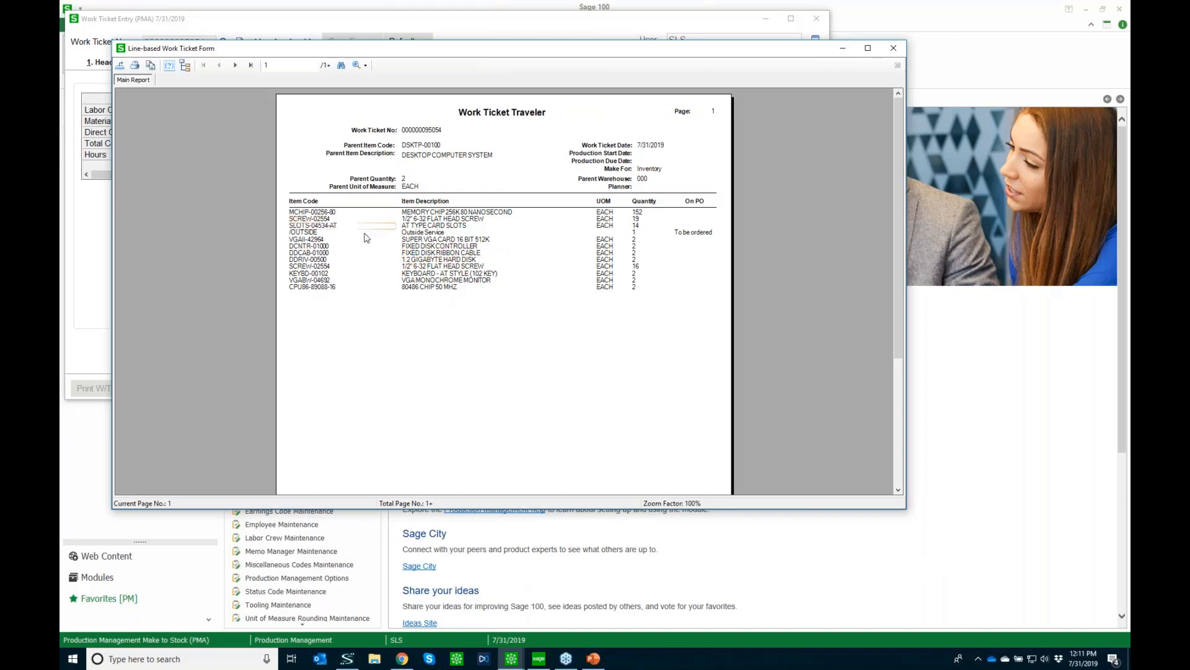
click(235, 65)
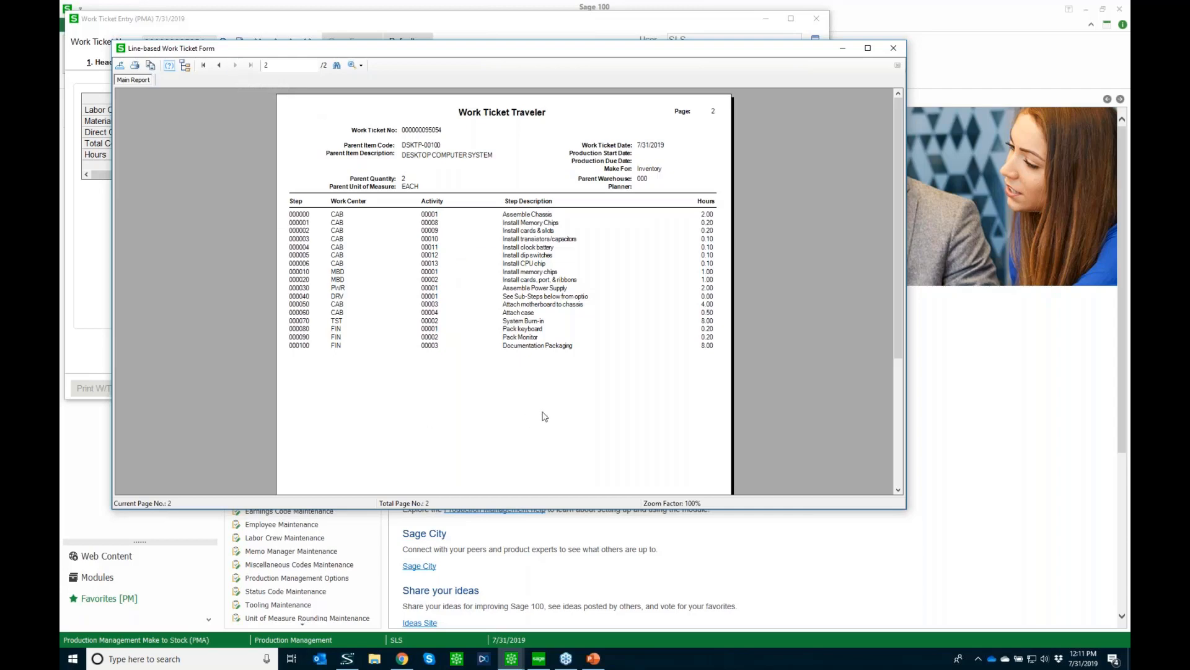
click(893, 48)
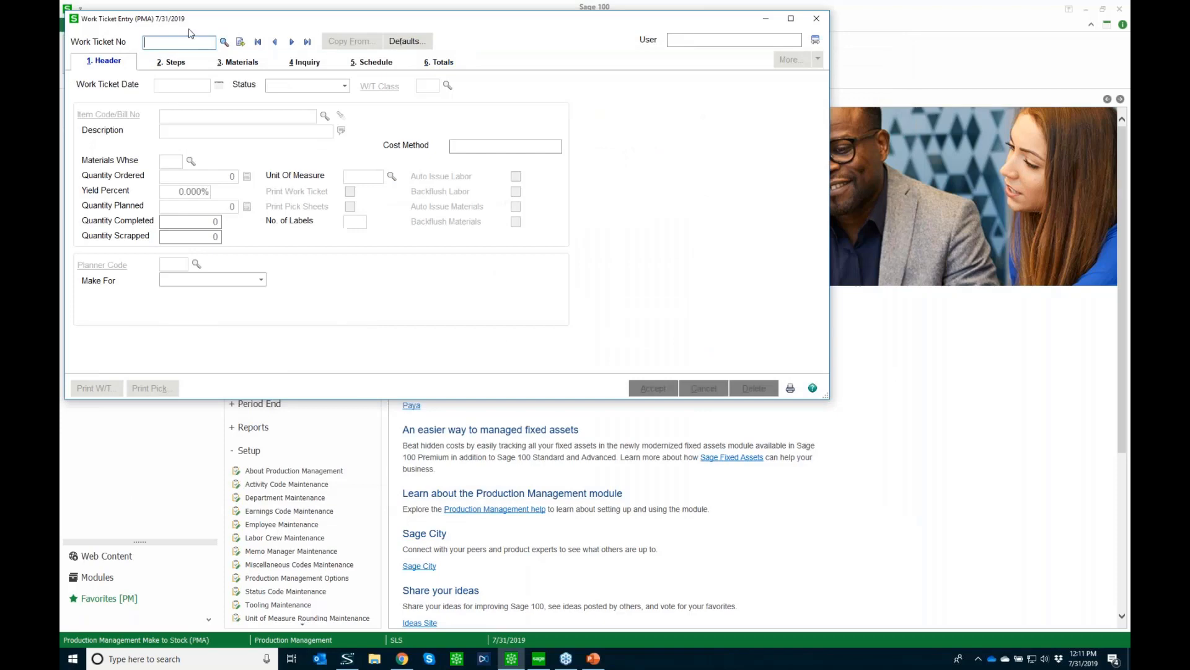
Step: Reopen the last work ticket and compare its steps' original and revised budget hours, then close the ticket
click(306, 45)
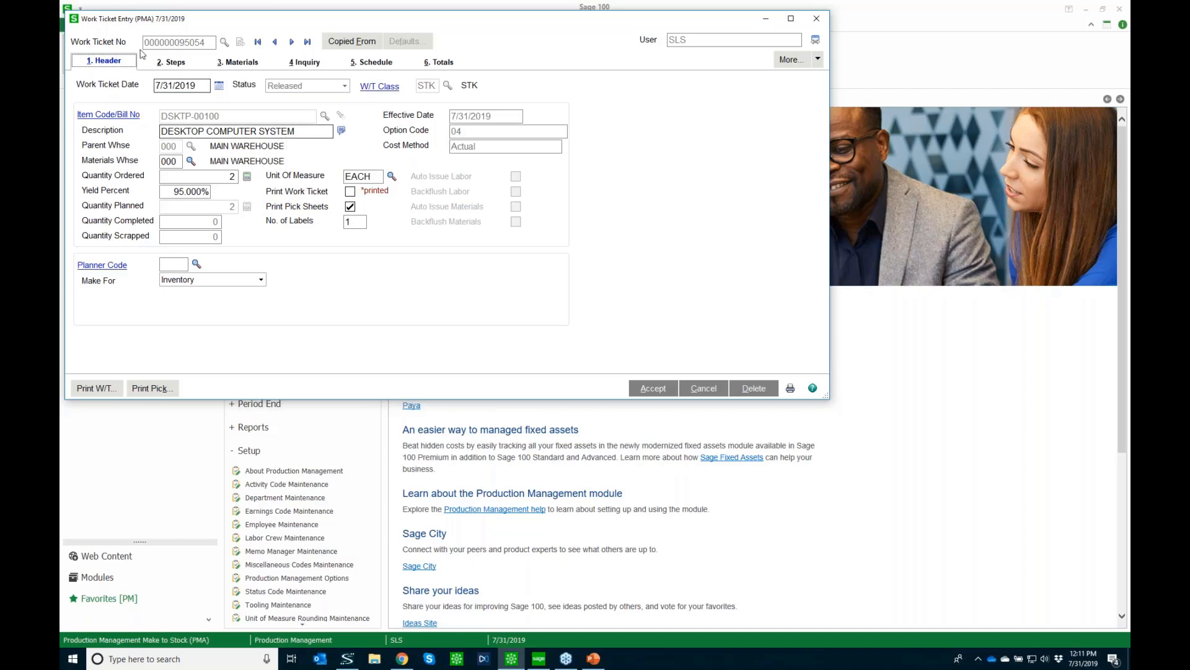
click(173, 64)
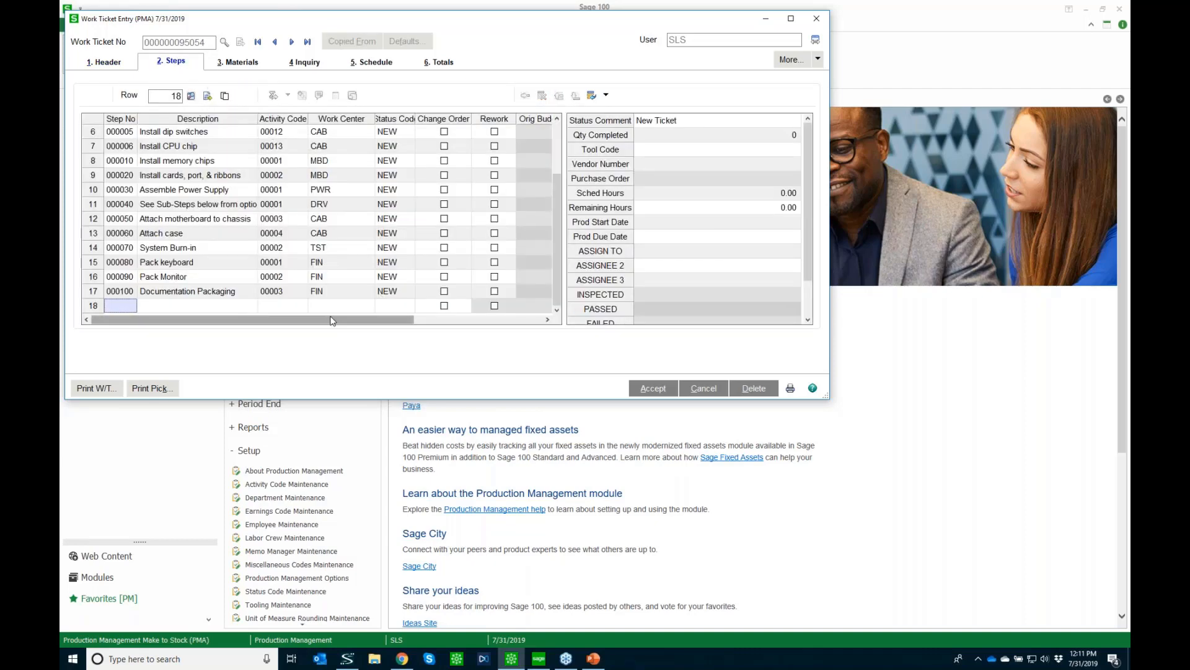
drag(329, 320, 374, 323)
click(367, 135)
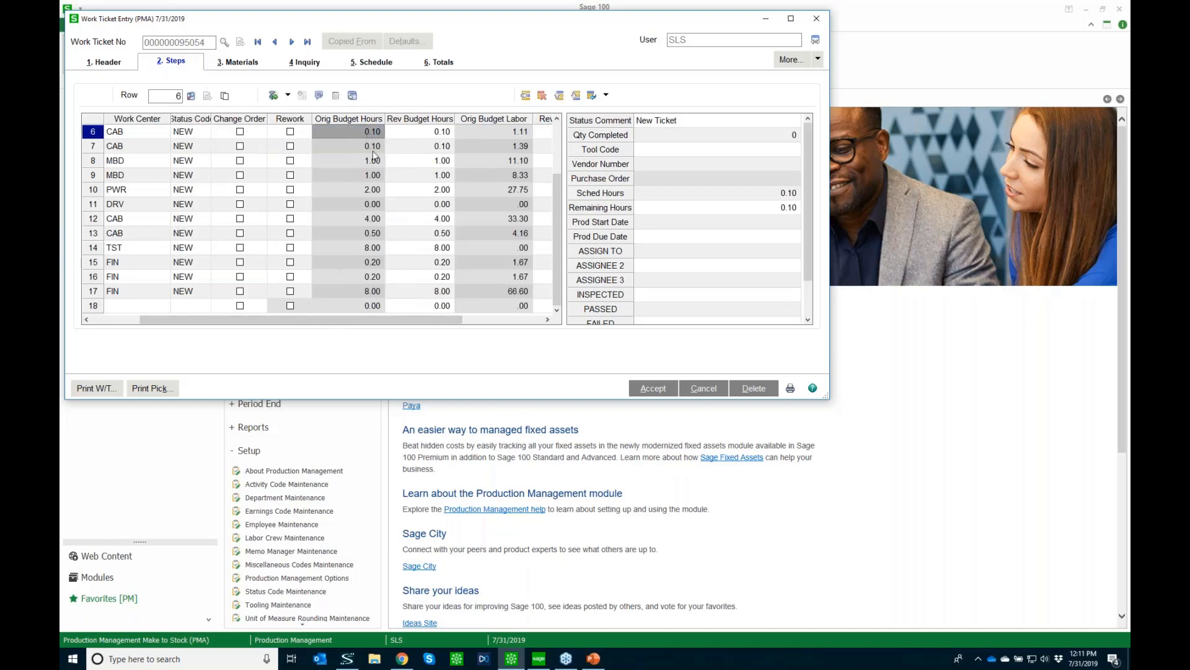
click(374, 151)
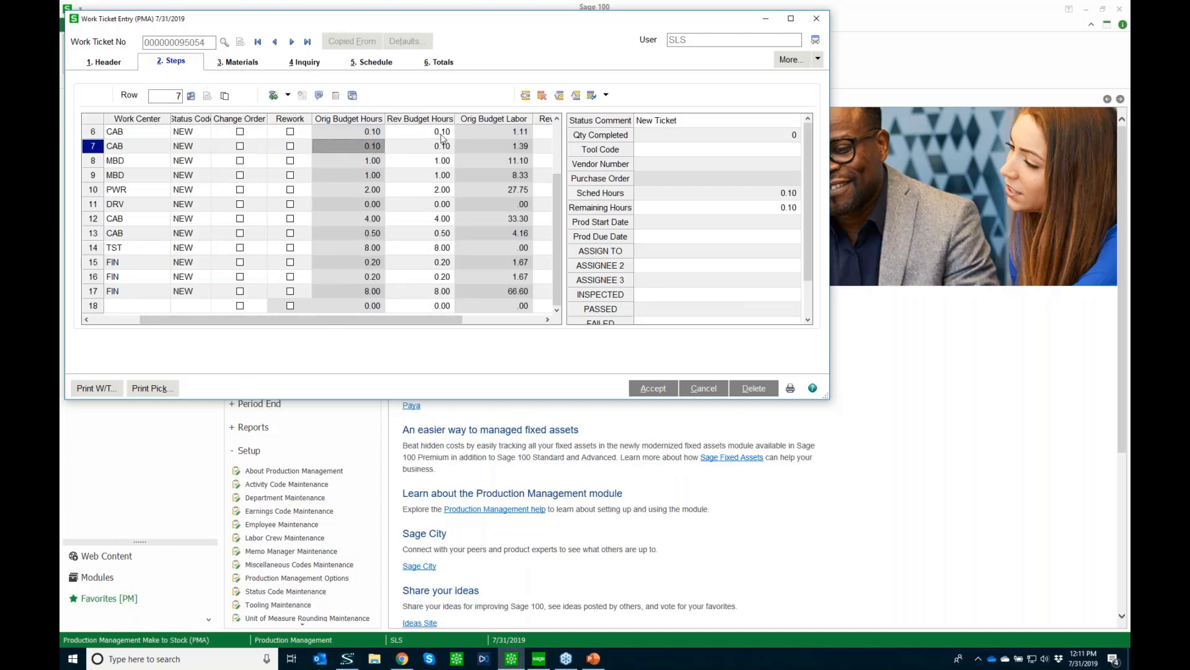
click(441, 134)
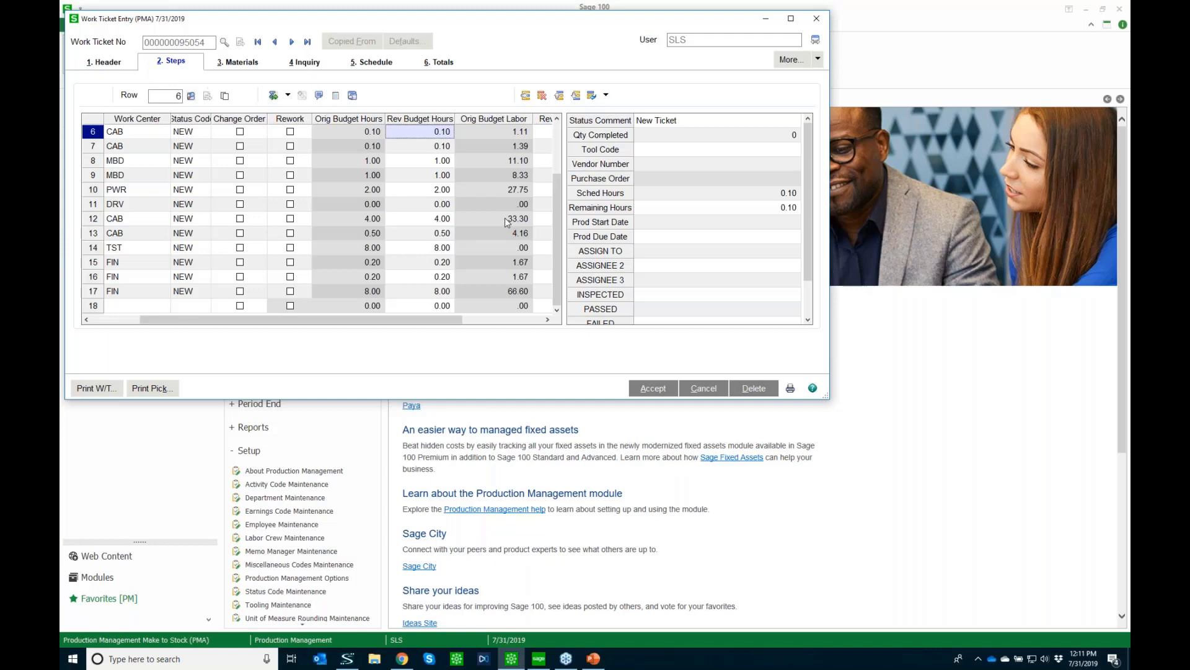
click(816, 24)
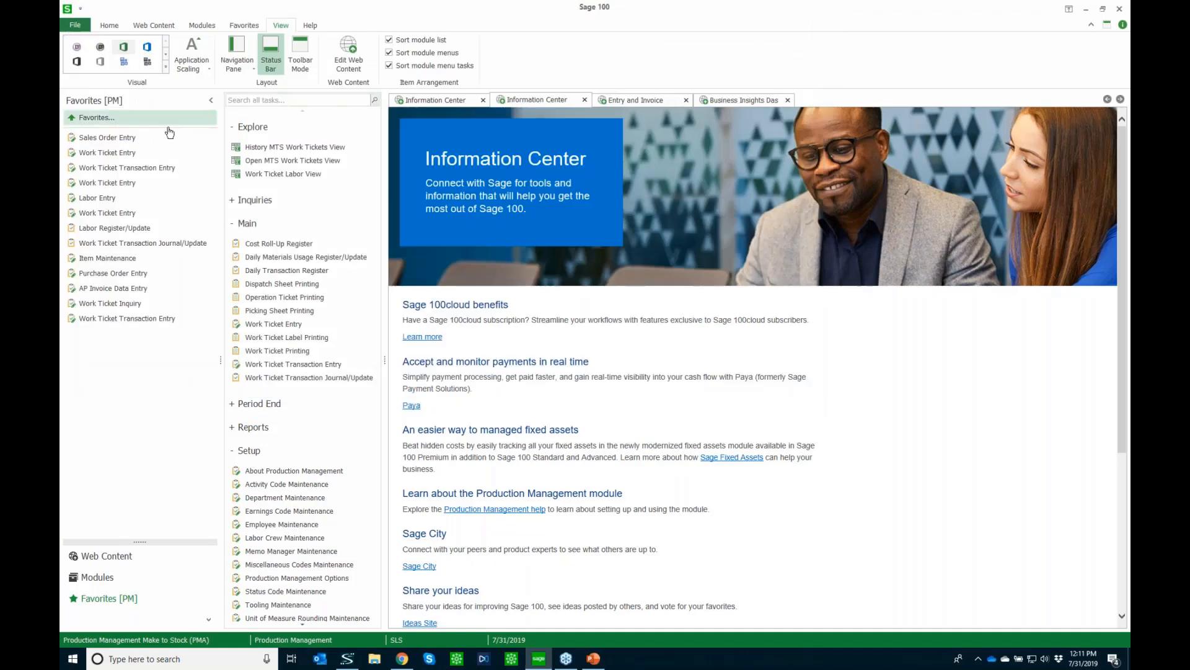
Step: Open work ticket transaction entry and create a new batch without a comment
click(136, 181)
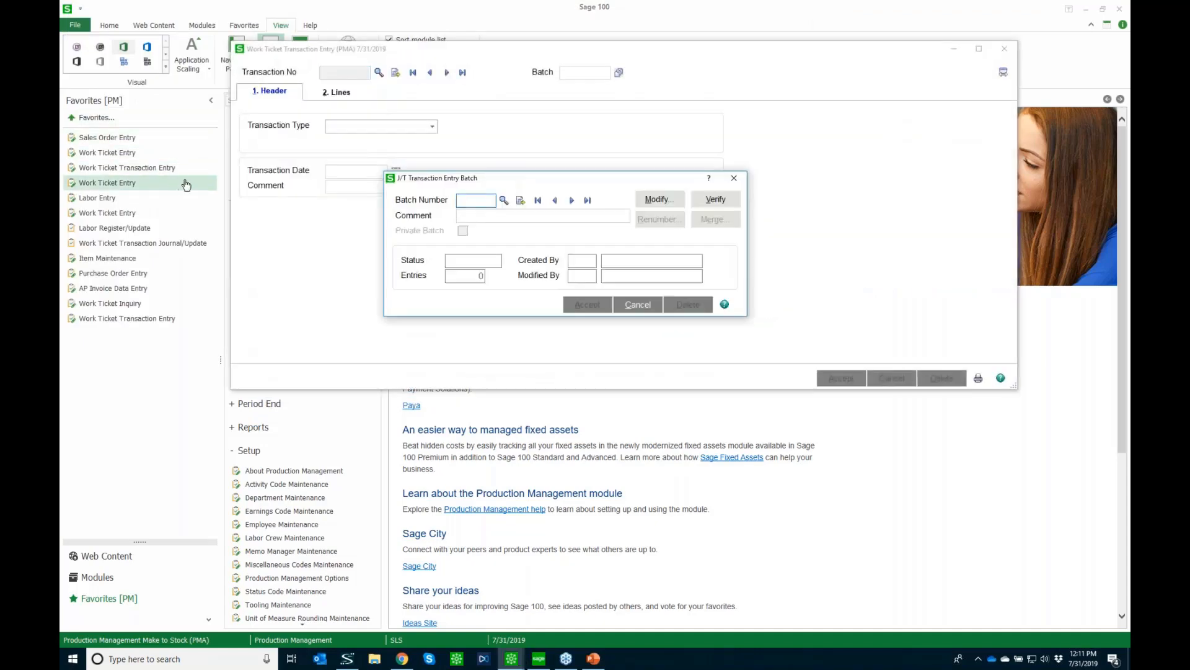
click(521, 201)
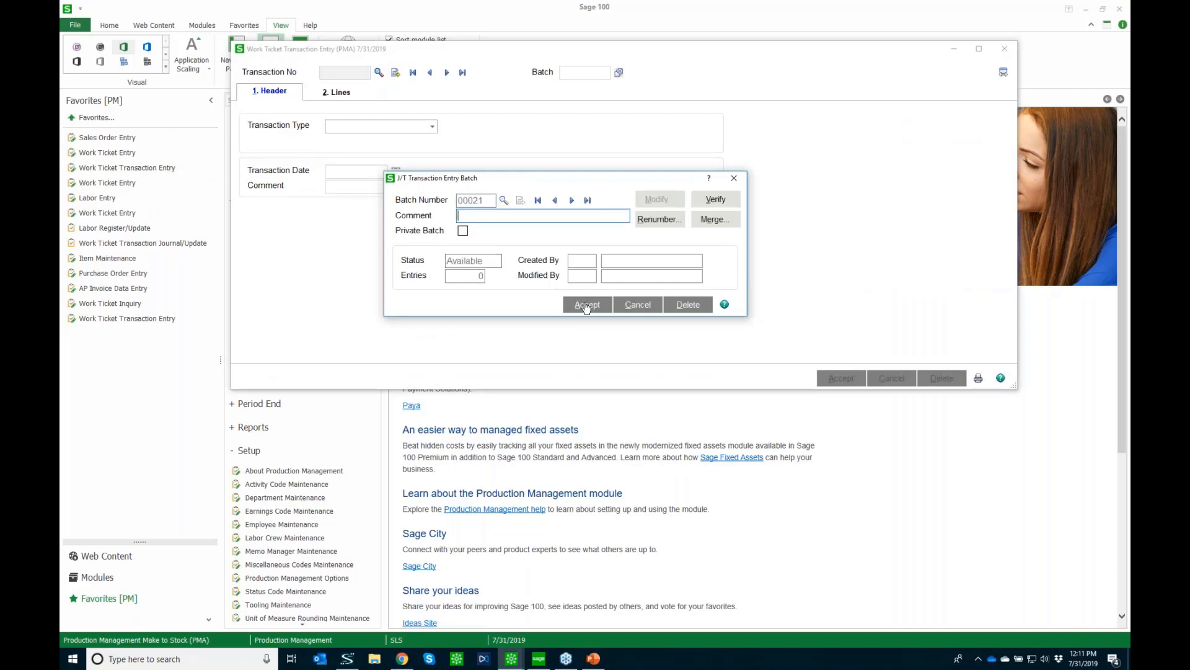
click(587, 304)
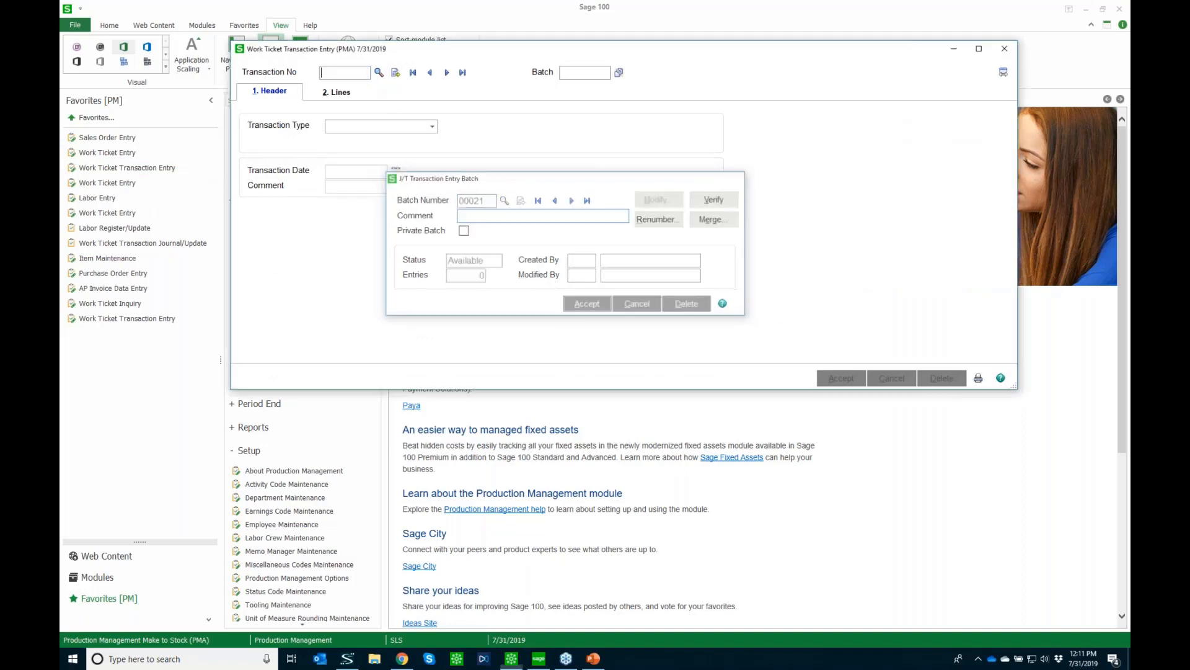
Step: Start a new transaction of type Materials and open the work ticket lookup for it
click(396, 72)
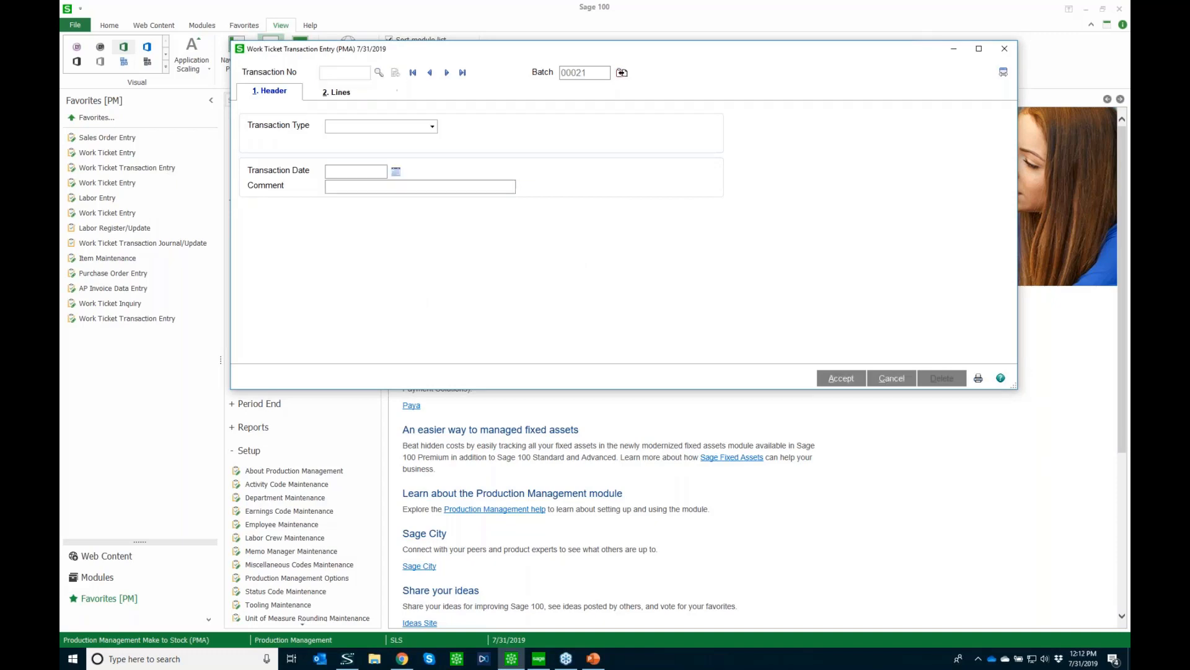
click(413, 128)
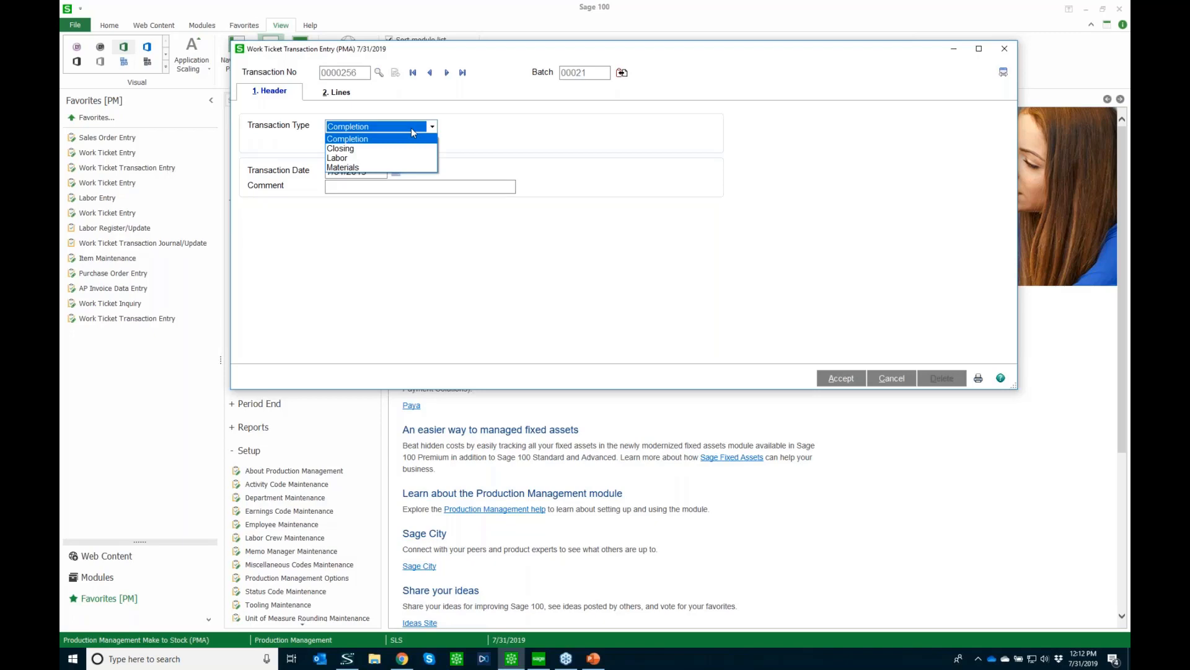
click(380, 167)
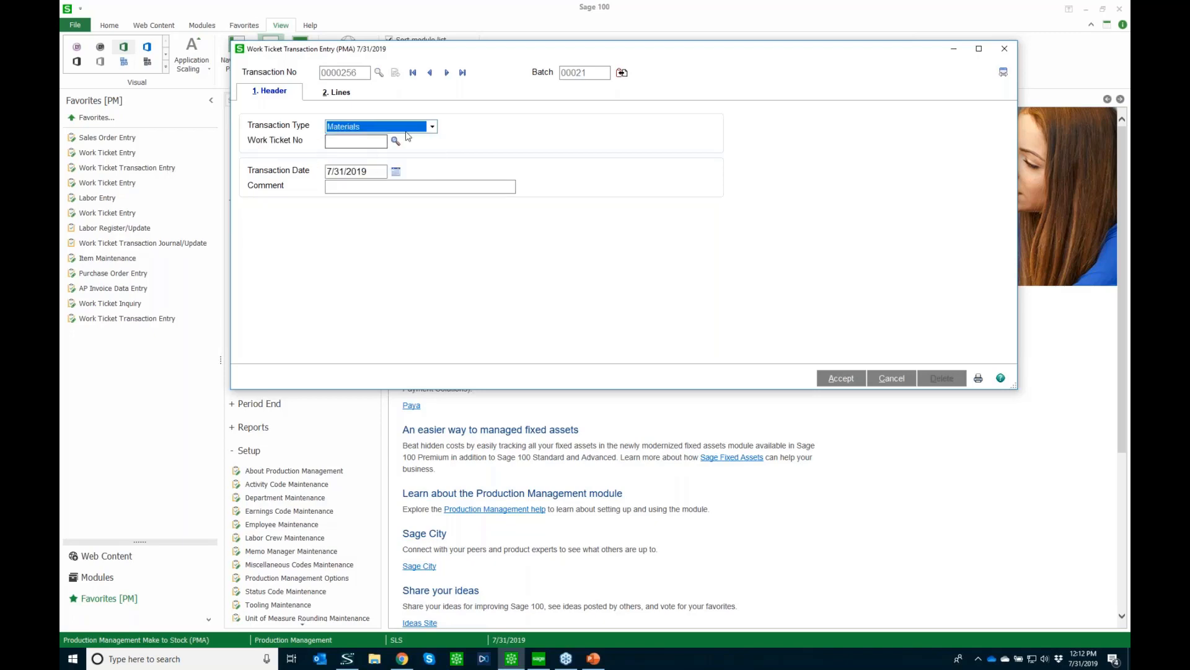
click(395, 142)
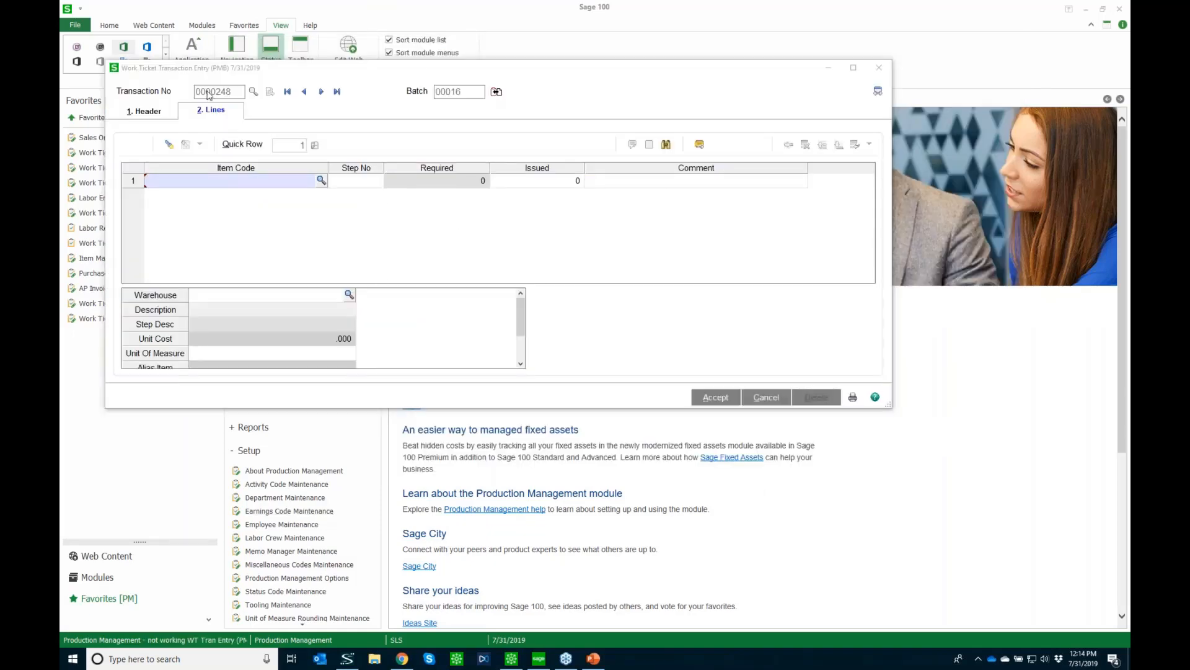
Step: Add SCREW-02554 for step 000000 from the ticket's original item list and issue a quantity of 21
click(321, 180)
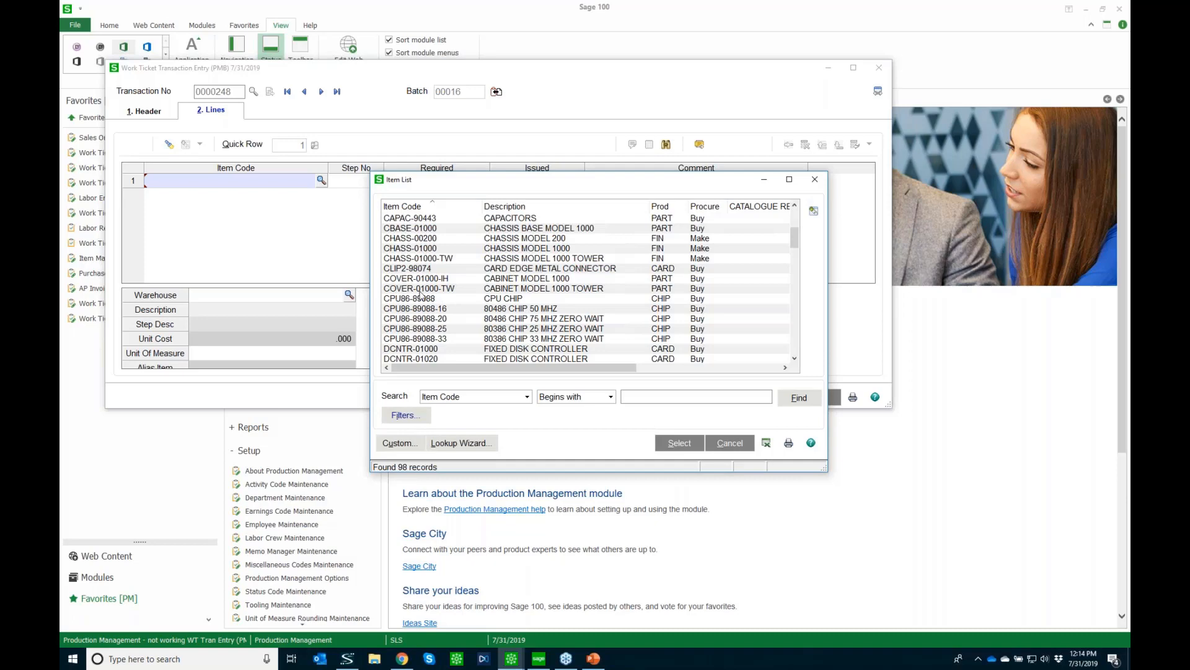
click(813, 180)
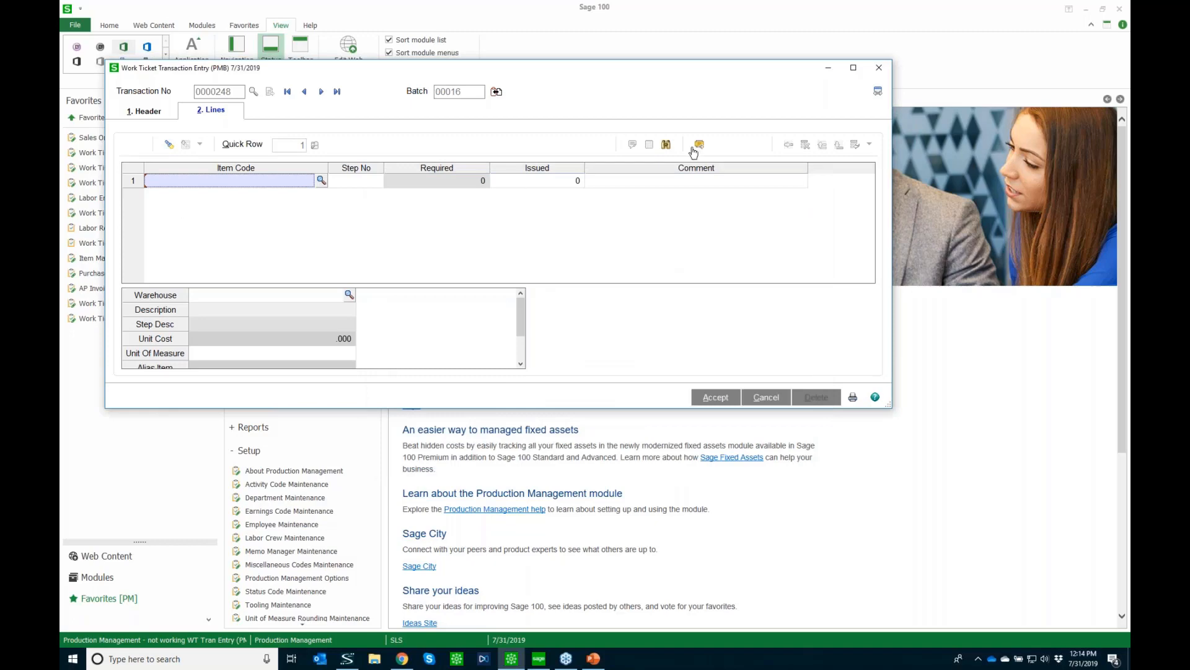
click(667, 145)
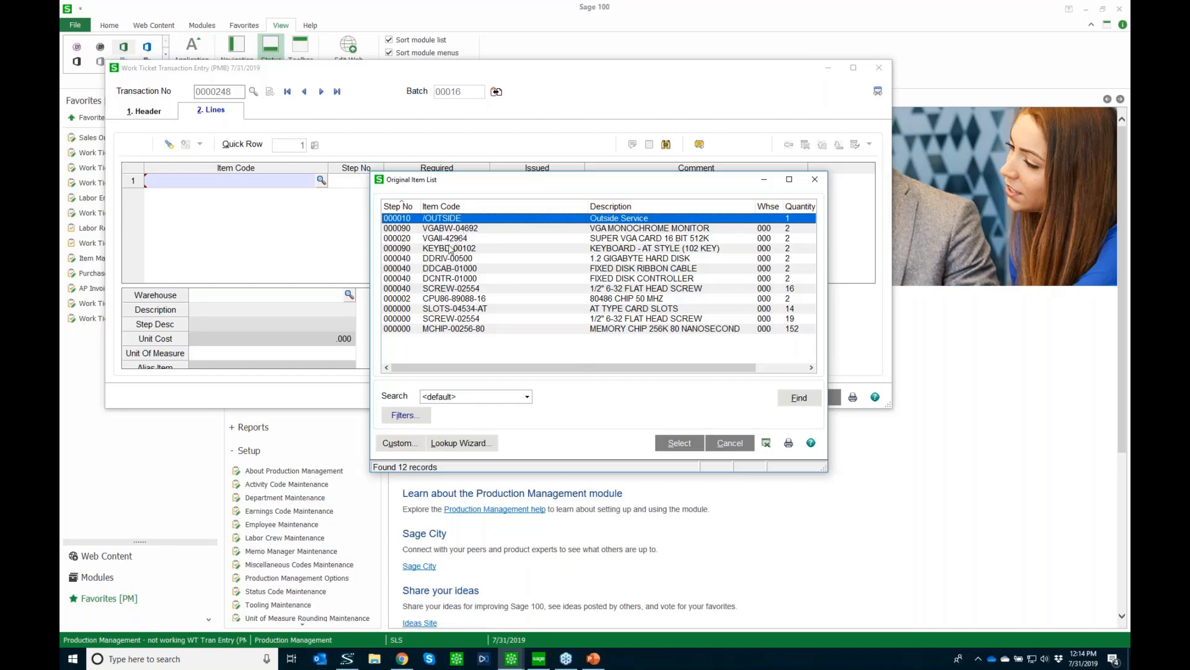
click(466, 319)
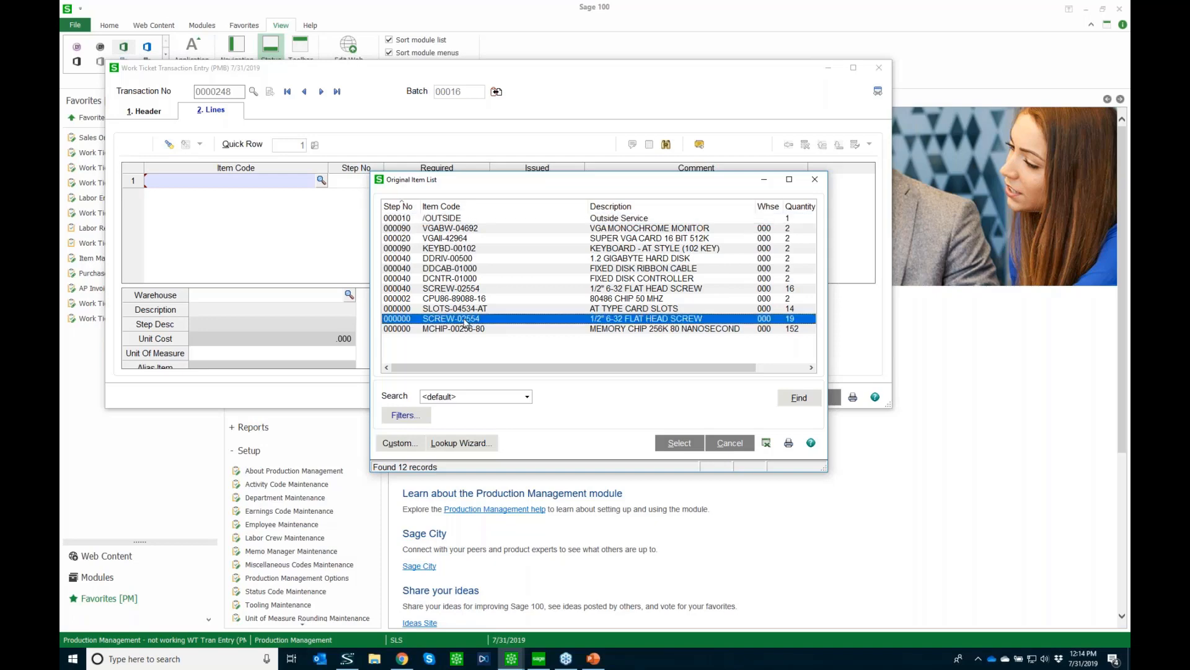
double_click(466, 320)
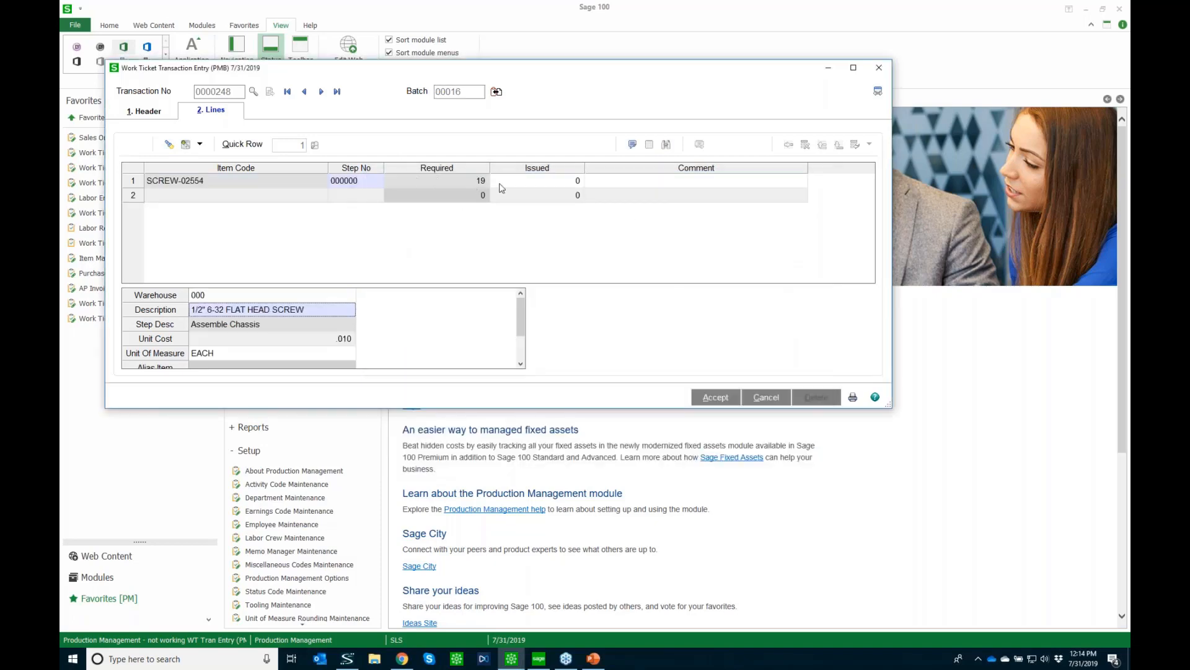
click(561, 181)
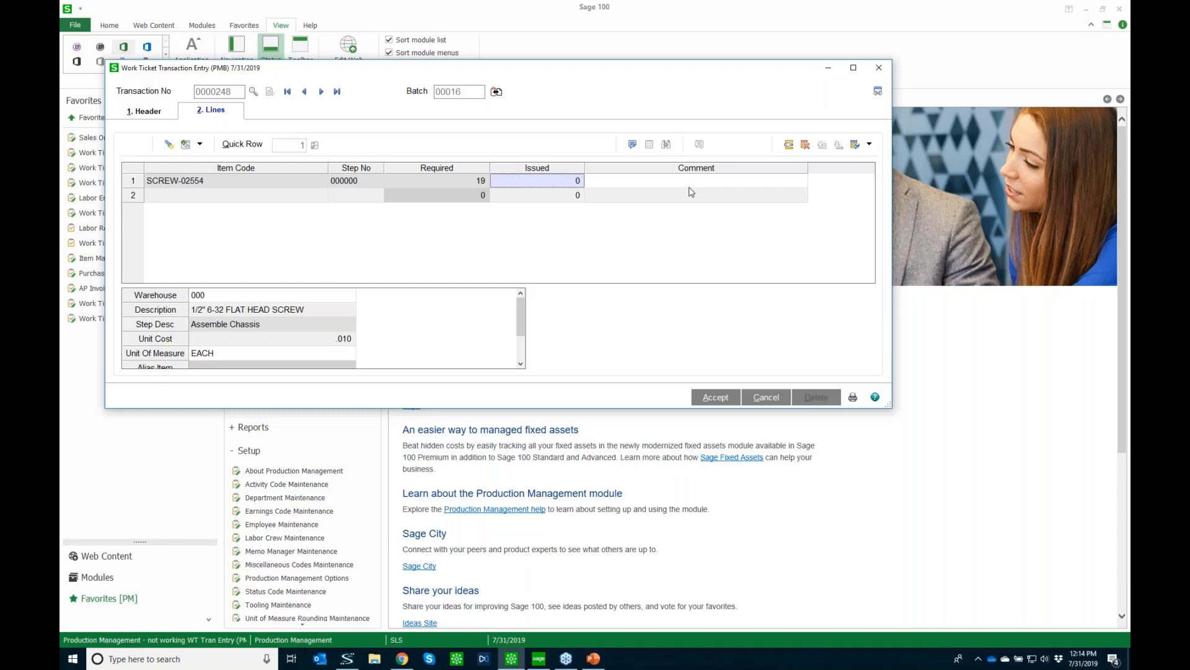
text(21)
key(Tab)
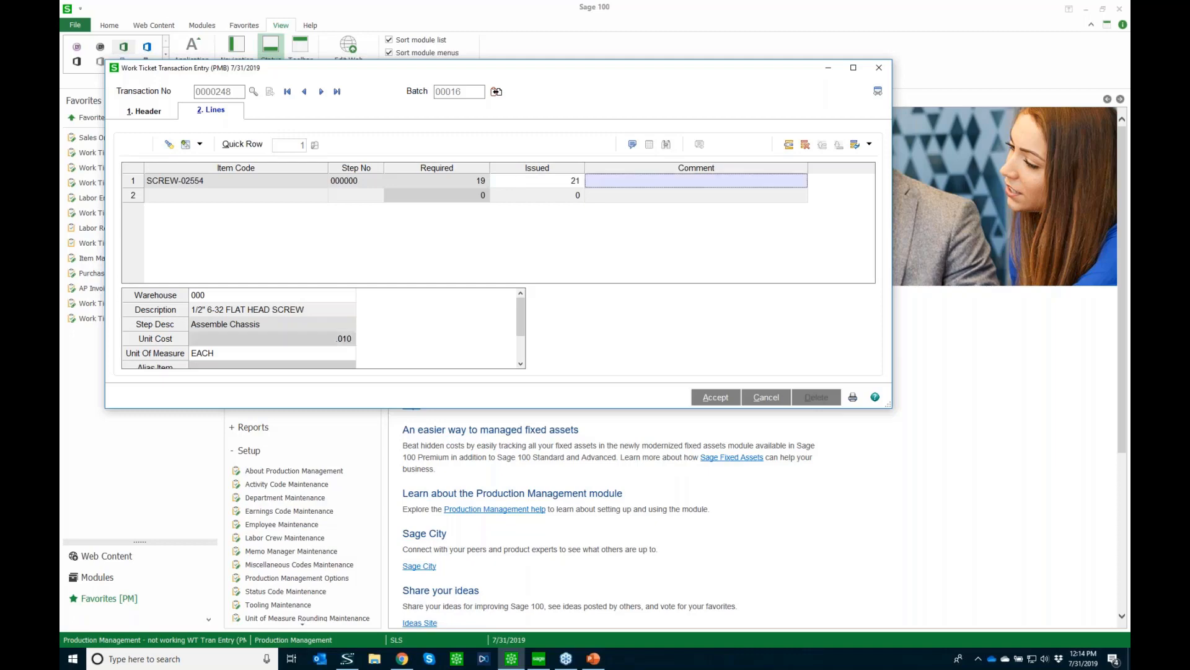
Step: Add item MEMRY-00080 from the item list as a second material line for step 000001
click(235, 198)
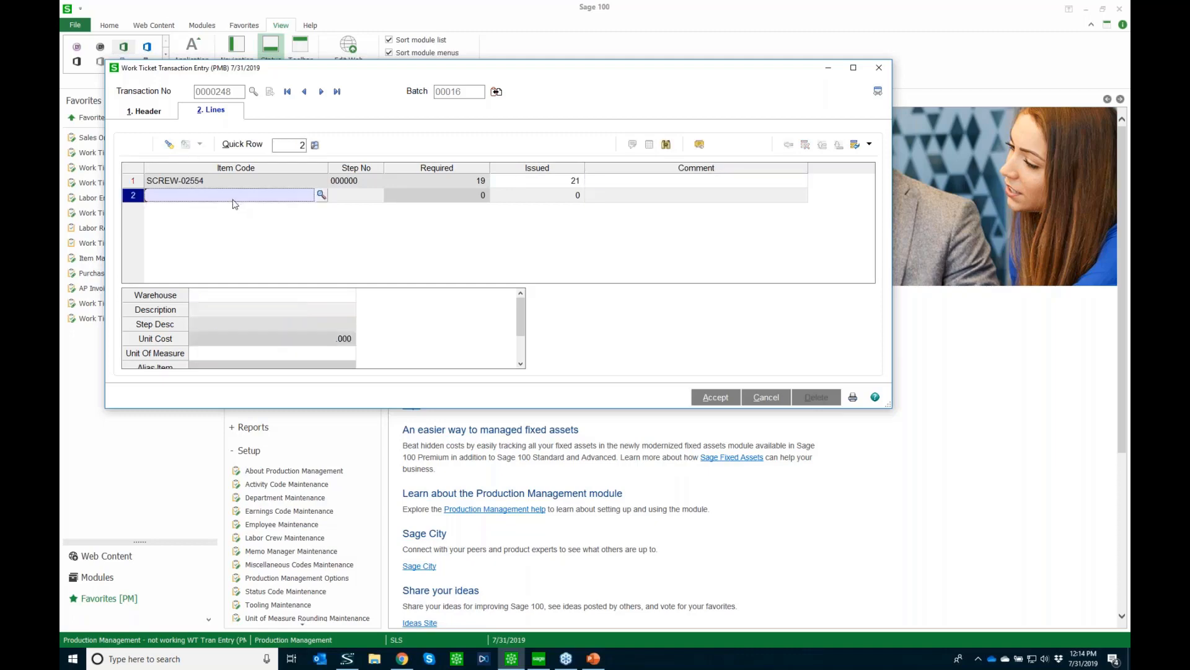
text(MEM)
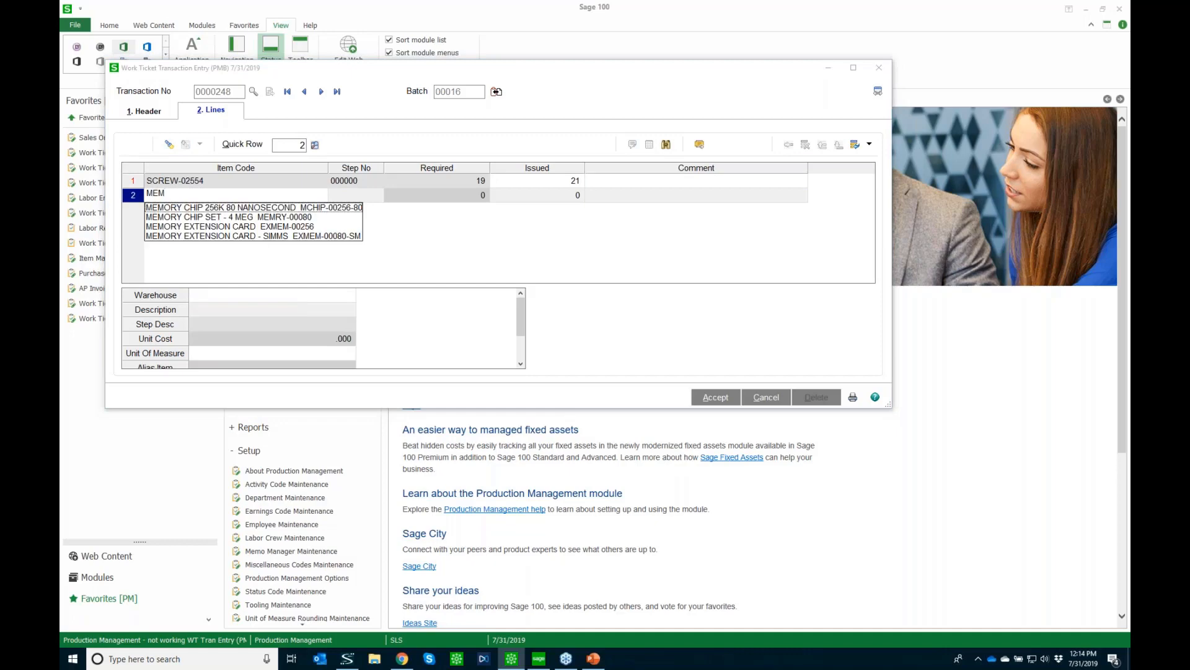
key(F2)
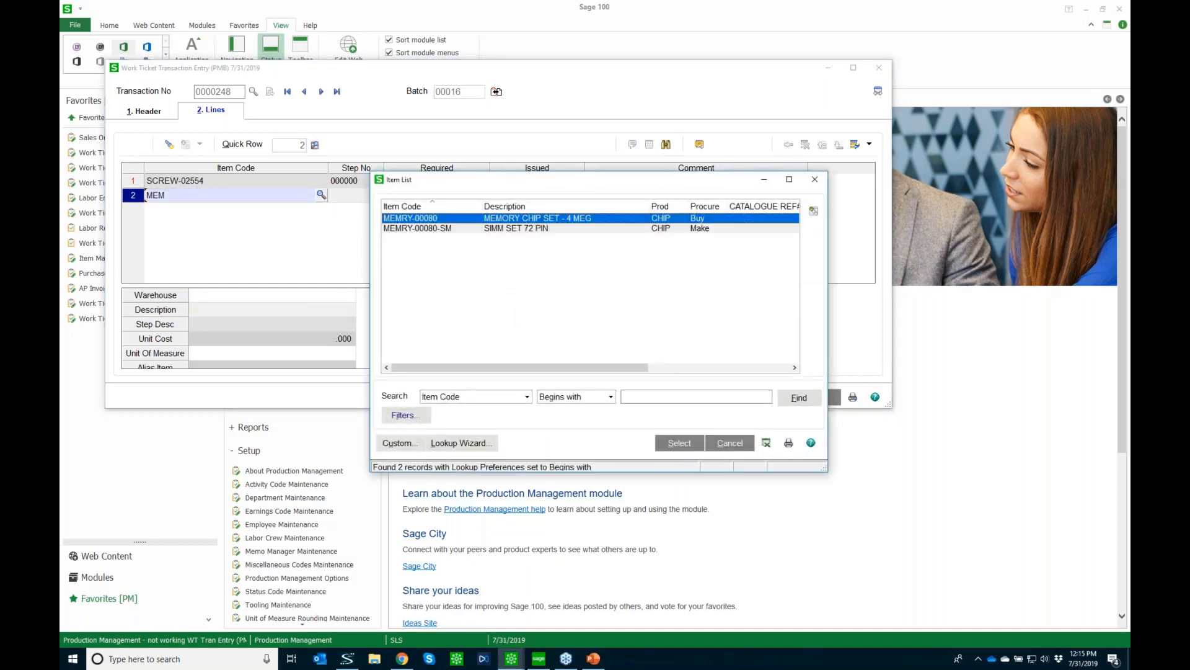
key(Return)
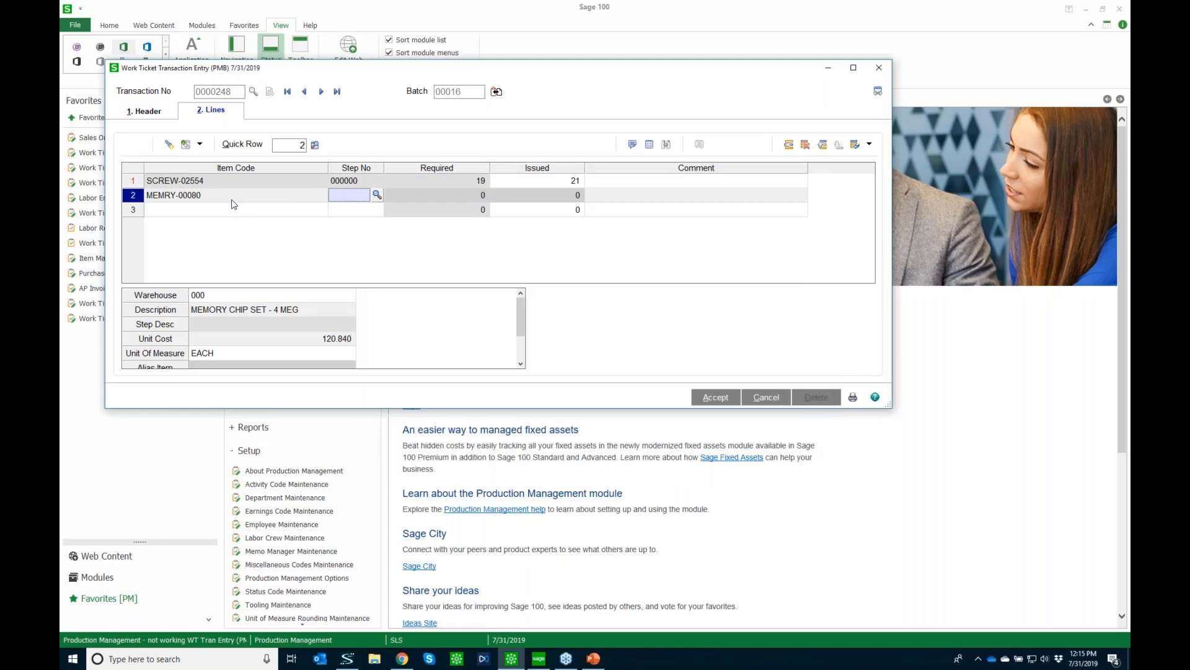
text(1)
key(Tab)
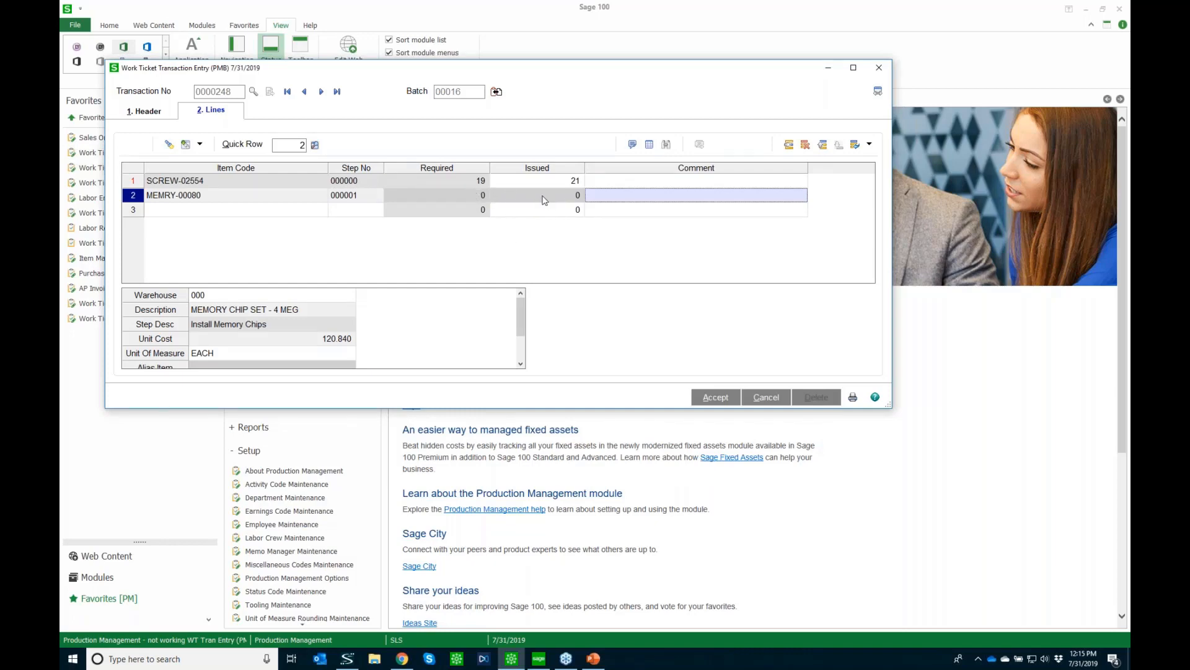
Step: Distribute a quantity of 1 from lot 050105 to the MEMRY-00080 line and accept the materials transaction
click(650, 145)
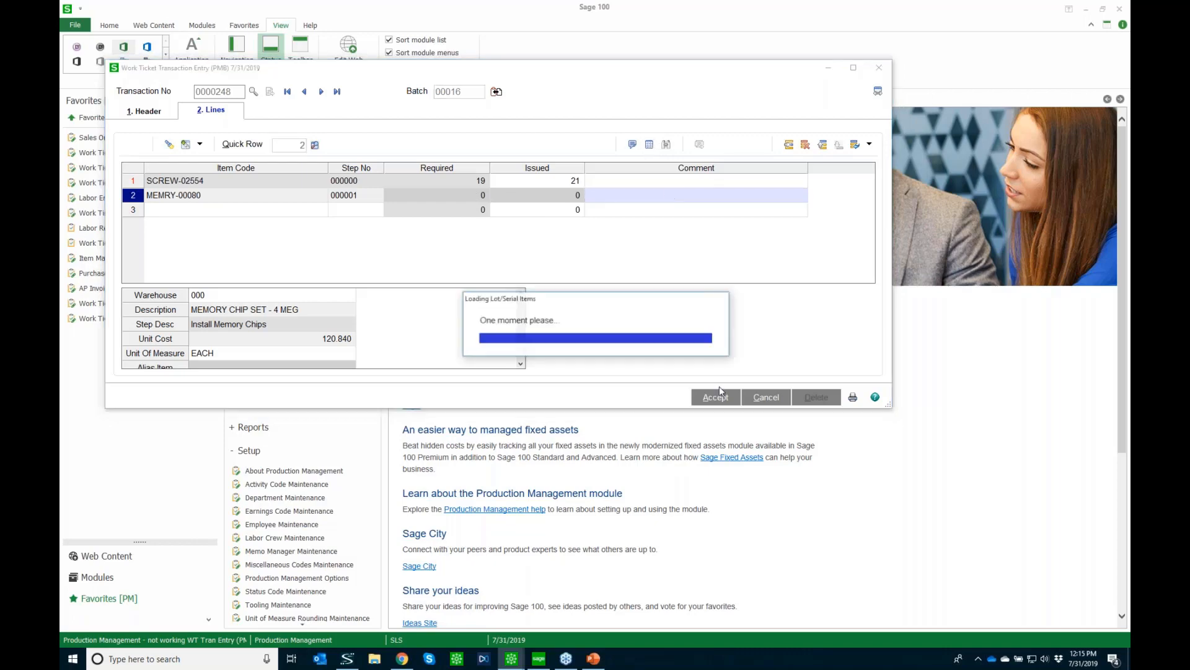
click(524, 283)
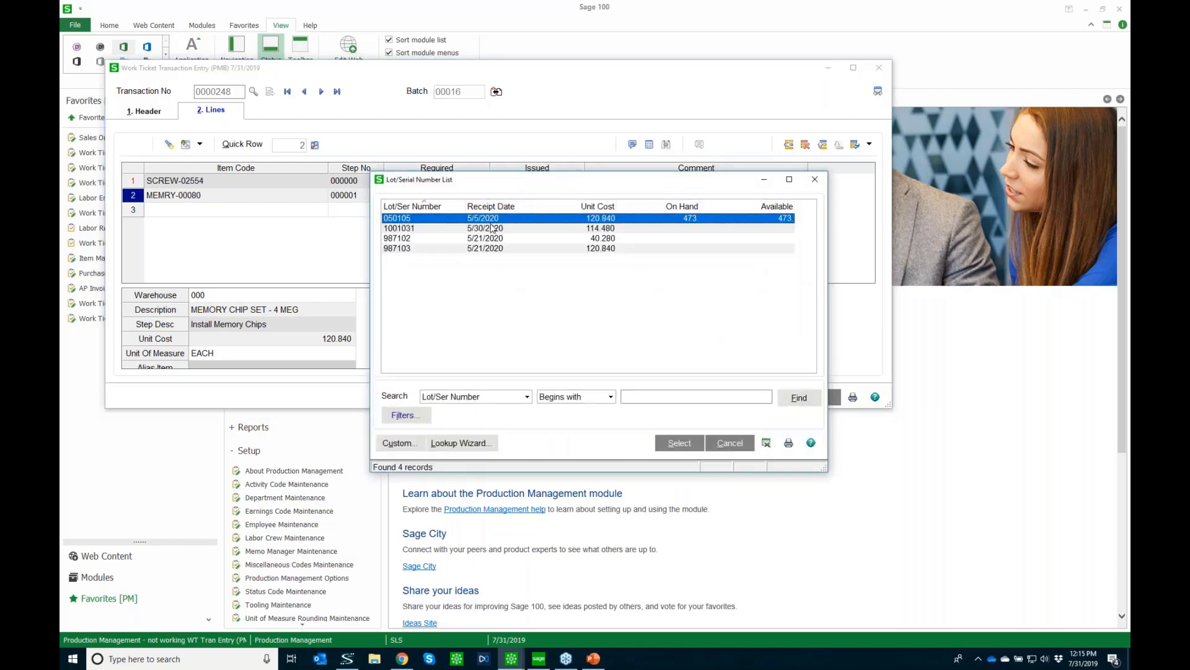
double_click(490, 220)
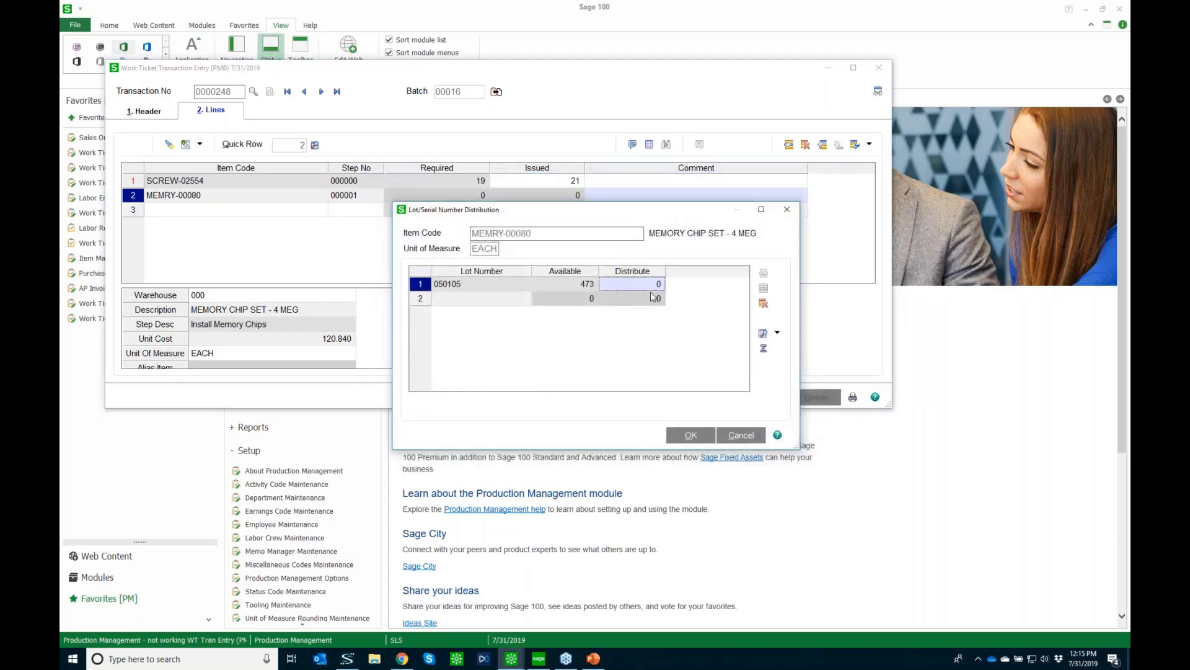
text(1)
key(Return)
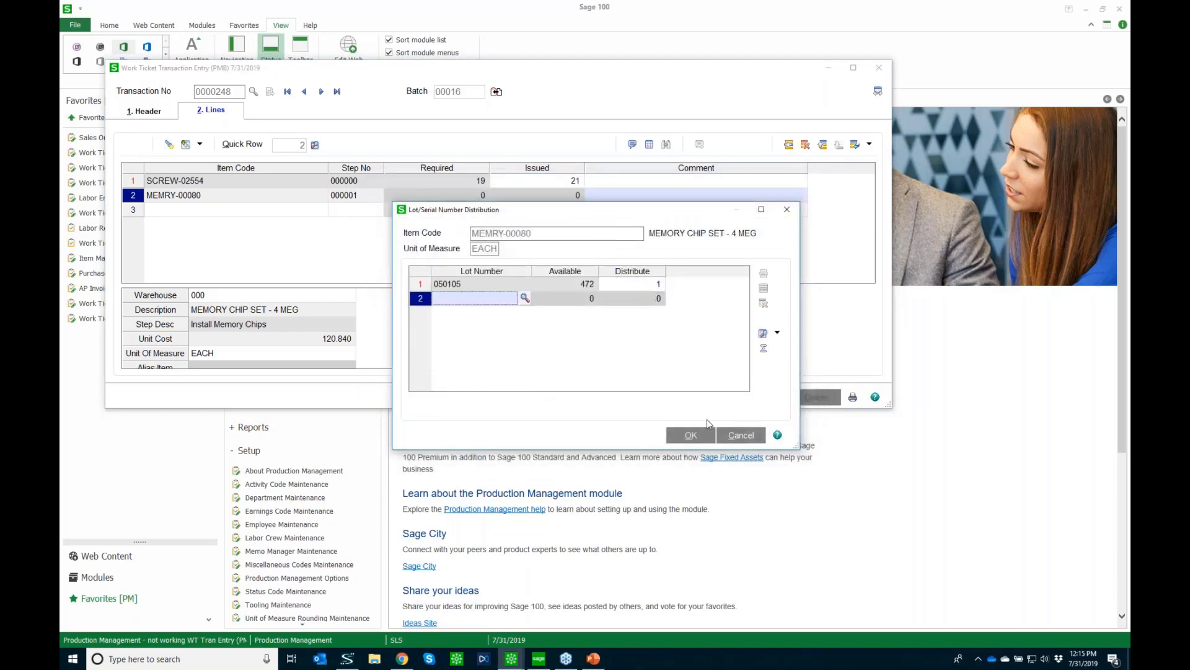
click(692, 436)
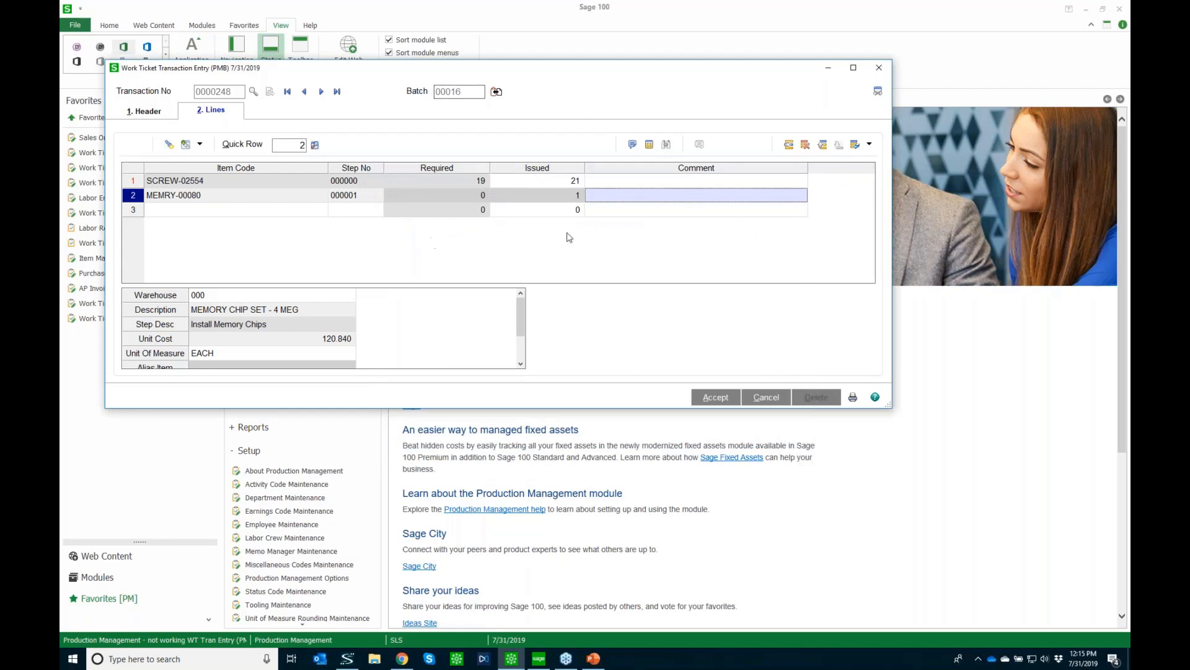
click(716, 397)
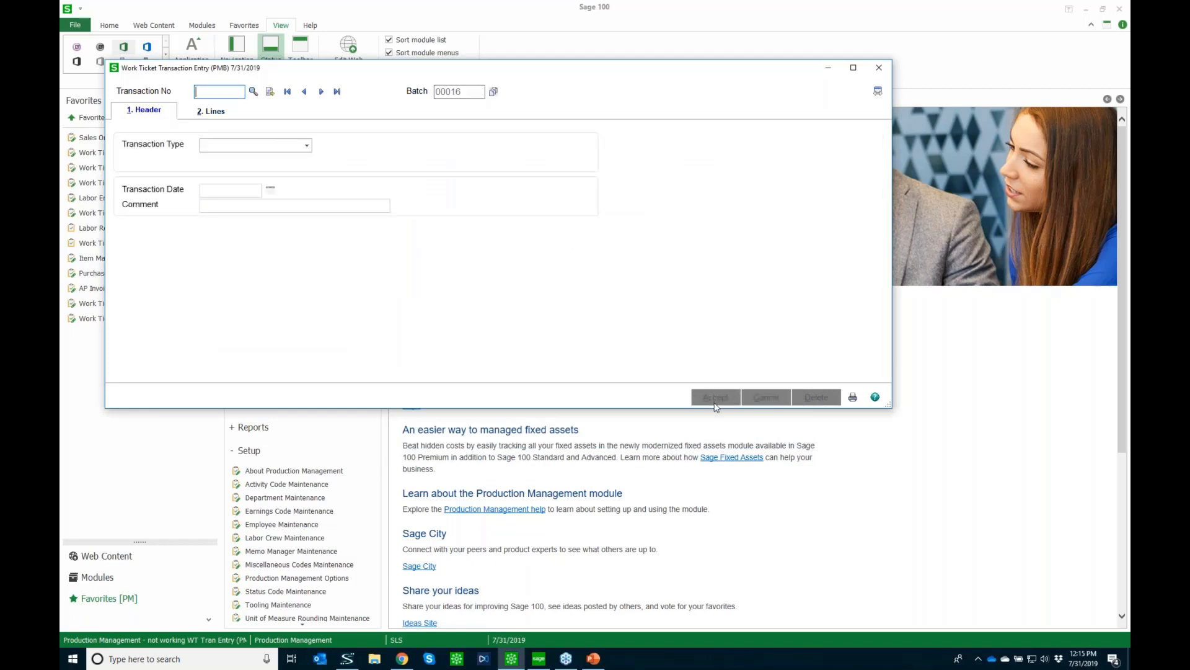
Step: Start a new work ticket transaction of type Labor
click(270, 91)
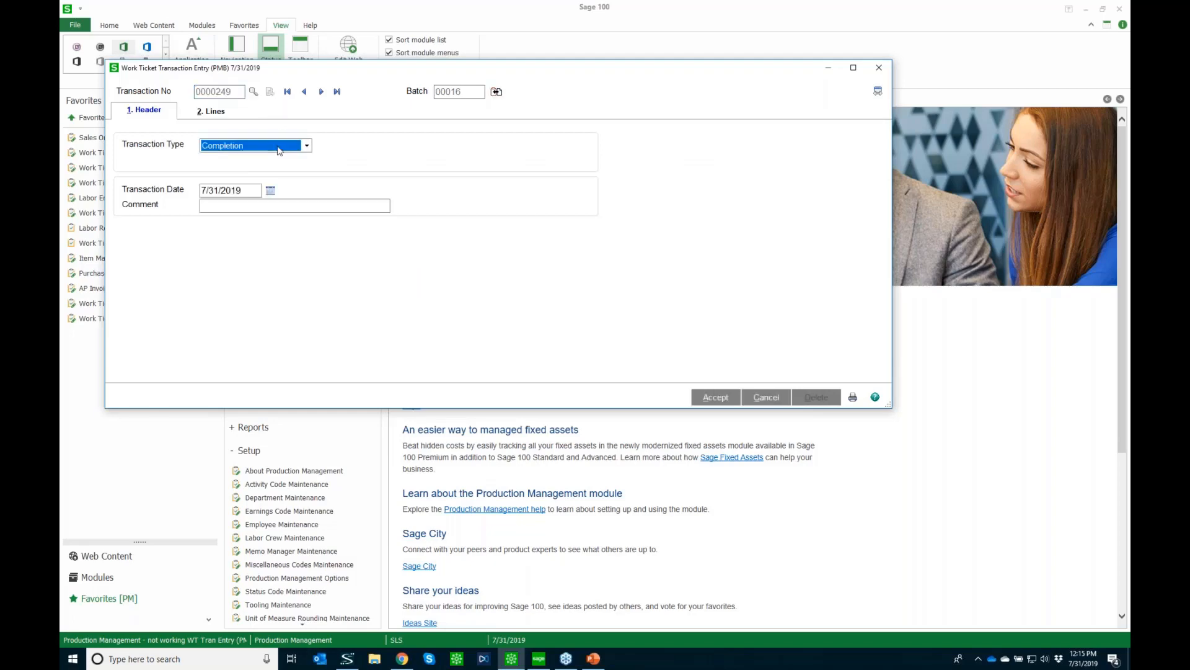
click(278, 151)
click(261, 184)
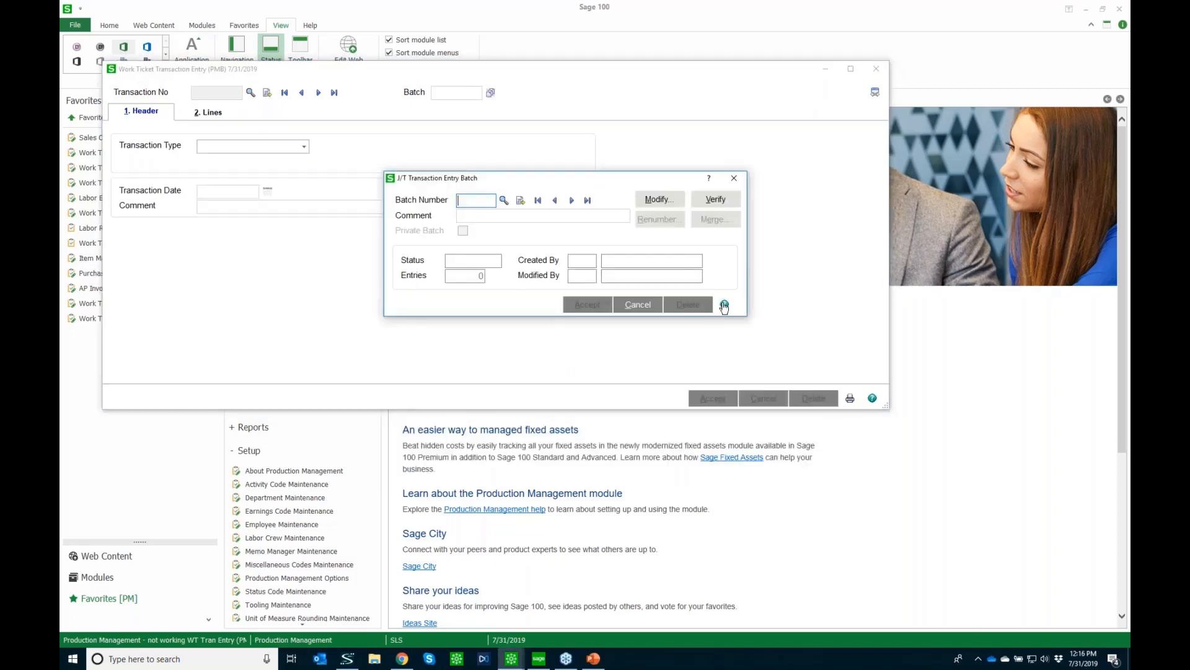
Step: Look up existing batch 00016 and reopen it for transaction entry
click(504, 200)
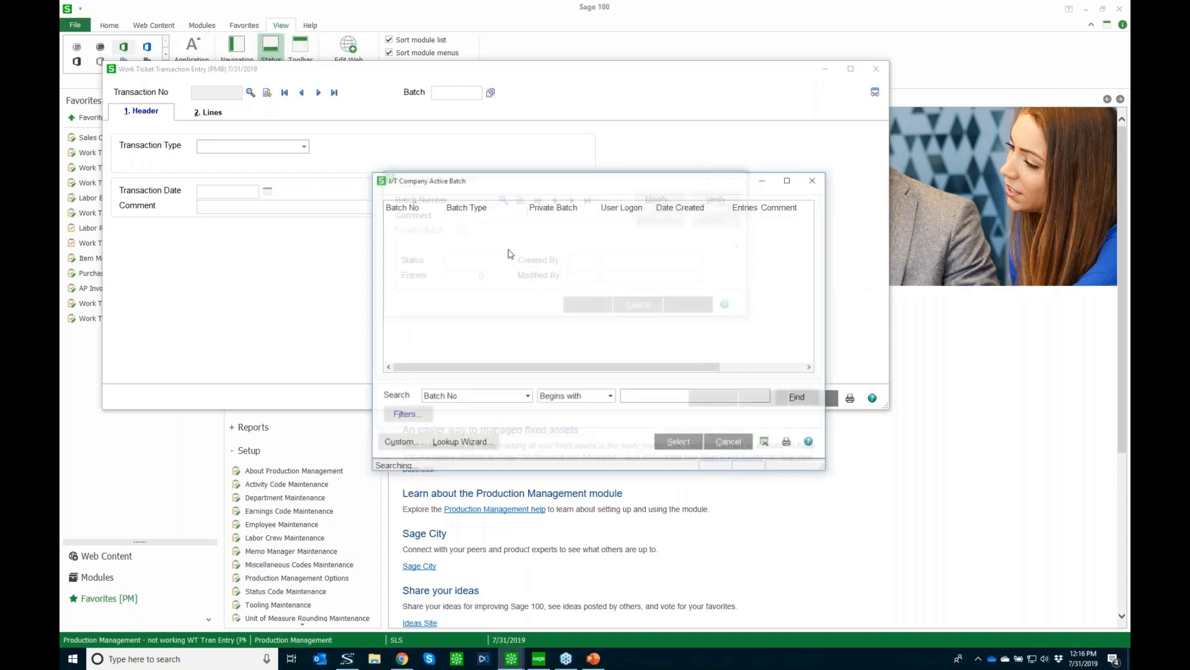
double_click(478, 231)
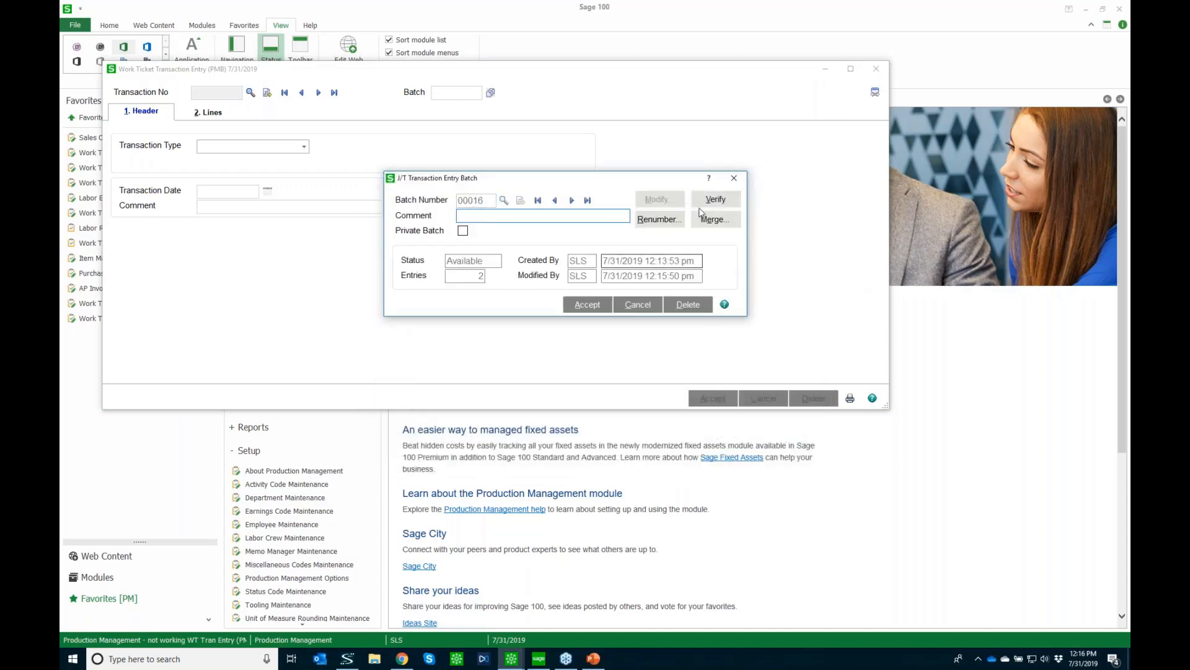
click(587, 304)
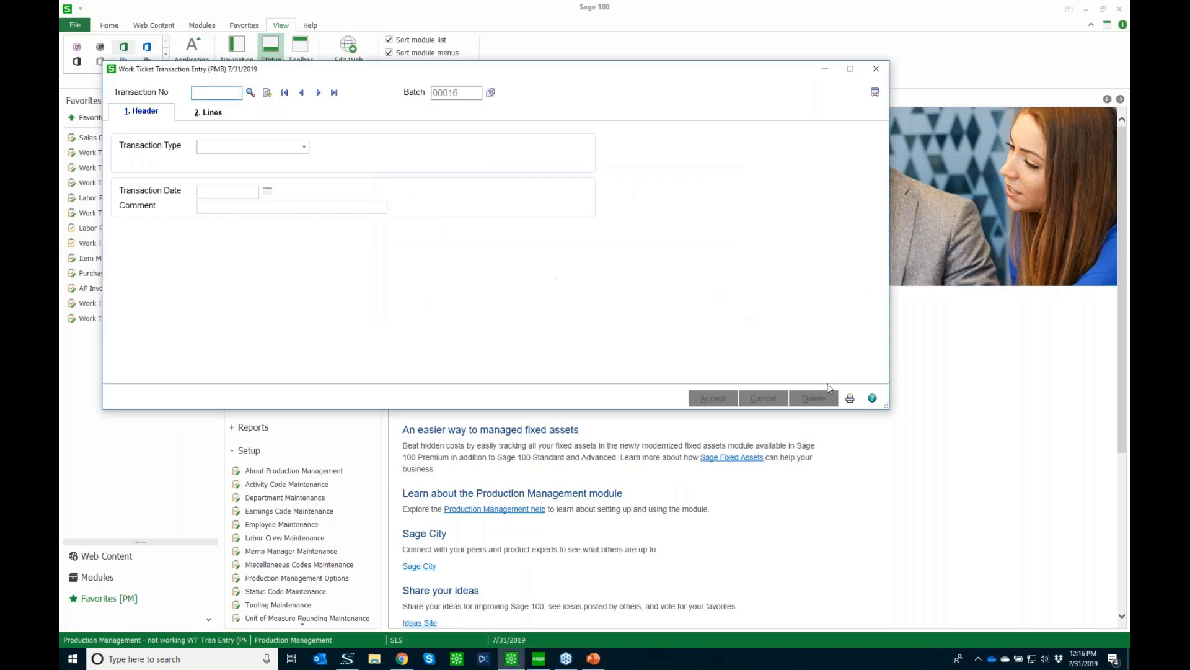
Step: Preview the Work Ticket Transaction Journal for batch 00016 with a posting date of 5/31/2020
click(849, 400)
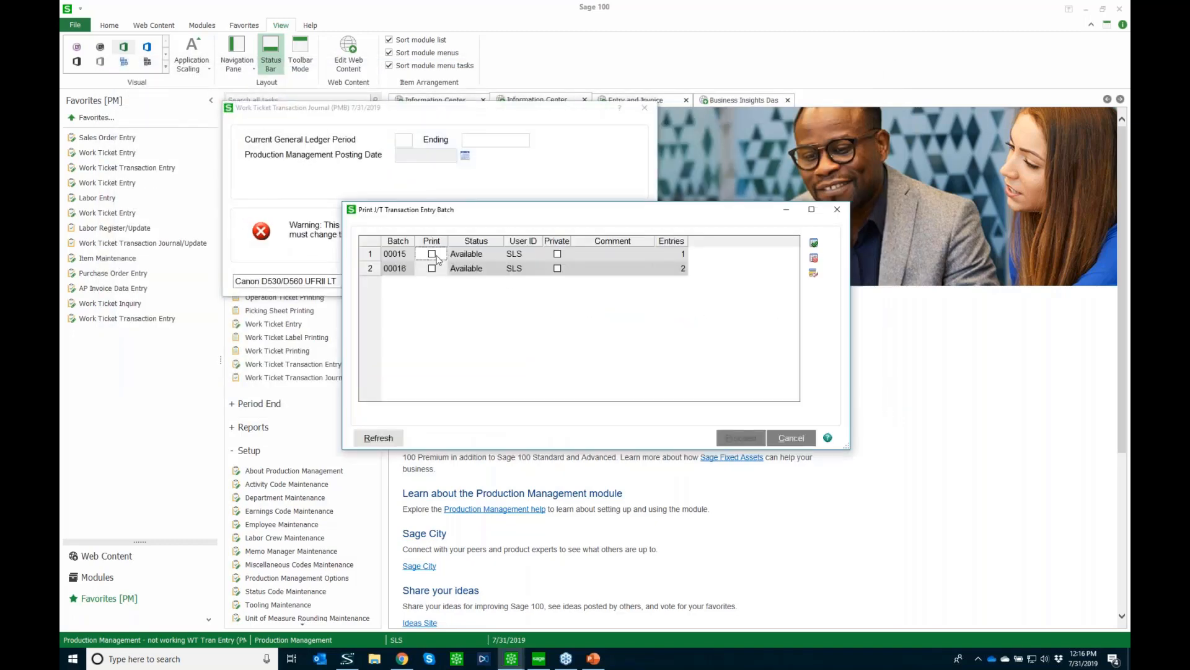
click(432, 268)
click(741, 438)
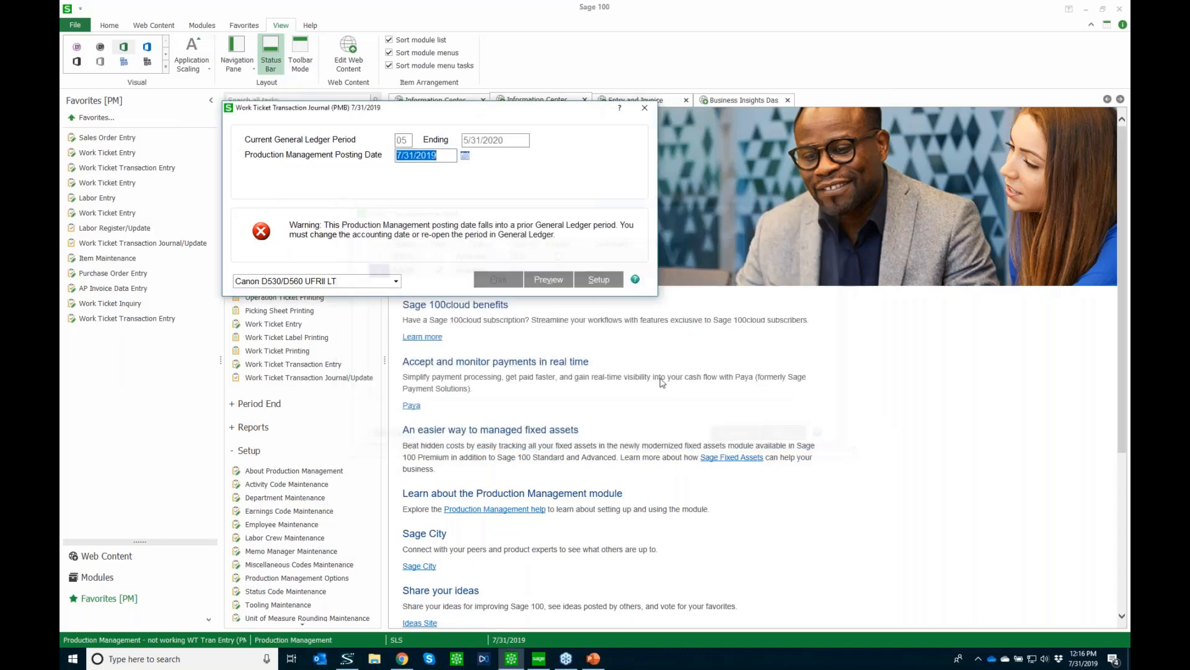
text(5/31)
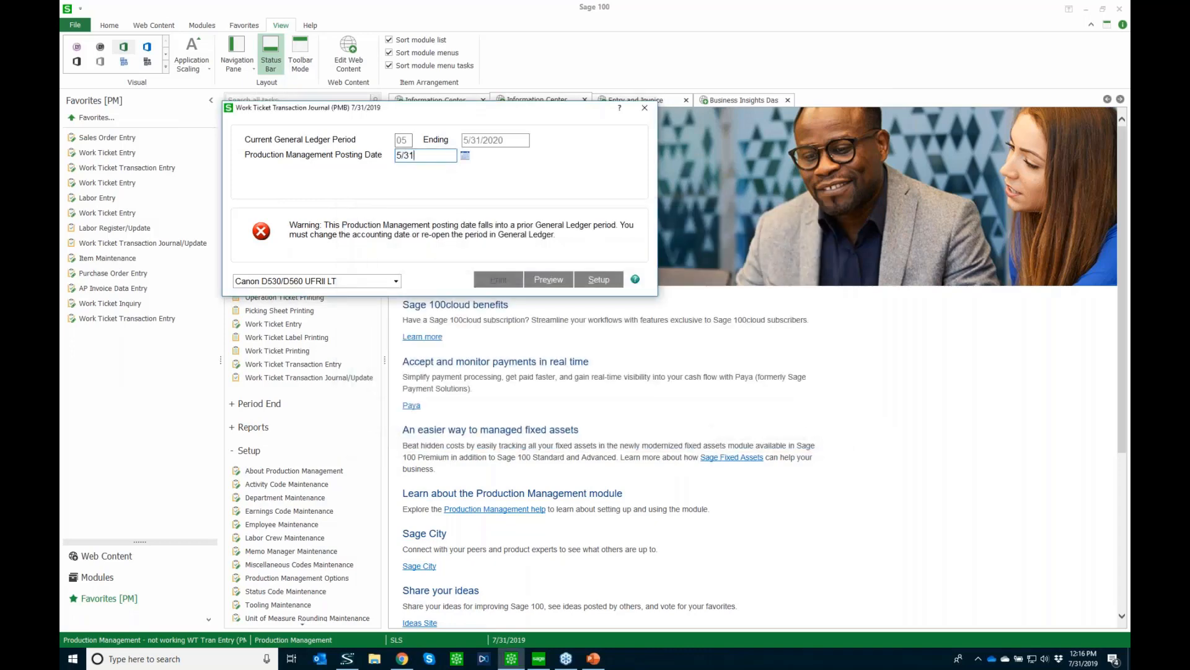
text(/2020)
key(Tab)
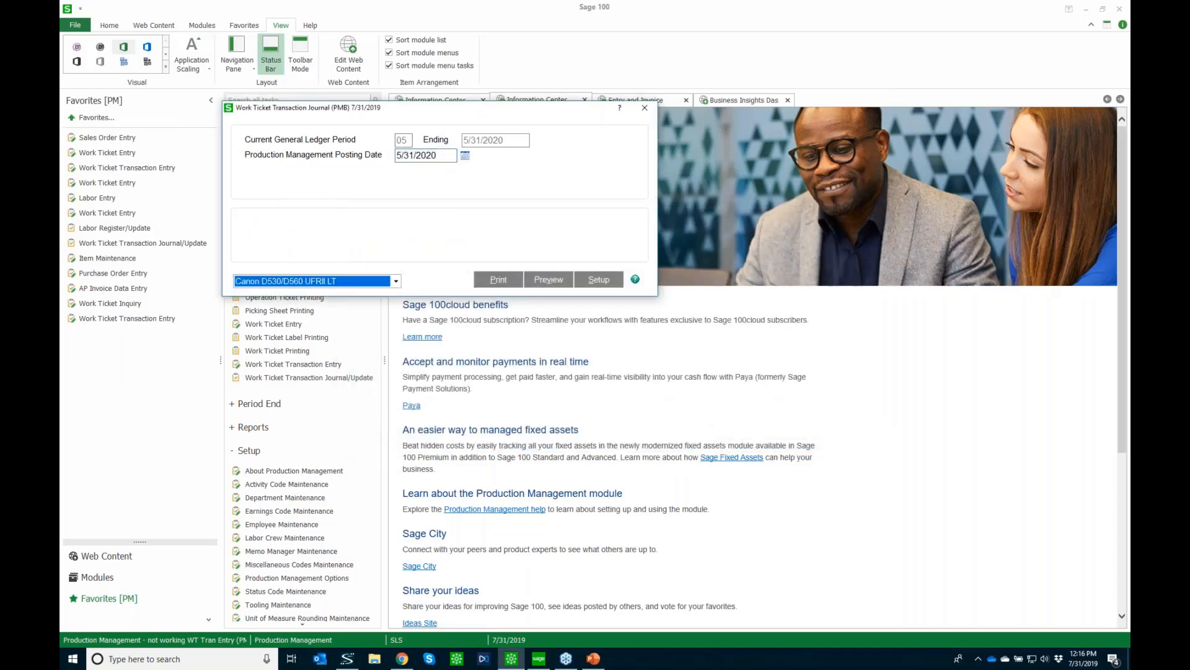
click(550, 280)
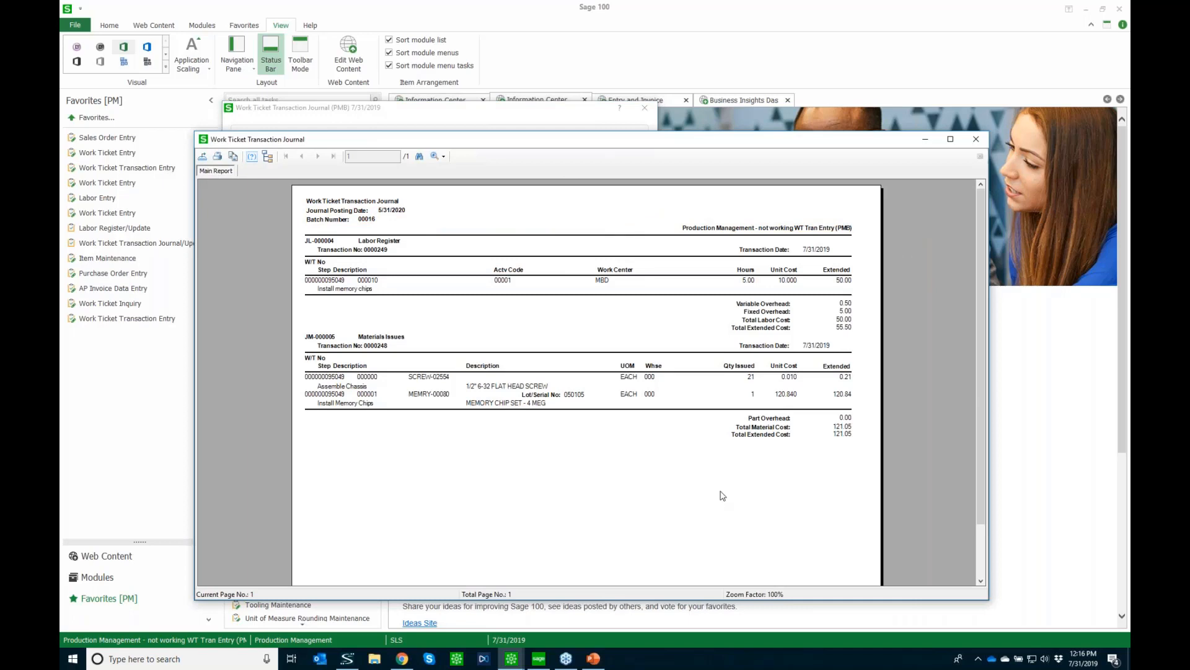
Step: Review and close the journal preview, then update the transactions without printing the Daily Transaction Register
drag(639, 139, 602, 55)
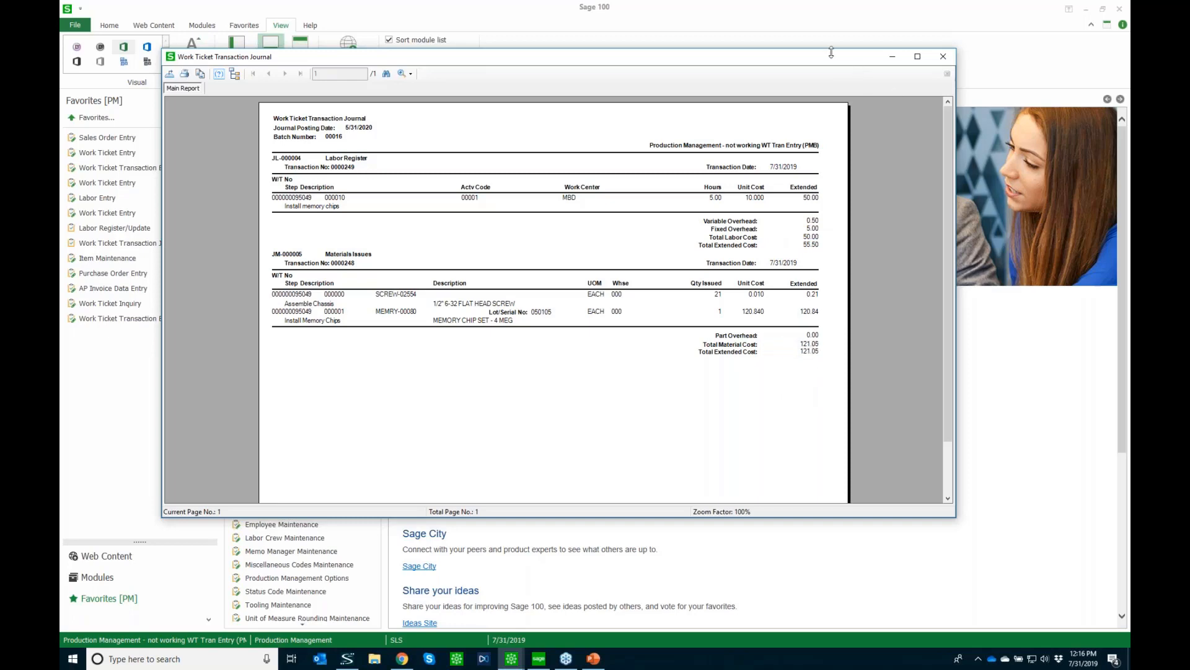
drag(828, 50, 828, 56)
click(941, 62)
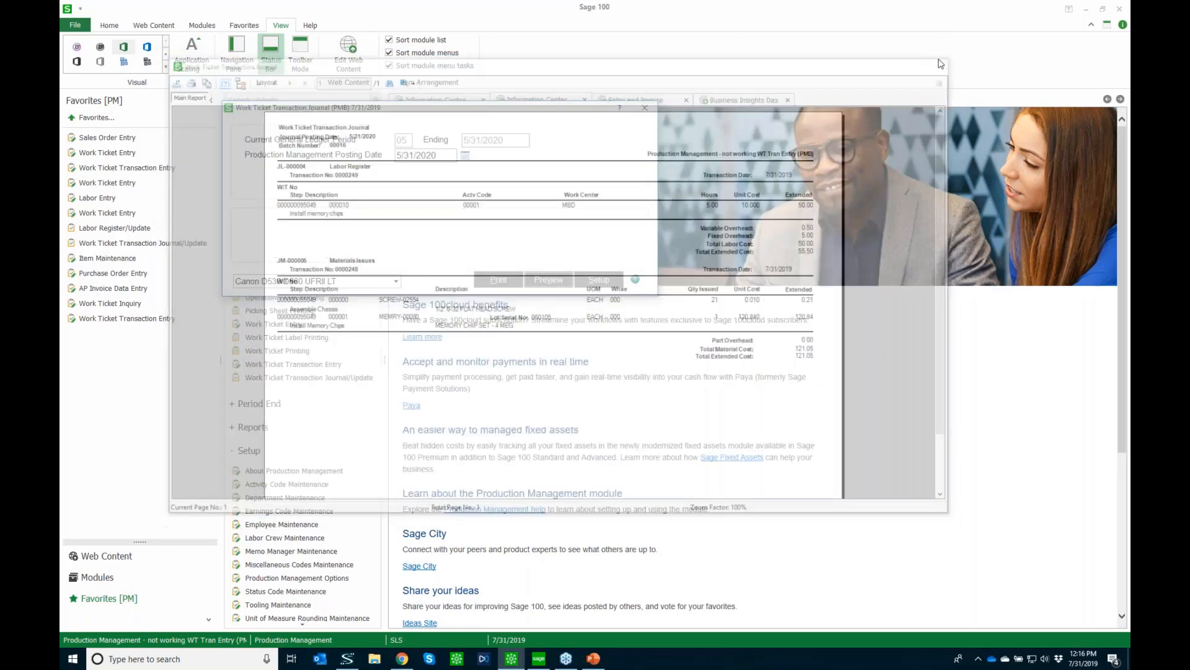
click(568, 243)
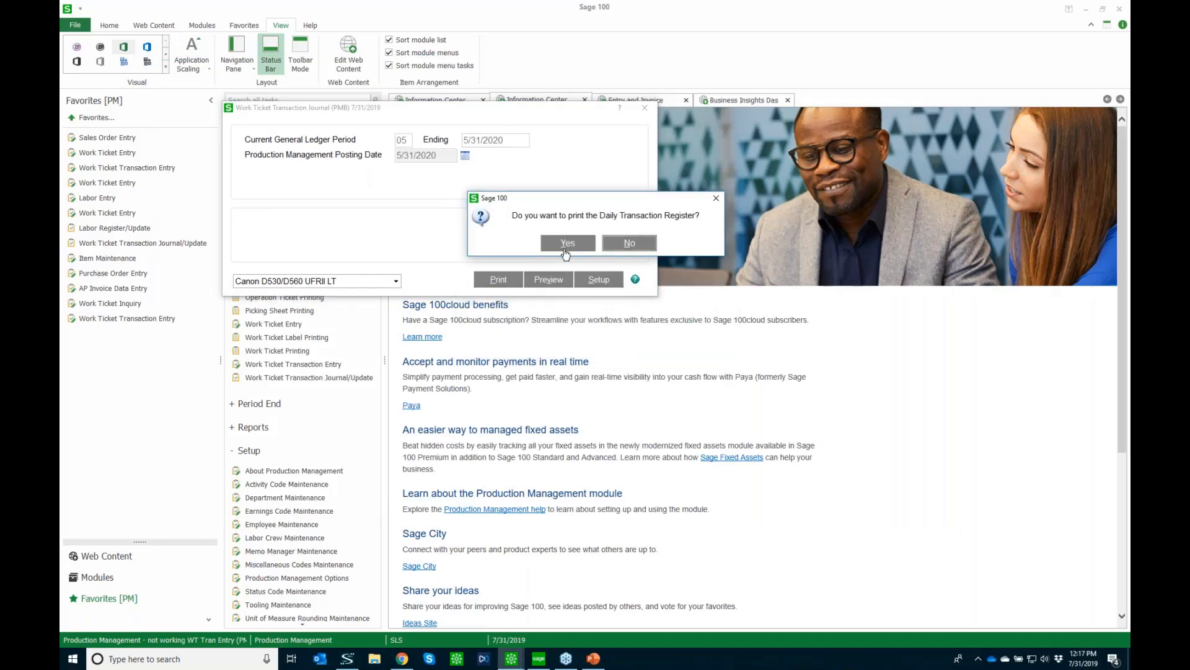
click(629, 243)
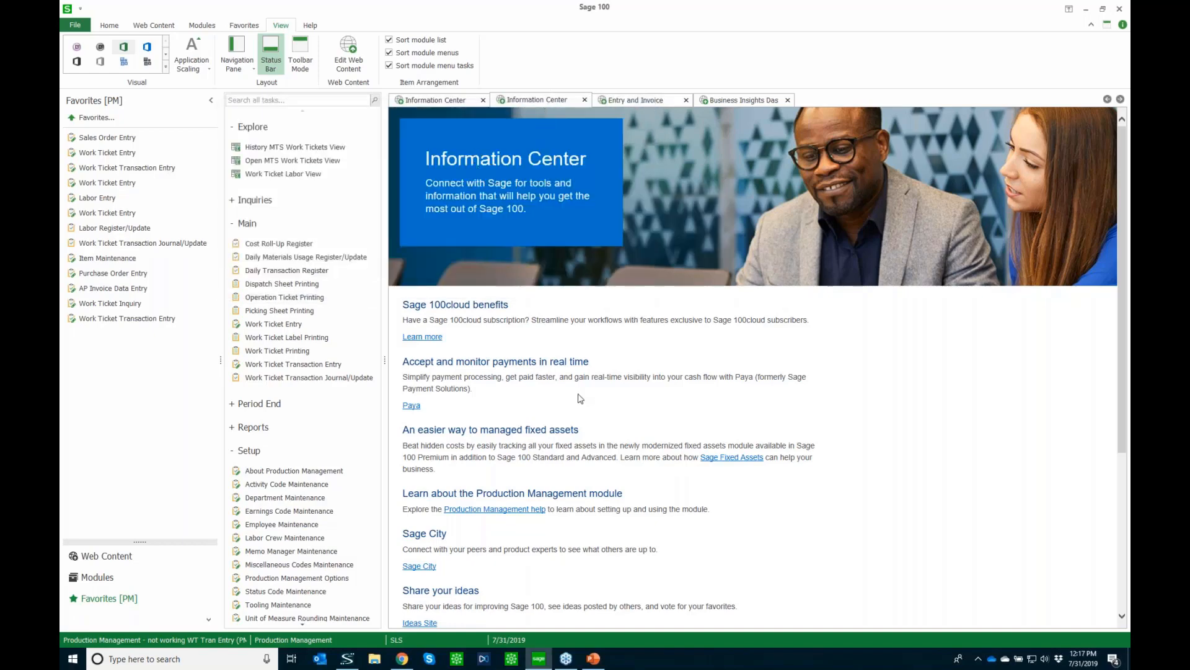
Step: Open the last work ticket and examine its materials transactions in the inquiry, including the available step filters
click(132, 160)
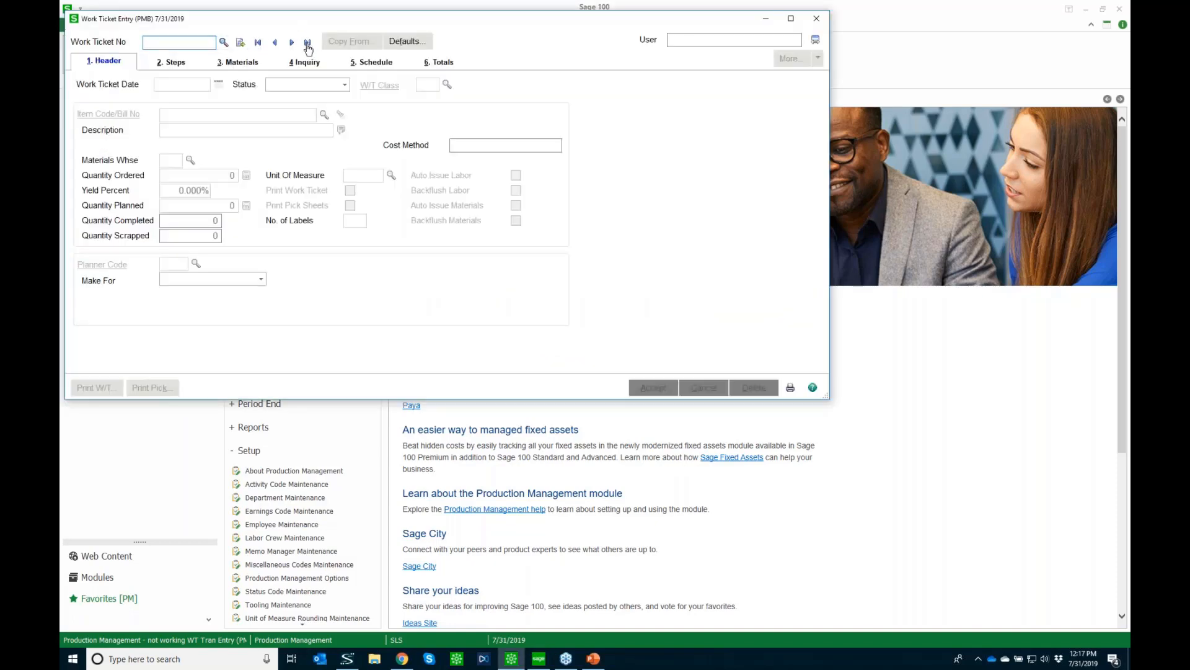
click(308, 43)
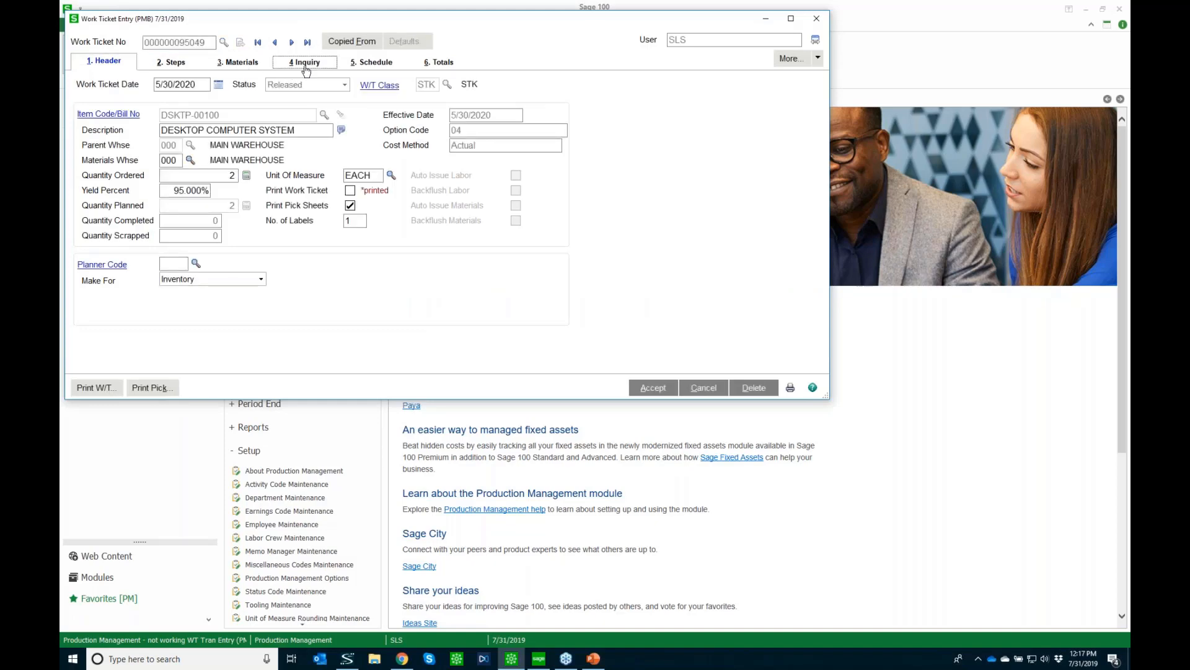
click(305, 65)
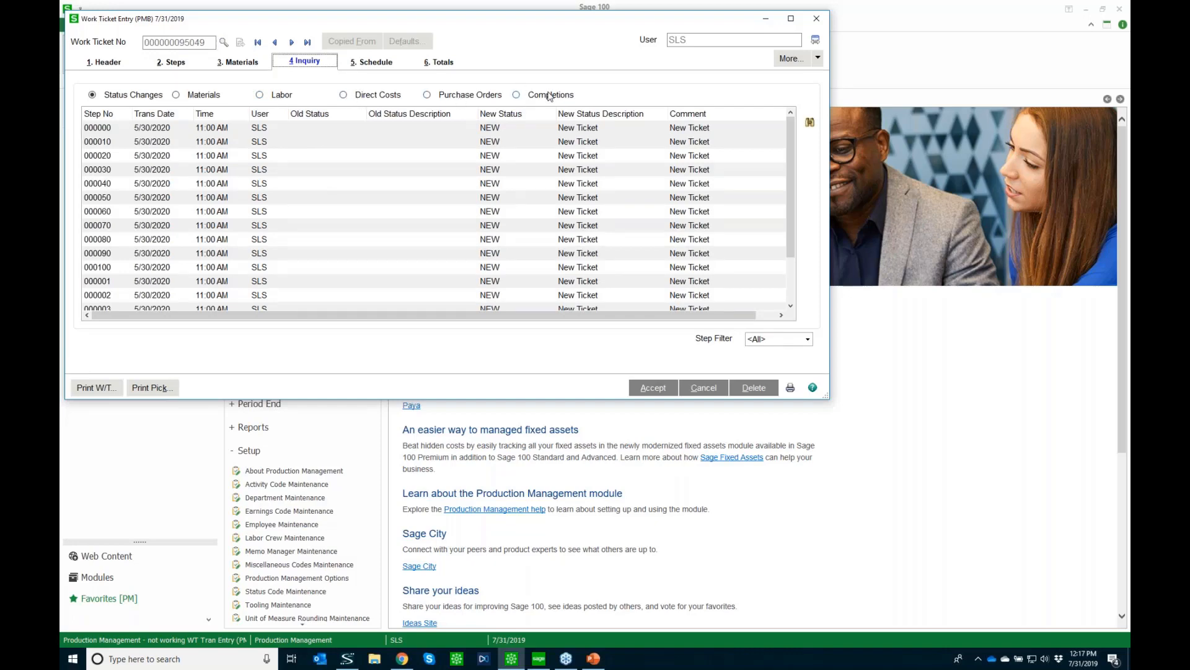
click(201, 96)
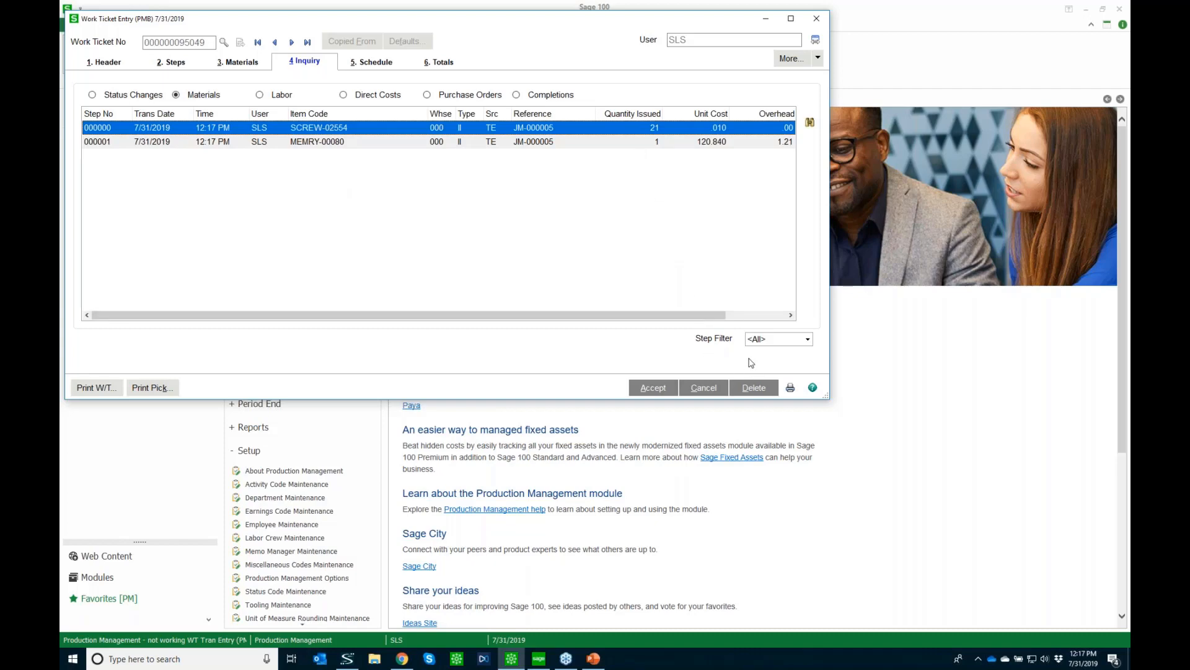
click(810, 339)
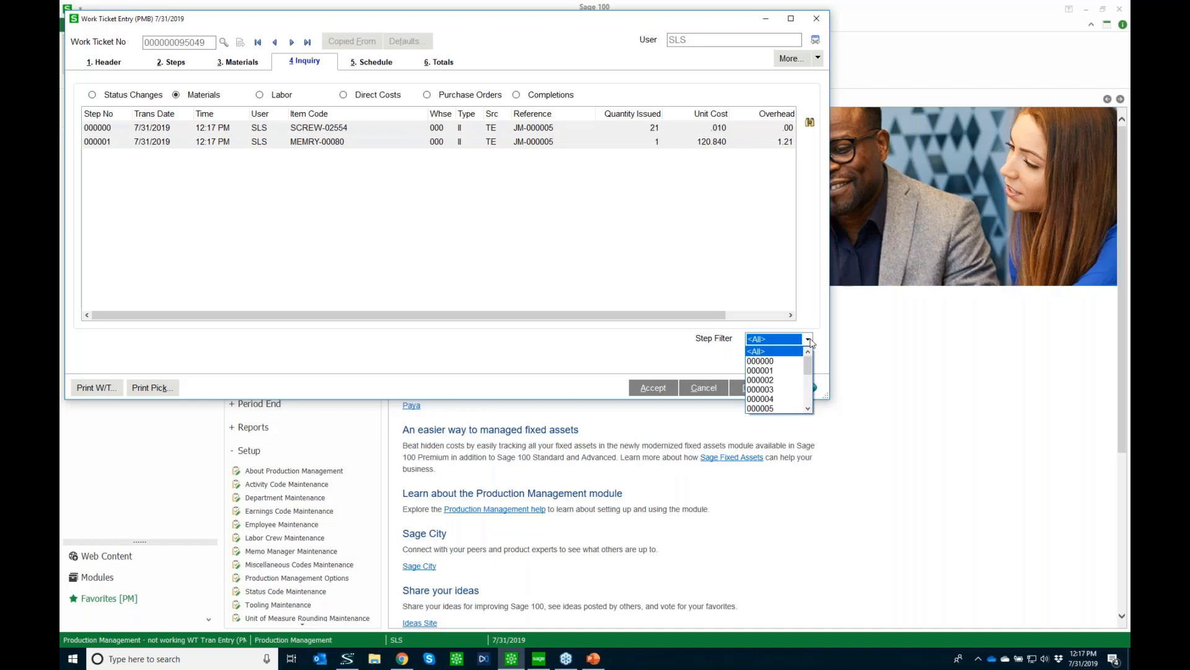
click(810, 339)
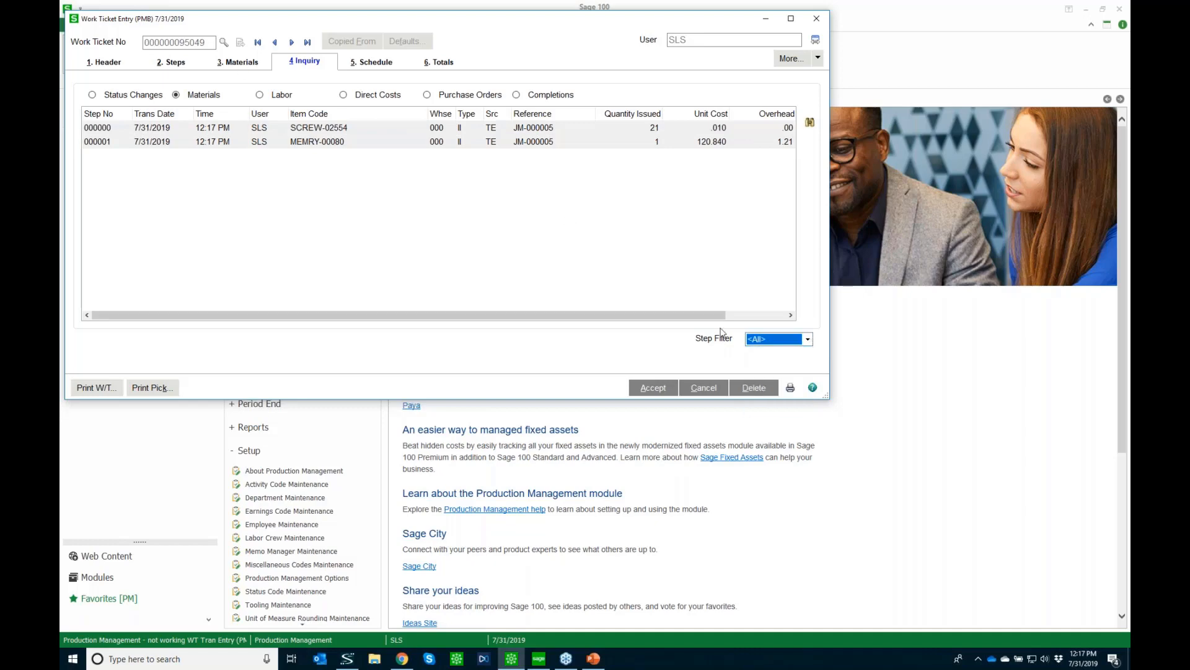
Step: Check the SCREW-02554 line for step 000000 and the MEMRY-00080 line in the ticket's materials, and open the latter's lot distribution
click(236, 64)
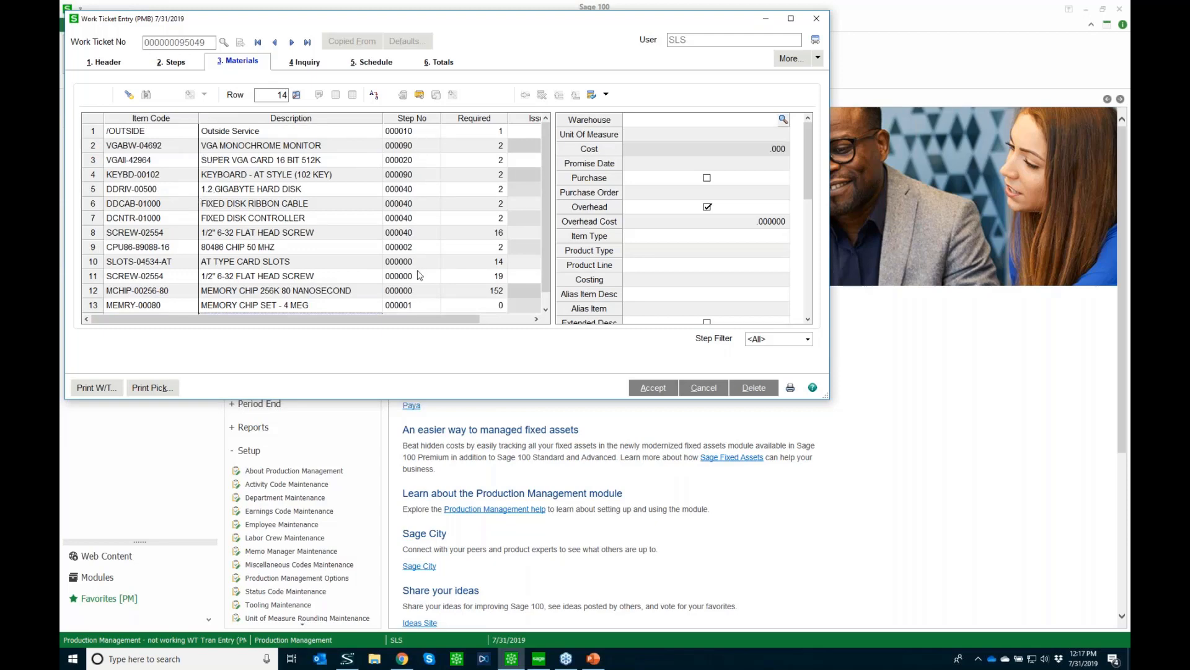
click(138, 267)
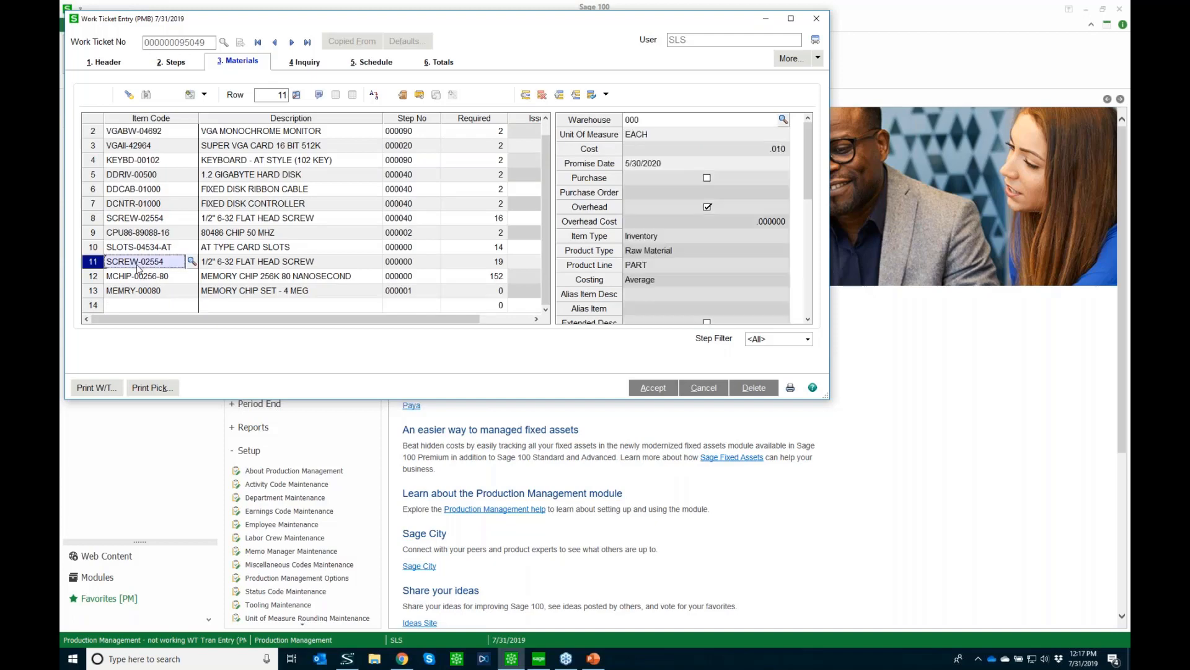
click(130, 293)
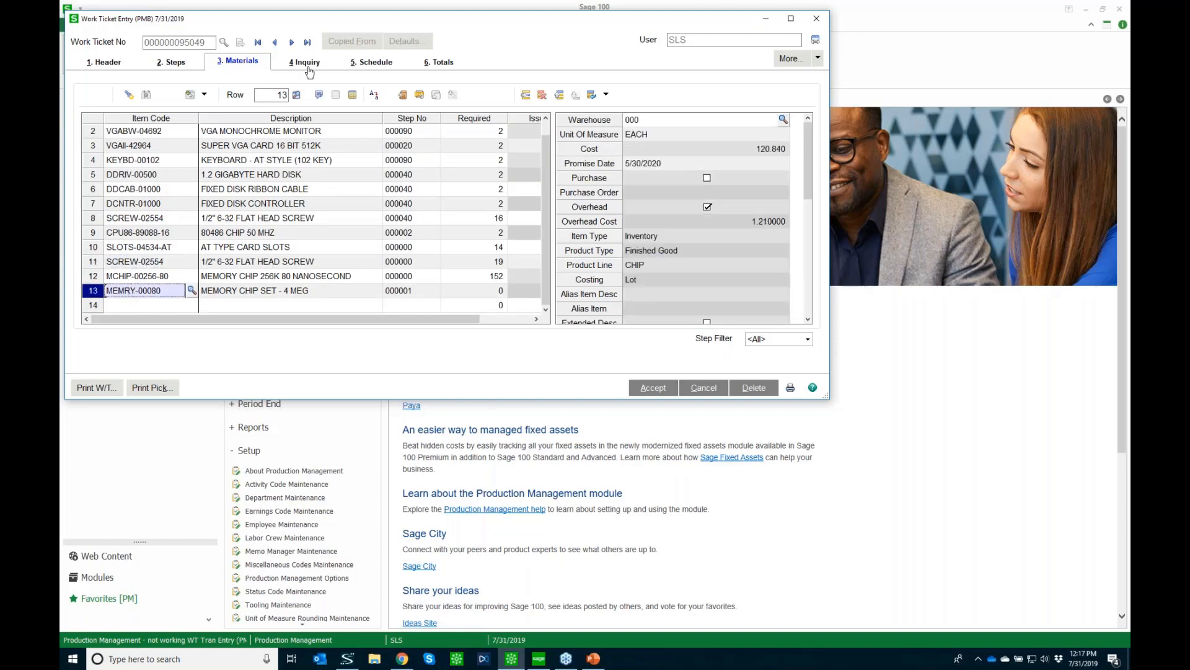
click(352, 96)
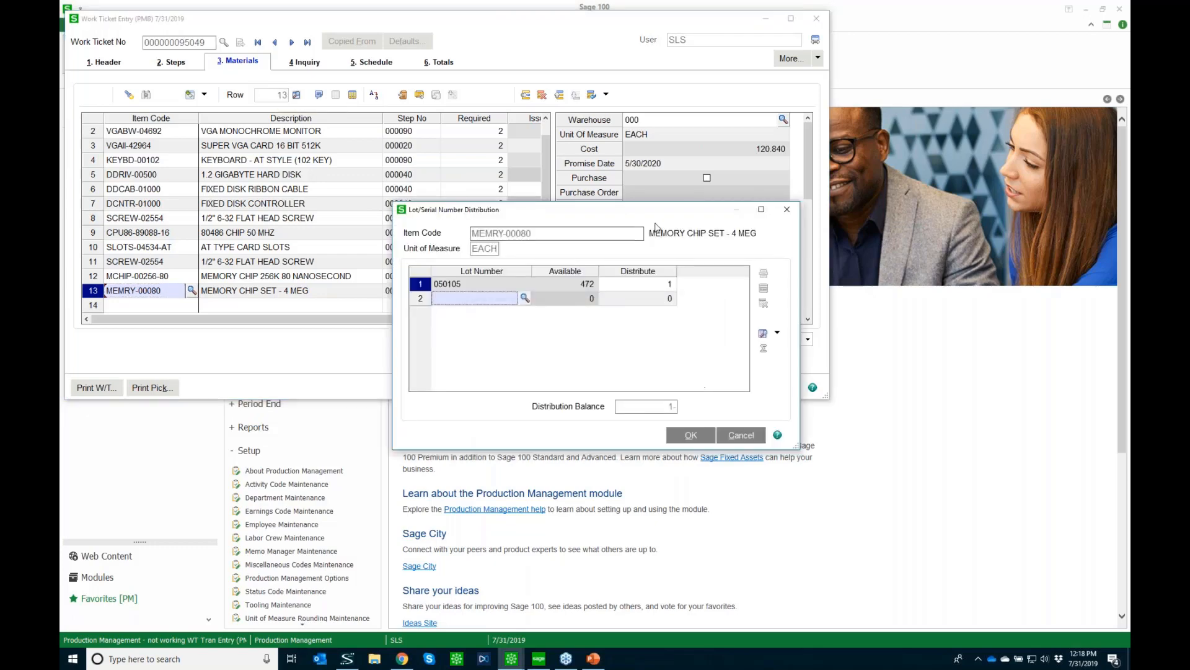
Step: Close the lot distribution, view the MEMRY-00080 line's inventory transaction detail, and check the issued quantities across the ticket's materials
click(787, 210)
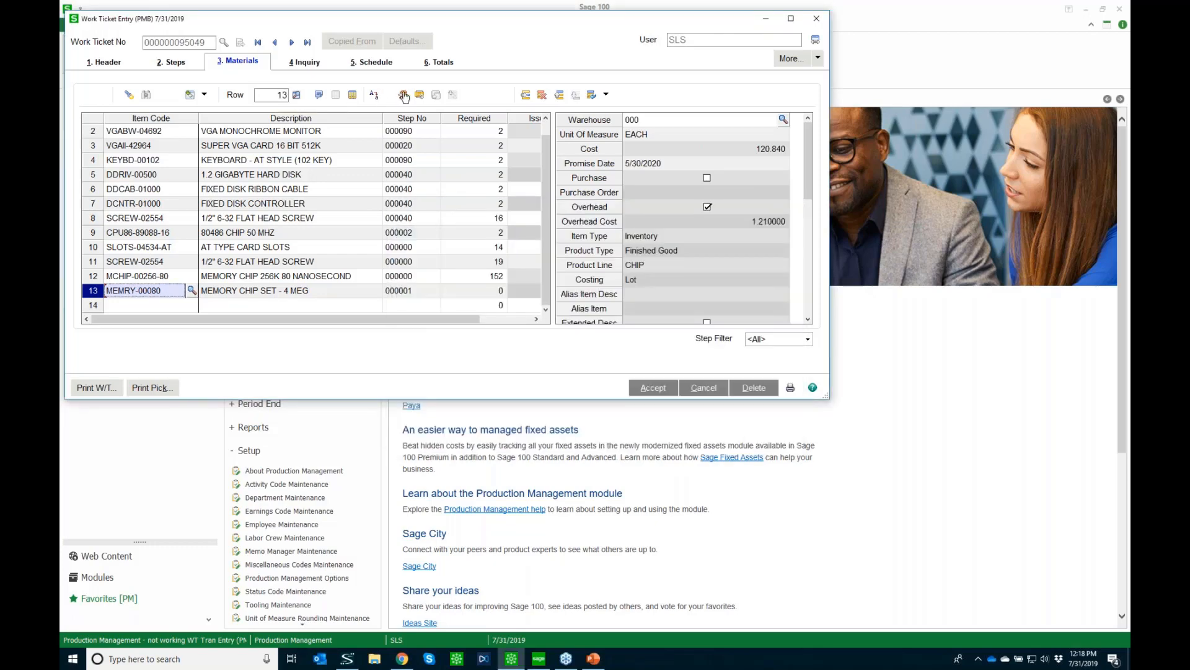
click(403, 96)
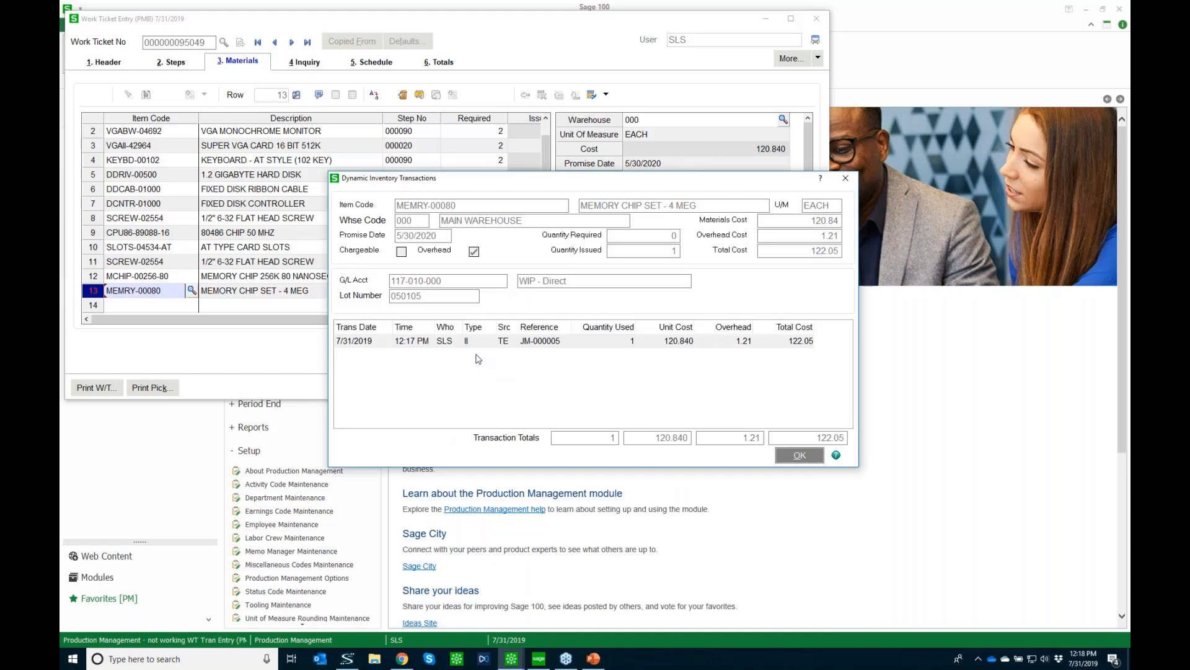
click(846, 182)
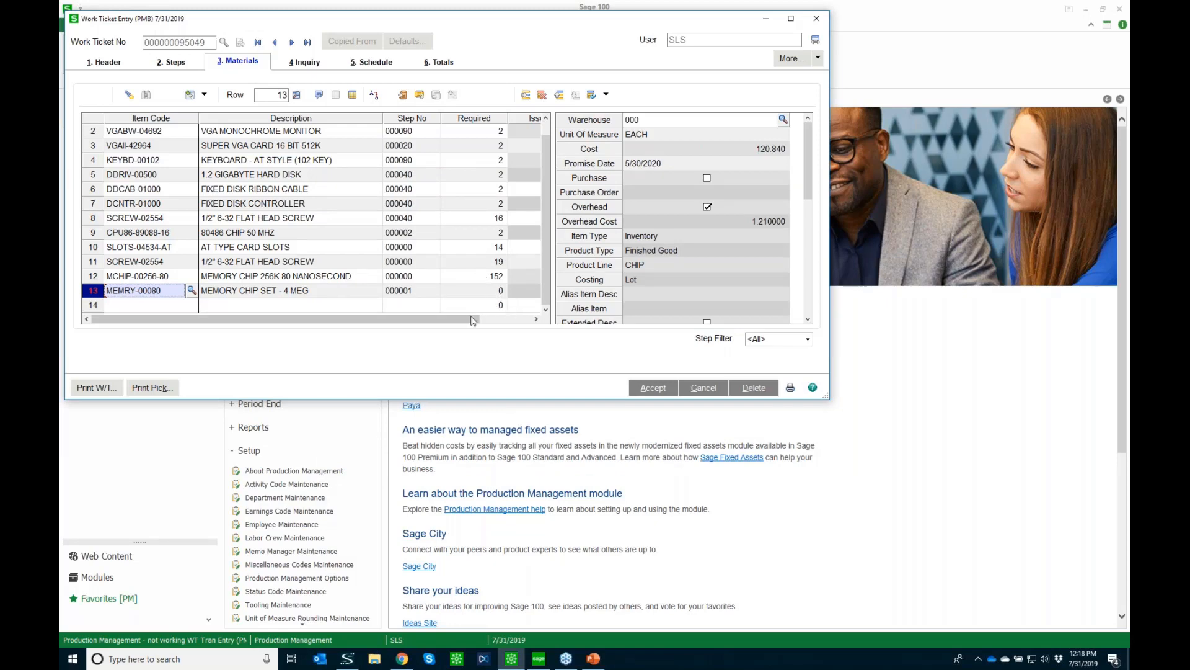
drag(477, 320, 482, 322)
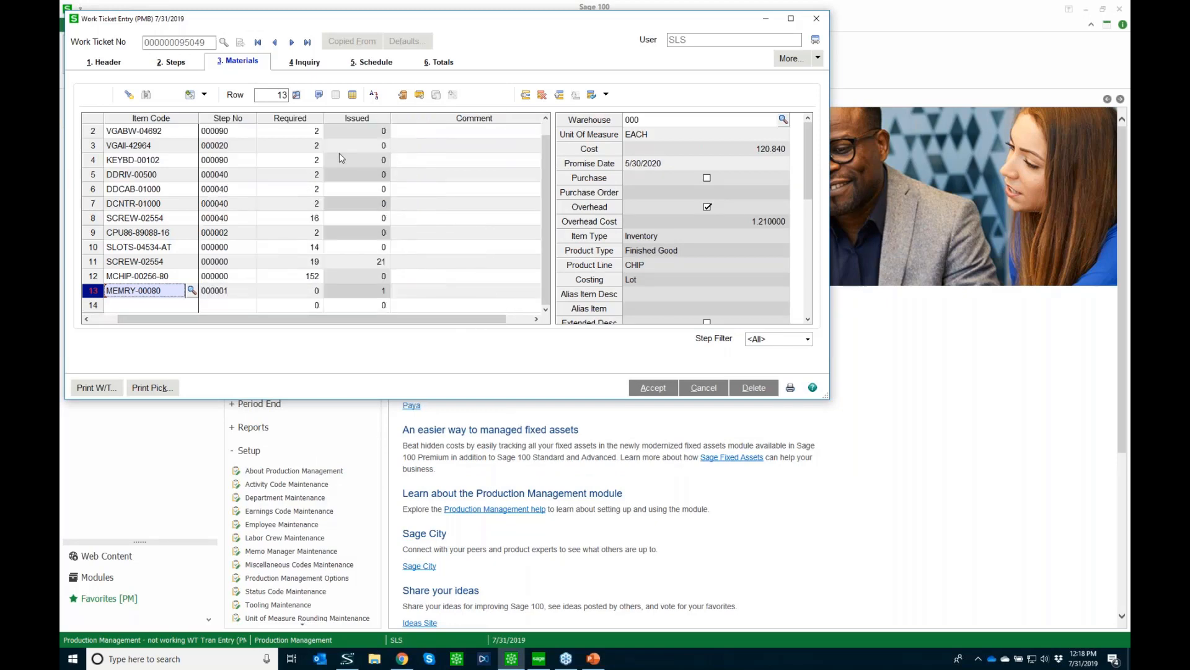
scroll(339, 178, up, 1)
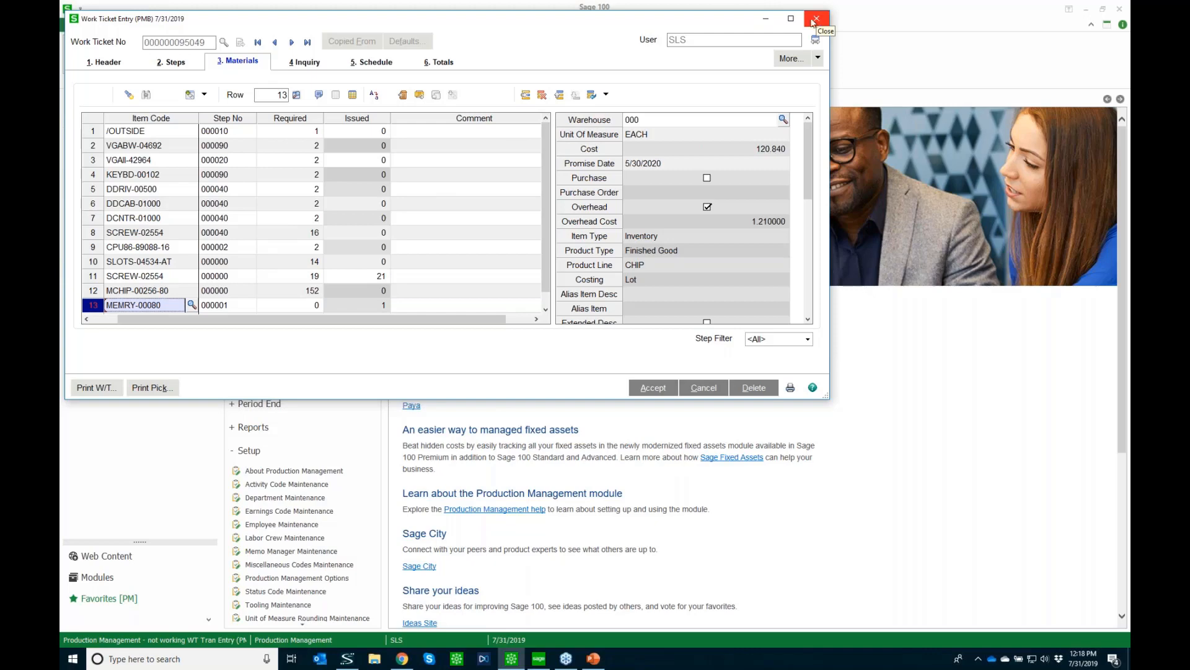
scroll(134, 304, down, 1)
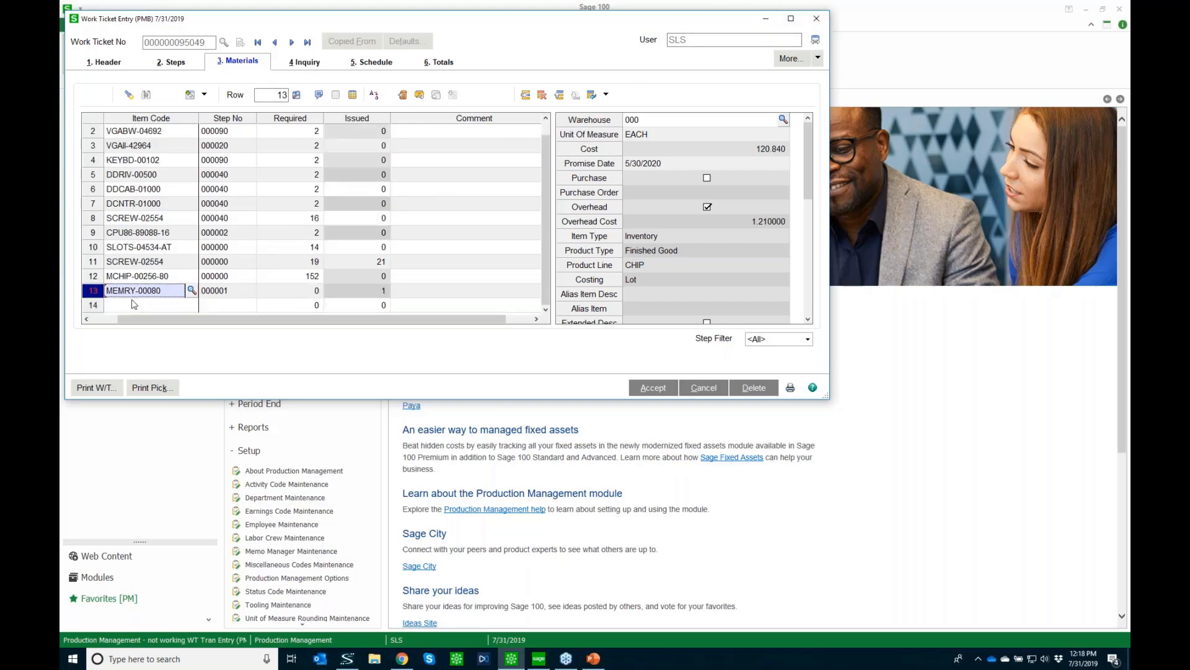
Step: Issue a quantity of 2 for the DDCAB-01000 fixed disk ribbon cable directly on its materials line
click(142, 192)
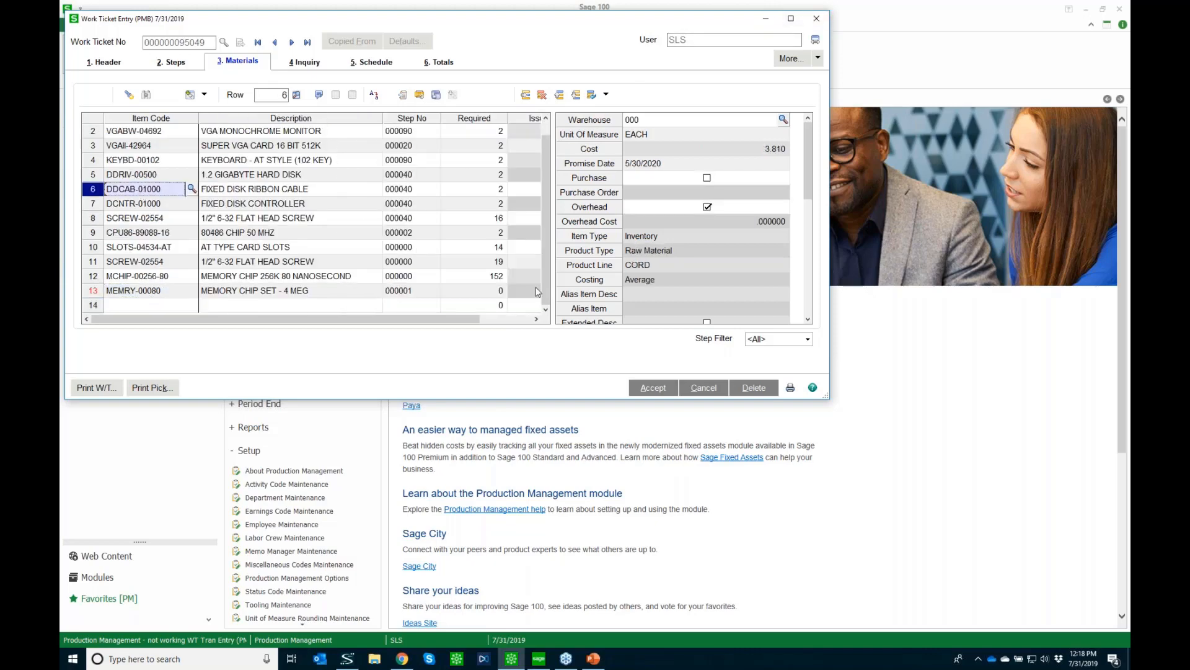
click(291, 191)
click(475, 190)
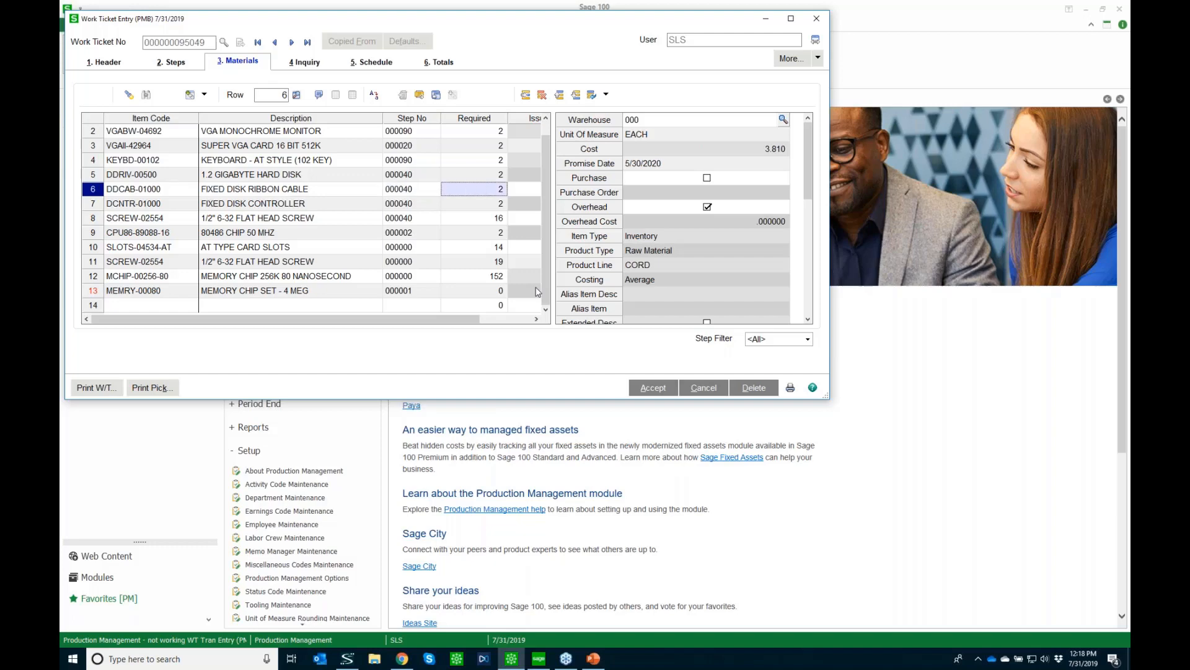
key(Tab)
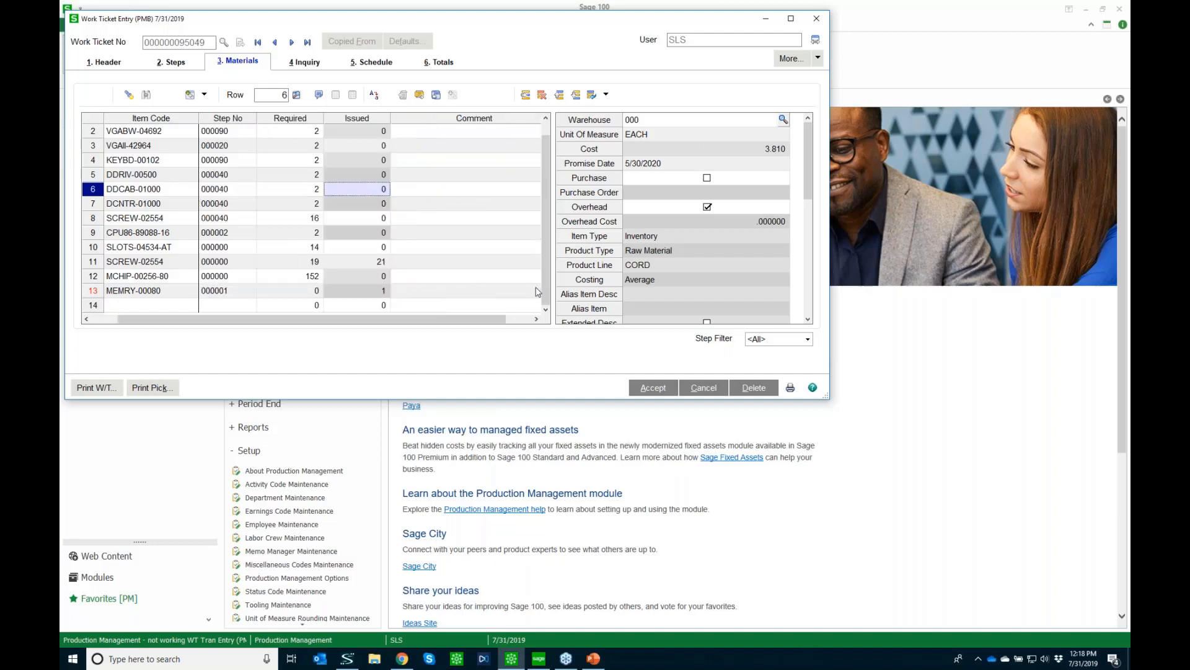
text(2)
key(Tab)
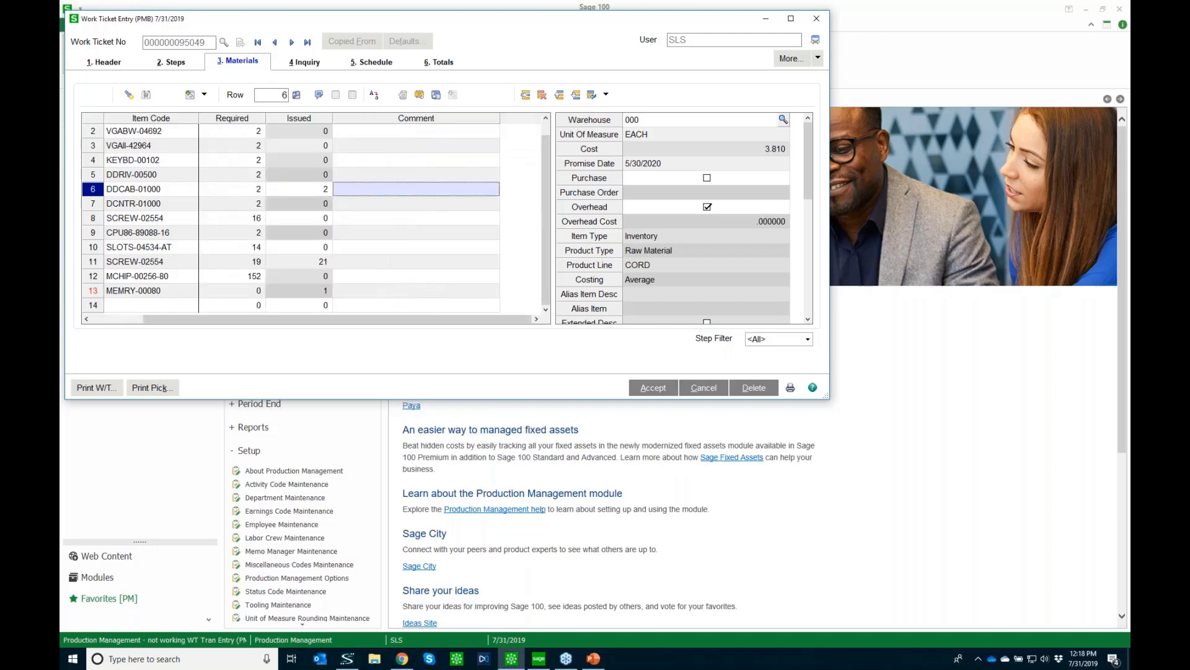
key(Down)
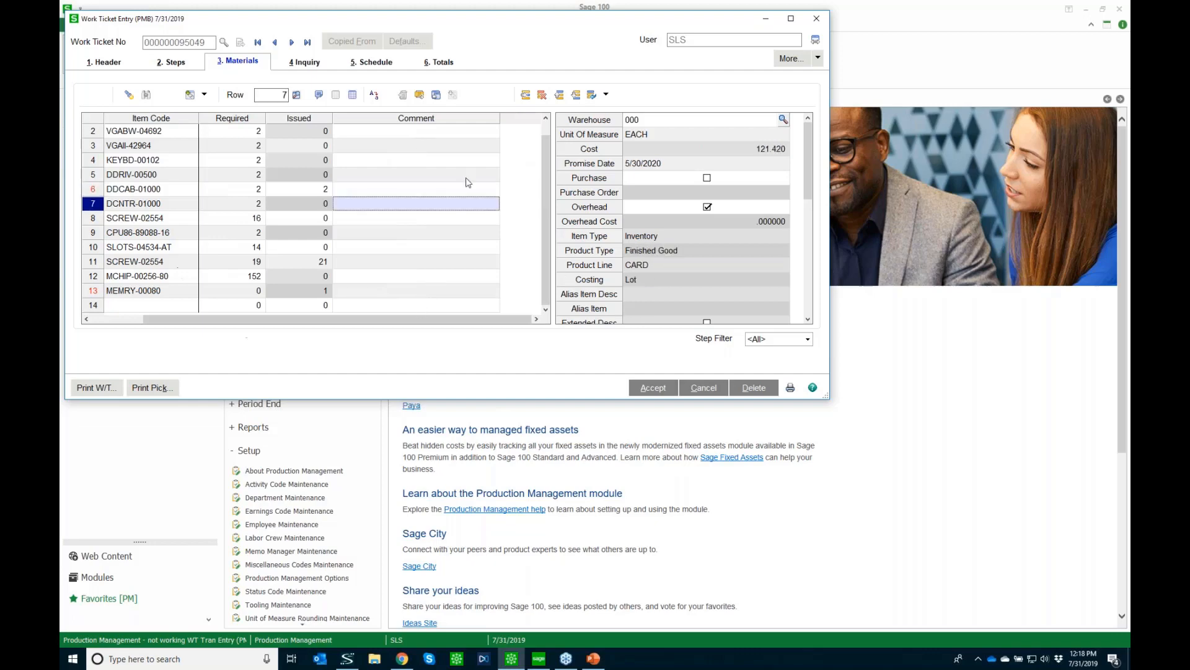
Step: Check the DDCAB-01000 line's inventory transaction detail before saving the ticket, and close it
click(183, 191)
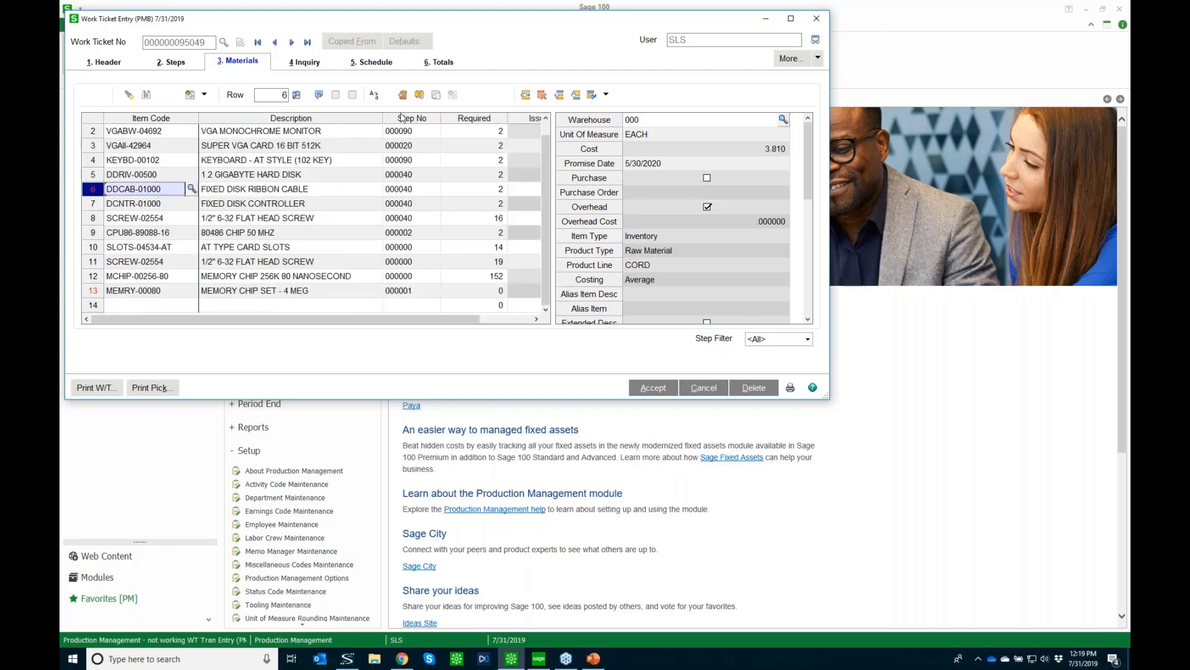
click(402, 95)
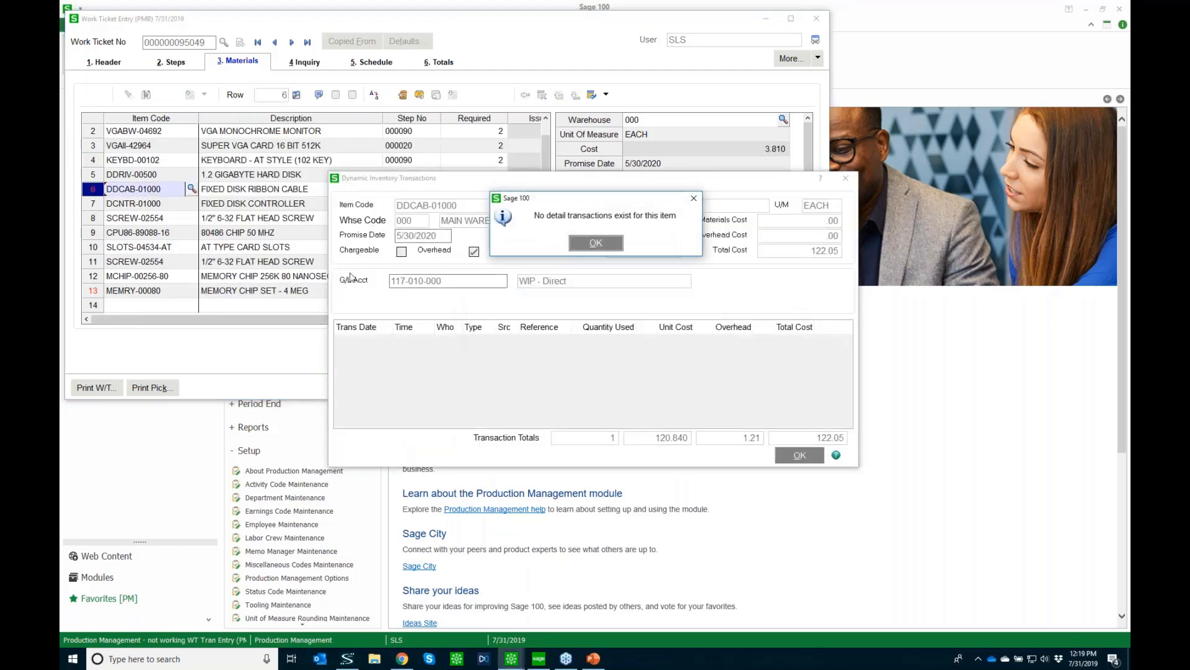
click(586, 244)
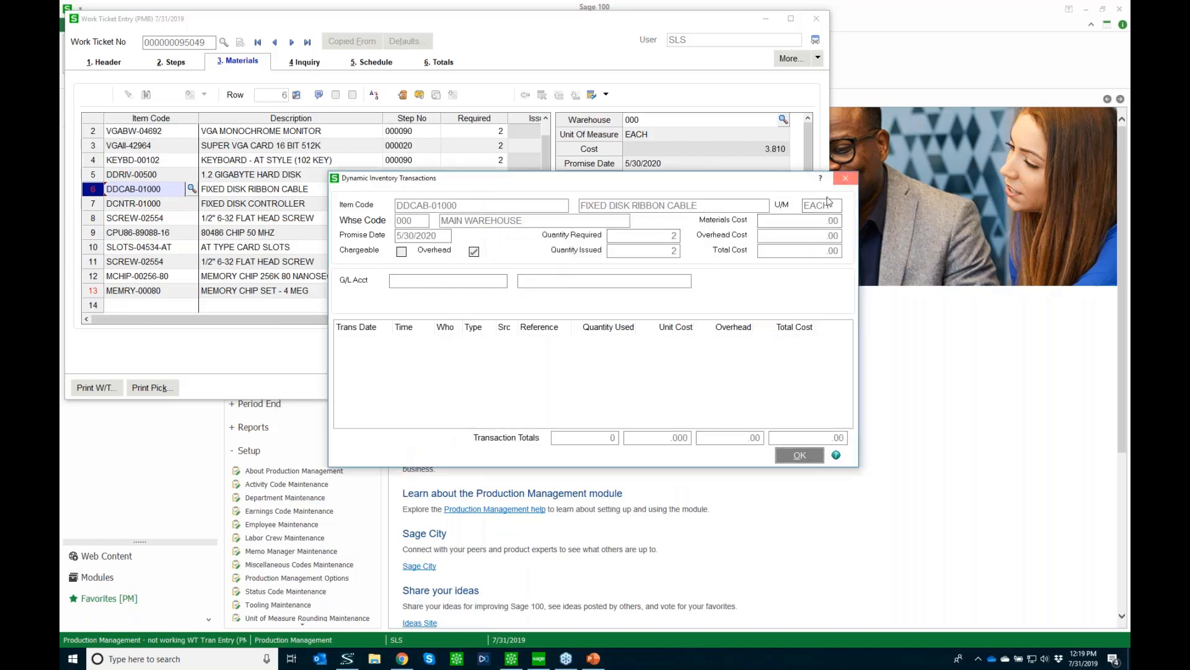
click(845, 178)
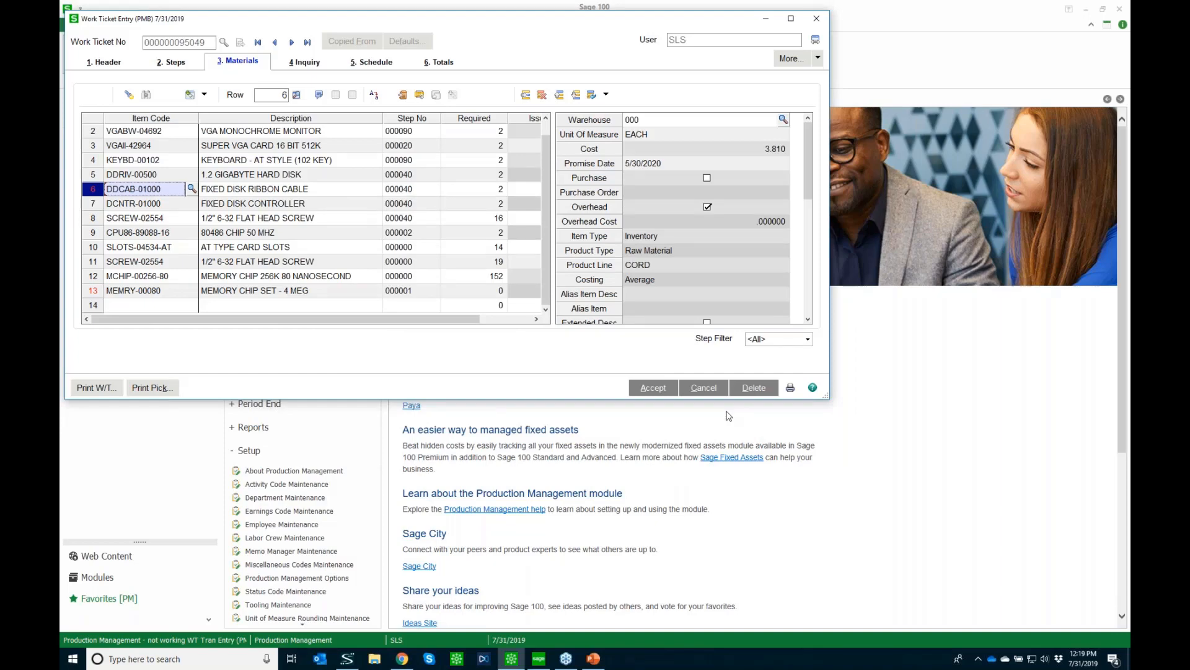
Step: Save the work ticket and reopen the last ticket at its materials lines
click(660, 393)
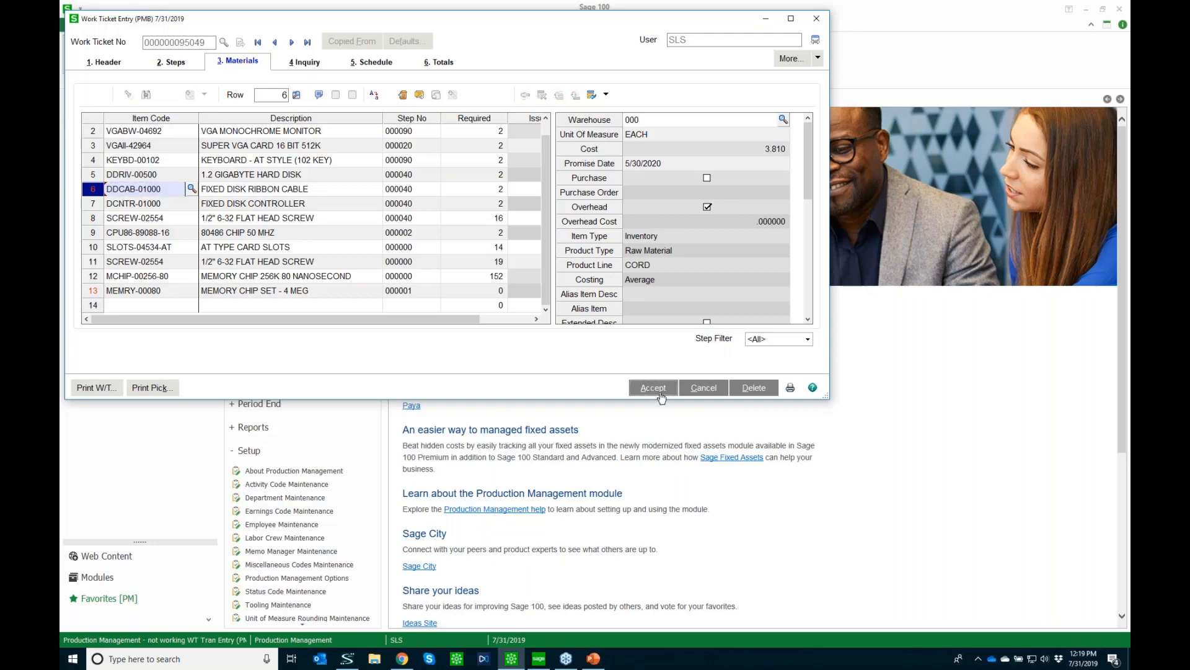
click(307, 43)
click(250, 65)
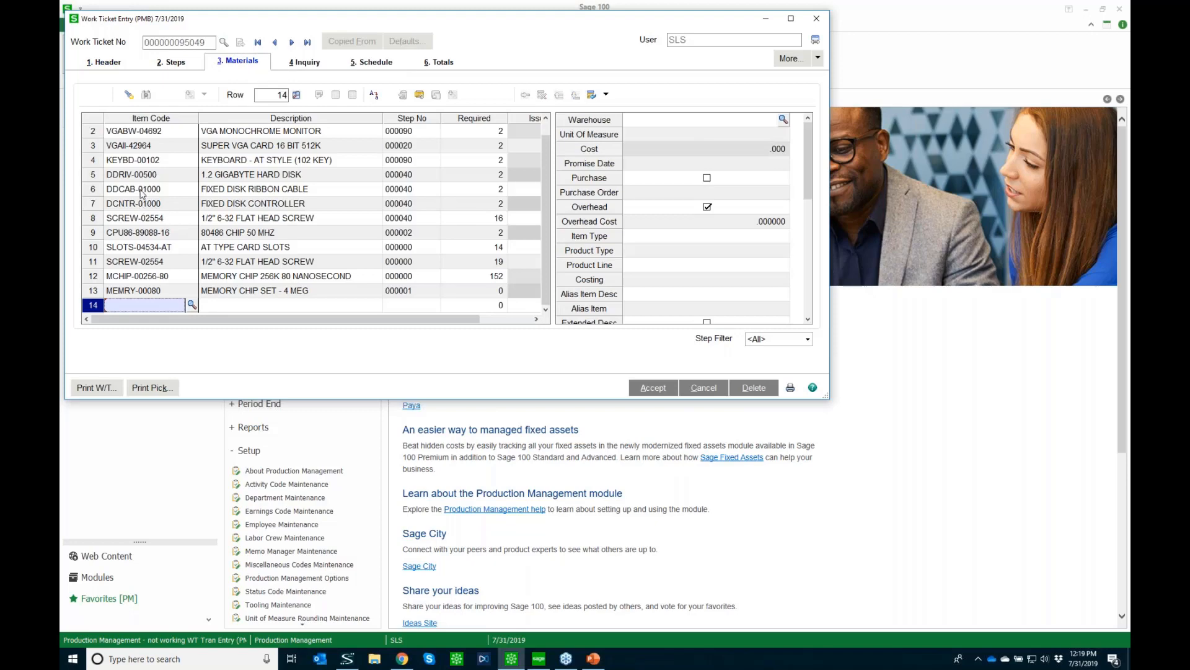
Step: Examine the DDCAB-01000 line's inventory transaction detail with a widened Reference column, then close the detail and the work ticket
click(144, 189)
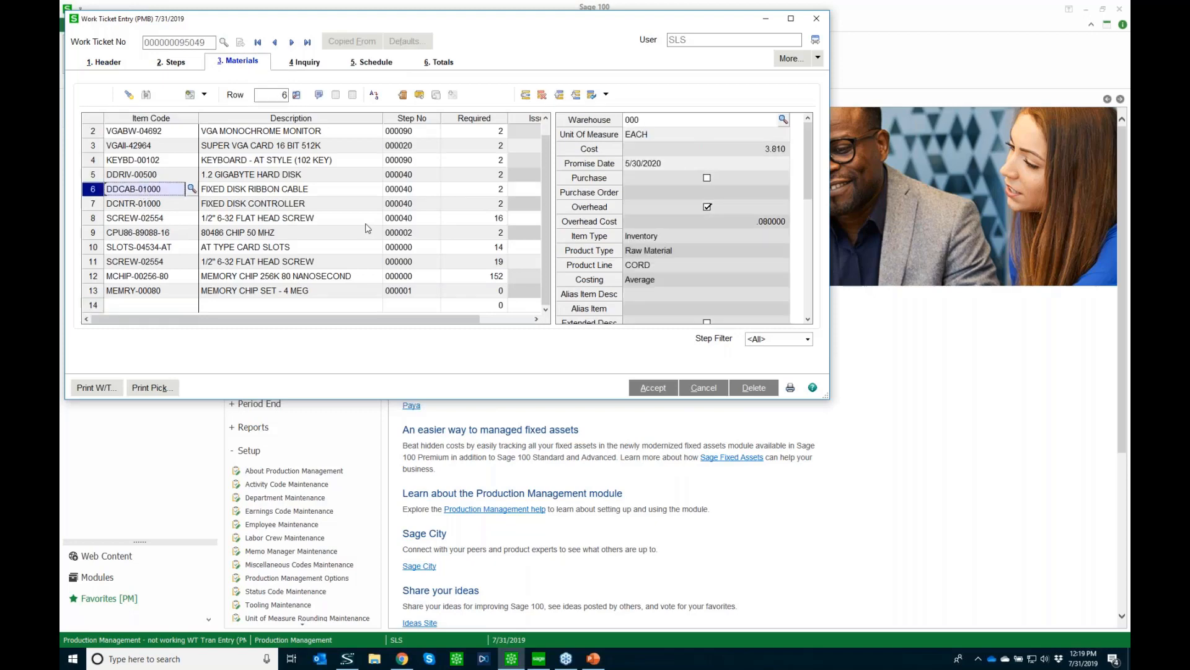
click(402, 94)
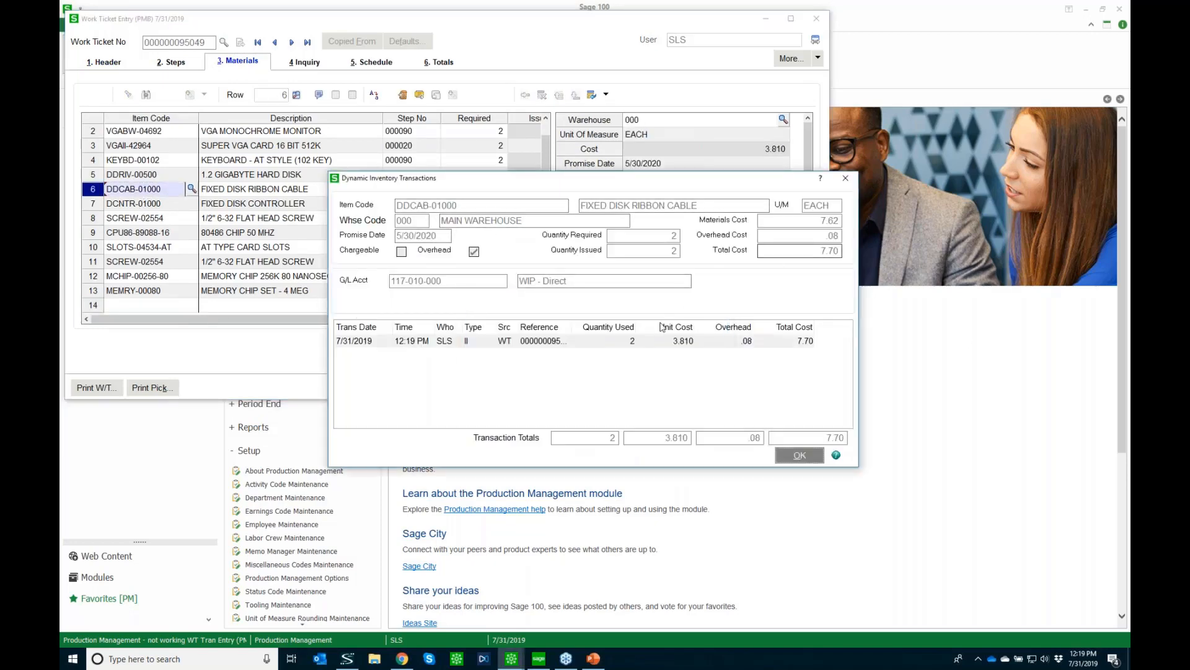
drag(570, 327, 590, 327)
click(561, 342)
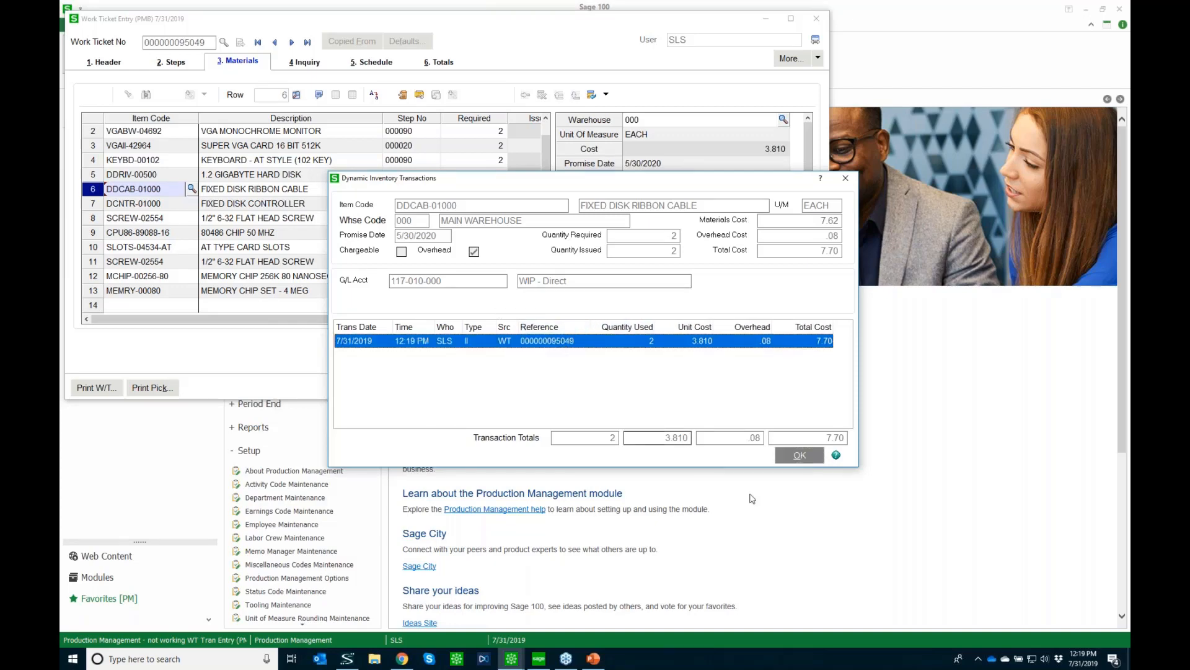
click(853, 179)
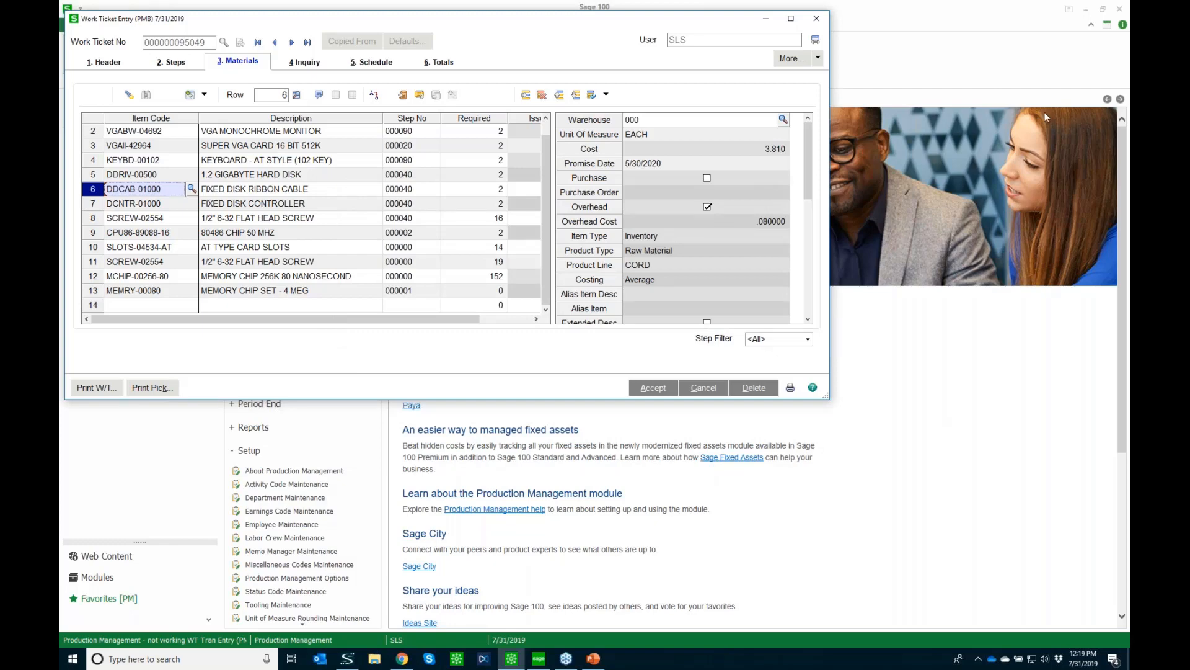
click(819, 21)
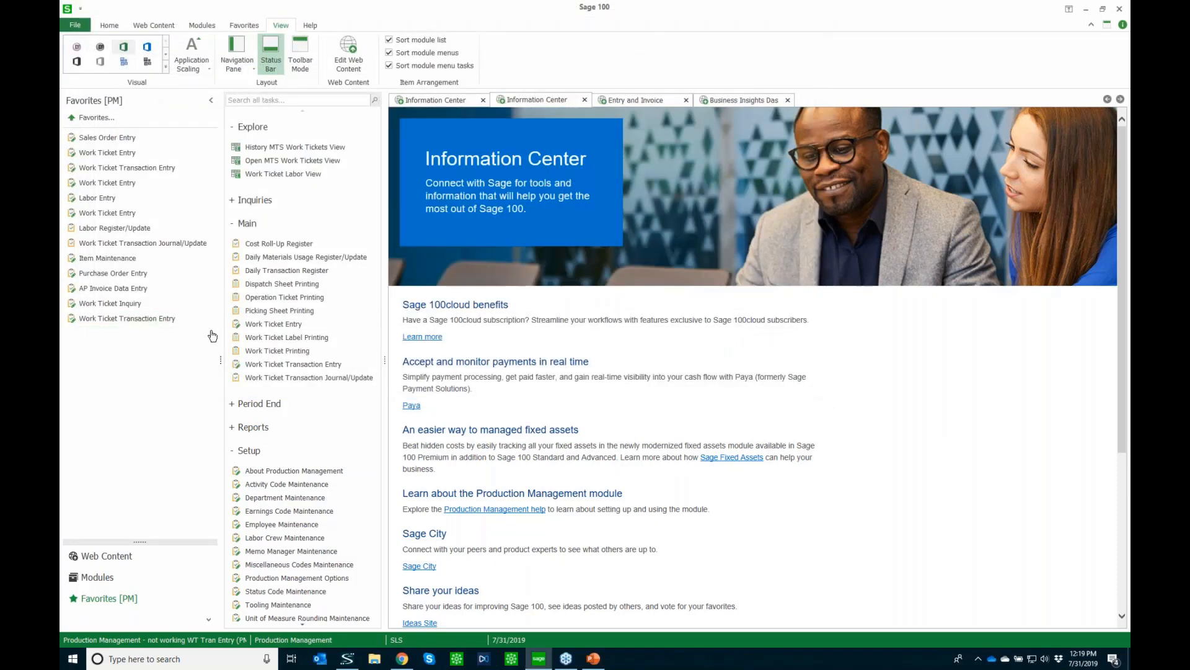
Step: Open Labor Entry and create a new labor entry batch without a comment
click(112, 213)
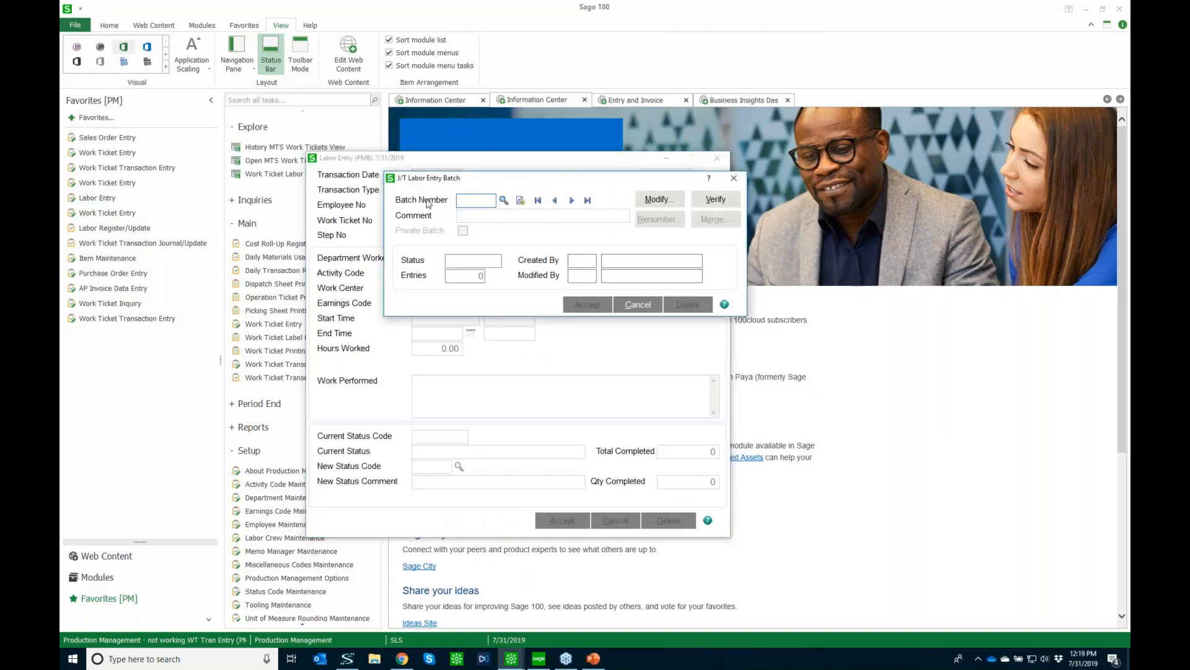
click(520, 200)
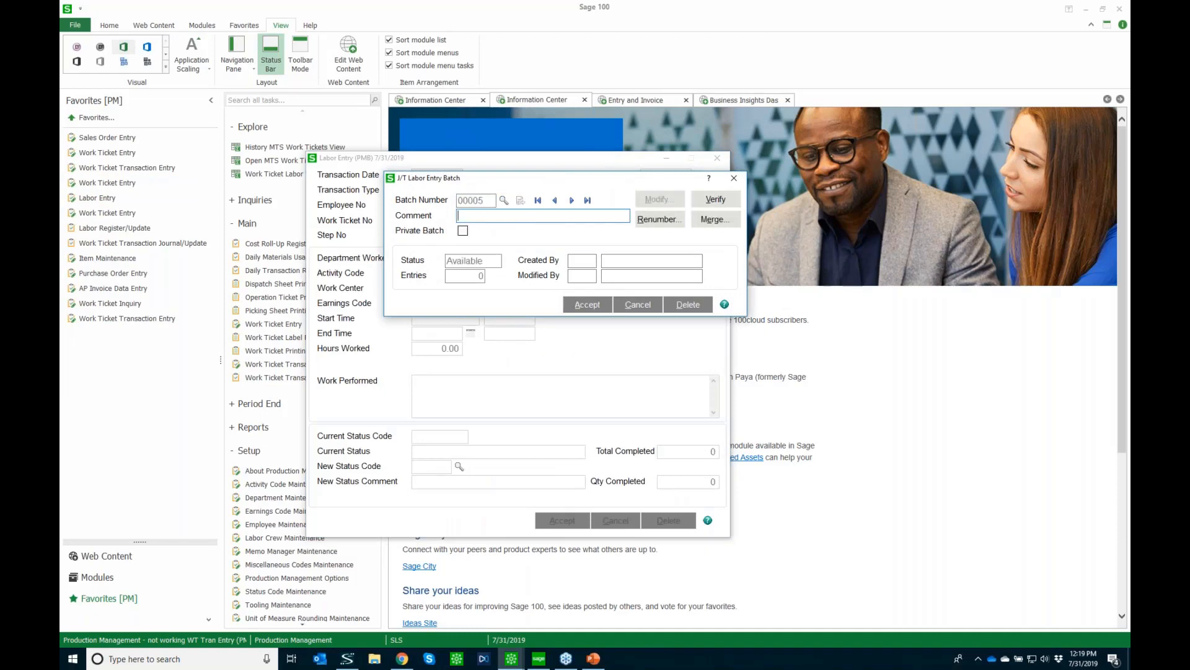
click(587, 304)
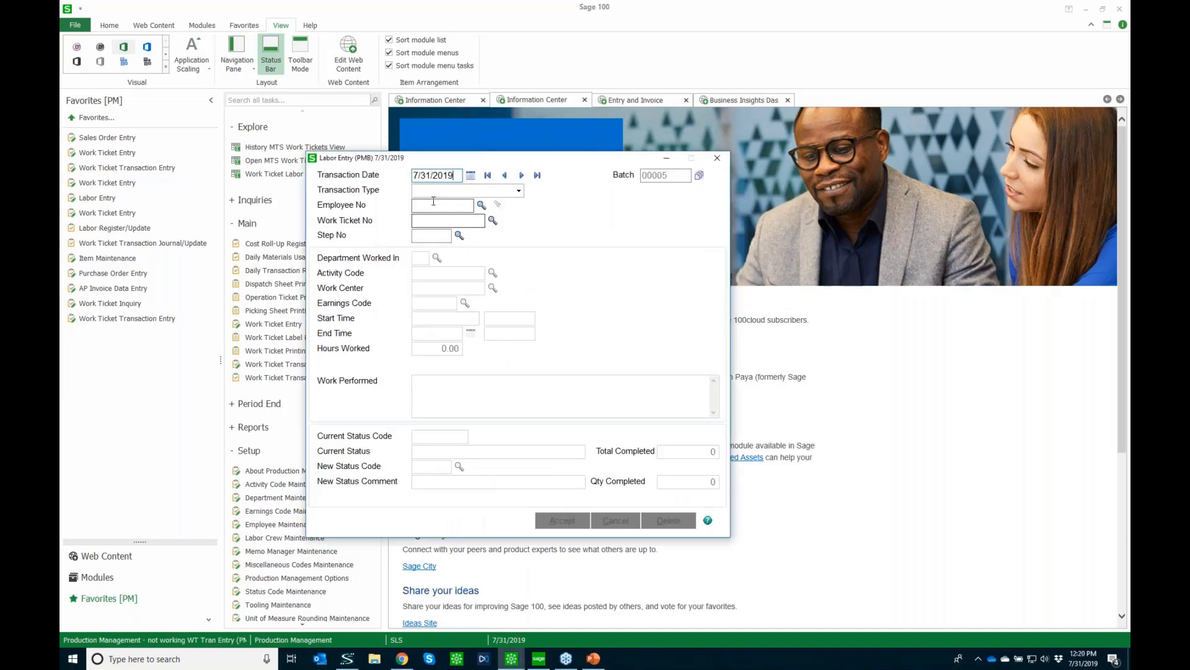
Step: Start a Labor Entry transaction for the second employee in the list against the last desktop computer system work ticket
click(479, 193)
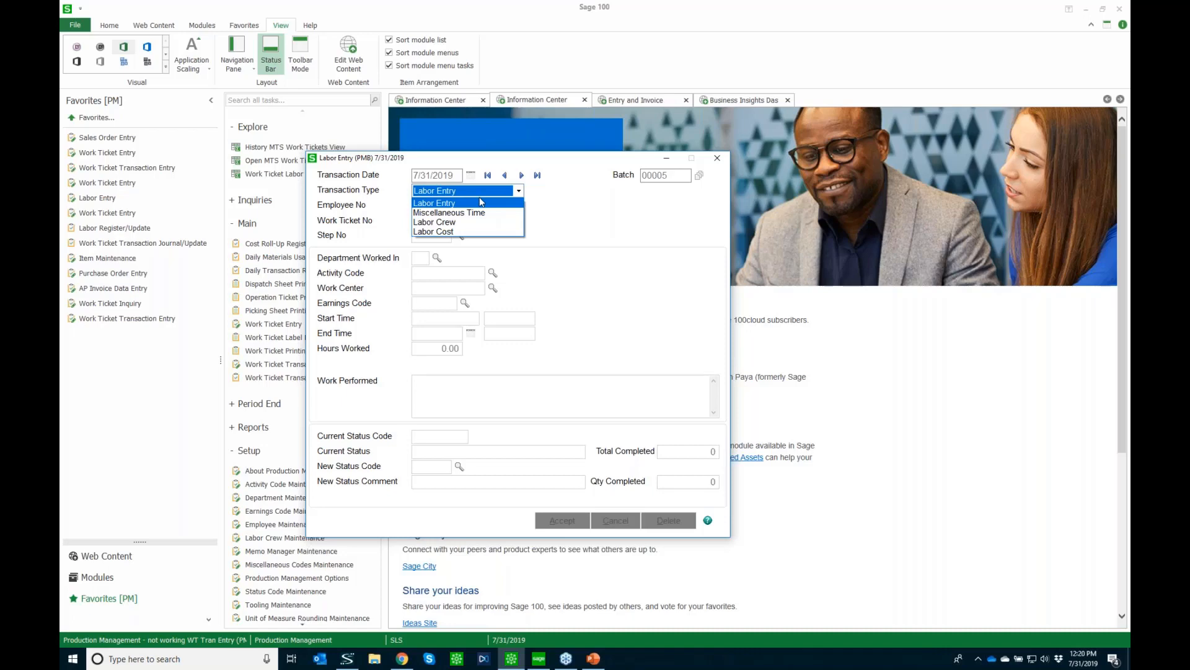
click(482, 202)
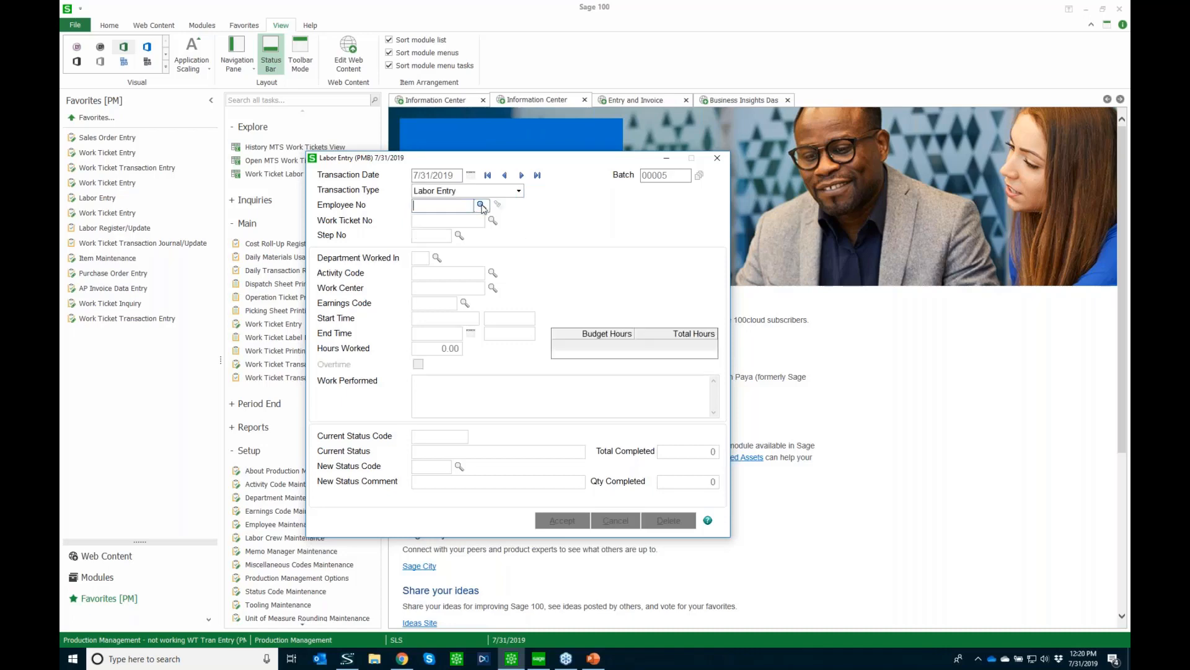
click(481, 205)
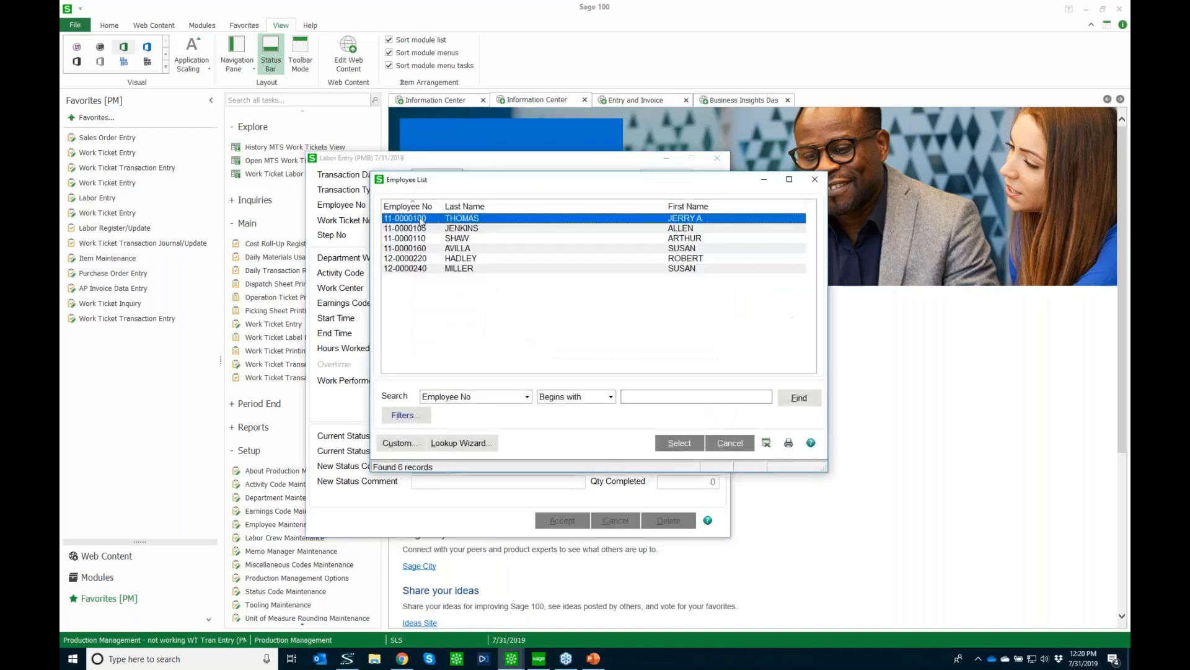
double_click(466, 229)
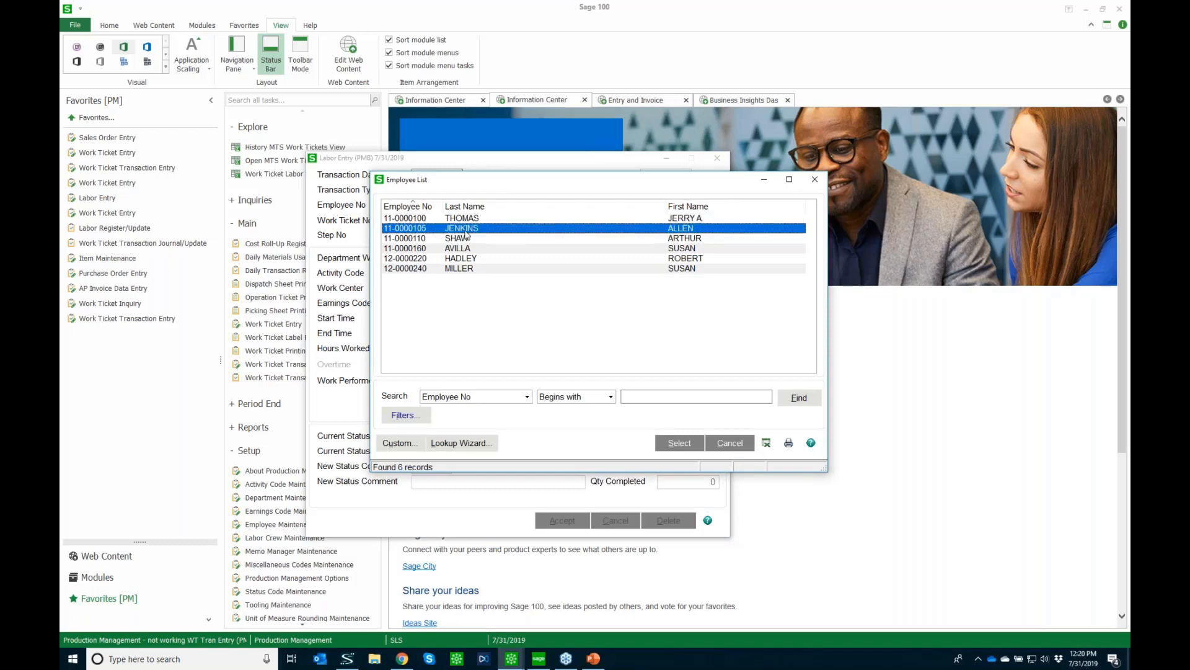
click(493, 221)
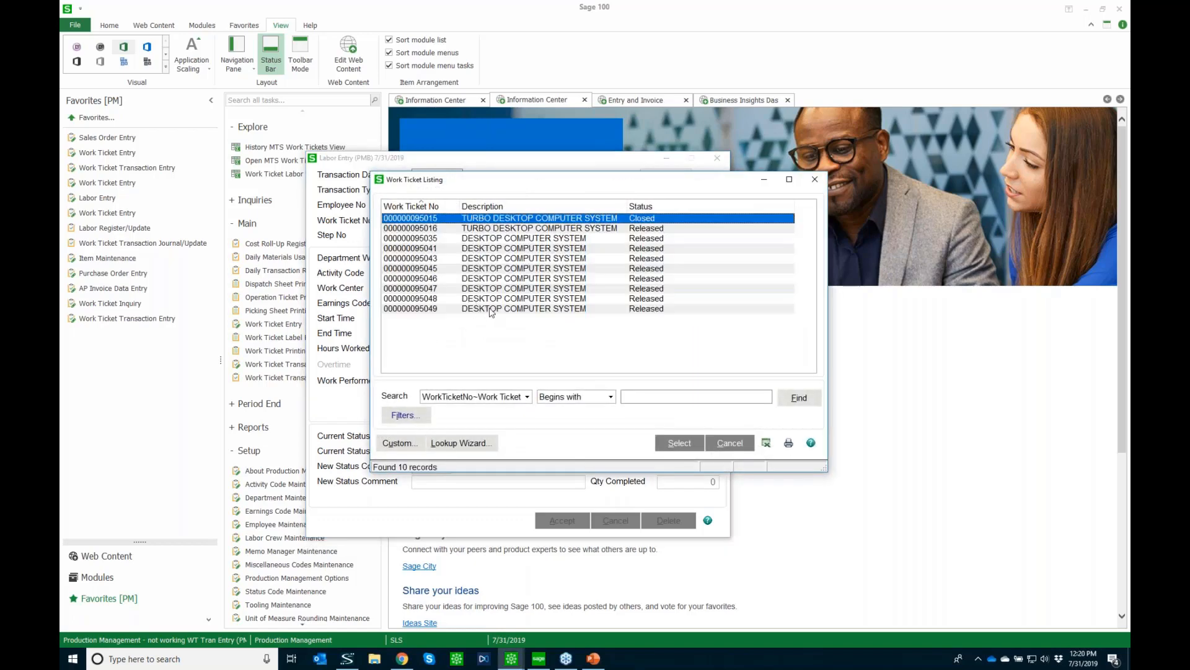
click(495, 309)
double_click(495, 309)
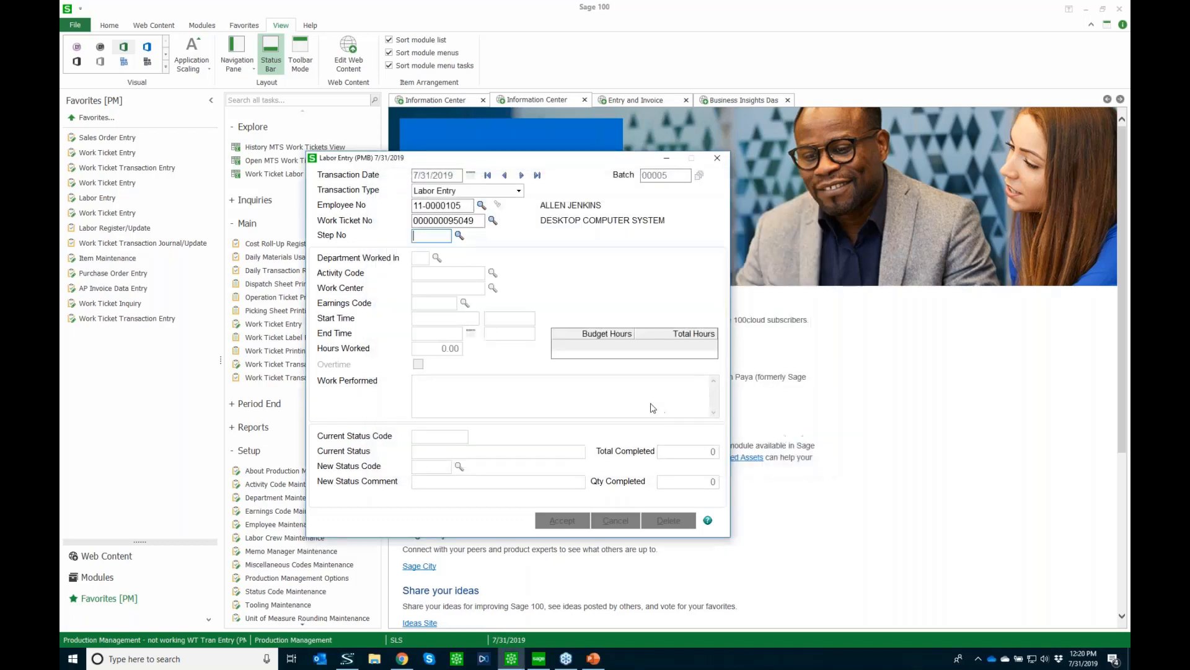
Step: Assign the labor to step 000010, Install memory chips, and continue past the budget-hours warning
click(459, 236)
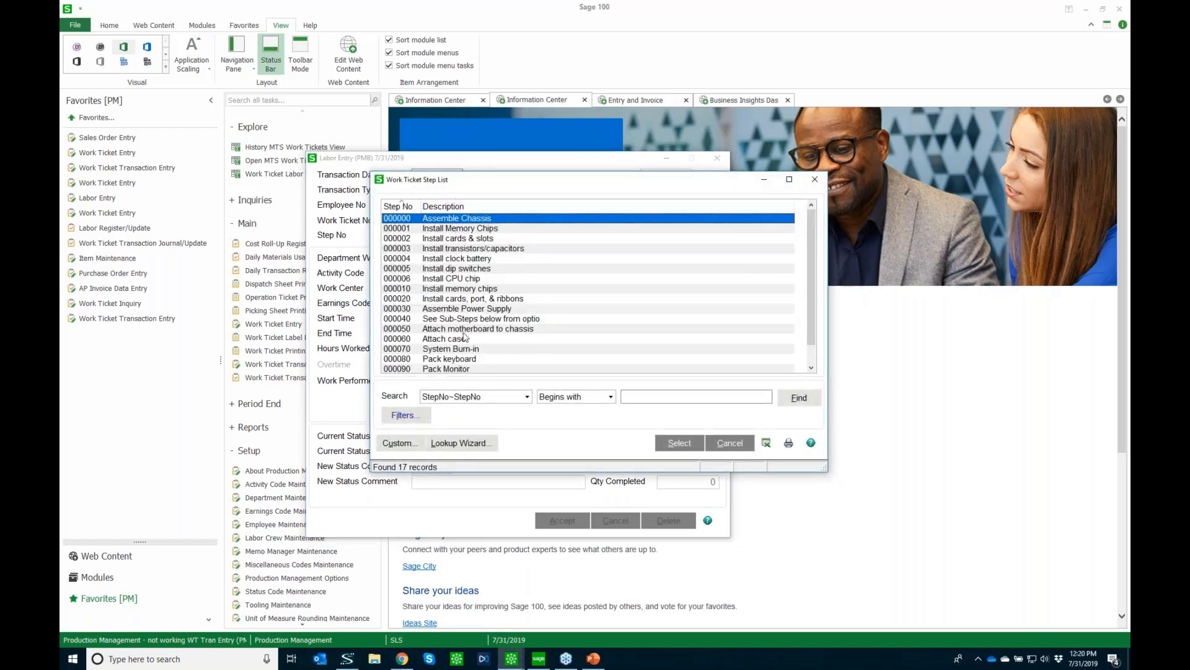
click(453, 290)
double_click(453, 289)
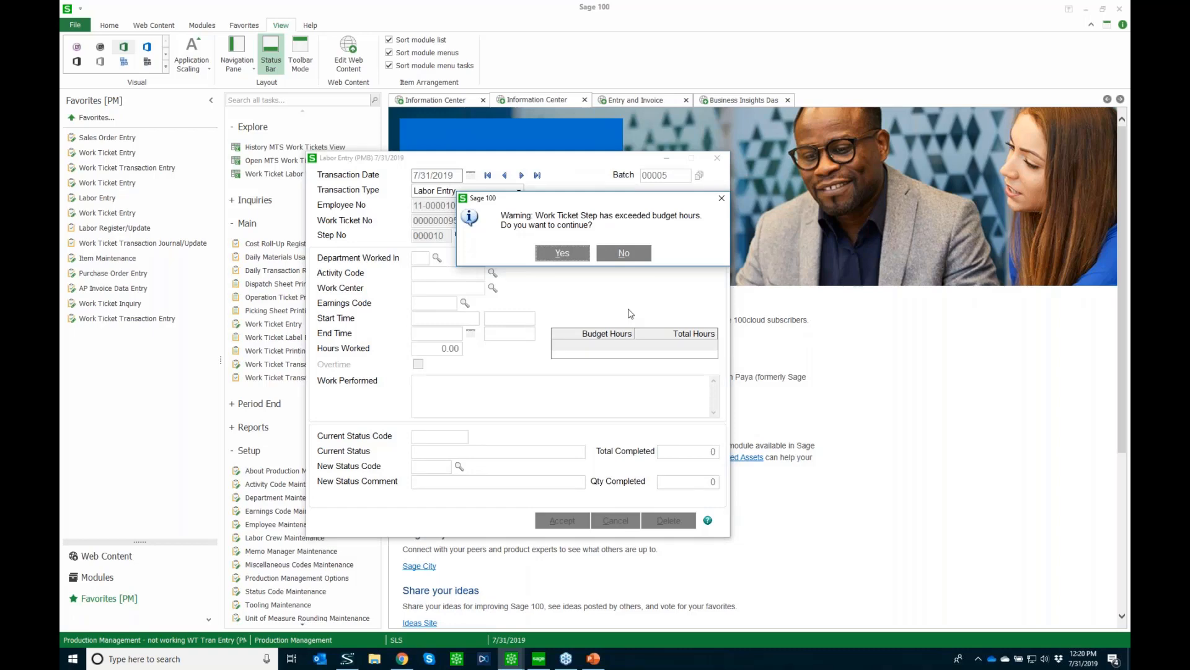
click(565, 259)
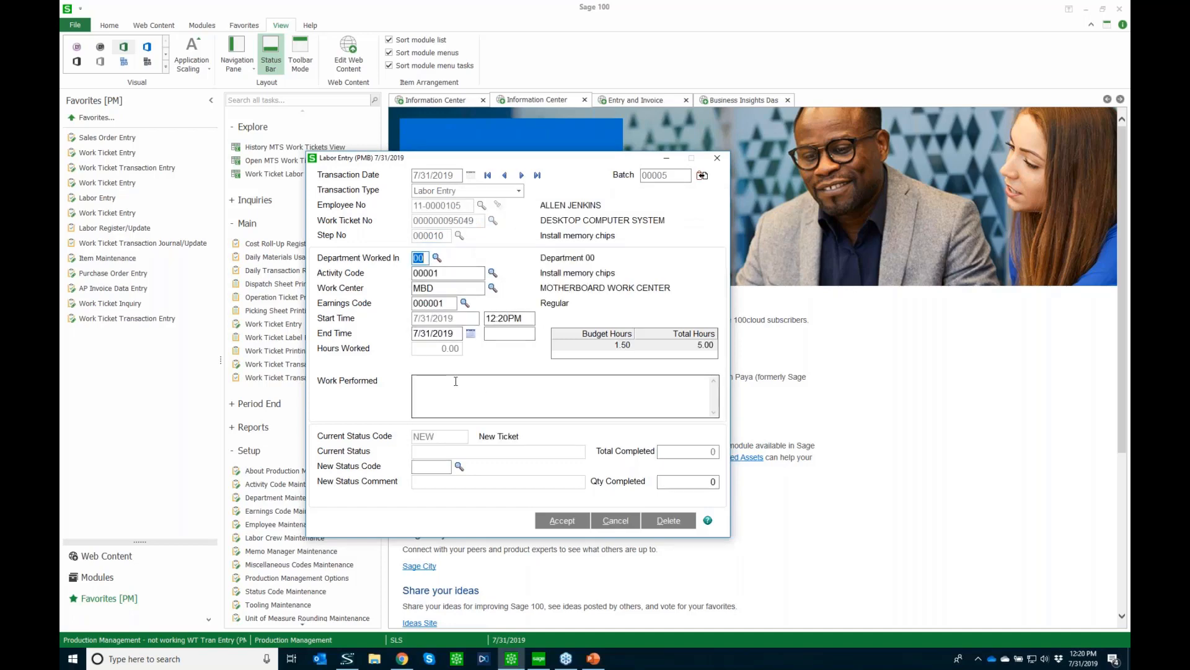
Step: Set the labor transaction's start time to 10:00AM and its end time on 7/31/2019 to 12:30PM
drag(530, 319, 469, 323)
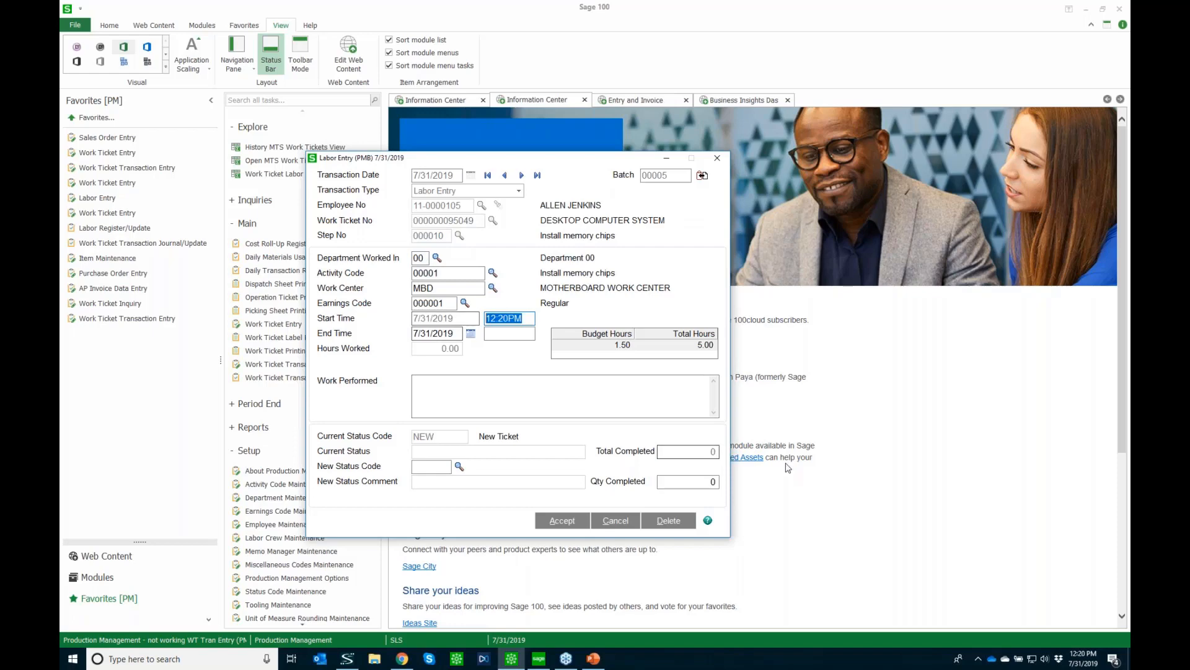
text(1000)
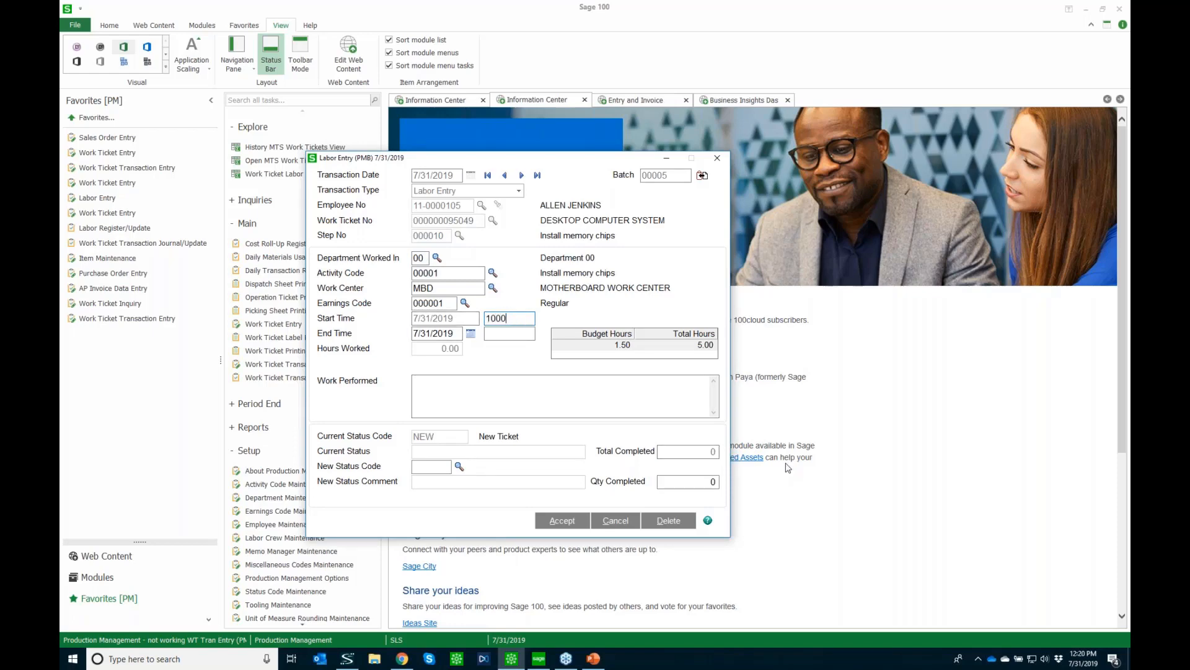
key(Tab)
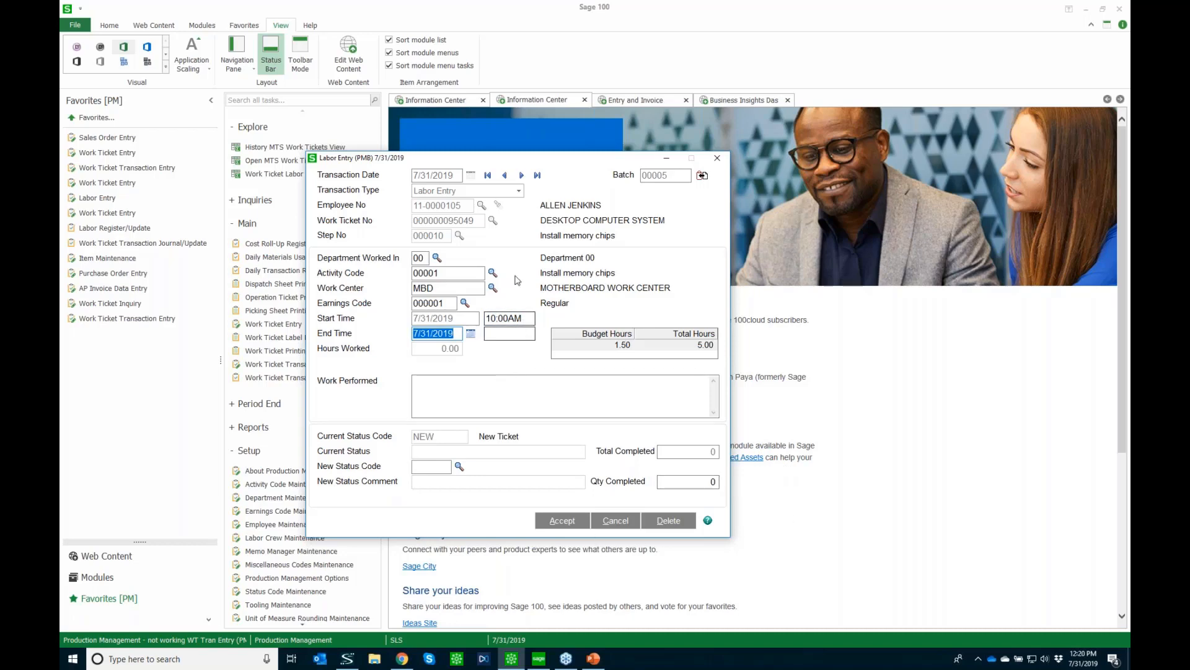
click(490, 335)
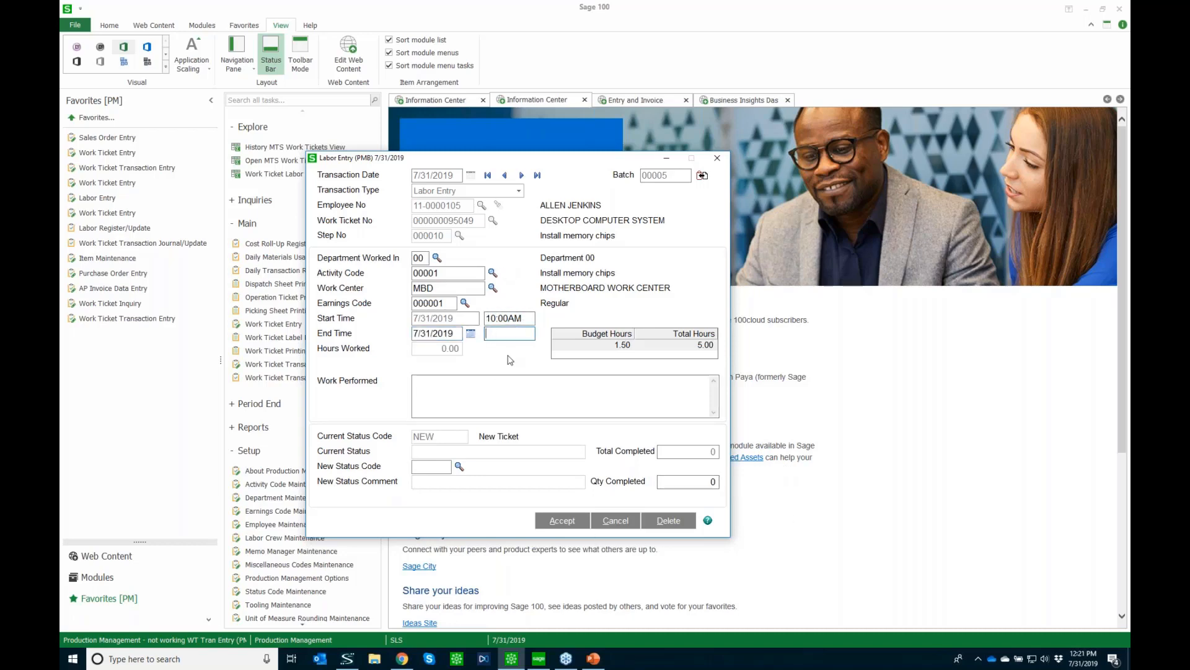
text(12:)
text(30)
key(Tab)
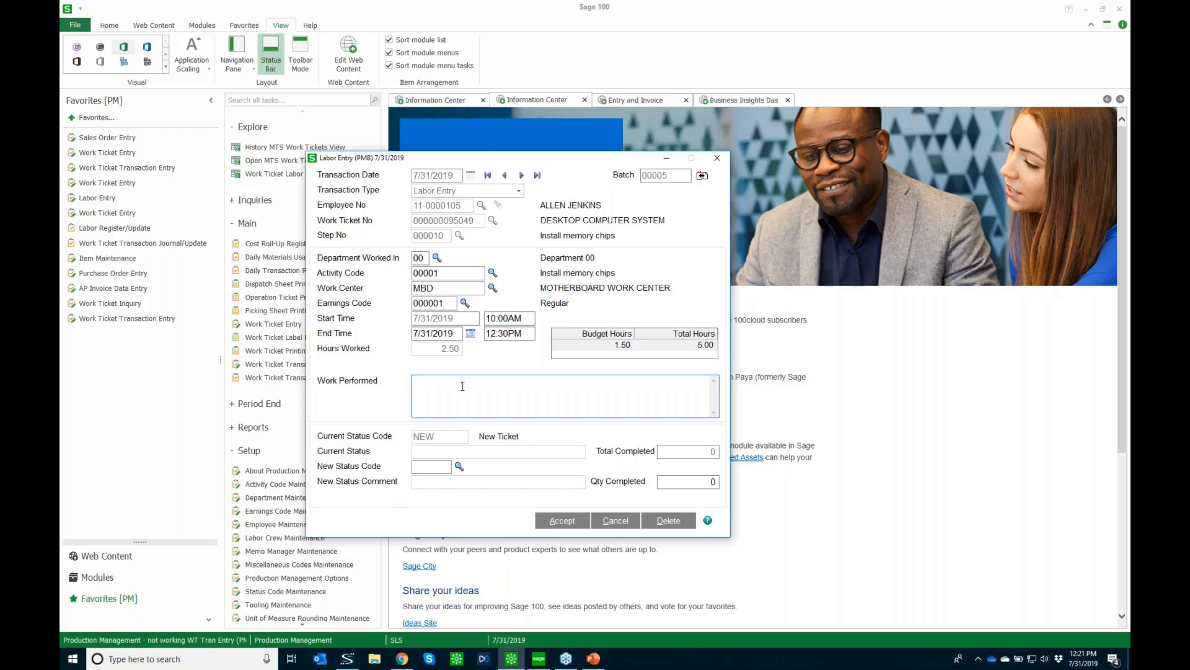
Step: Enter "lkjdafkdsfj" as work performed, new status COM and quantity completed 2, then accept the transaction and close Labor Entry
text(lkjdafkdsfj)
click(441, 472)
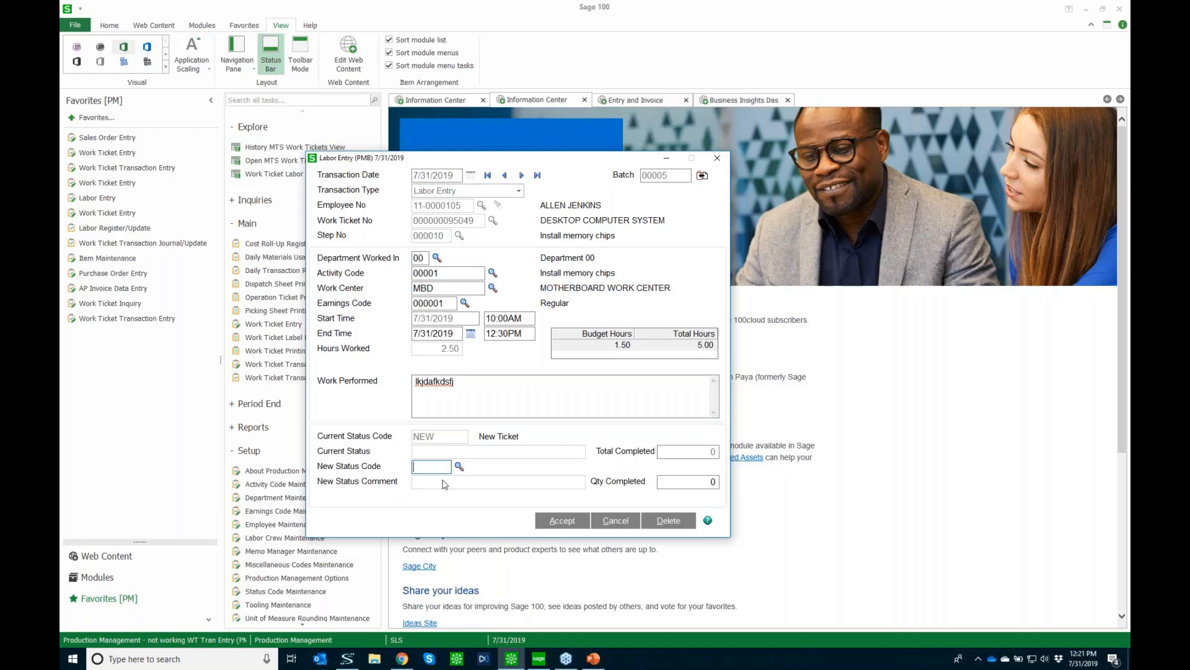
text(COM)
key(Tab)
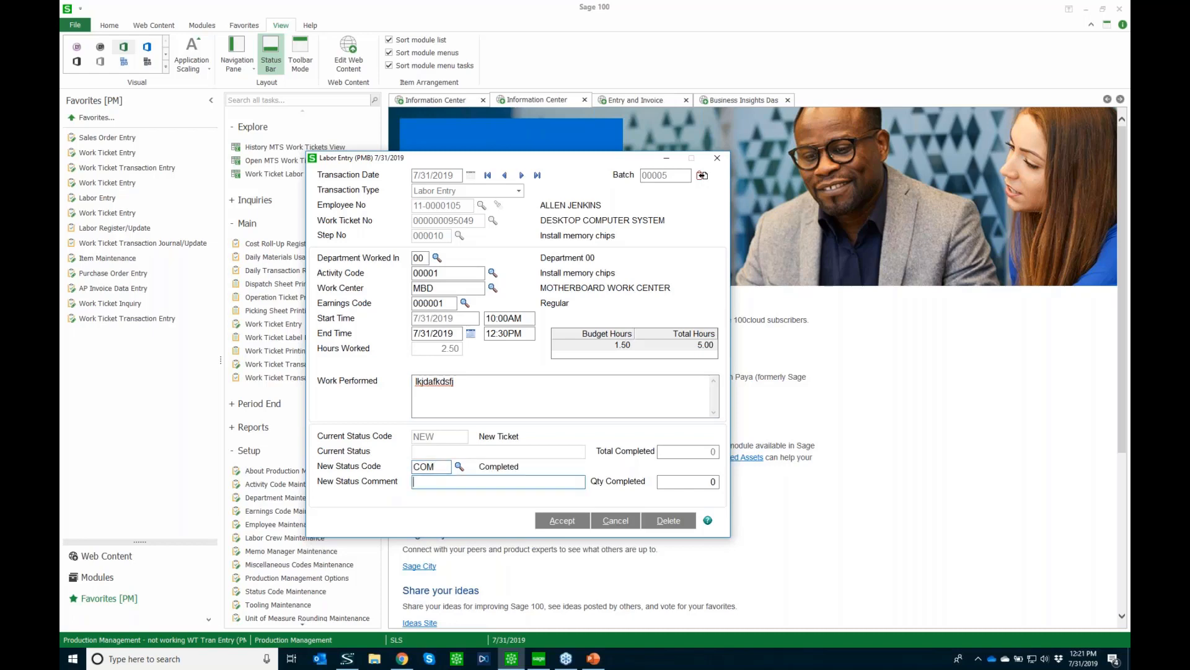
key(Tab)
text(2)
key(Tab)
click(569, 522)
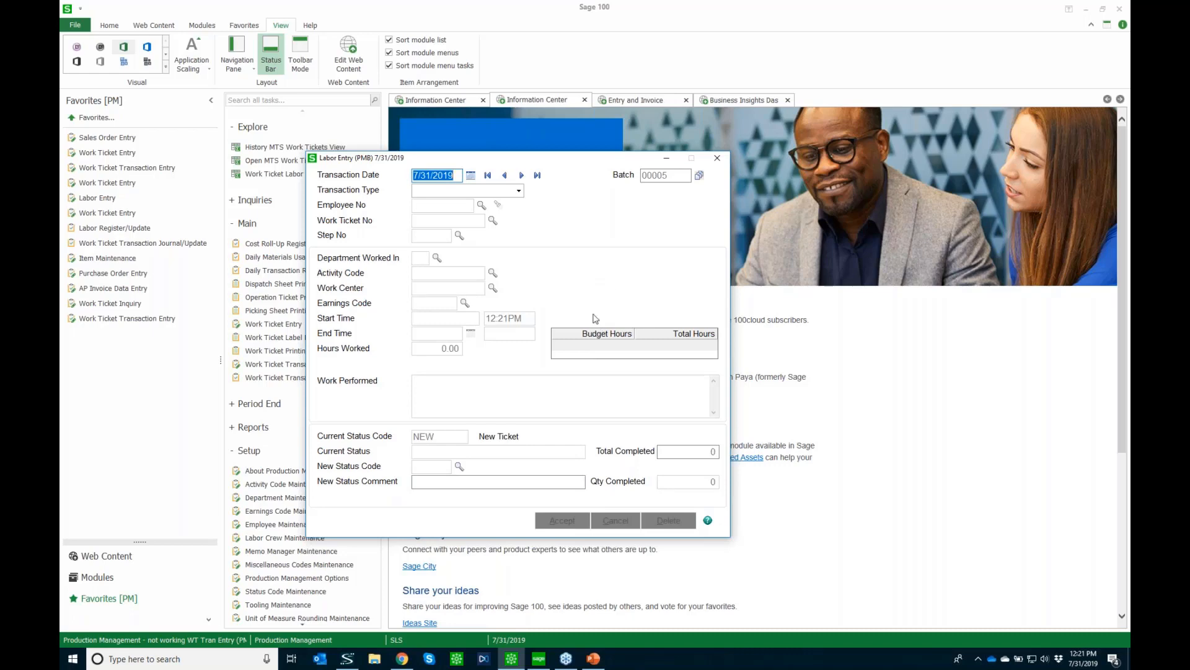
click(717, 160)
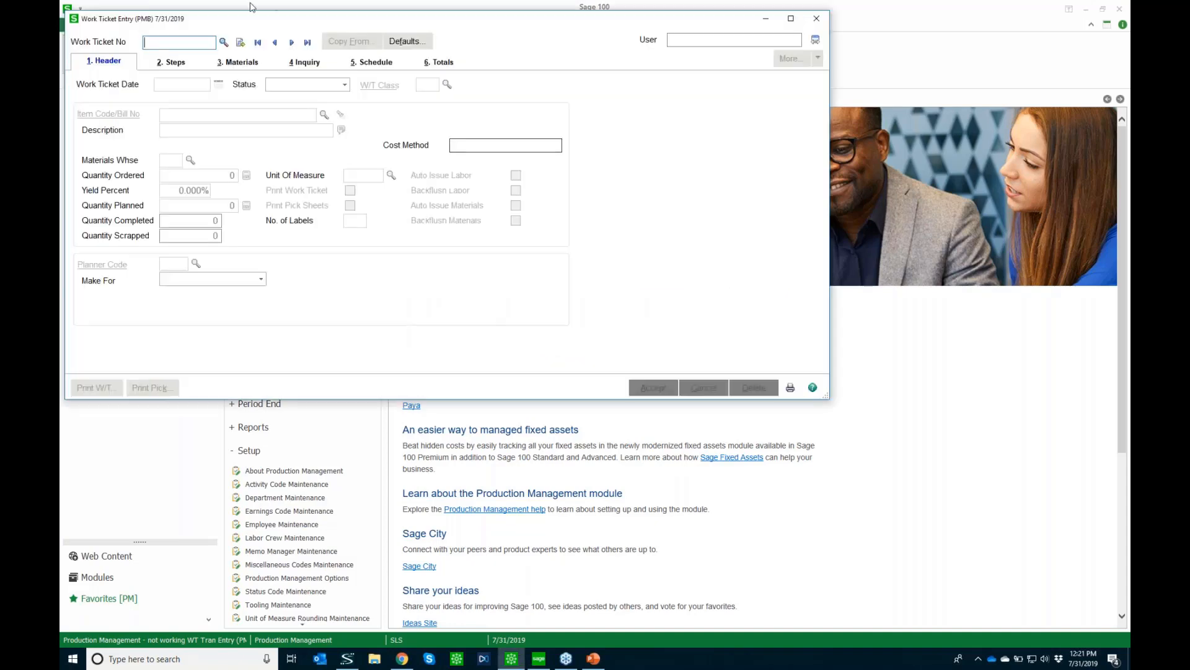
Step: Open the last work ticket in Work Ticket Entry and examine the employee's labor transaction for step 000010
drag(285, 24, 376, 73)
click(399, 90)
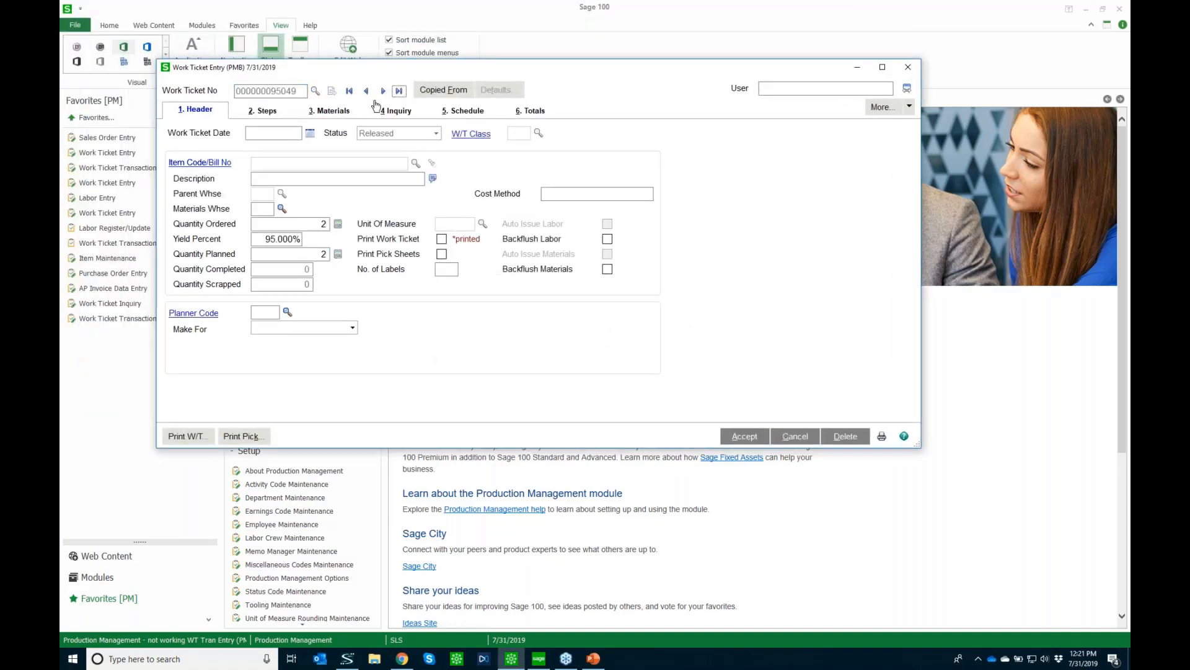
click(395, 112)
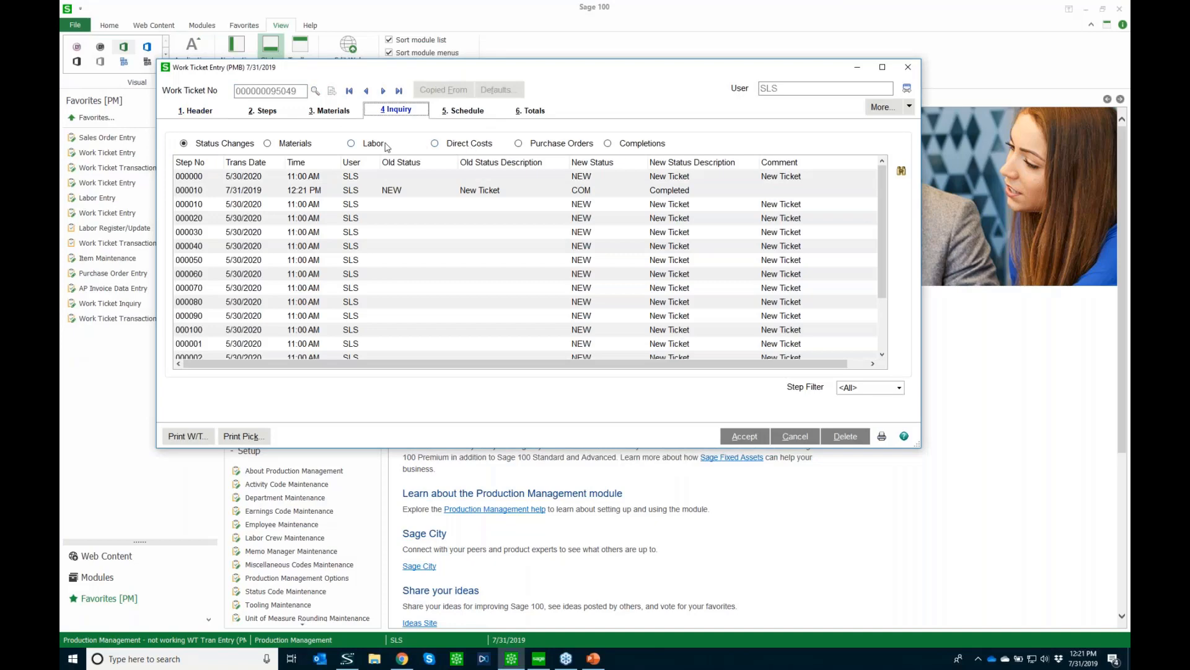
click(379, 144)
click(386, 194)
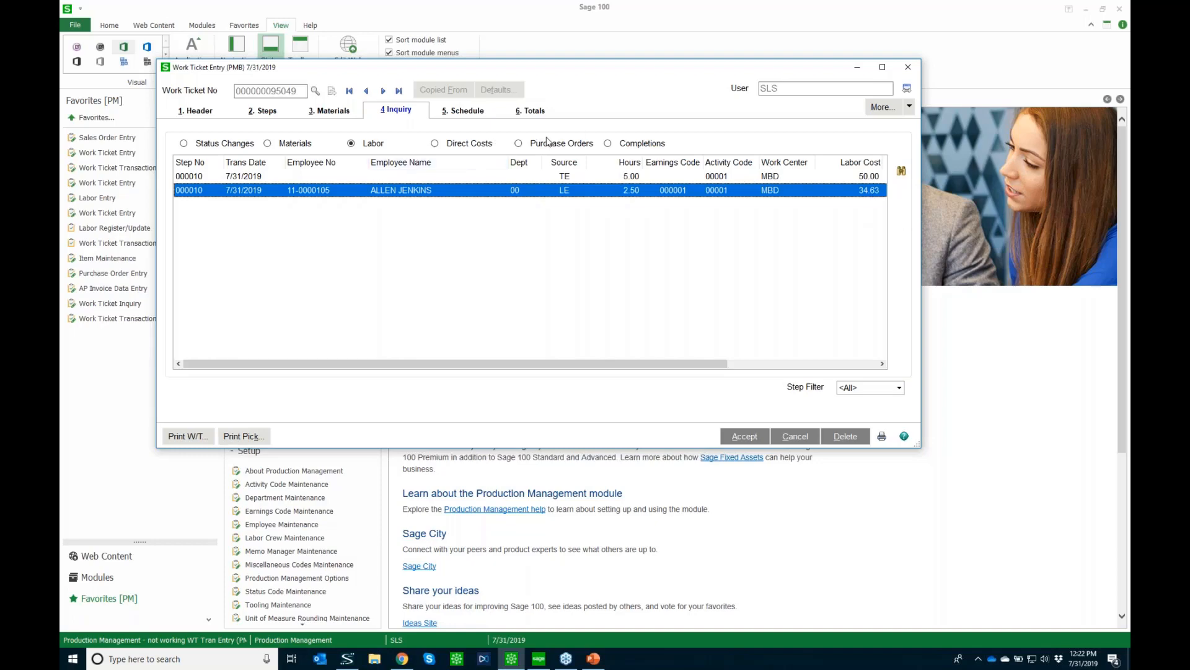
Step: Review the work ticket's status changes filtered to step 000010, followed by its cost and hours totals
click(225, 144)
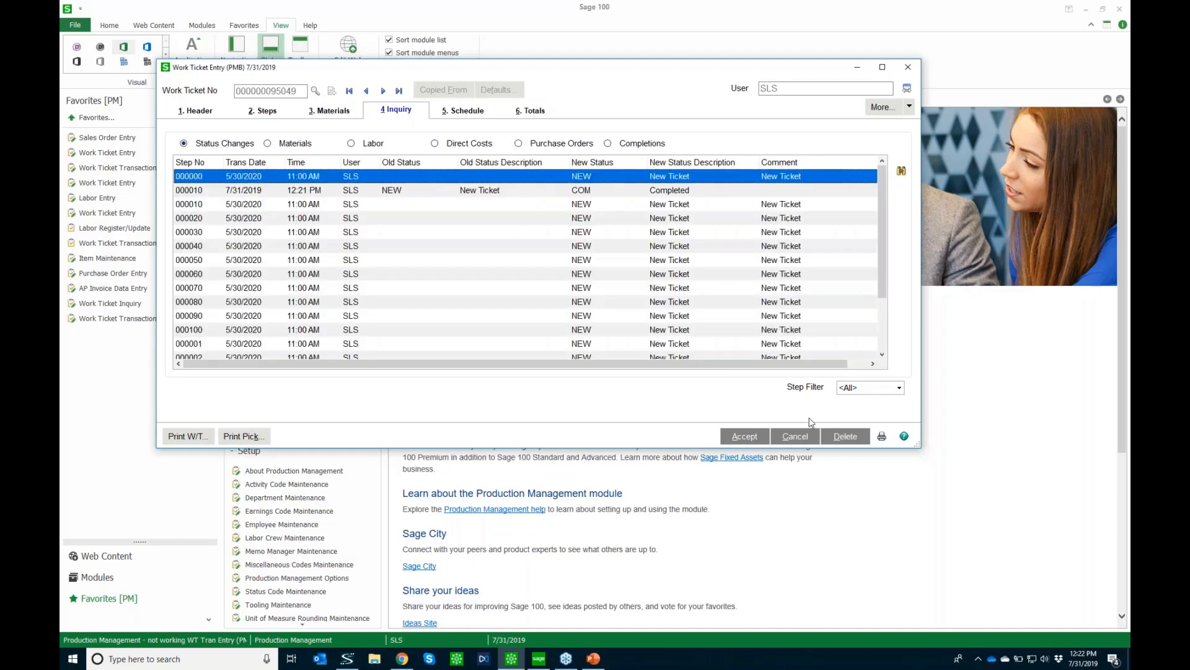
click(871, 391)
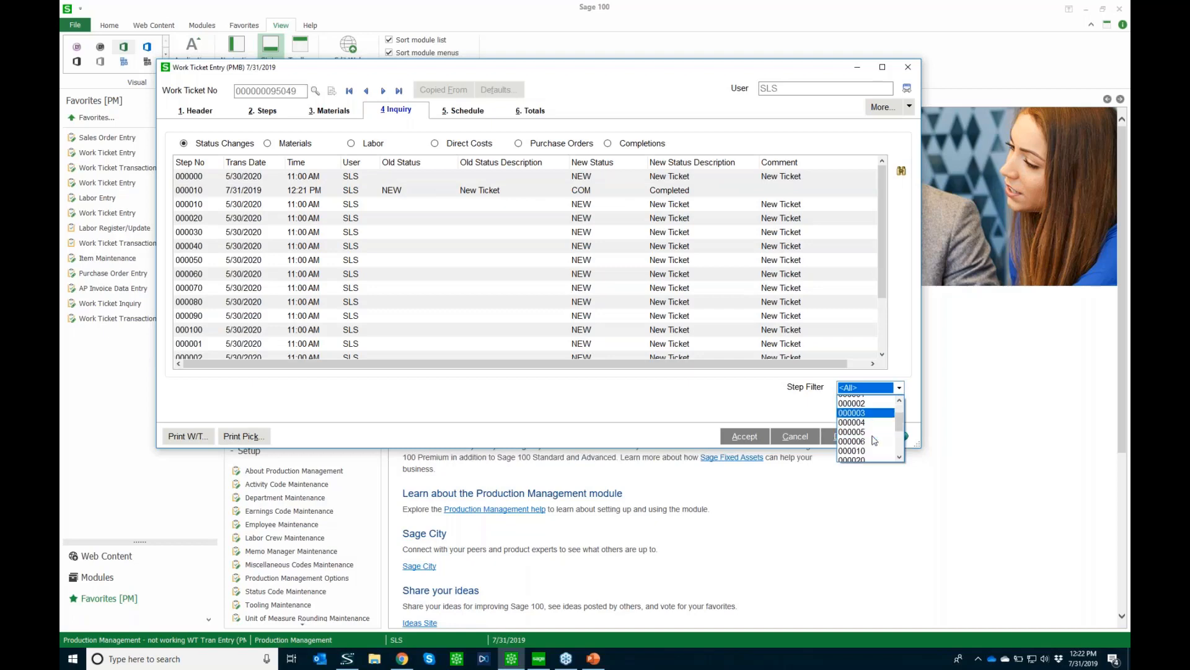
click(866, 420)
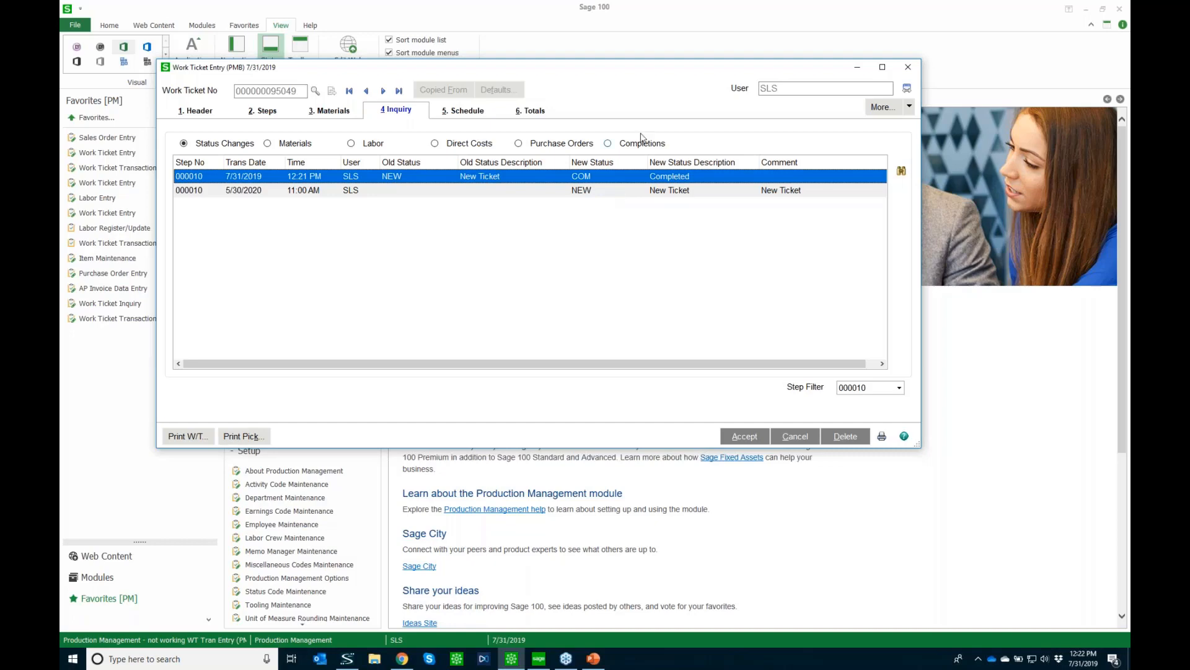
click(533, 109)
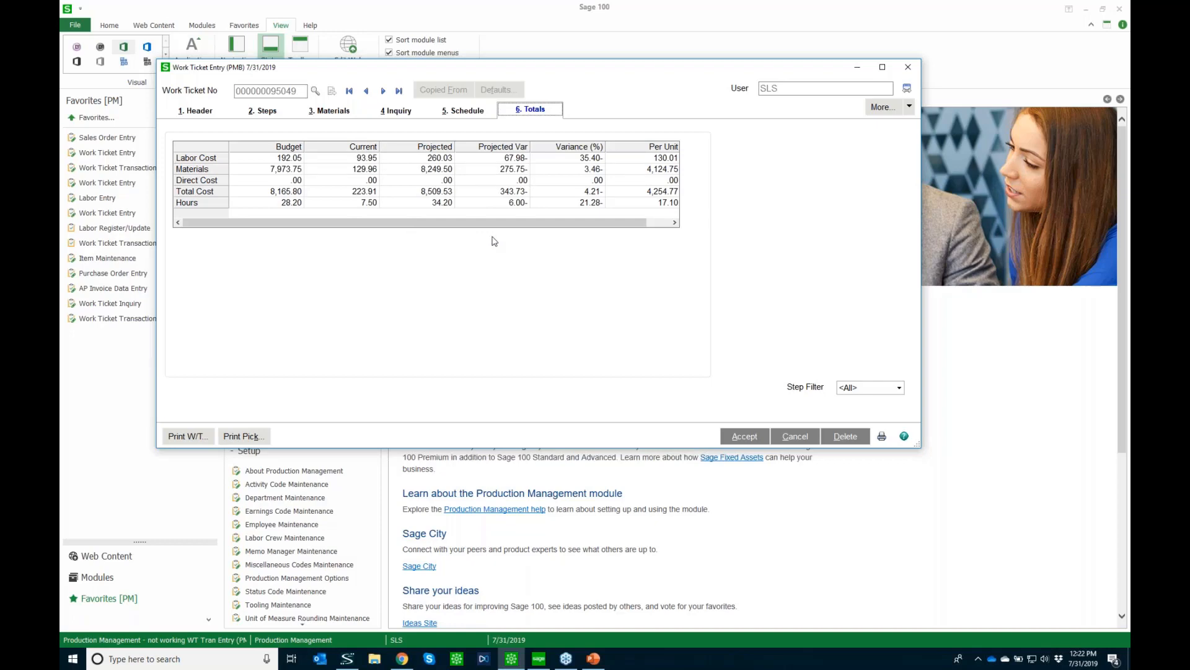
Step: Add a new material line to the work ticket for capacitors, item CAPAC-90443
click(347, 114)
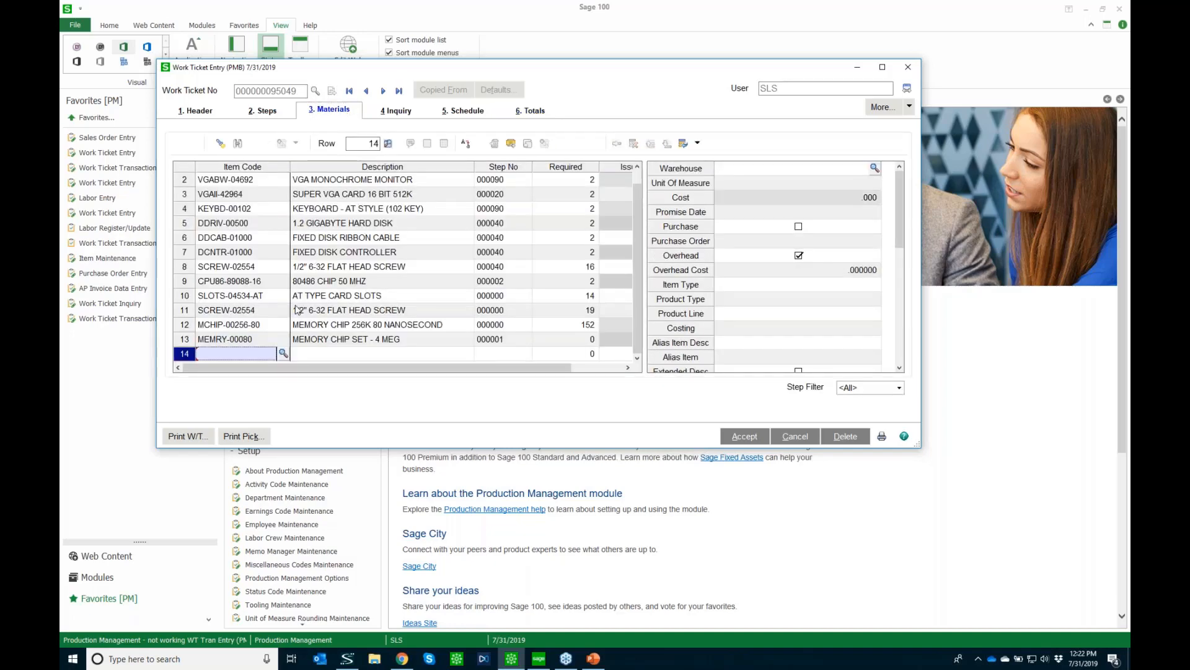
text(CAP)
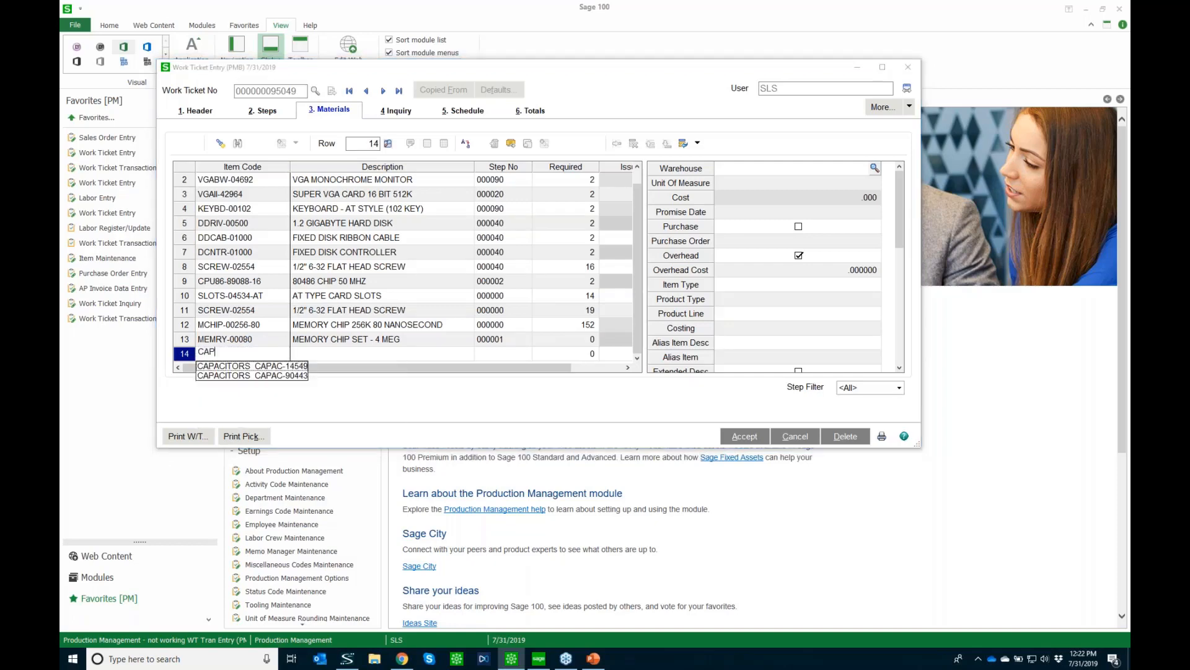
key(F2)
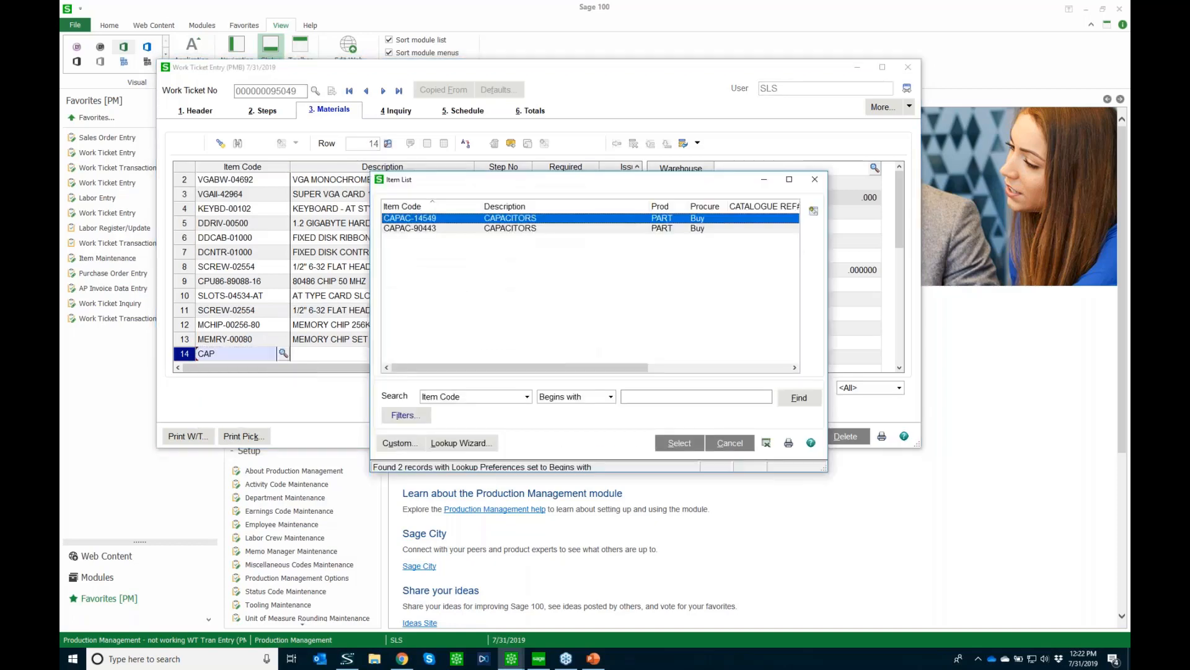
click(410, 228)
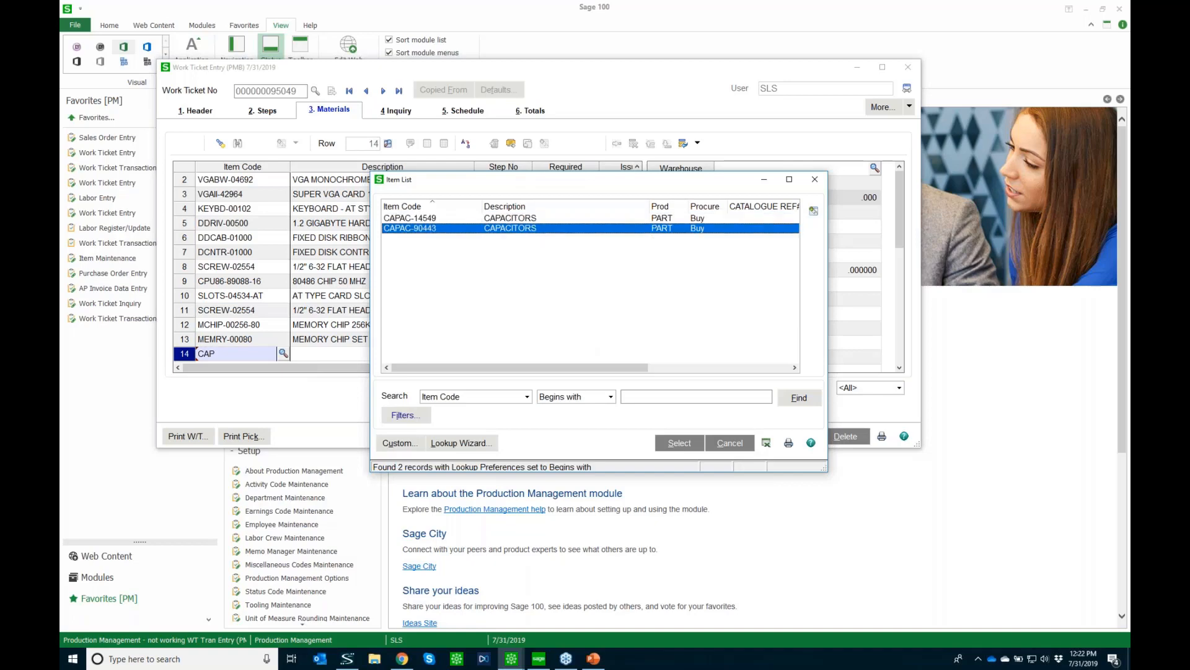
key(Return)
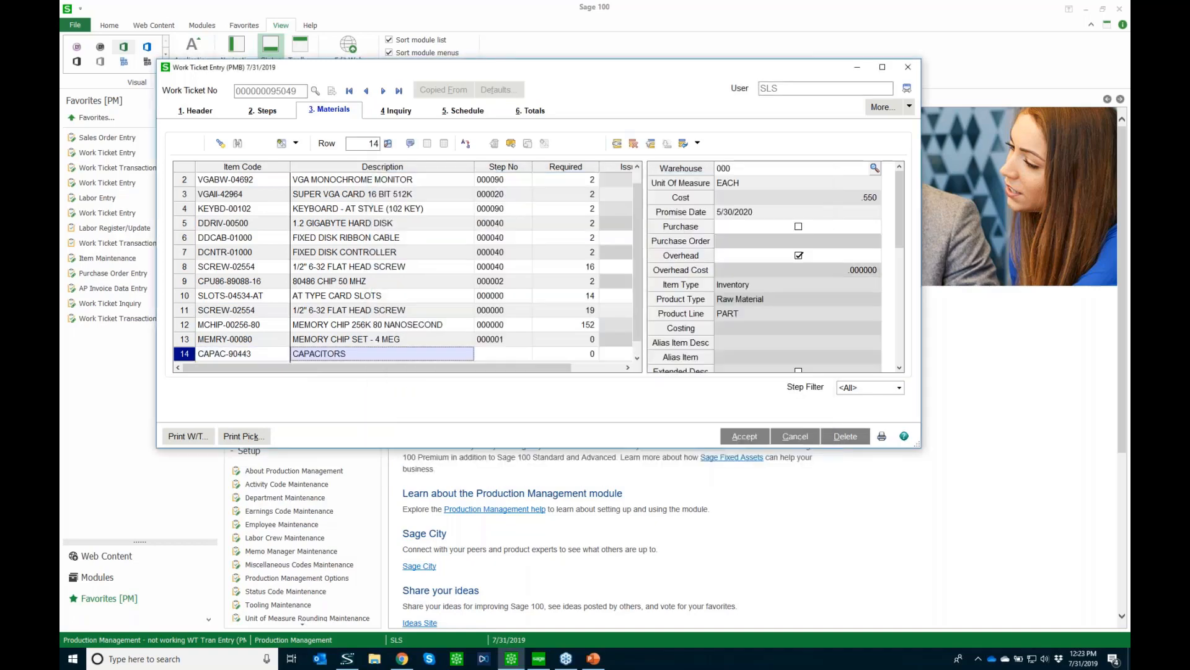
Step: Assign the capacitors line to step 000010 with a required quantity of 10
click(496, 354)
text(1)
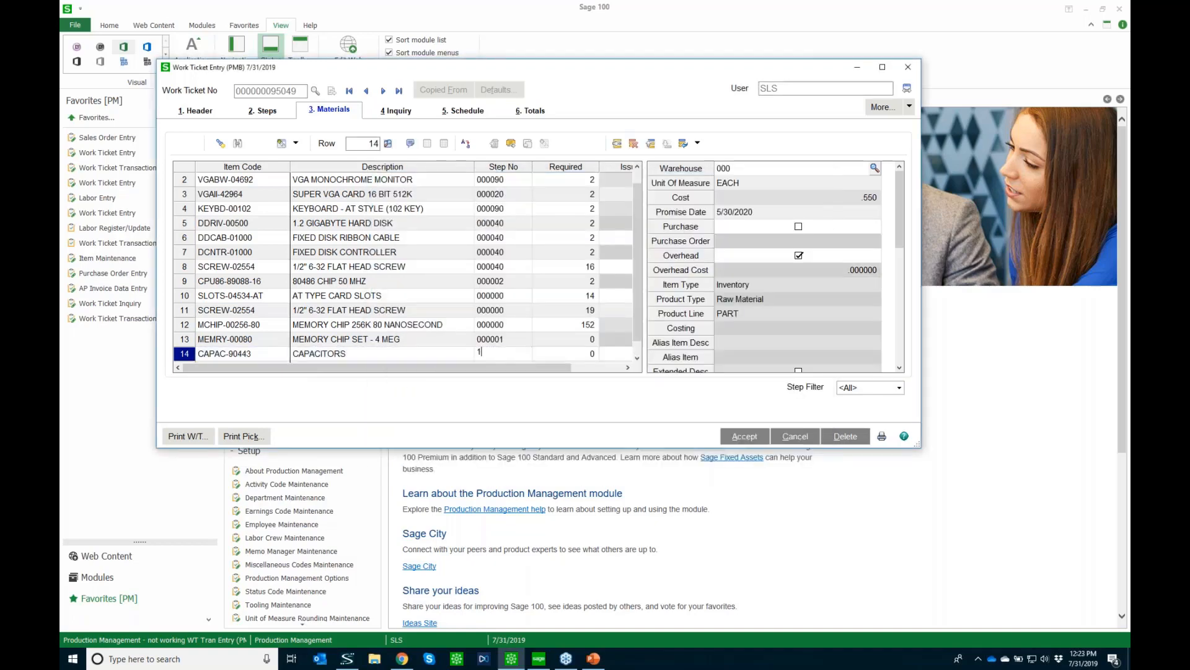
text(0)
key(Tab)
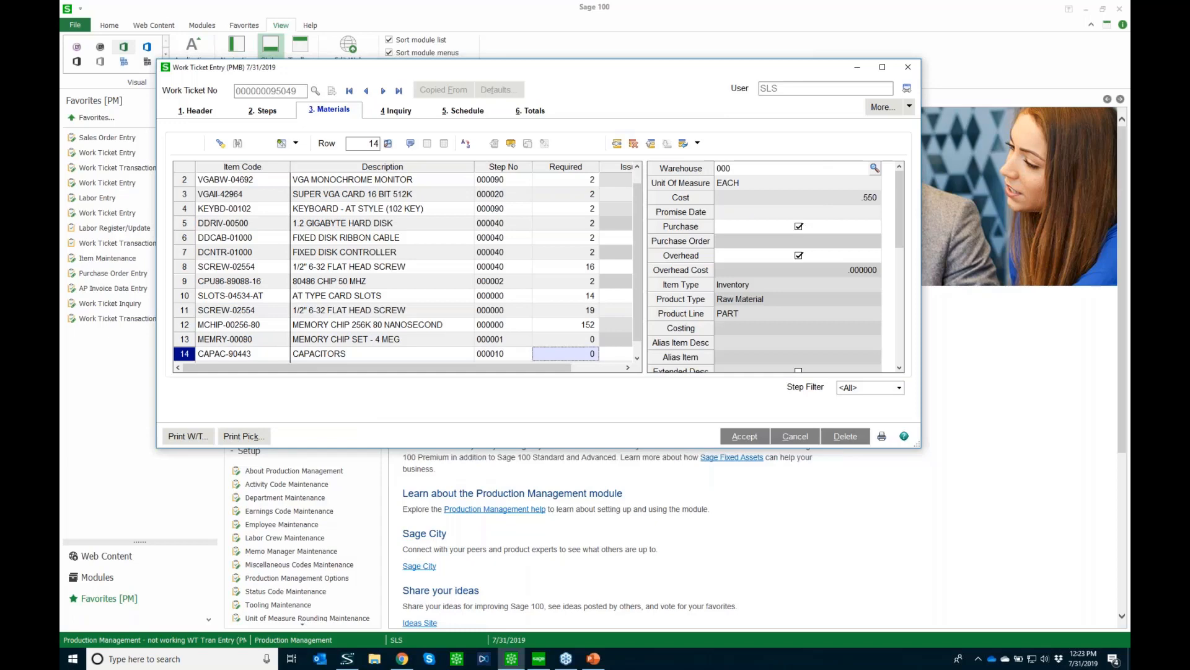
text(10)
key(Tab)
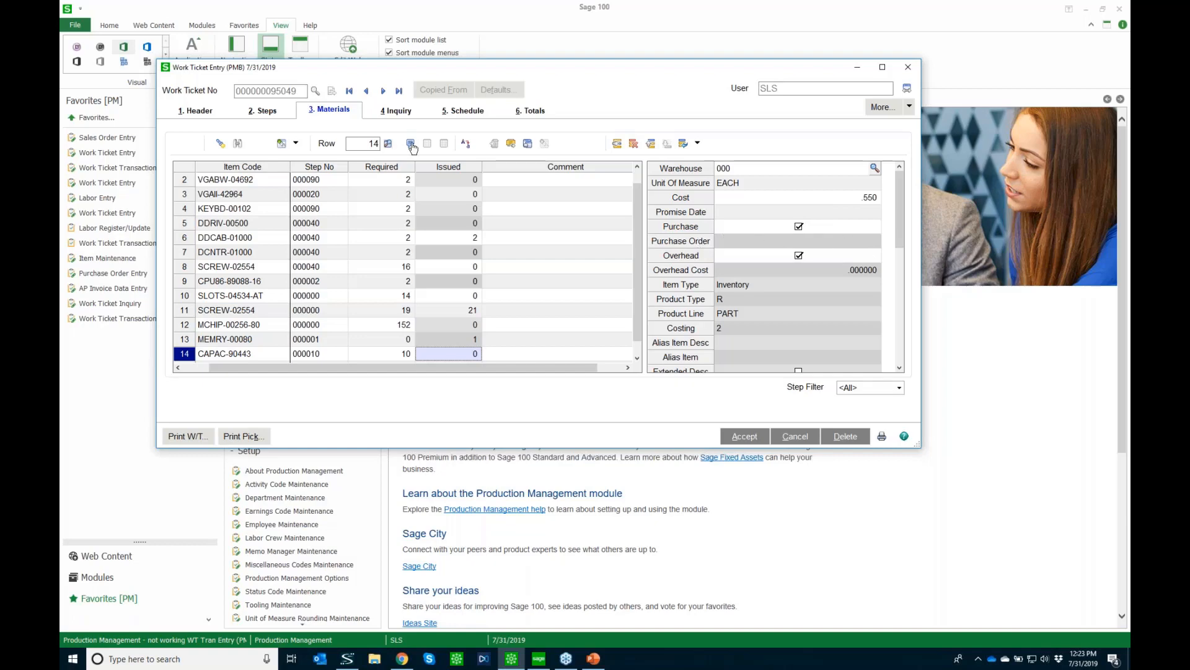
Step: Save the work ticket and create a new purchase order for the capacitors from vendor PACTEL, using the next order number
click(528, 144)
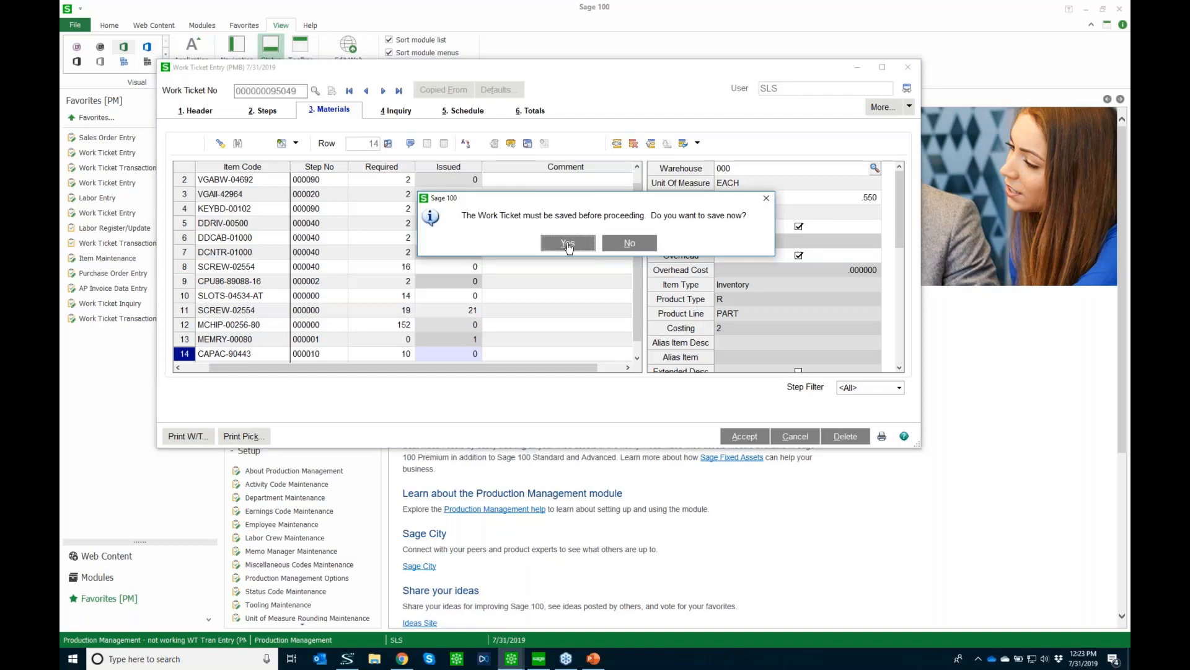
click(568, 243)
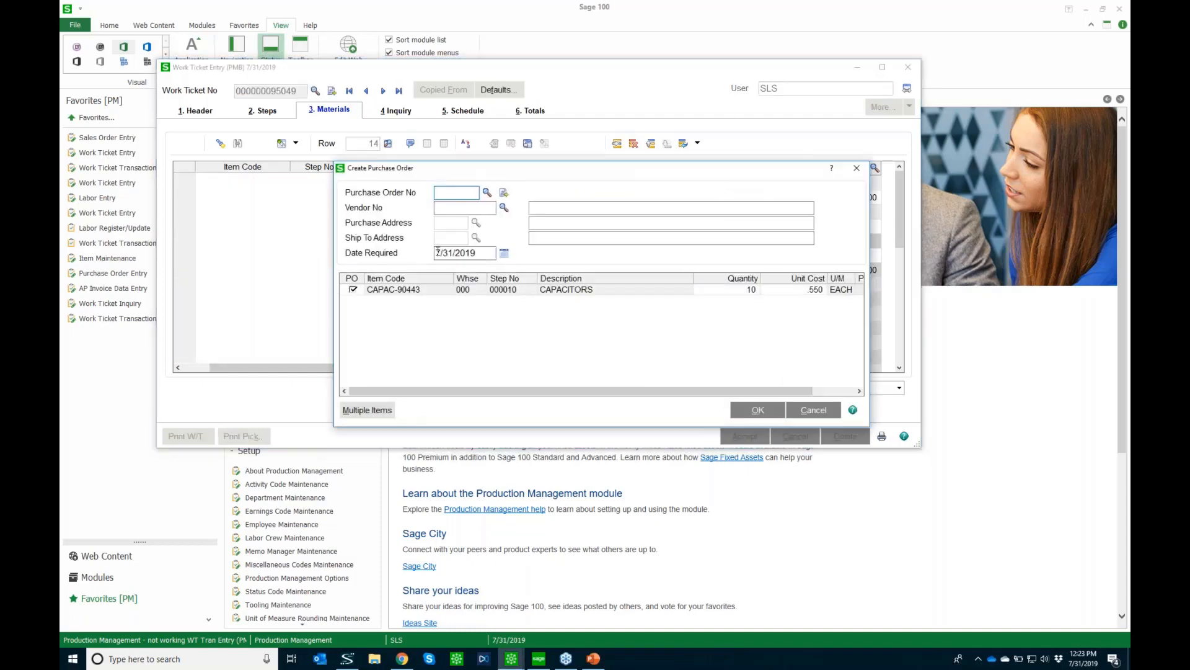
click(505, 194)
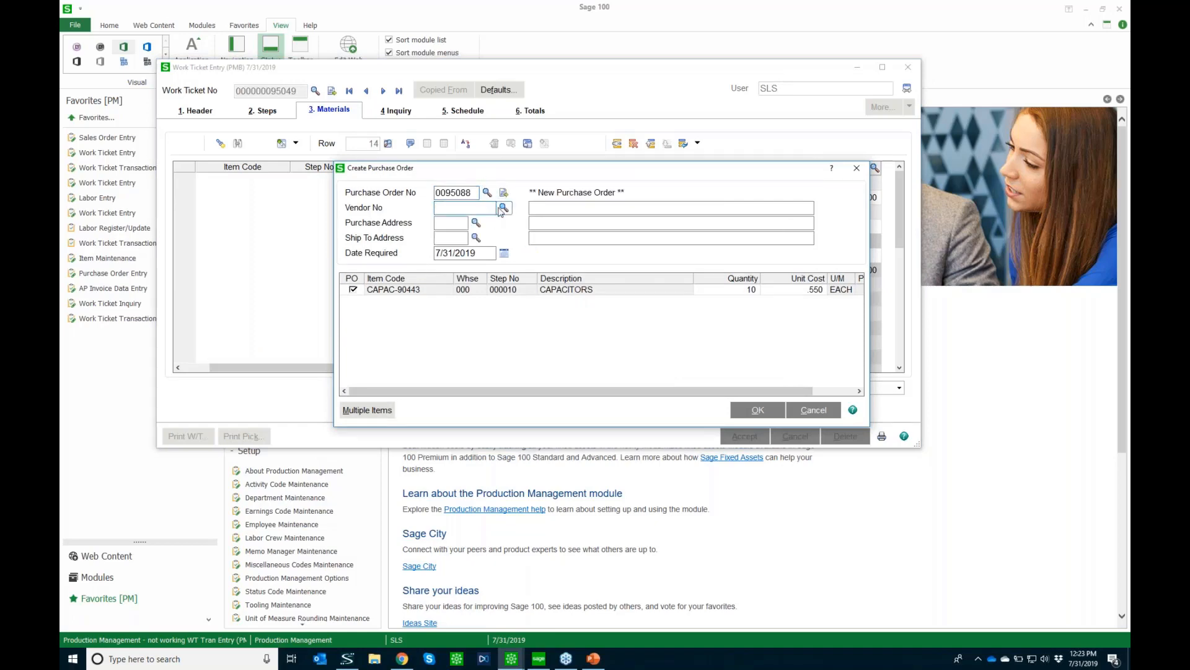
click(504, 207)
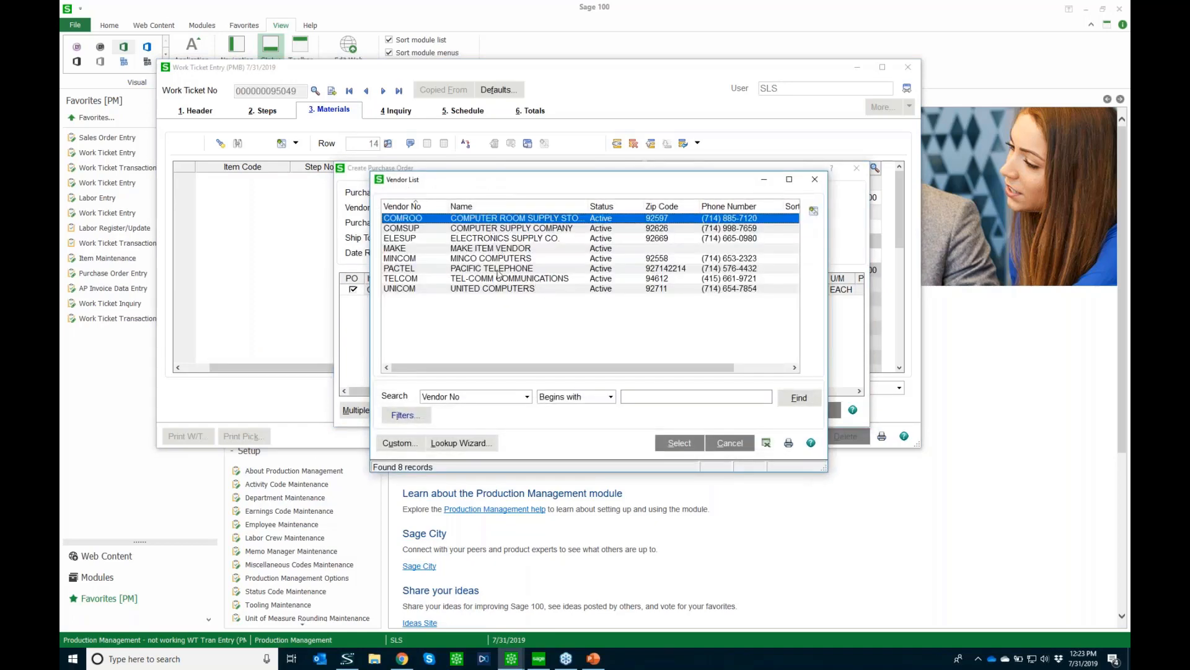
double_click(498, 269)
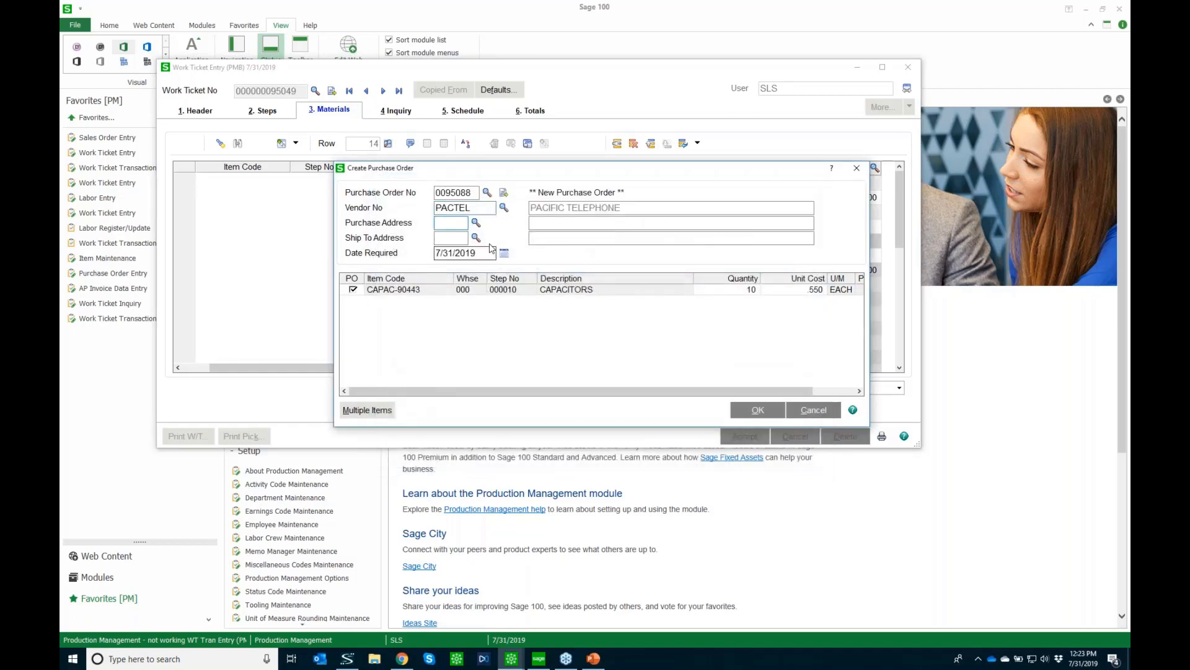
click(752, 410)
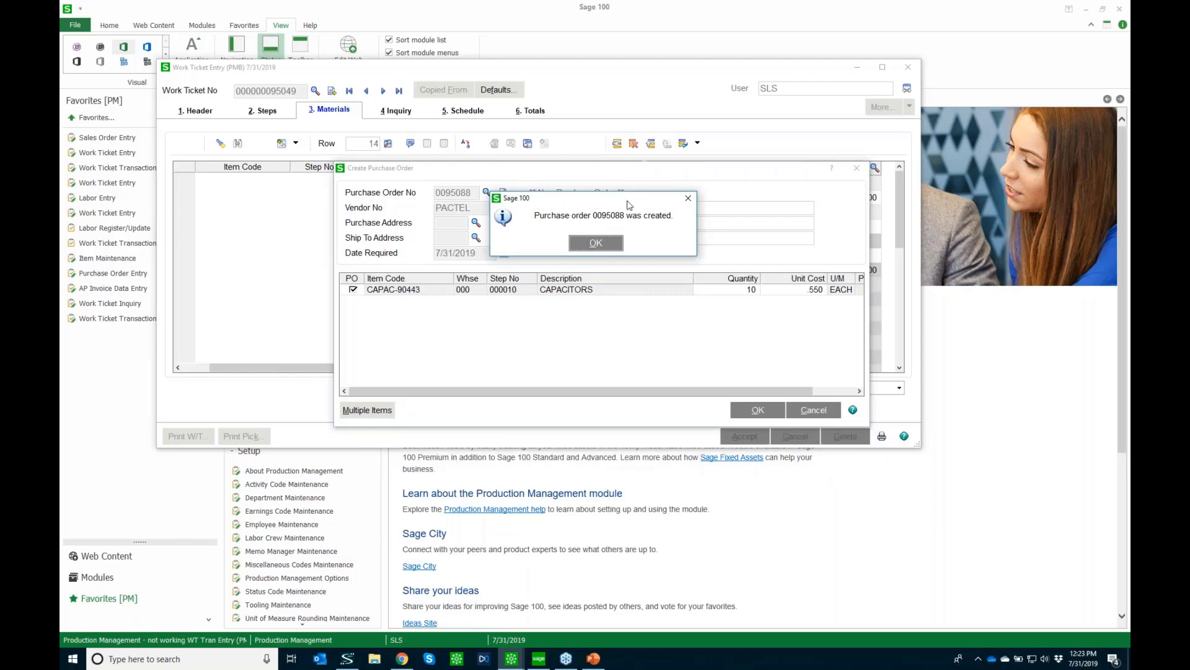
click(597, 243)
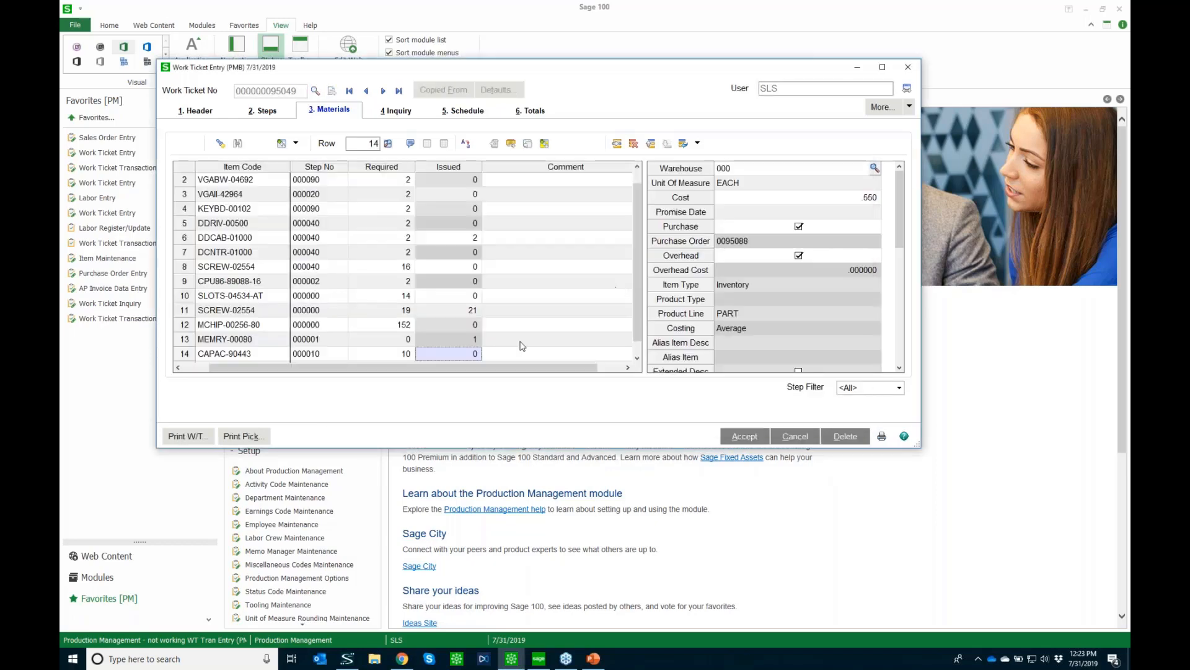
Step: View the purchase order linked to the capacitors line, examine its order lines, and dismiss the order
click(692, 243)
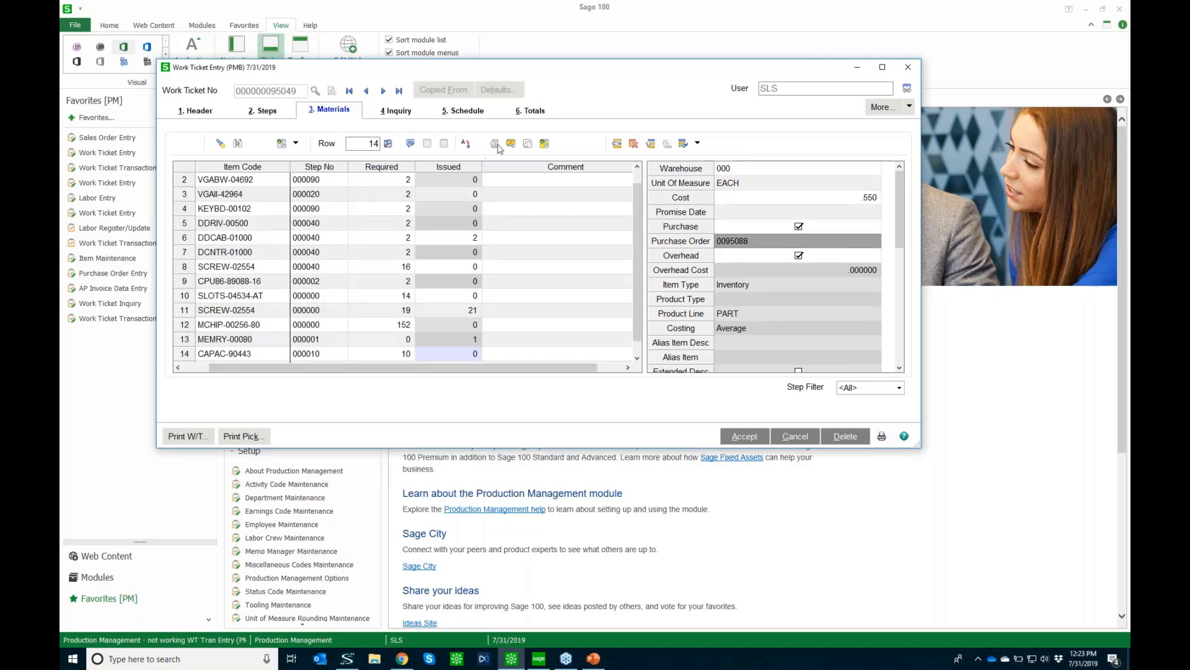
click(544, 144)
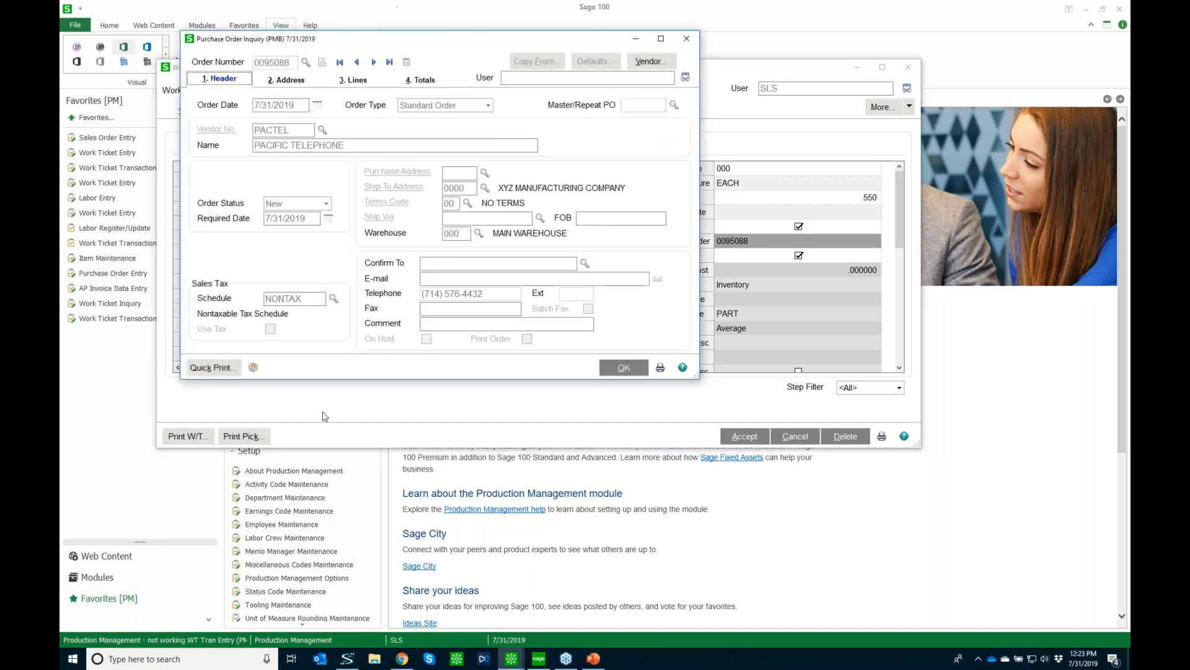
click(353, 80)
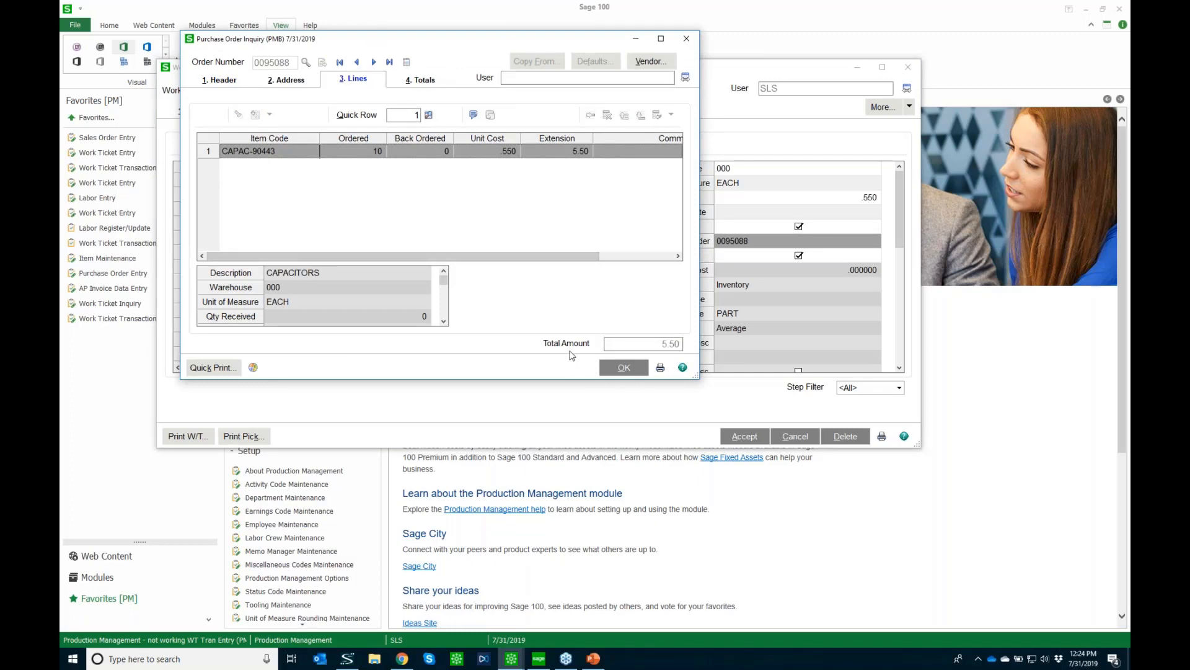
click(618, 370)
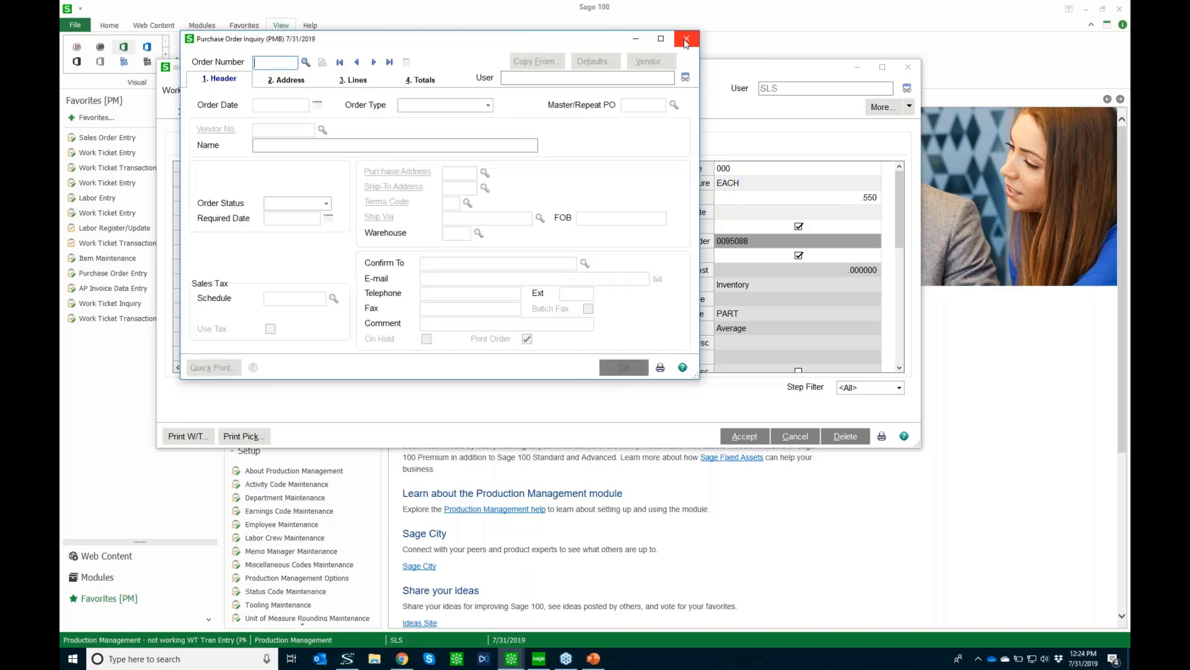
Step: Close the purchase order inquiry, then save the work ticket with its capacitors line and close work ticket entry
click(685, 40)
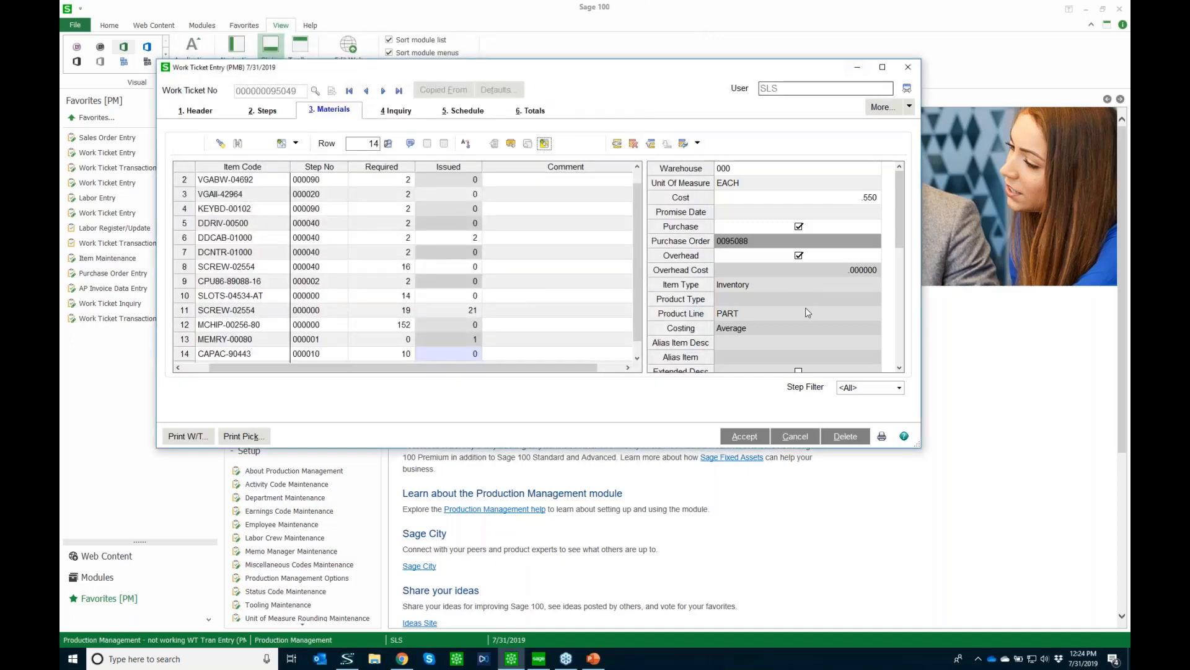
click(744, 438)
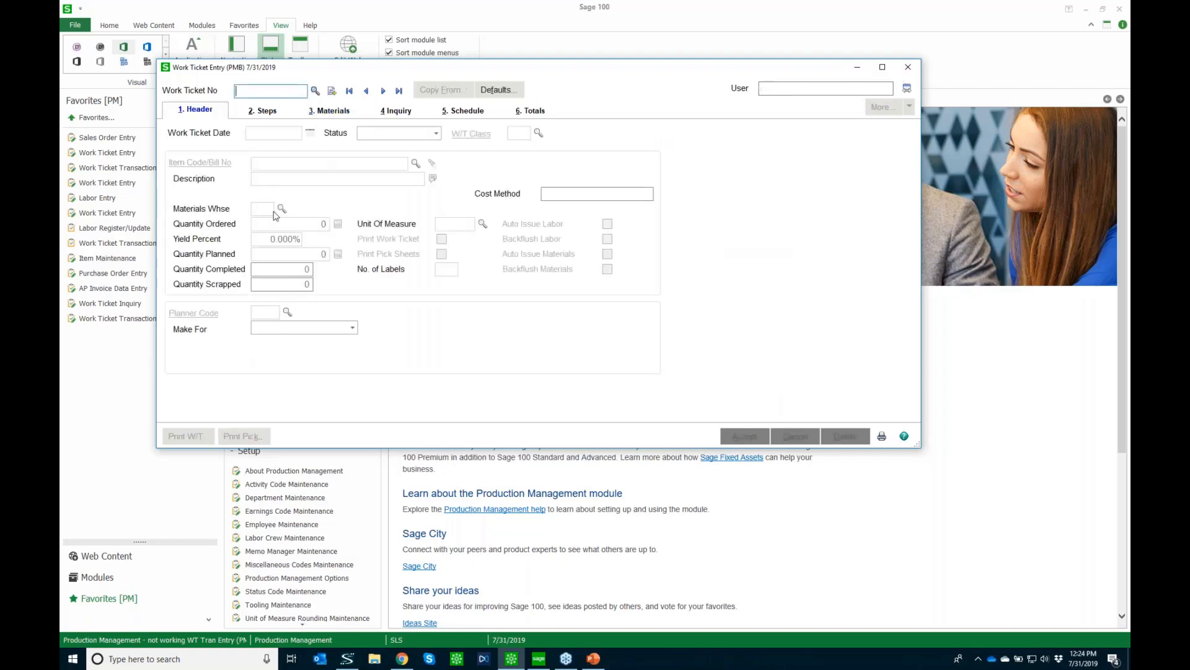
click(908, 67)
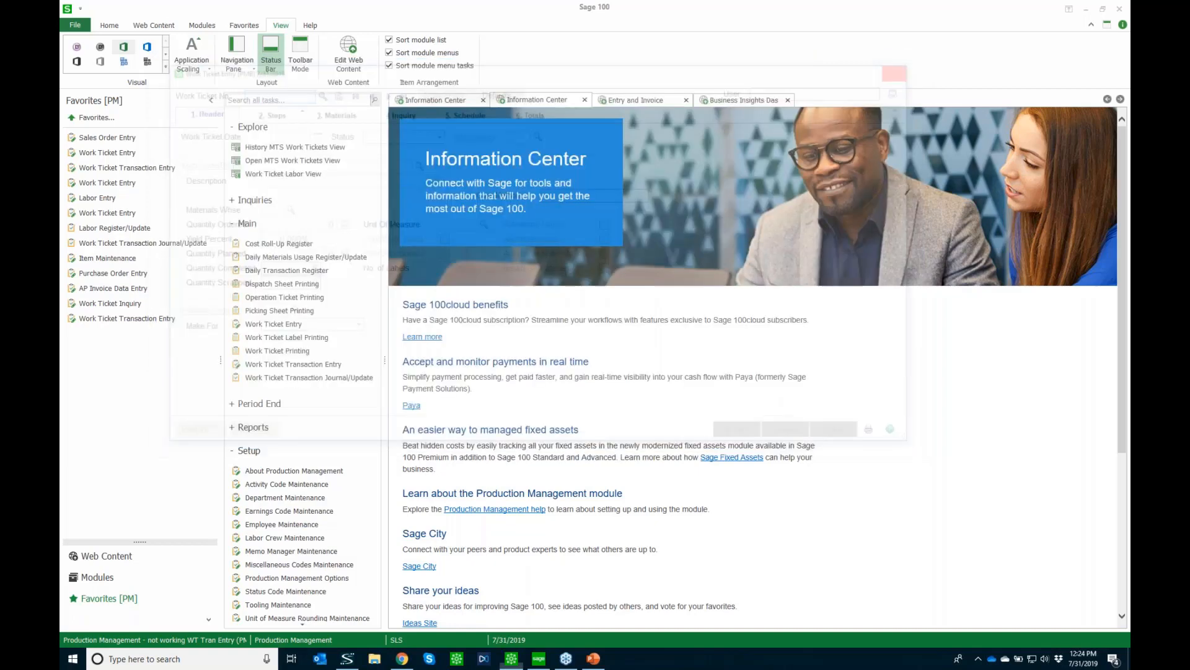
Step: Open the most recent purchase order, placed with vendor PACTEL, for editing and show its order lines
click(136, 274)
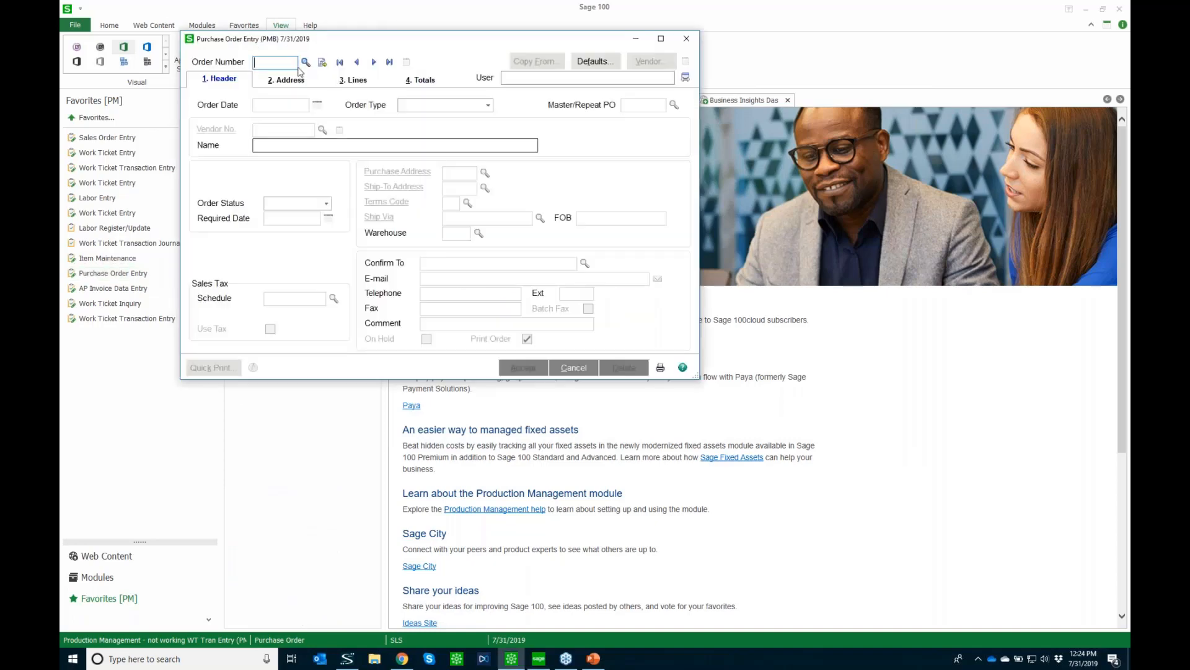
click(390, 63)
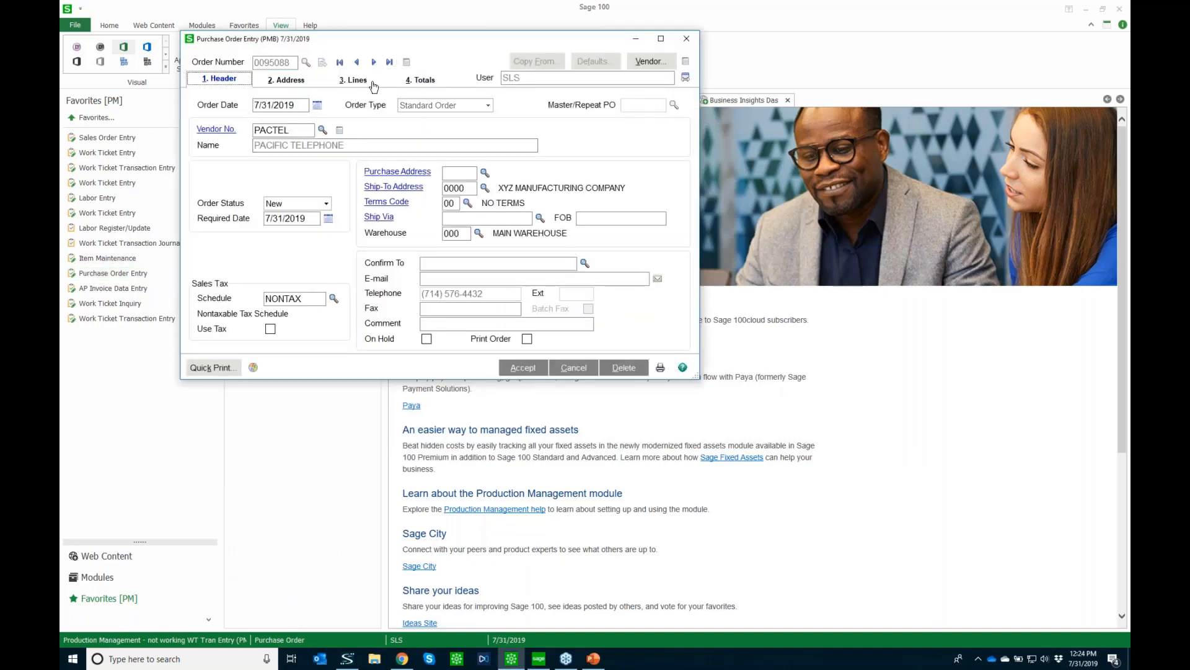
click(353, 79)
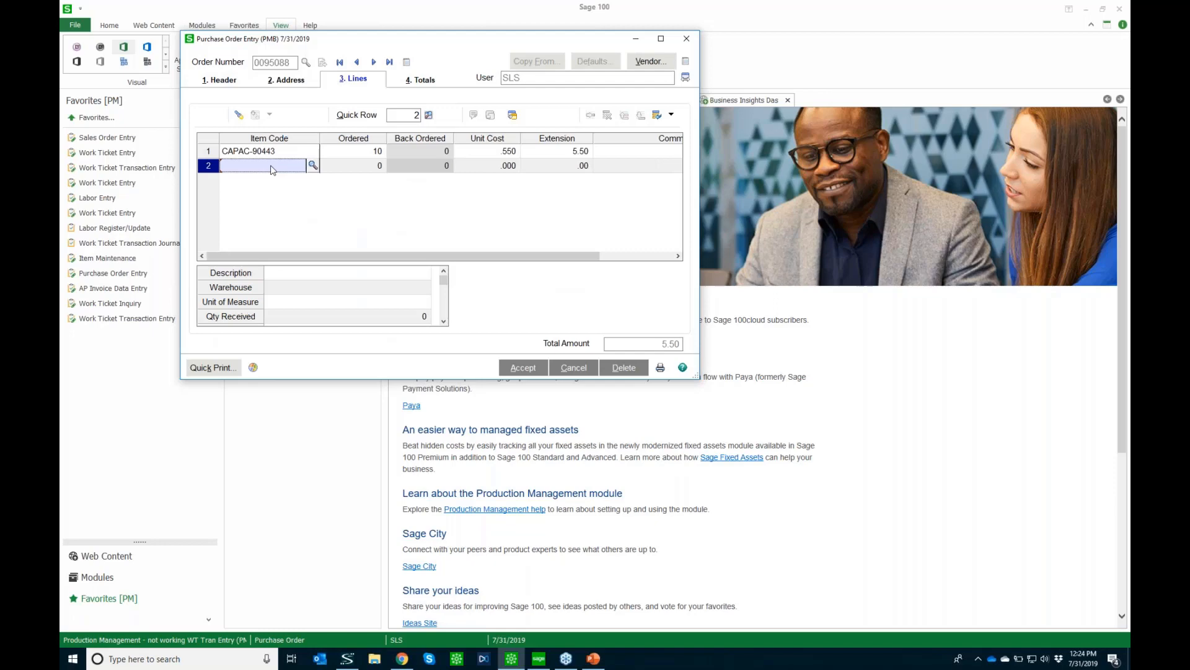
Step: Add a second purchase order line for motherboard item BOARD-004230-33 with an ordered quantity of 20
key(F2)
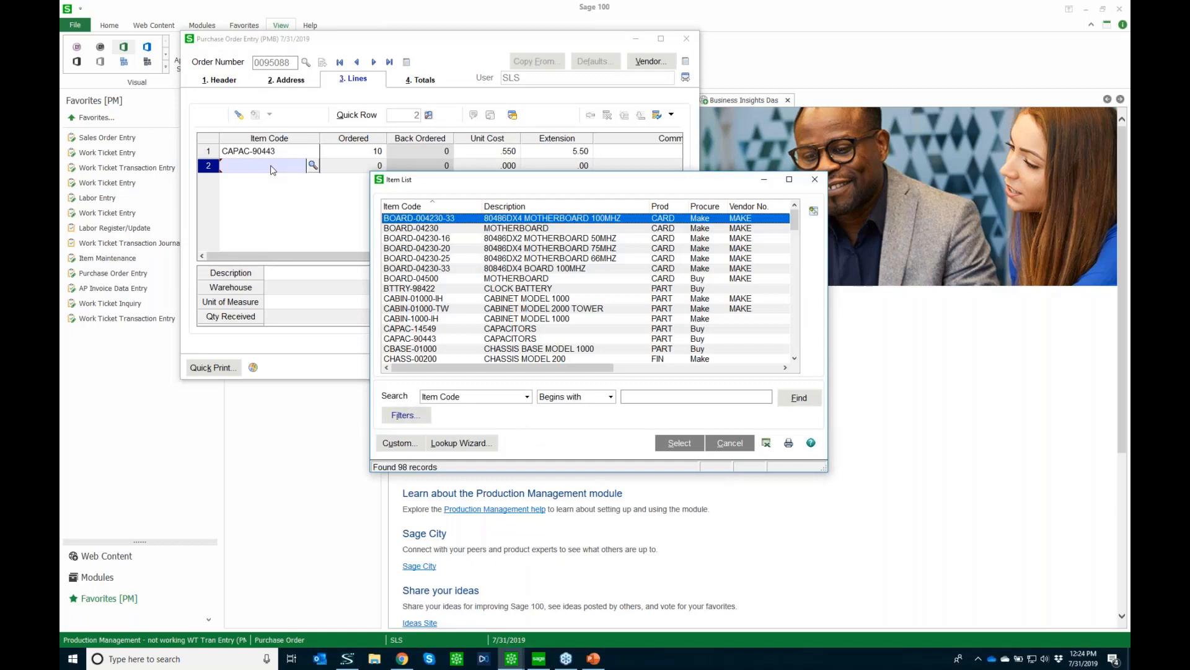
key(Return)
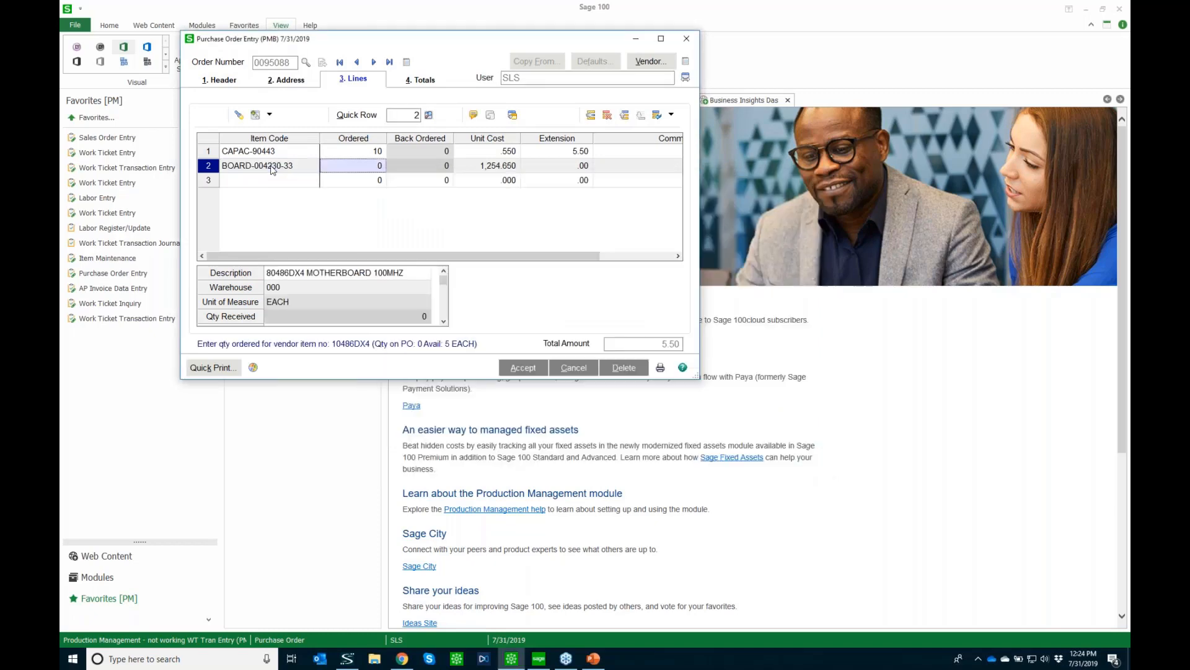
text(20)
key(Tab)
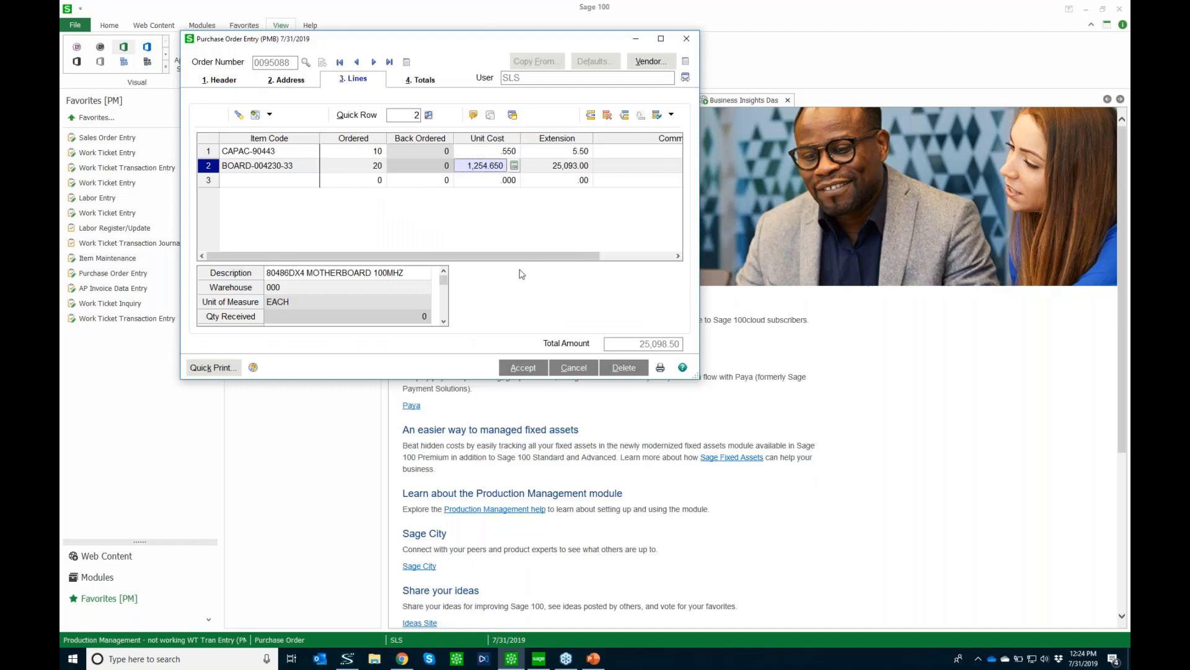
Step: Link the motherboard order line to the most recent released desktop computer system work ticket
scroll(284, 298, down, 3)
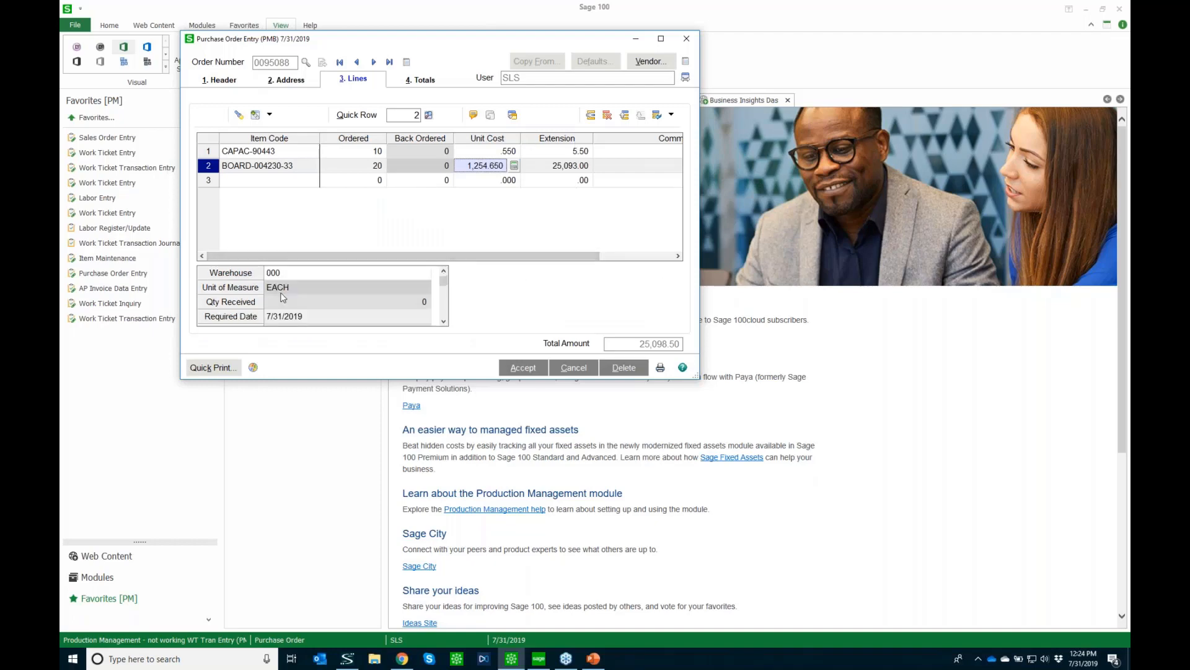
scroll(281, 294, down, 1)
click(443, 323)
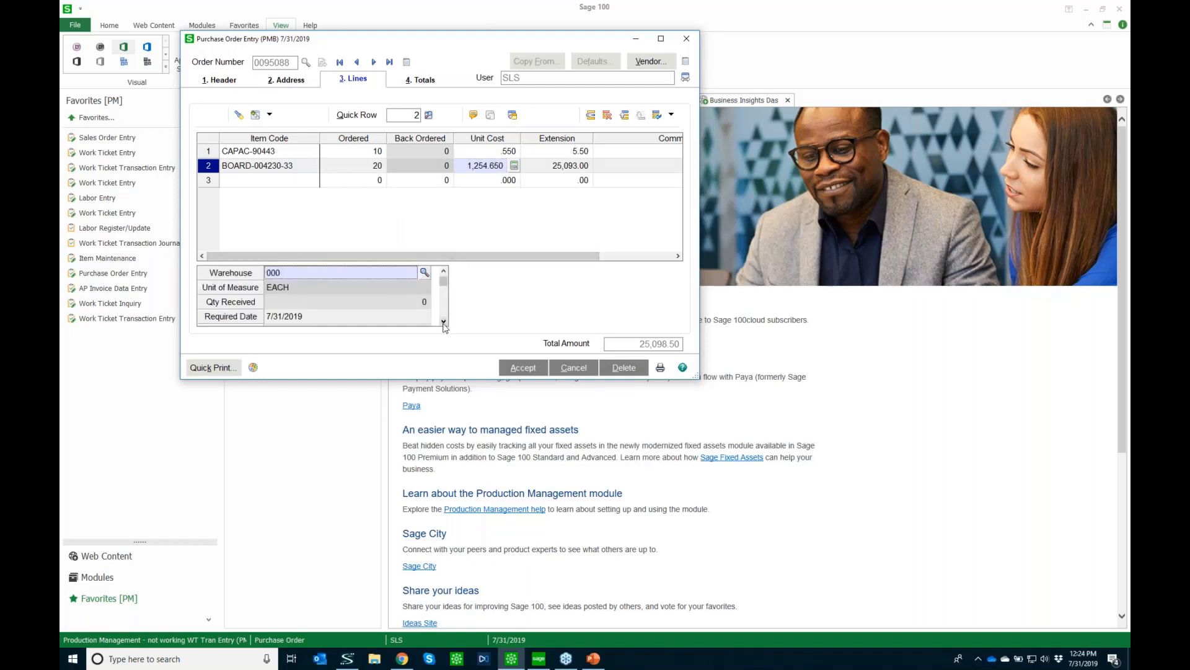
click(443, 323)
click(444, 323)
click(443, 322)
click(443, 321)
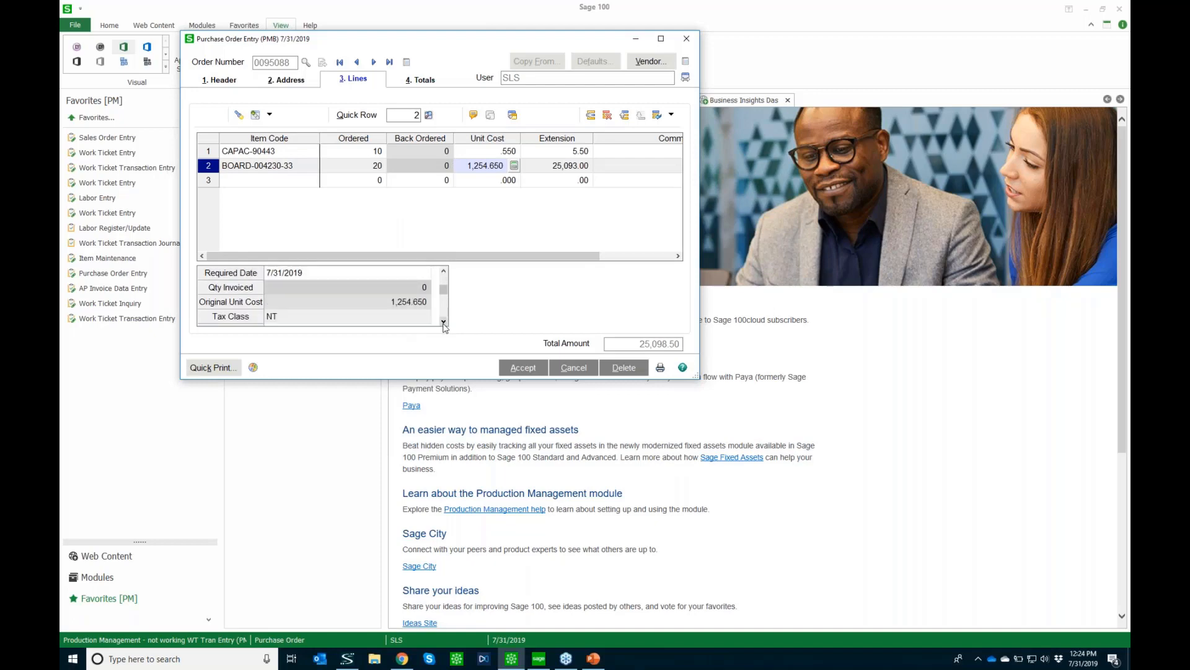
click(443, 322)
click(444, 322)
click(443, 322)
click(443, 321)
click(443, 322)
click(443, 322)
click(444, 322)
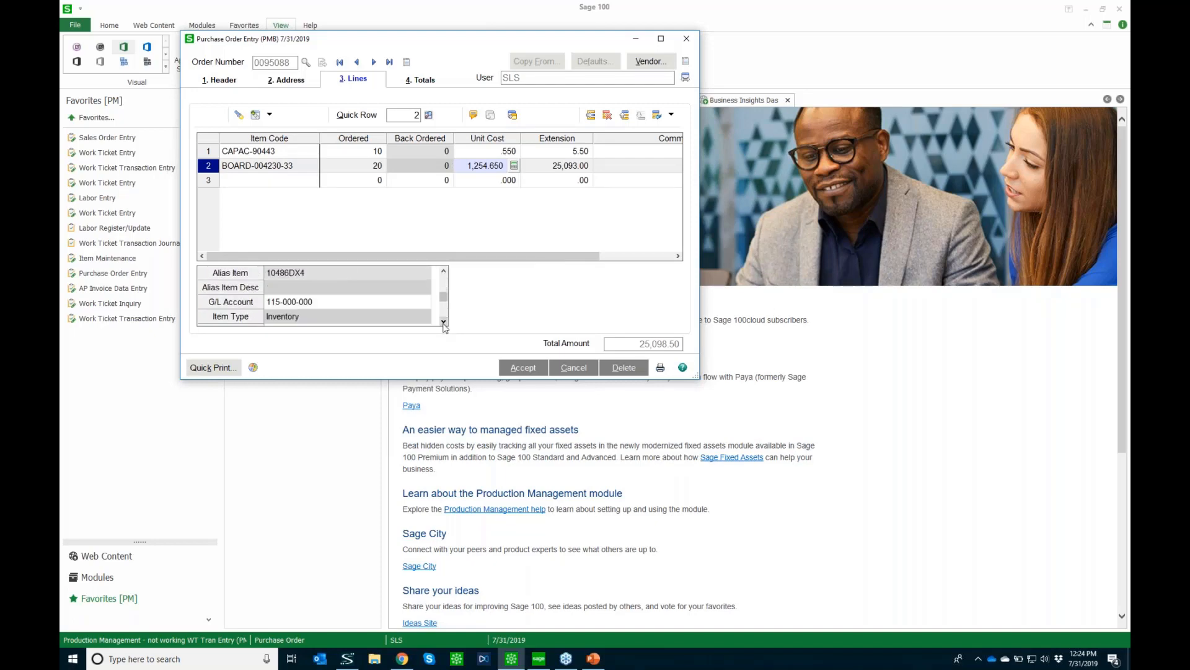
click(443, 321)
click(443, 322)
click(444, 322)
click(443, 322)
click(443, 322)
click(443, 321)
click(443, 321)
click(443, 322)
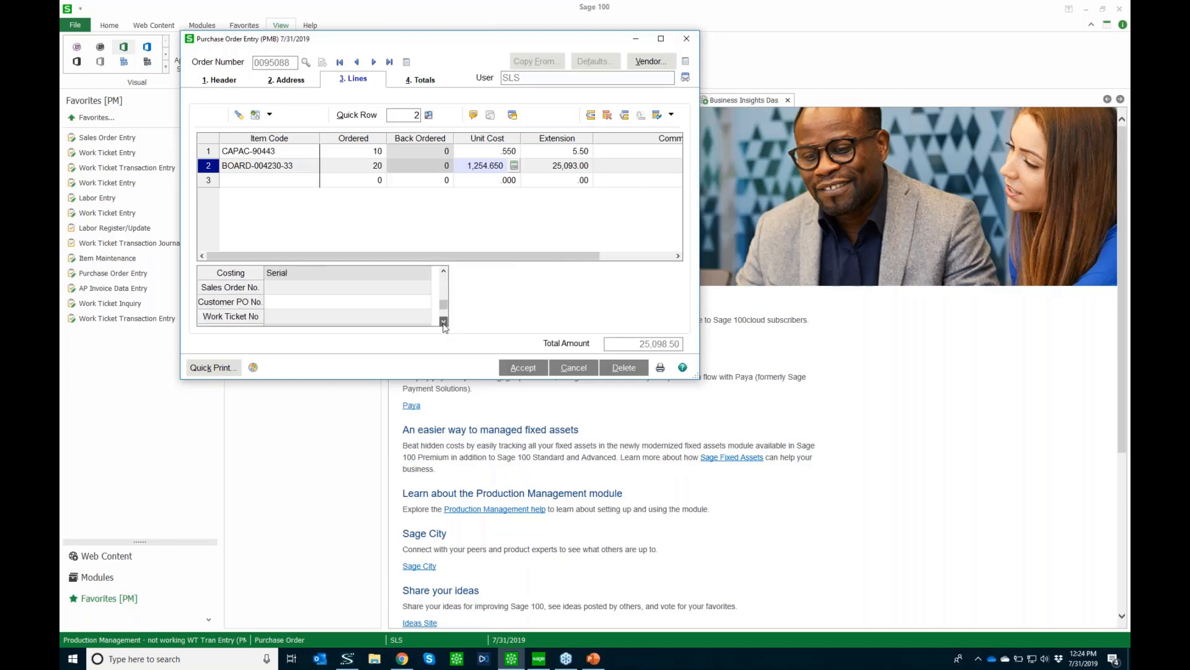
click(443, 322)
click(304, 302)
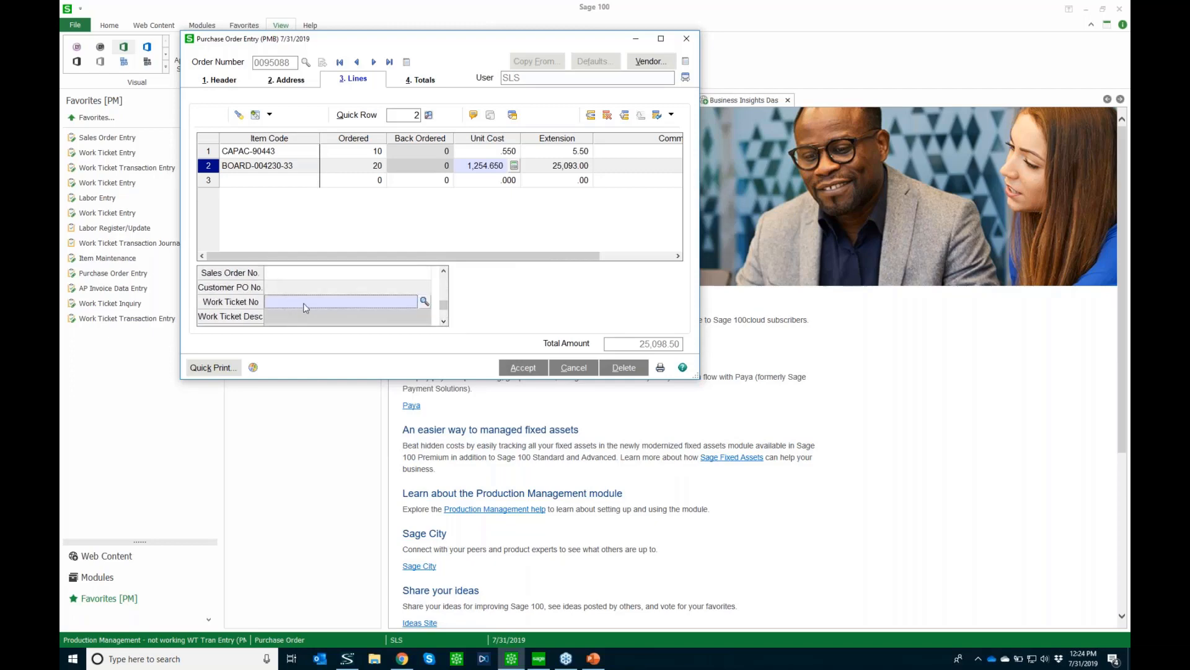
click(424, 301)
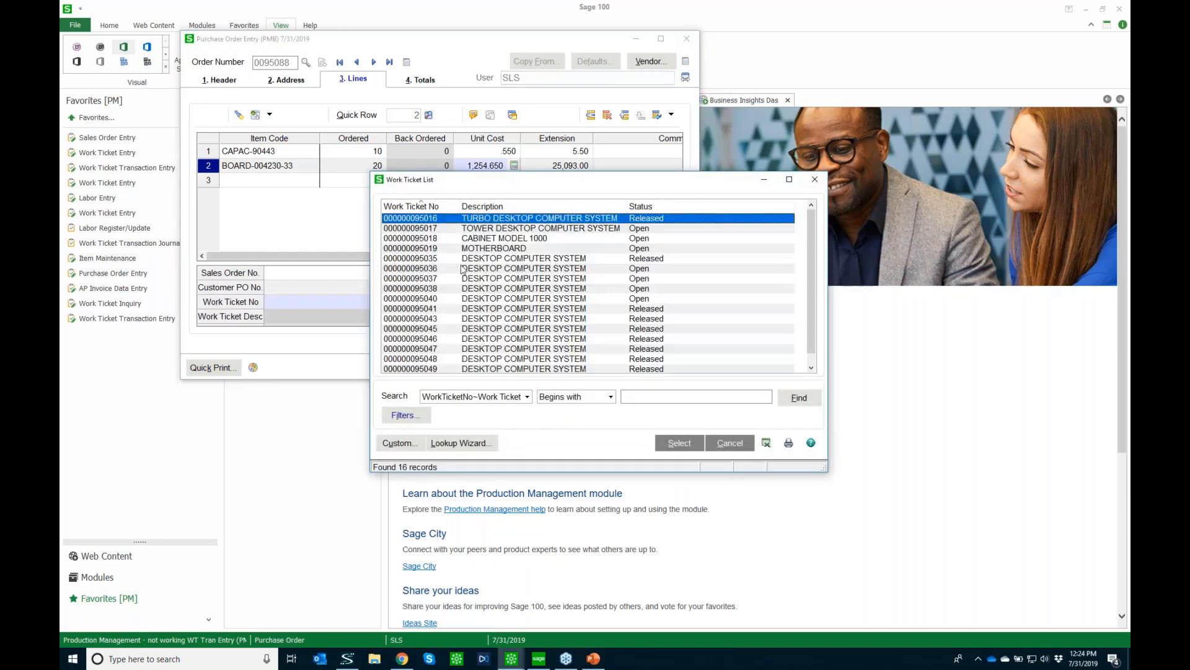
click(503, 360)
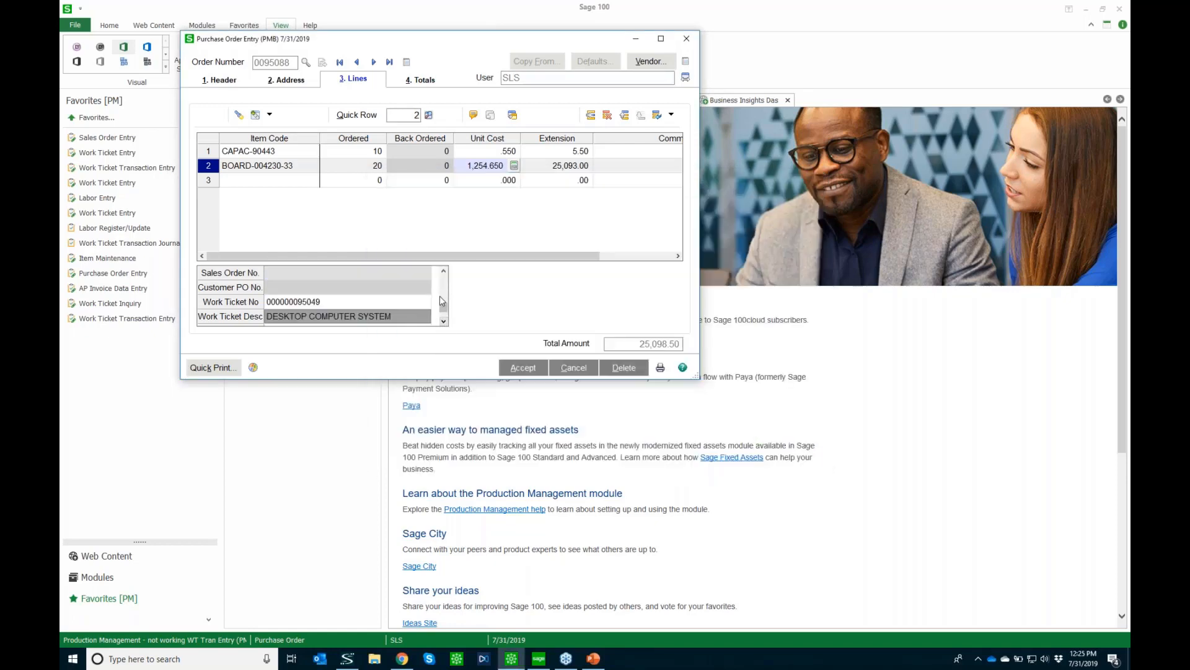
Step: Assign the motherboard order line to work ticket step 000010, Install memory chips, and save and close the purchase order
drag(444, 309, 444, 280)
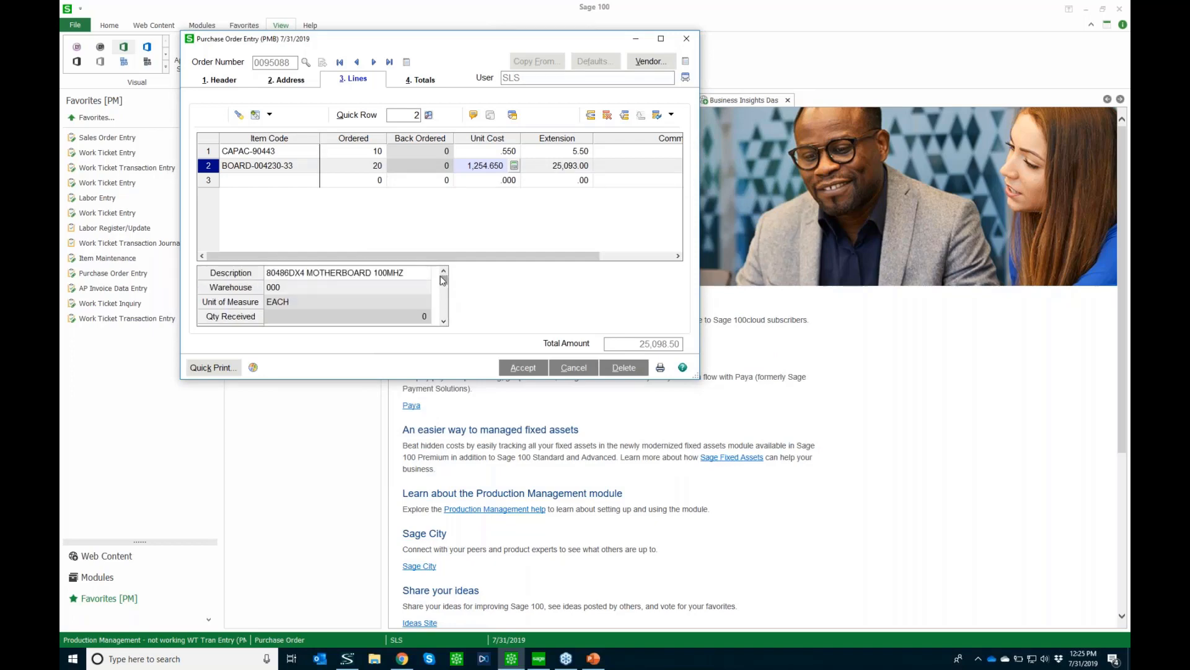
click(444, 322)
click(444, 322)
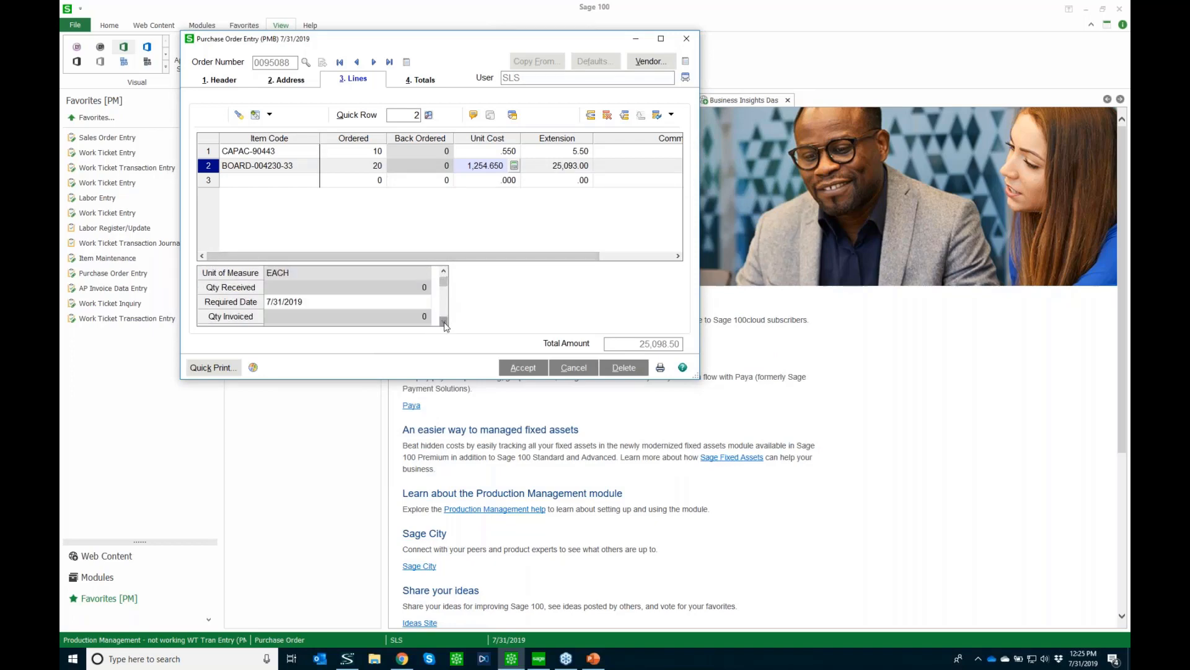
click(443, 322)
click(444, 322)
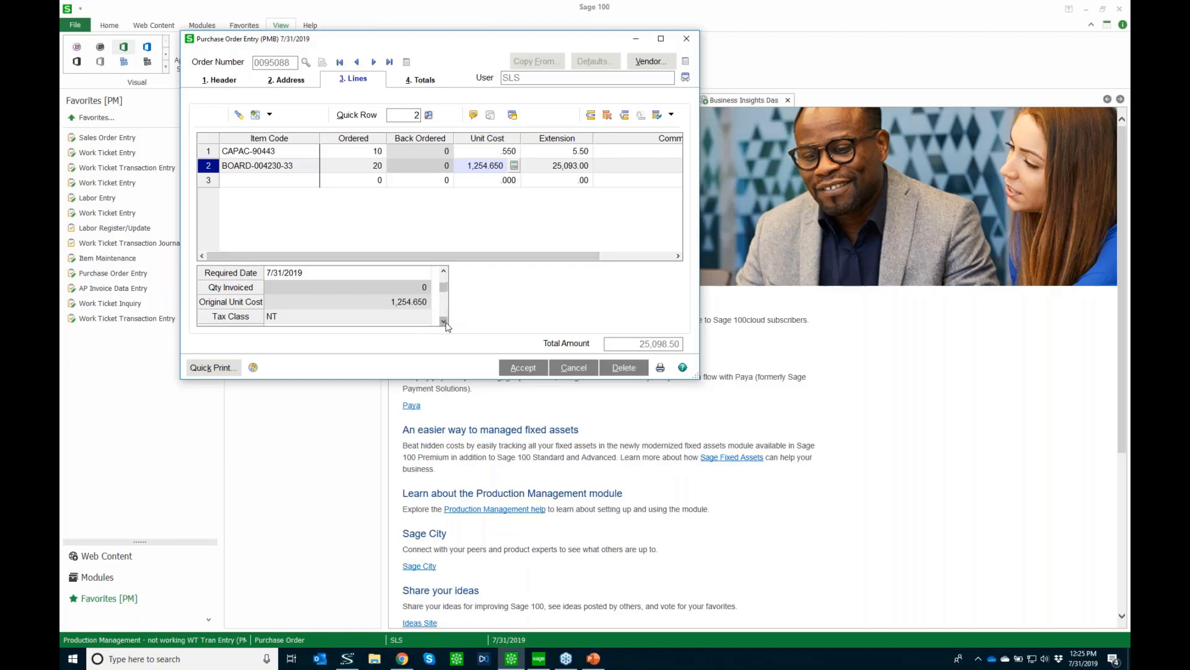
click(444, 322)
click(444, 322)
click(443, 322)
click(443, 321)
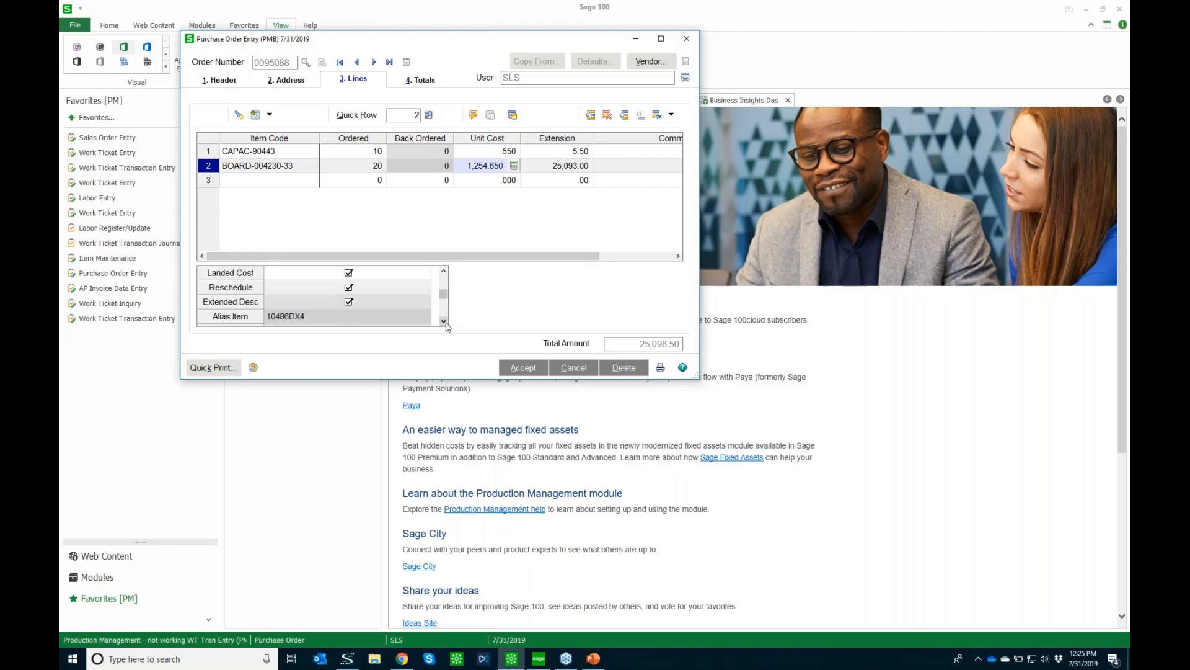
click(444, 321)
click(444, 322)
click(444, 322)
click(444, 322)
click(444, 322)
click(444, 321)
click(443, 322)
click(444, 322)
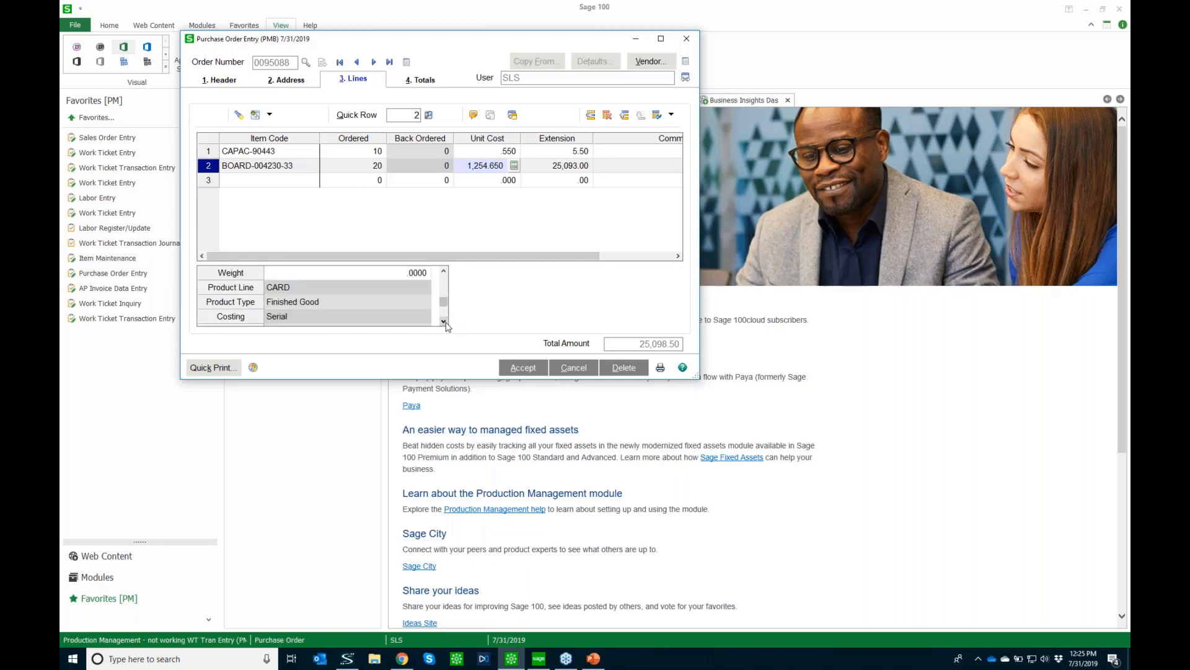
click(444, 321)
click(444, 322)
click(444, 322)
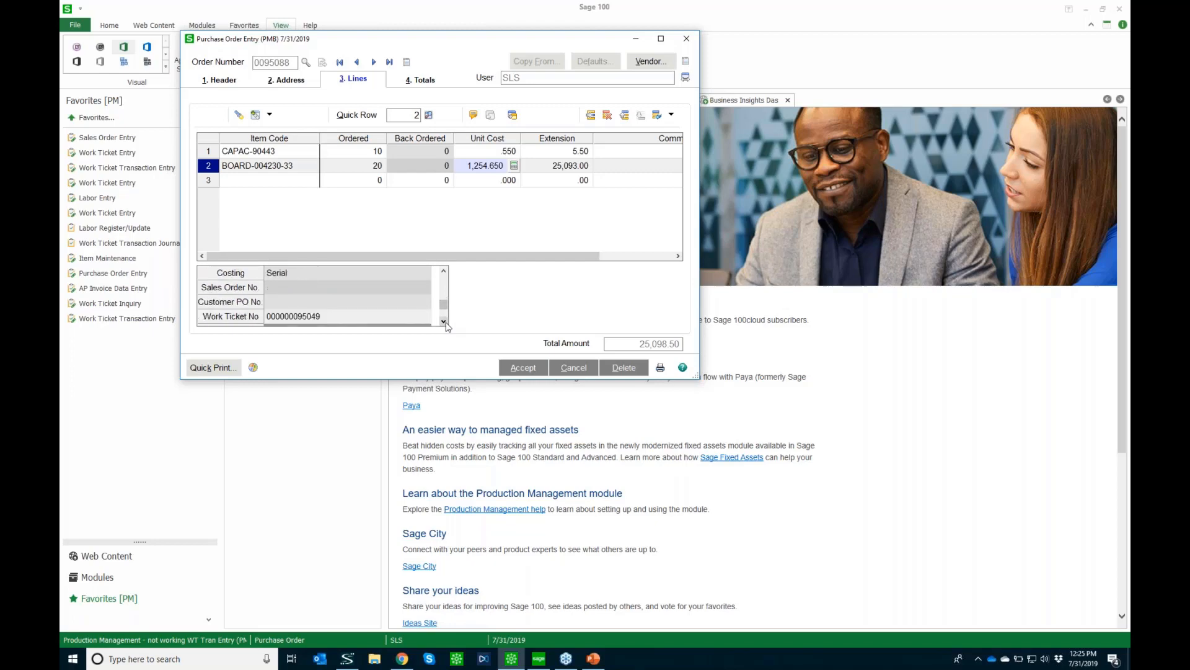
click(444, 321)
click(444, 321)
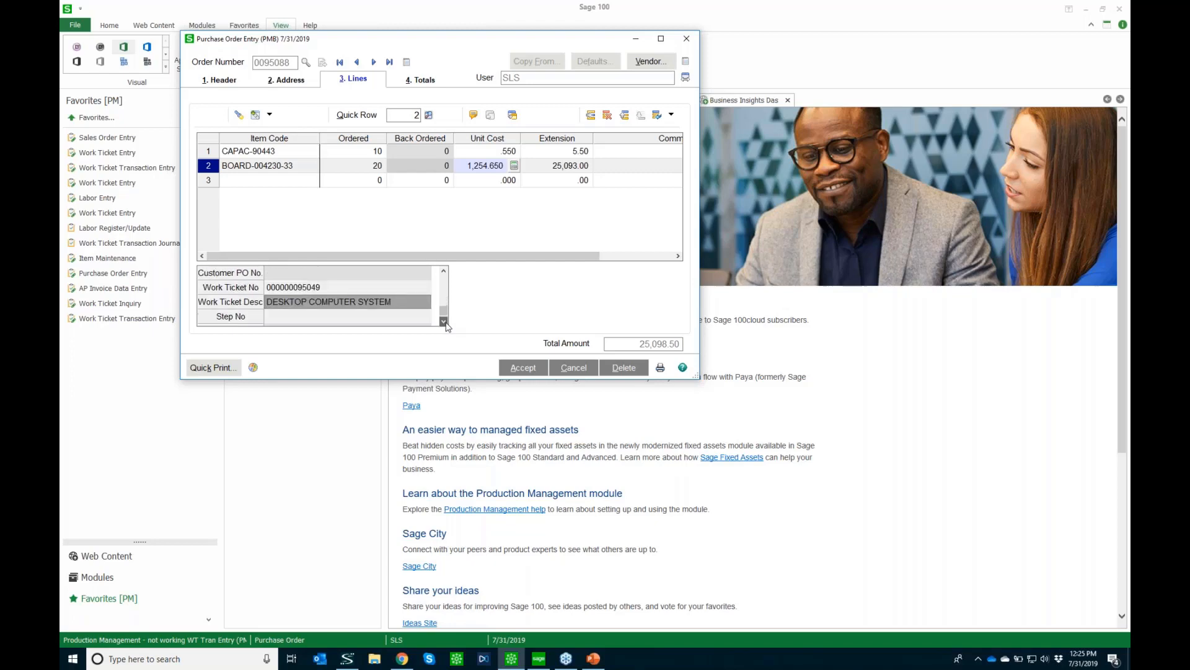
click(350, 317)
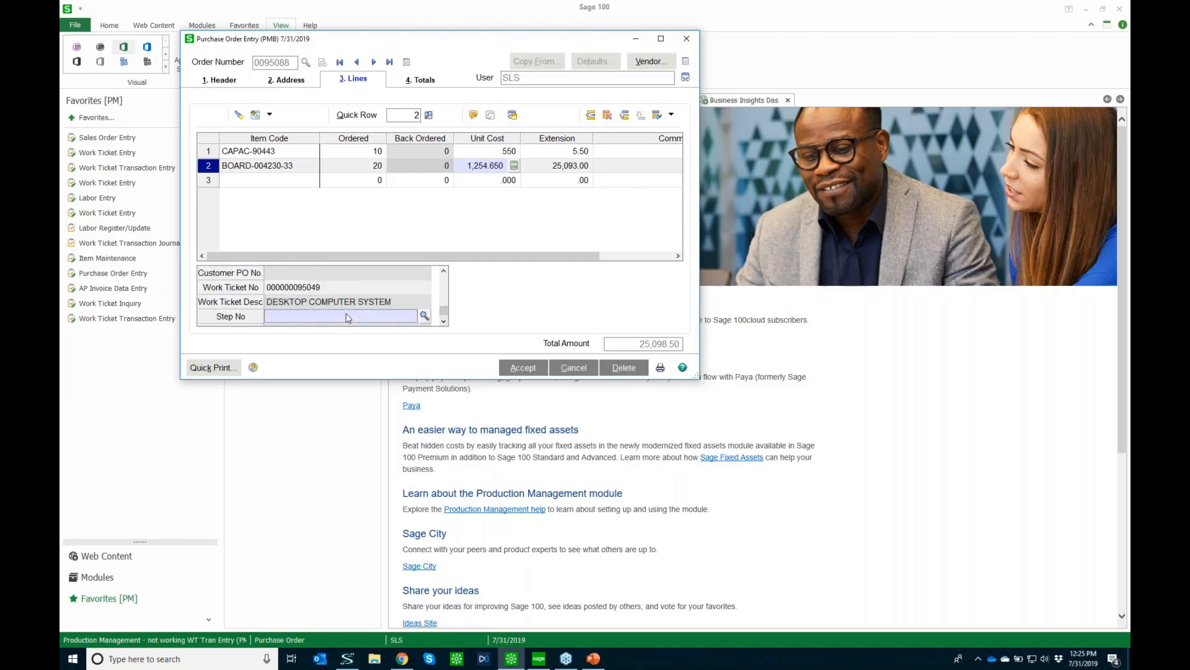
click(425, 316)
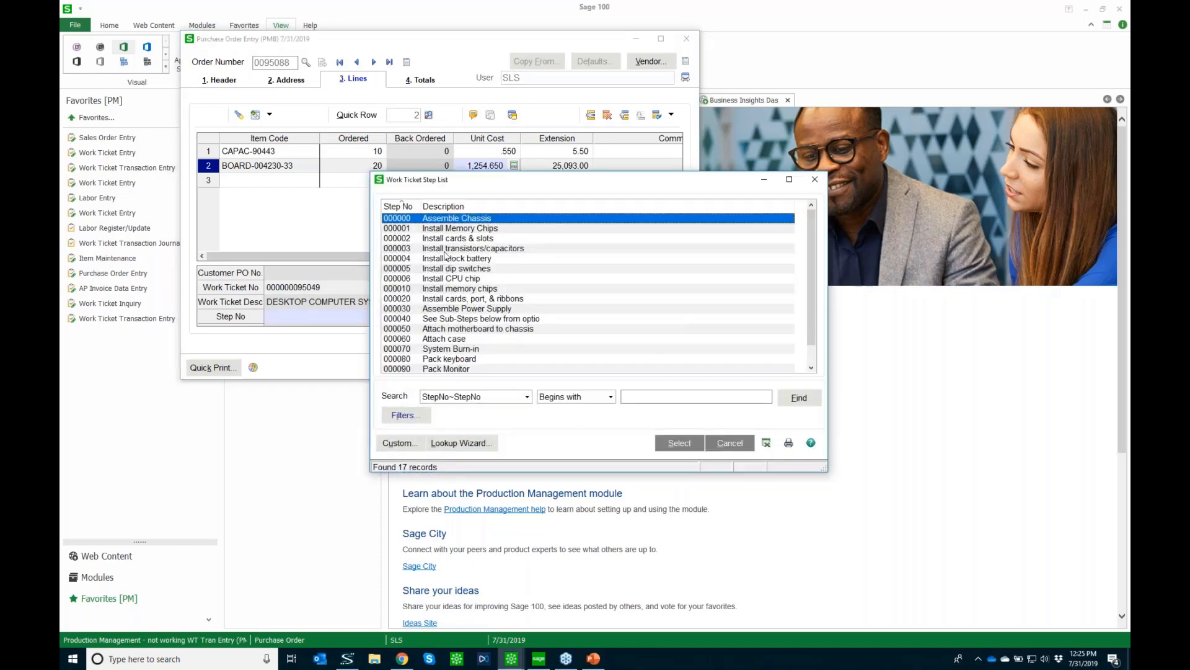
click(426, 289)
double_click(426, 289)
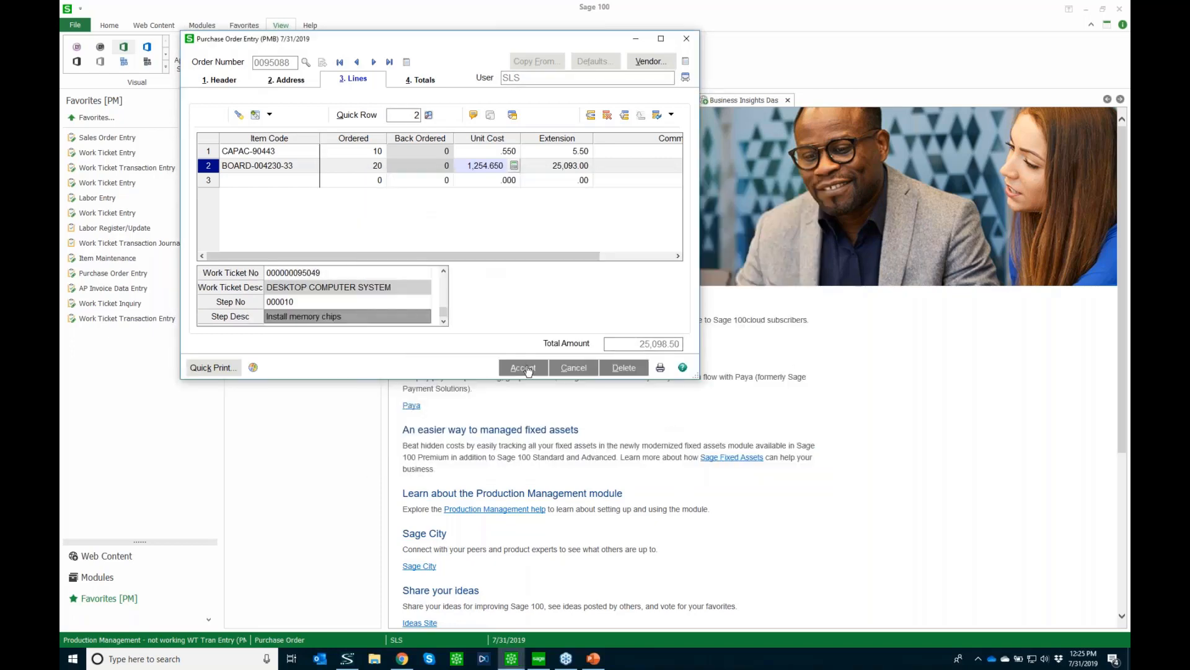
click(524, 369)
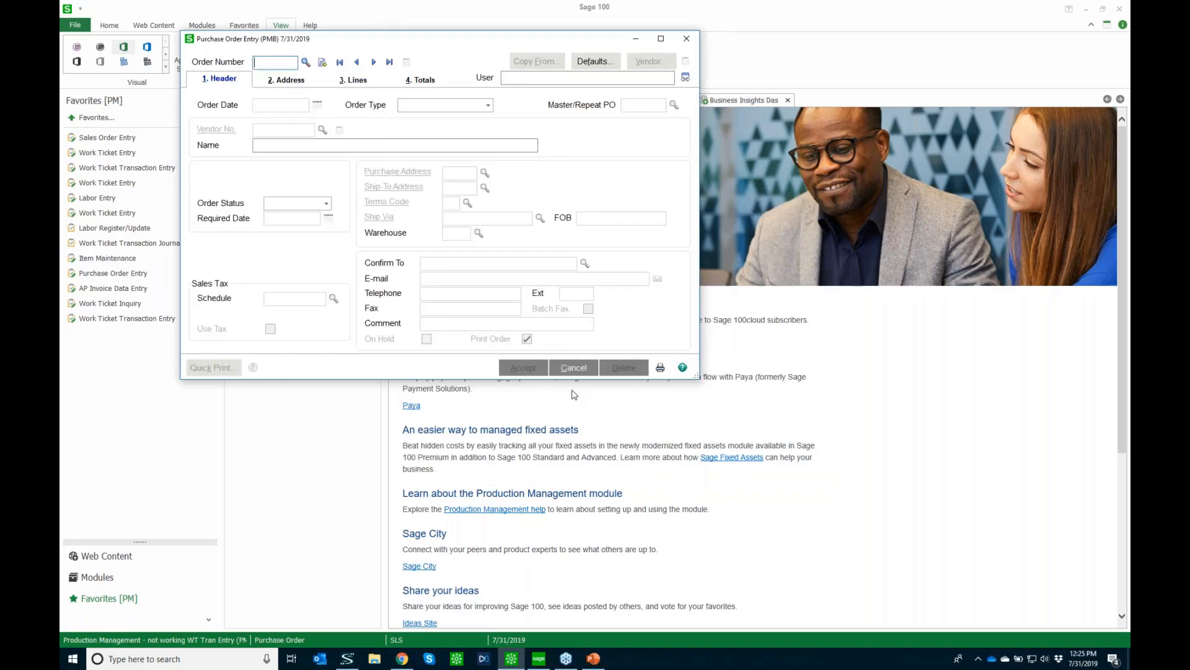
click(687, 39)
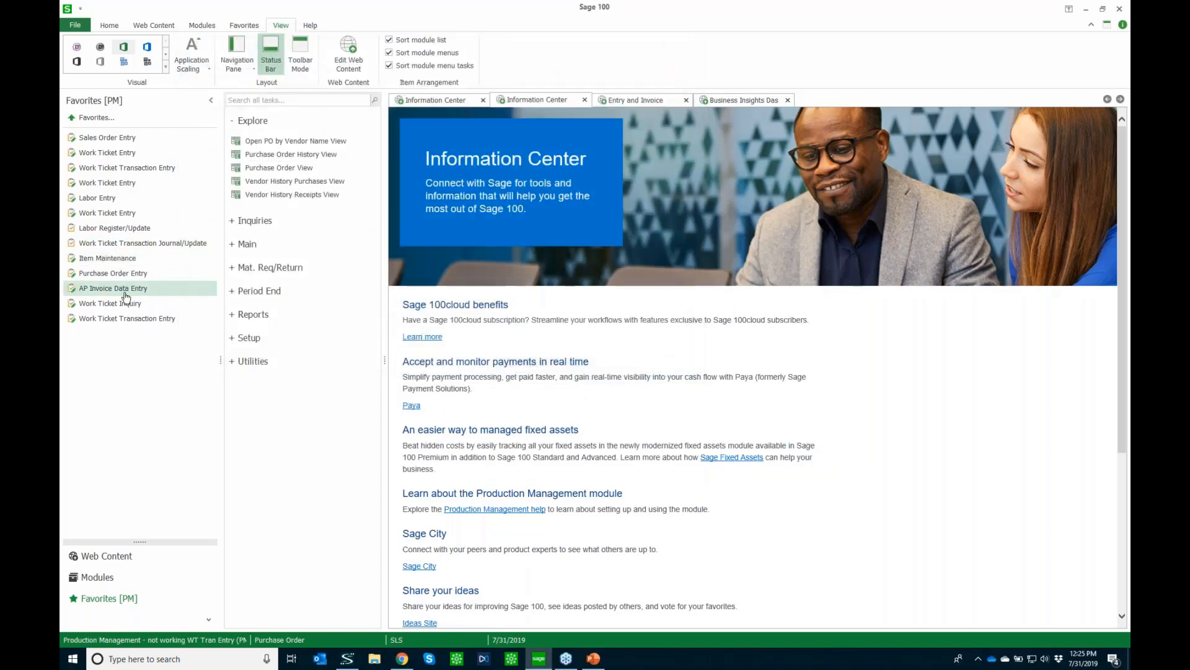
Step: Reopen the most recent work ticket and examine the motherboard line's step, required and issued quantities among its materials
click(117, 217)
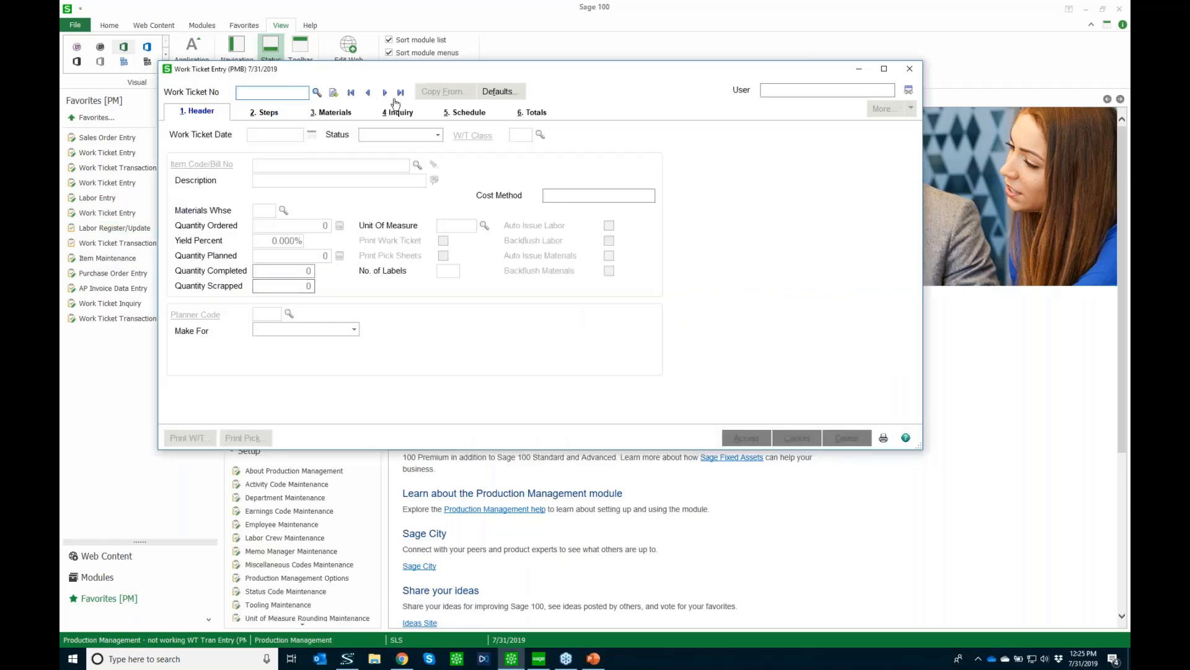
click(401, 95)
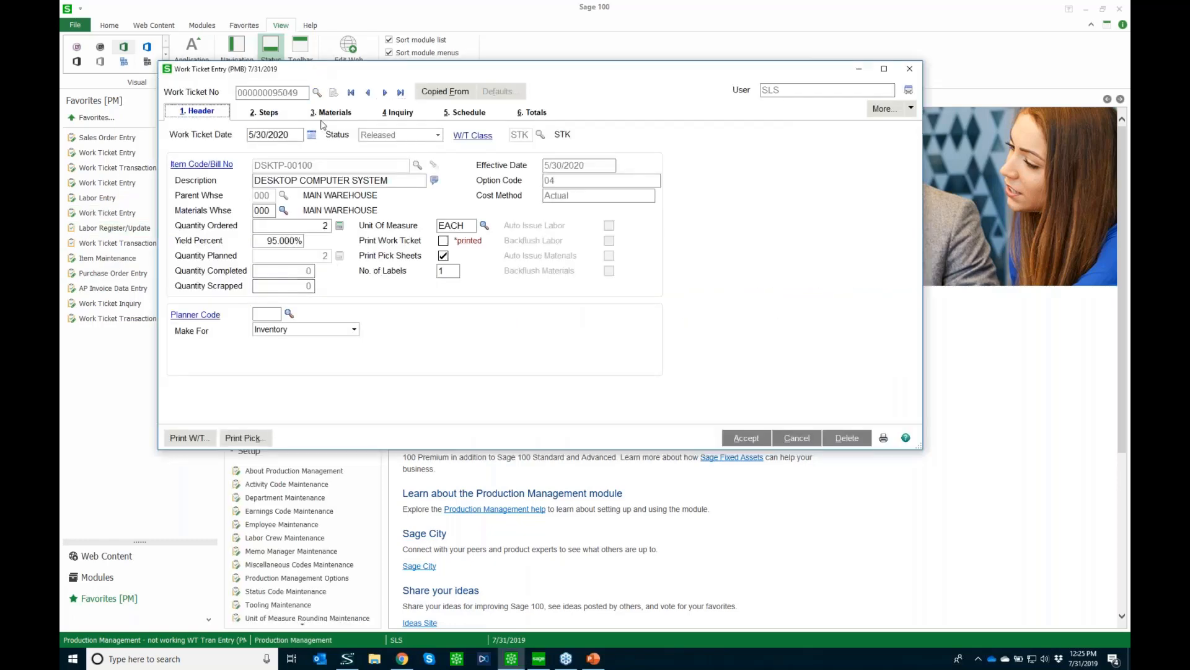
click(344, 114)
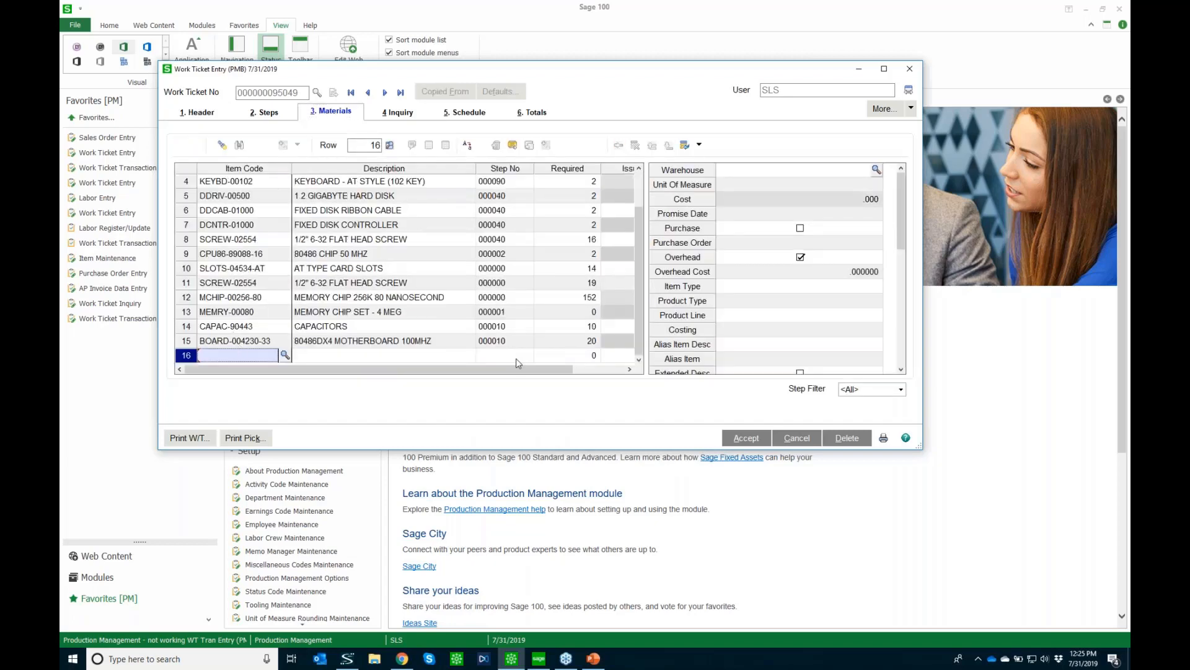
double_click(432, 341)
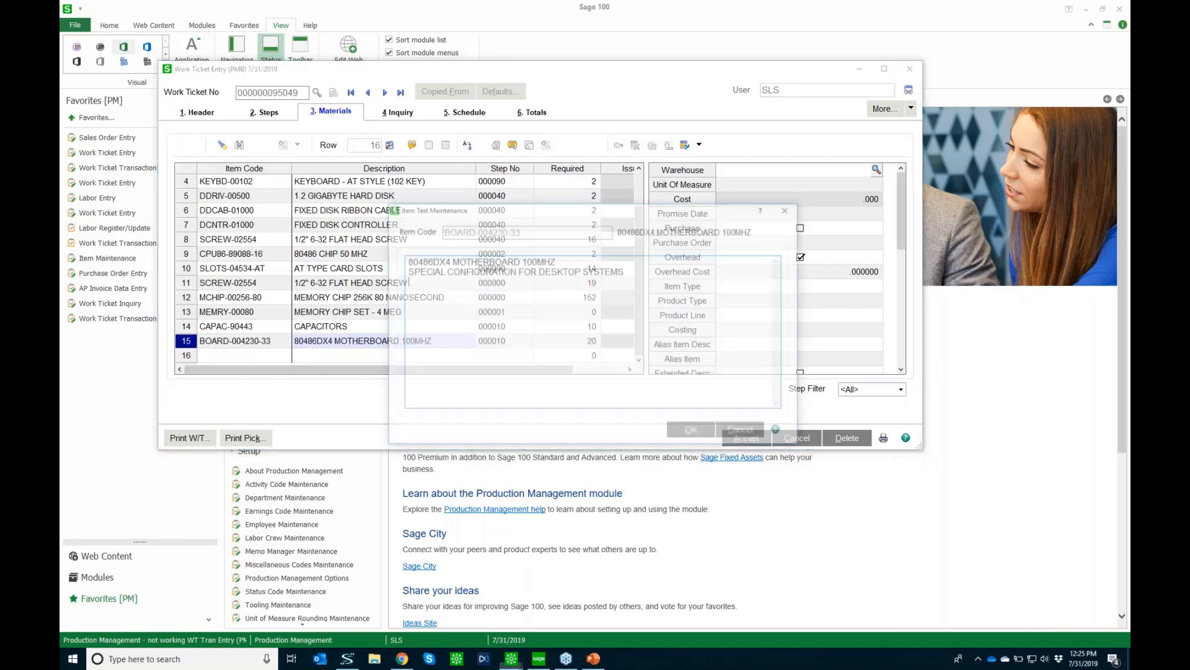
click(785, 211)
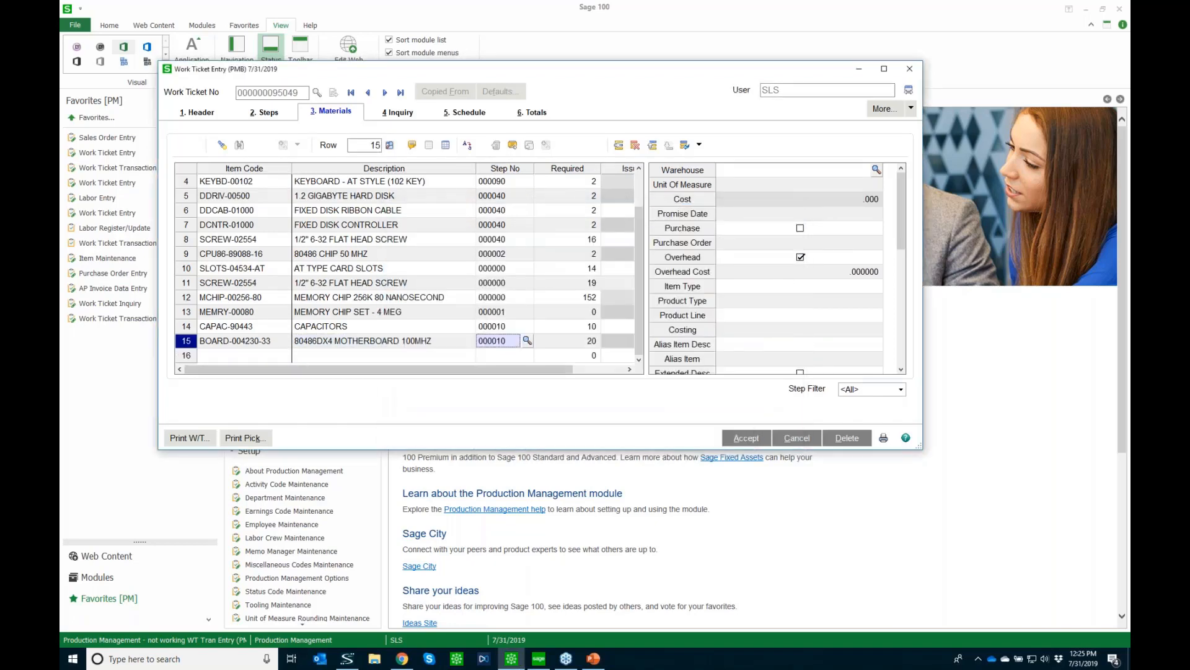
drag(534, 370, 629, 372)
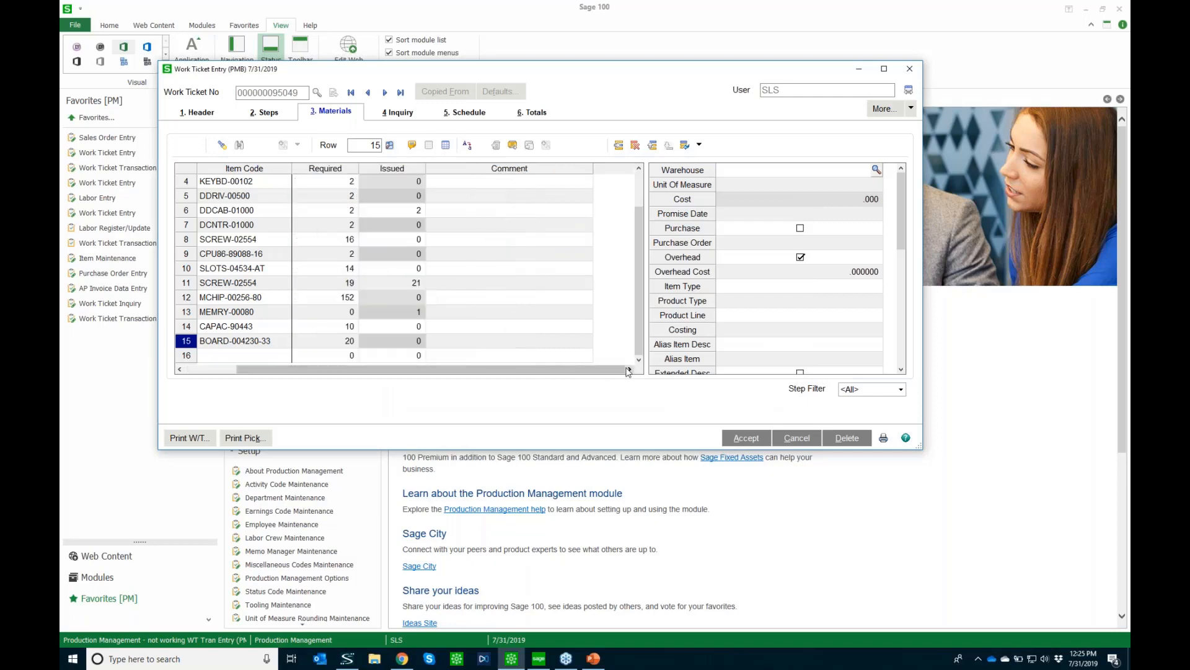
Step: Check the motherboard line's description and step number among the work ticket materials, and close the ticket
click(218, 341)
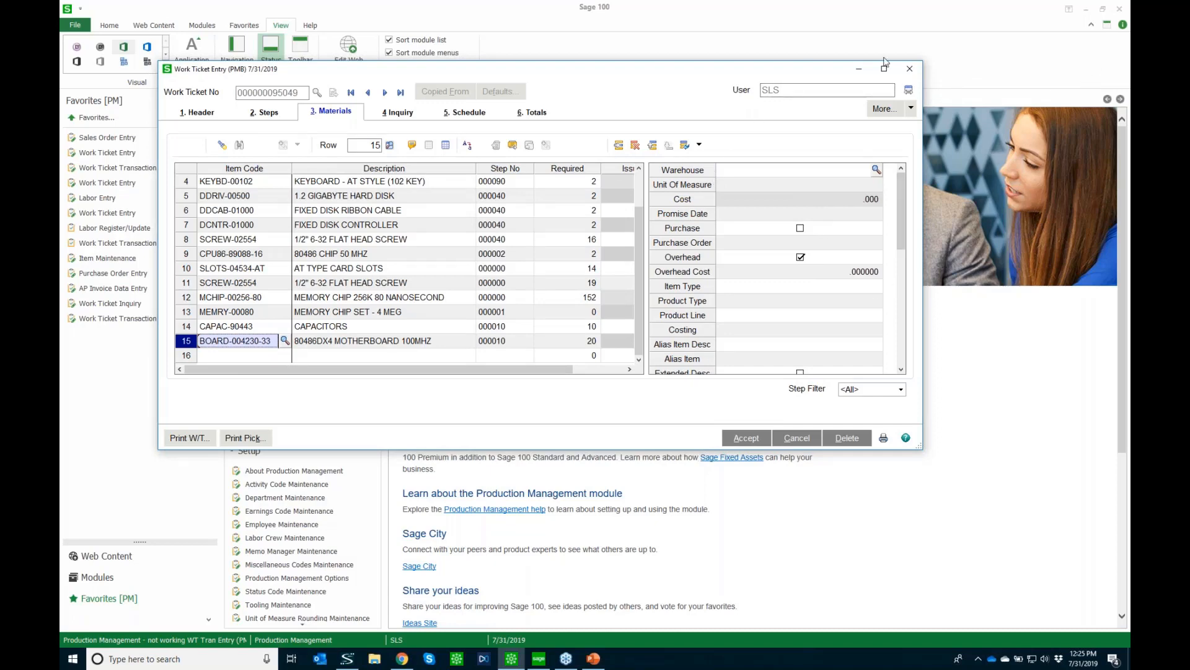
click(910, 68)
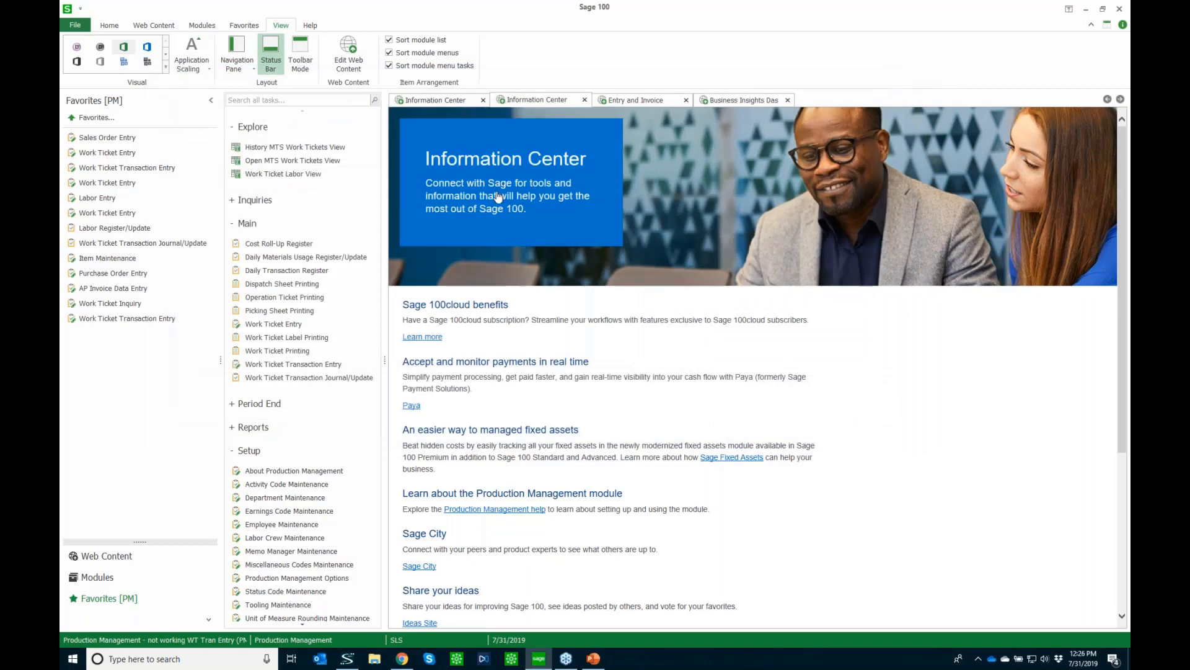
Step: Start an A/P invoice for vendor MINCOM, Minco Computers, dated 7/31/2019, with invoice number 159 and an invoice amount of 250.00
click(97, 289)
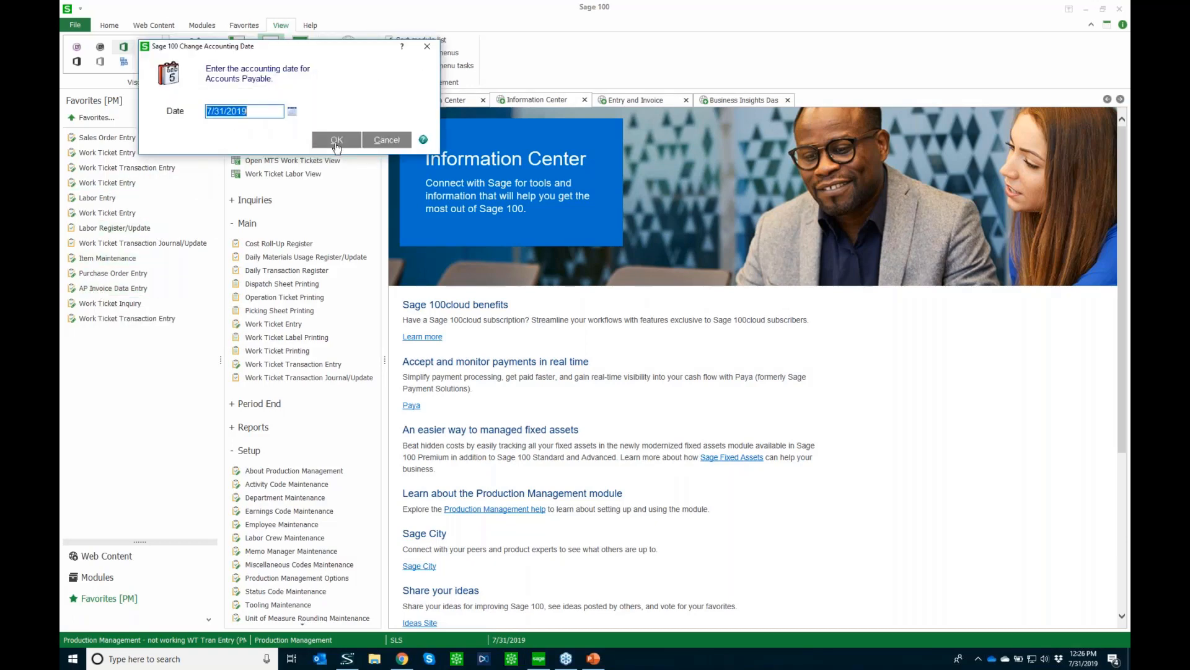
click(336, 141)
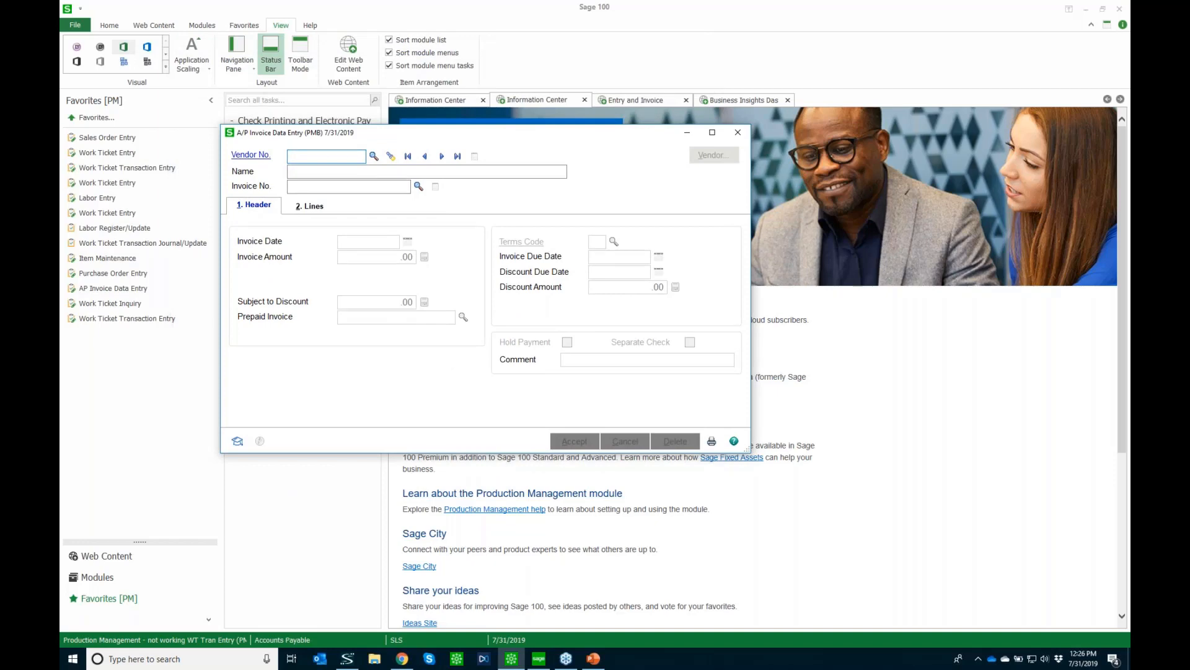
click(374, 156)
click(455, 262)
double_click(456, 260)
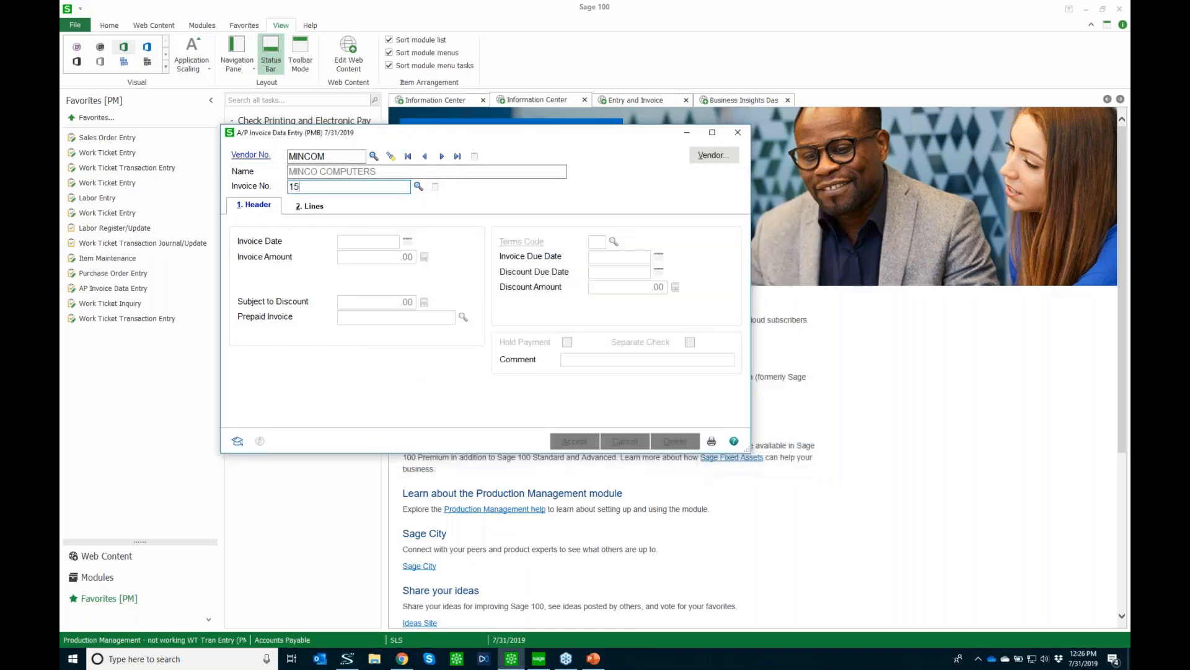
key(Tab)
key(Tab)
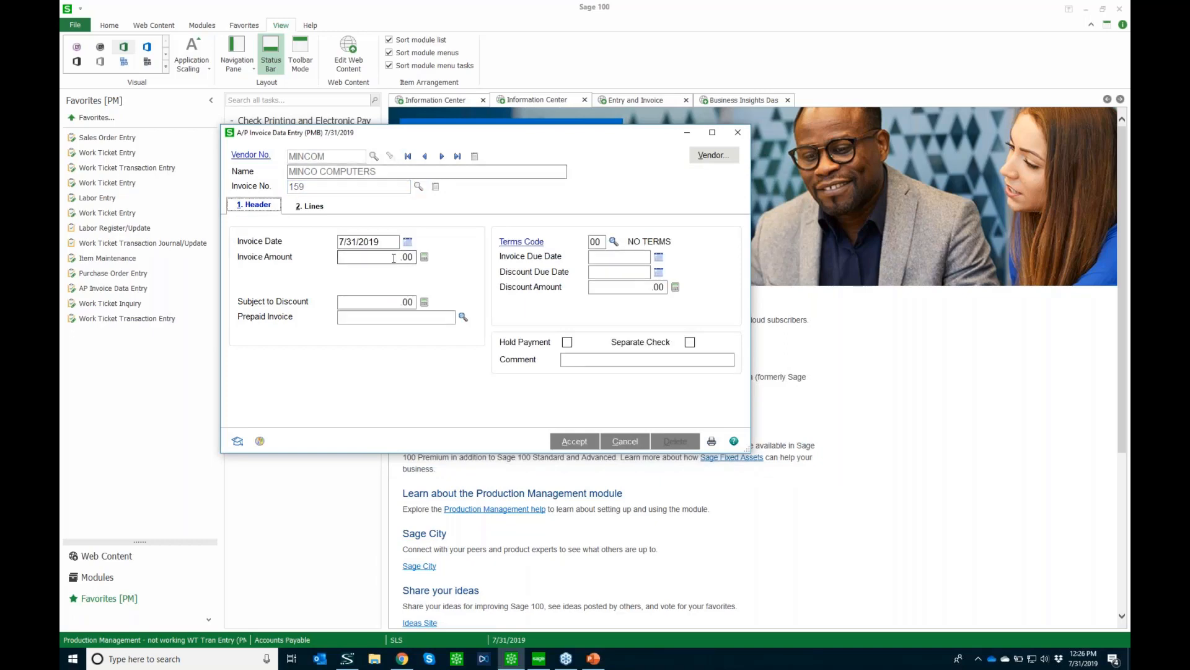
text(250)
key(Tab)
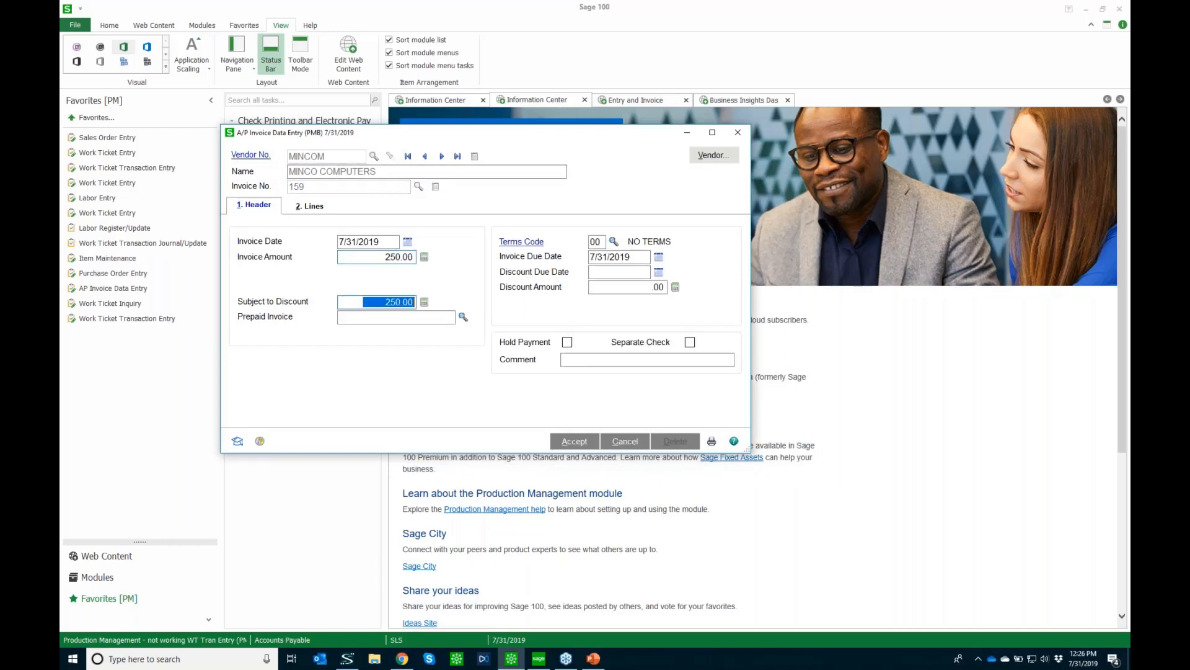
Step: Add an invoice line on the Freight Charges general ledger account with an amount of 250.00
click(309, 207)
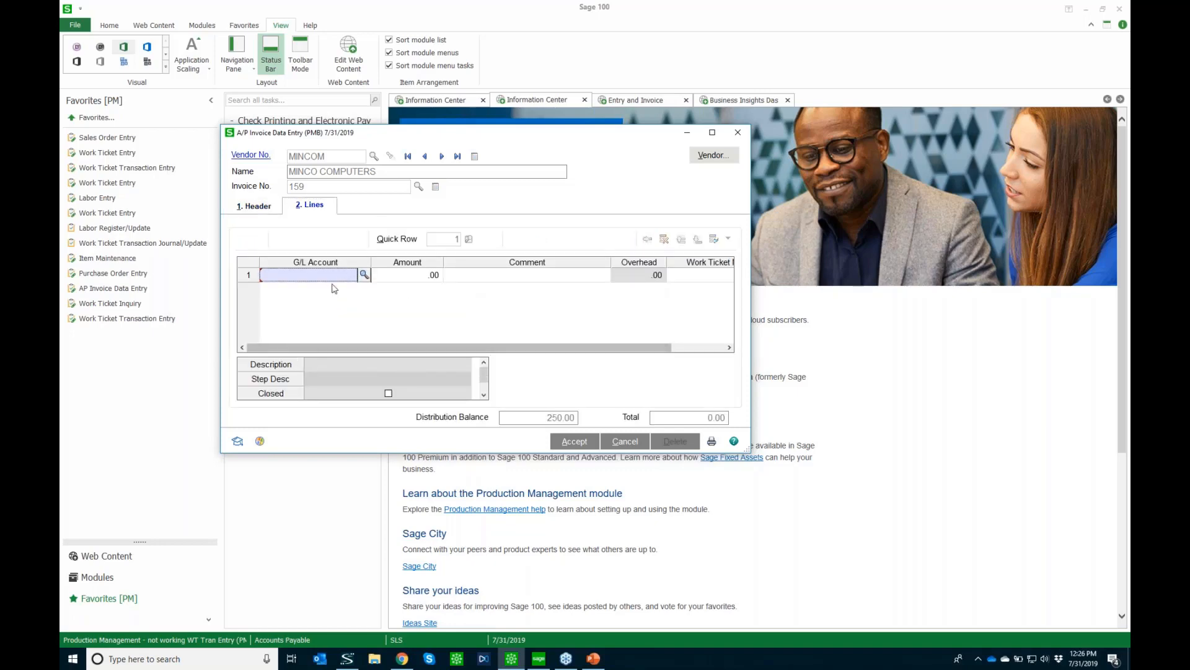
click(364, 275)
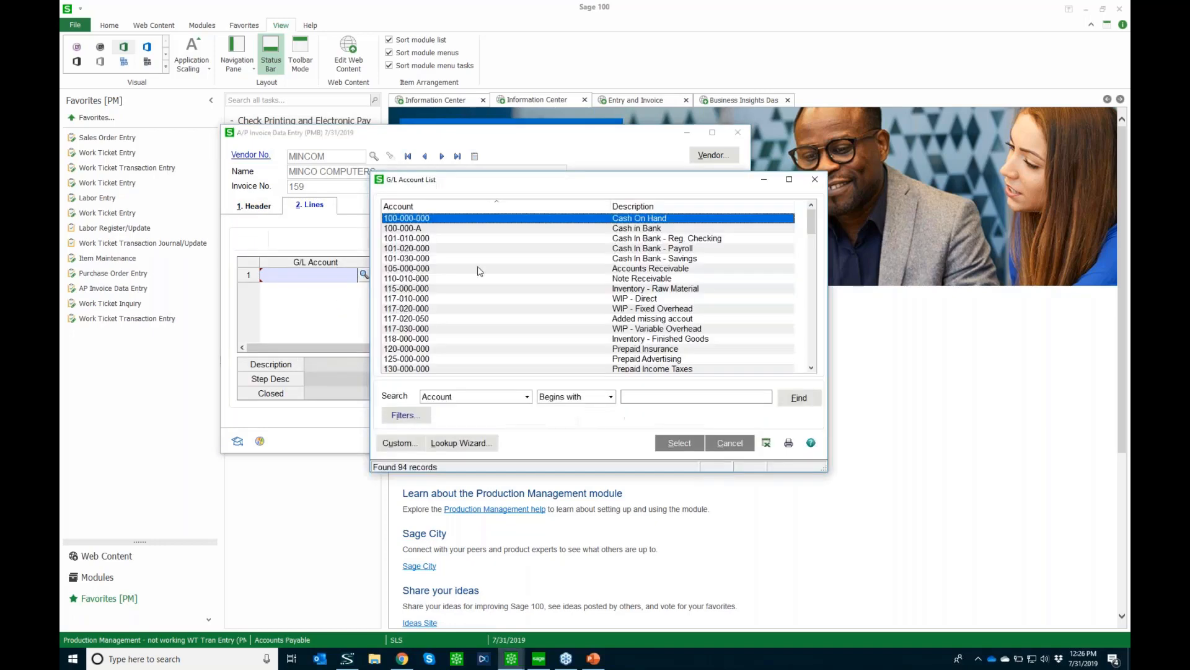
key(4)
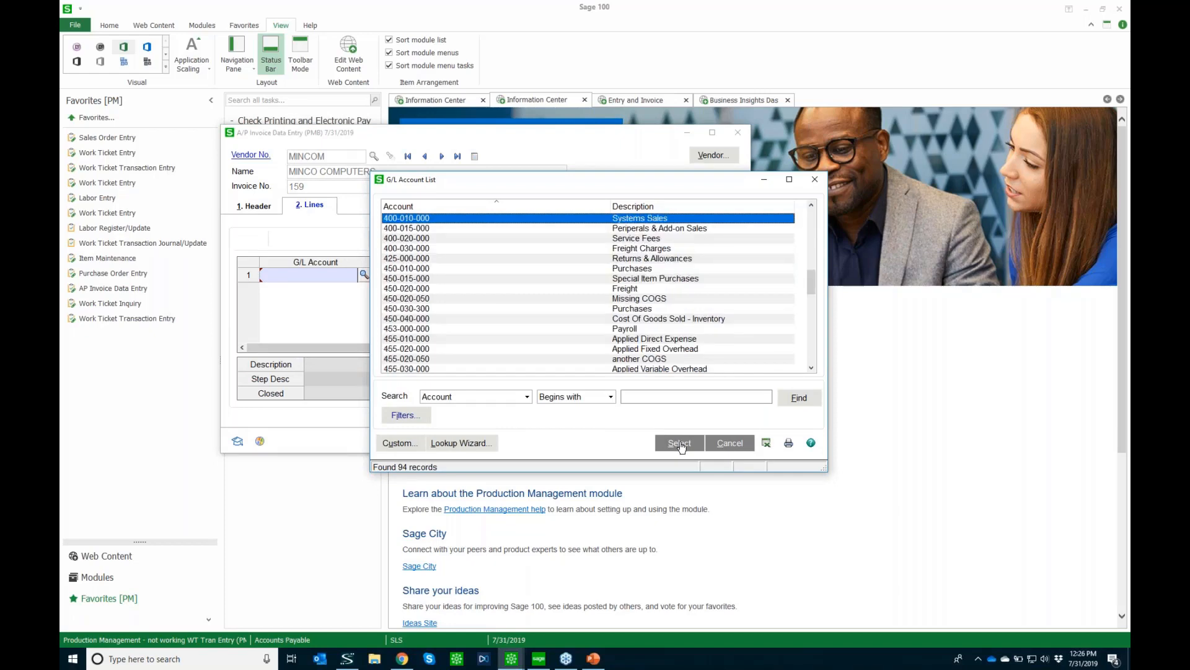
click(661, 248)
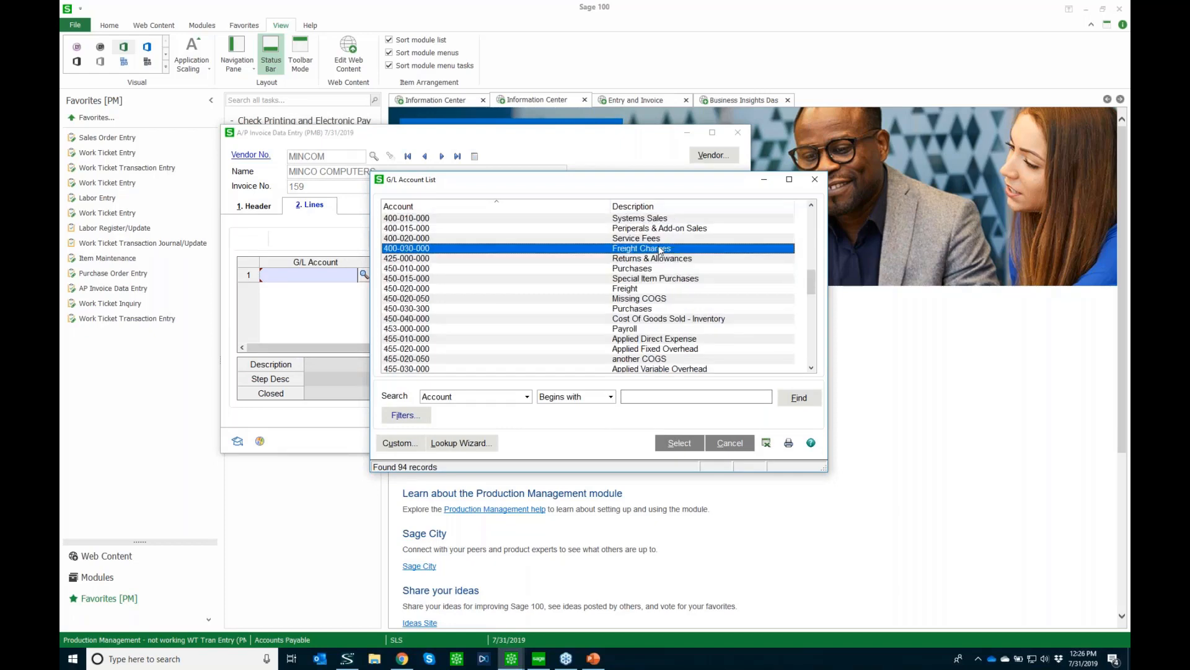
double_click(661, 248)
text(.05)
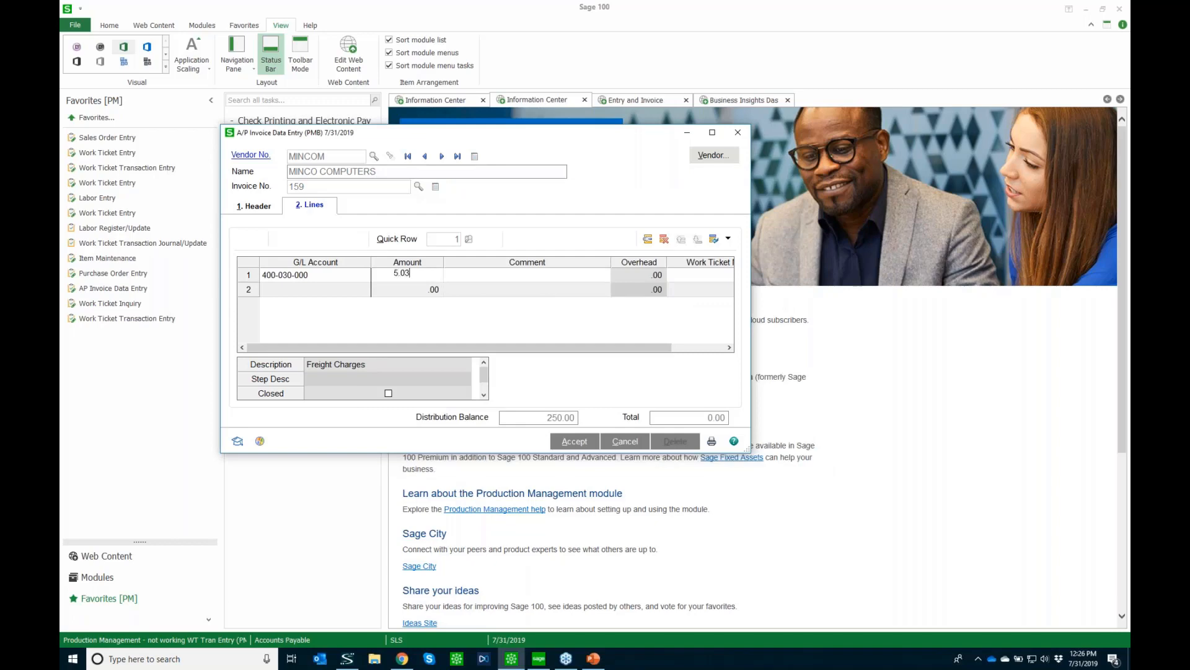
text(250)
key(Tab)
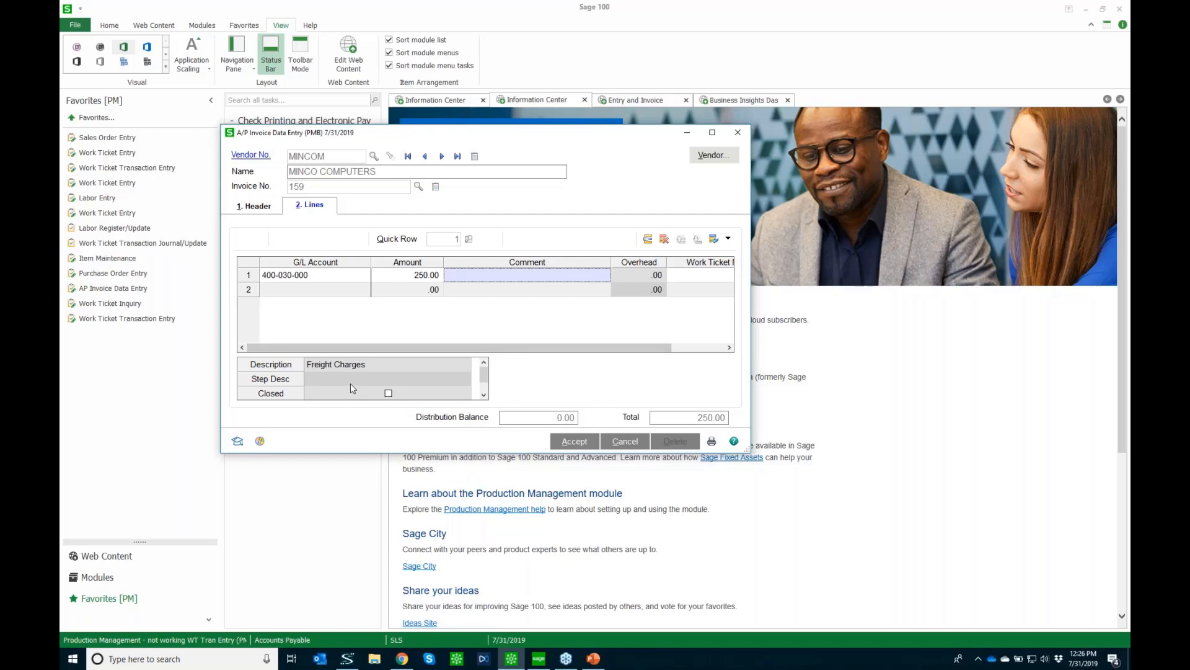
Step: Link the invoice line to the desktop computer system work ticket at step 000100, Documentation Packaging, and save the invoice
click(709, 275)
click(682, 275)
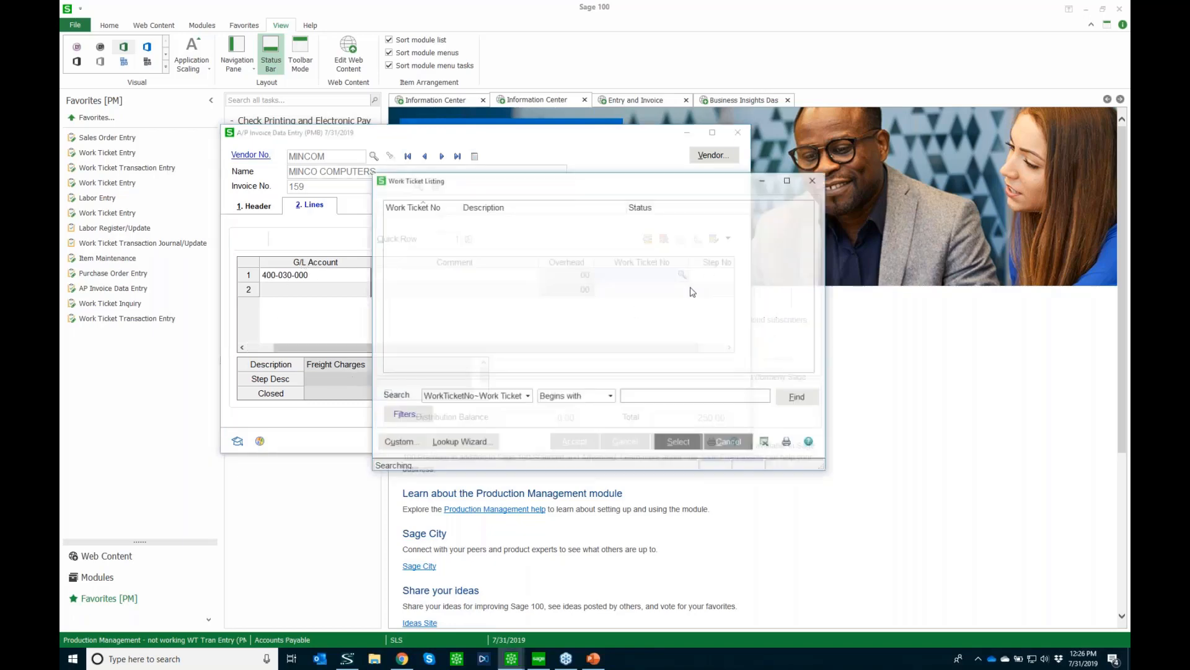
double_click(511, 310)
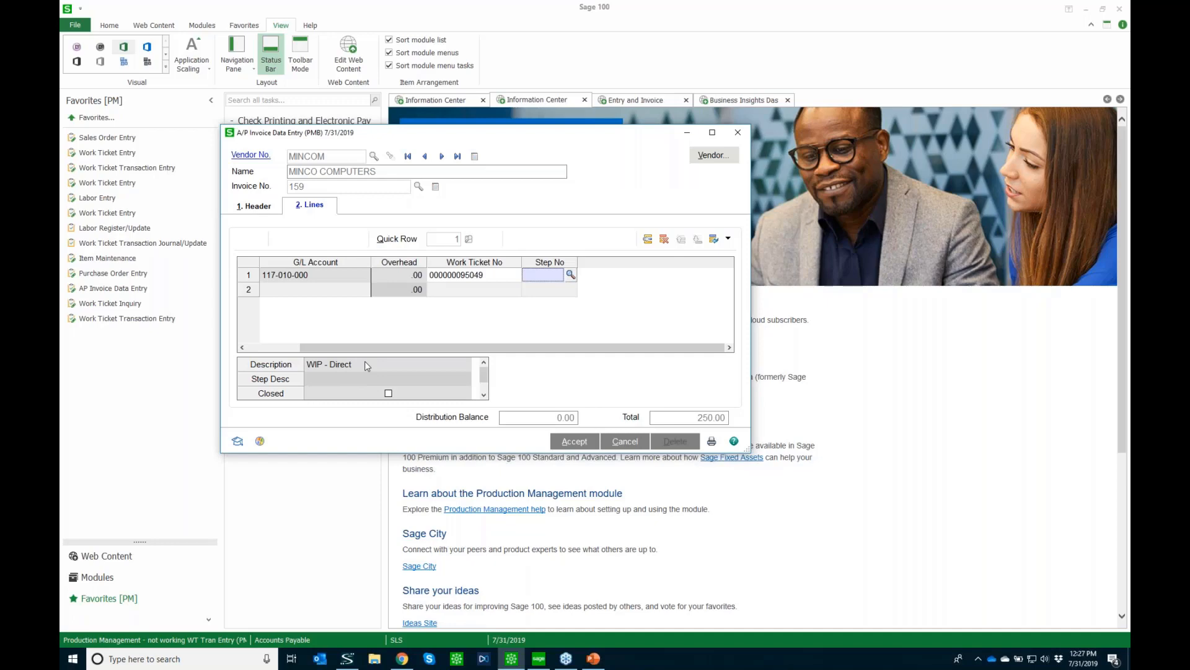
click(570, 275)
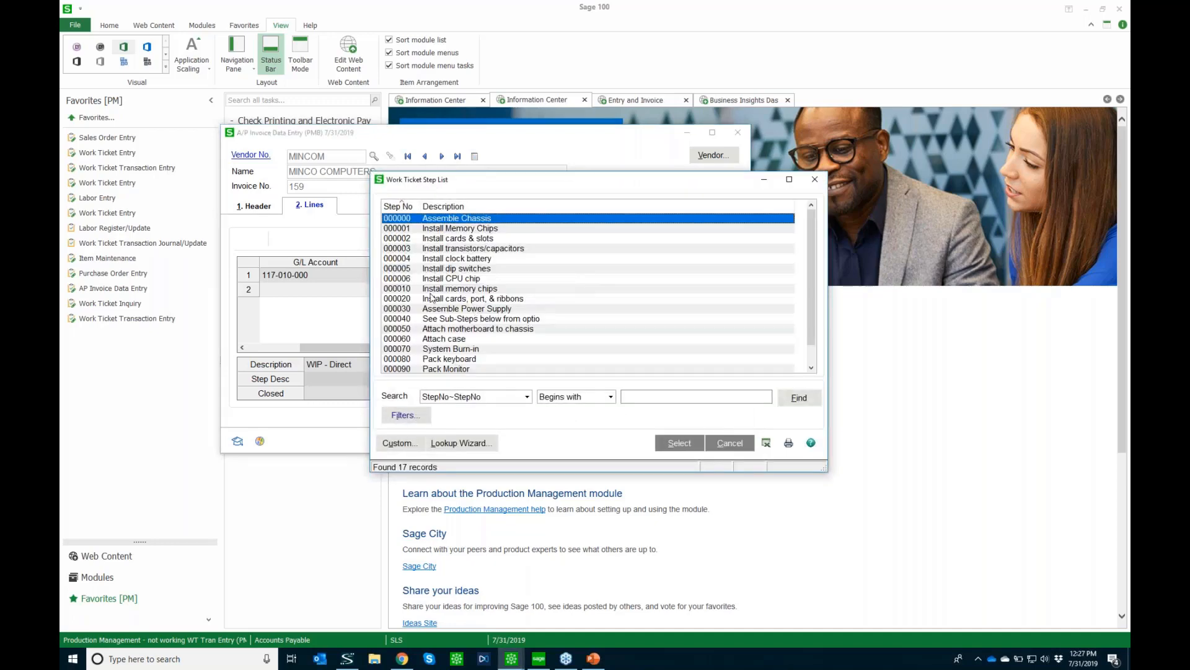
scroll(450, 366, down, 1)
click(442, 363)
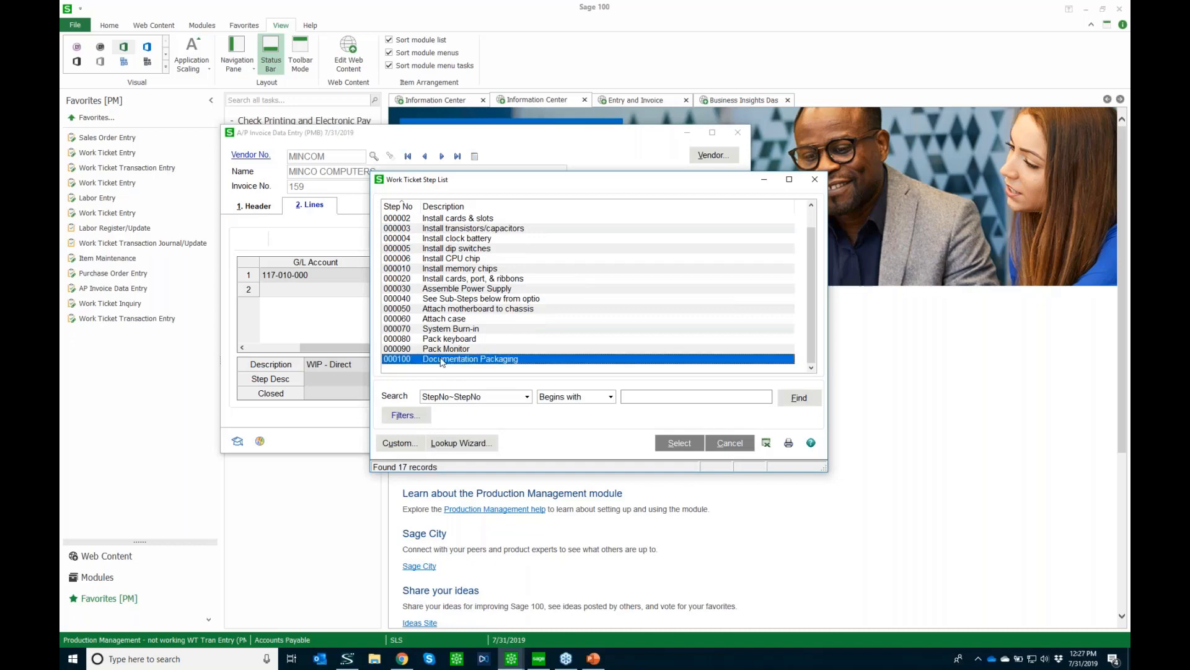
double_click(442, 363)
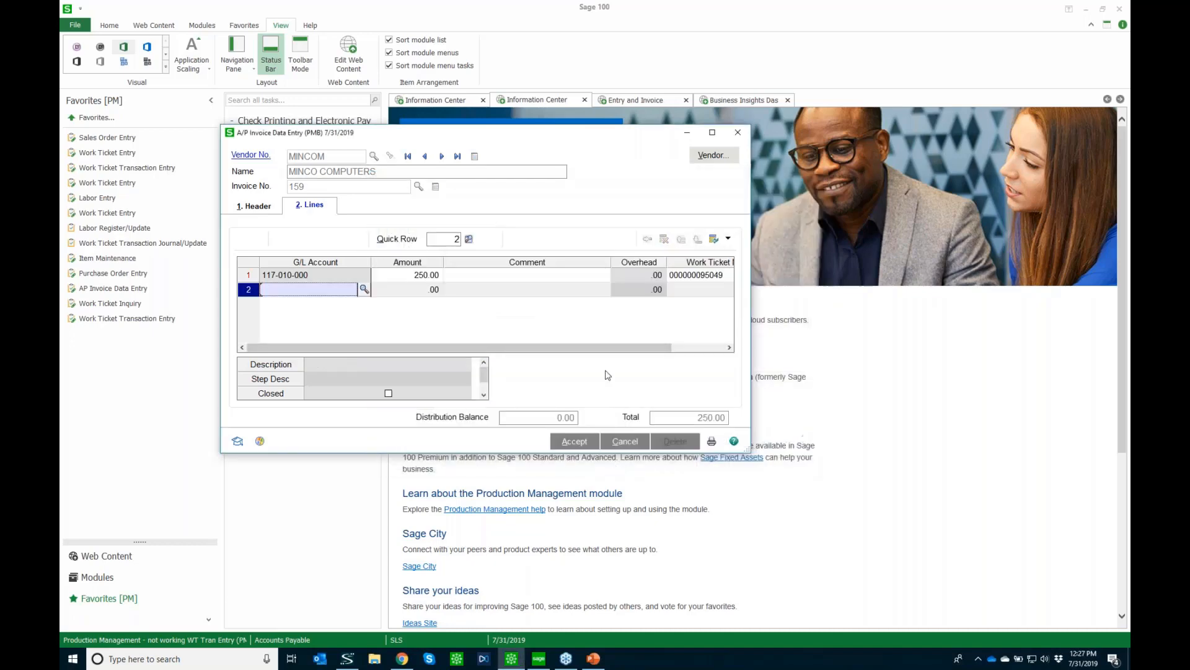
click(576, 441)
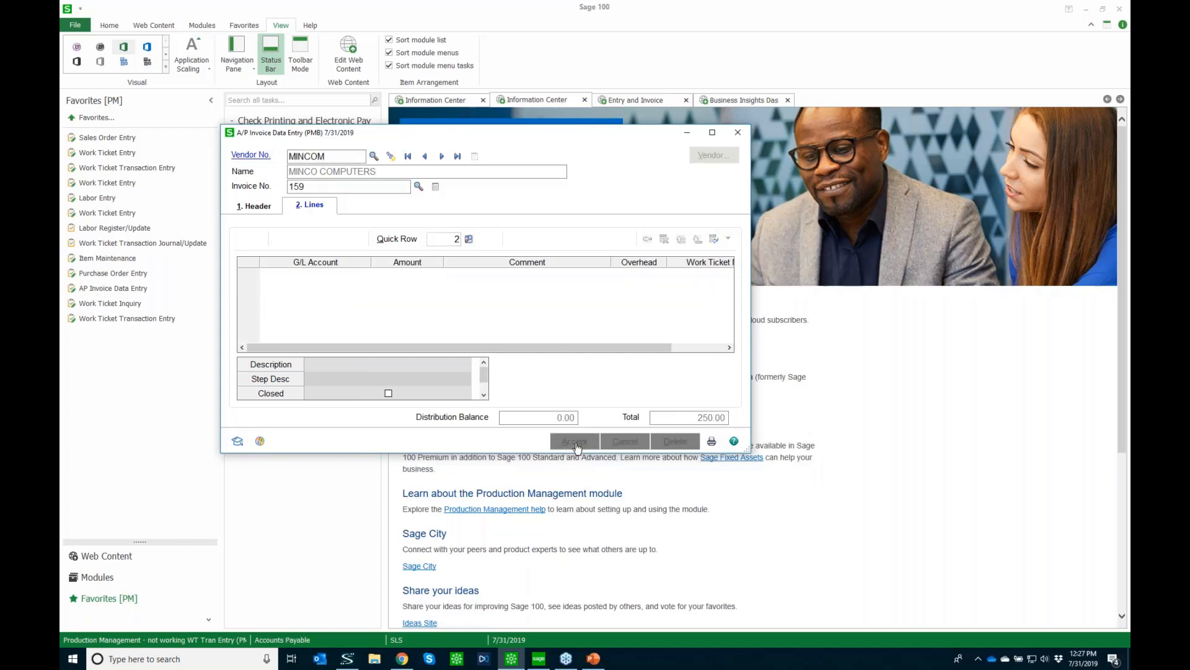
Step: Preview the Accounts Payable Invoice Register with a posting date of 5/31/2020 and update the register
click(712, 441)
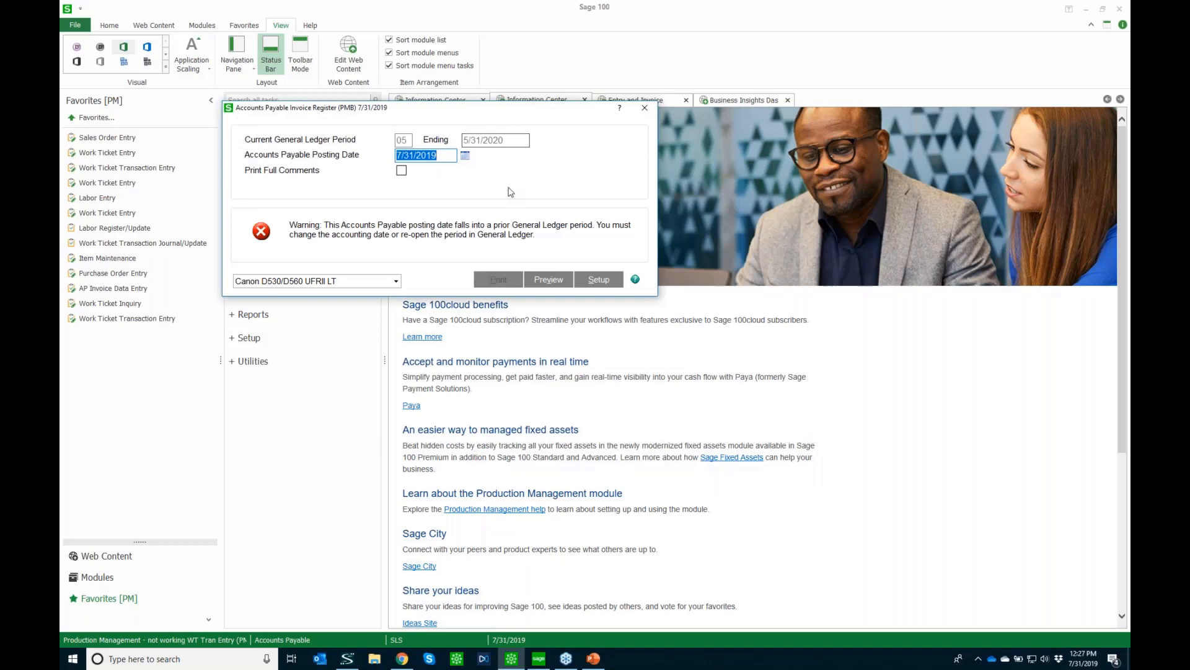
text(5/31/2020)
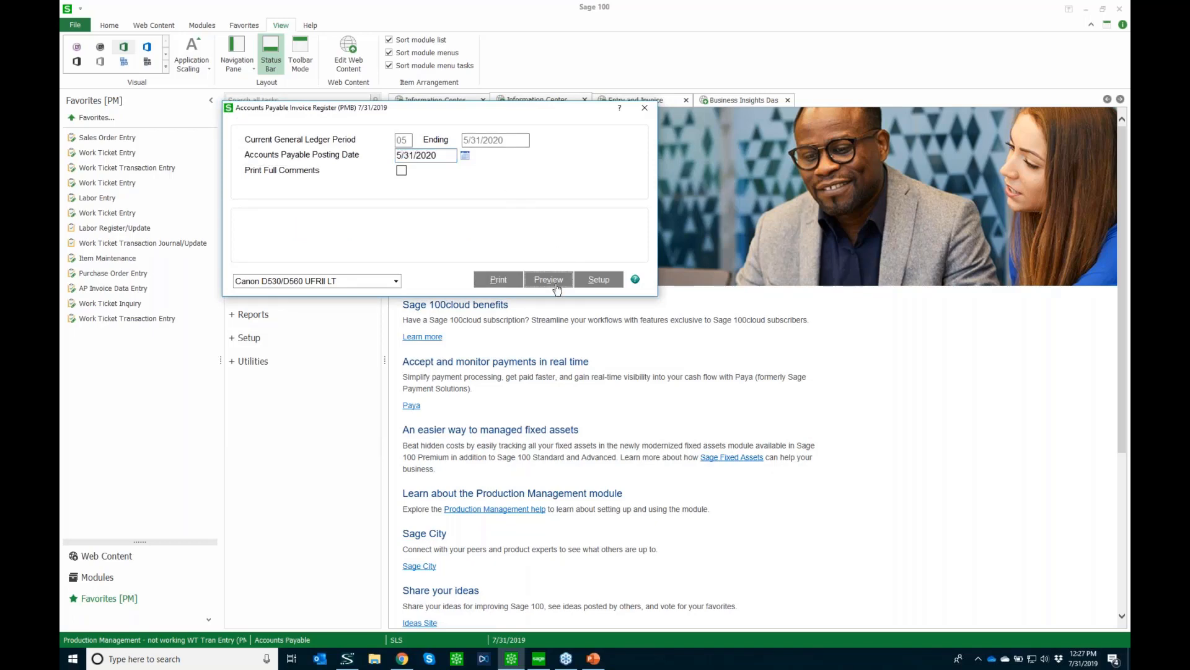
click(556, 288)
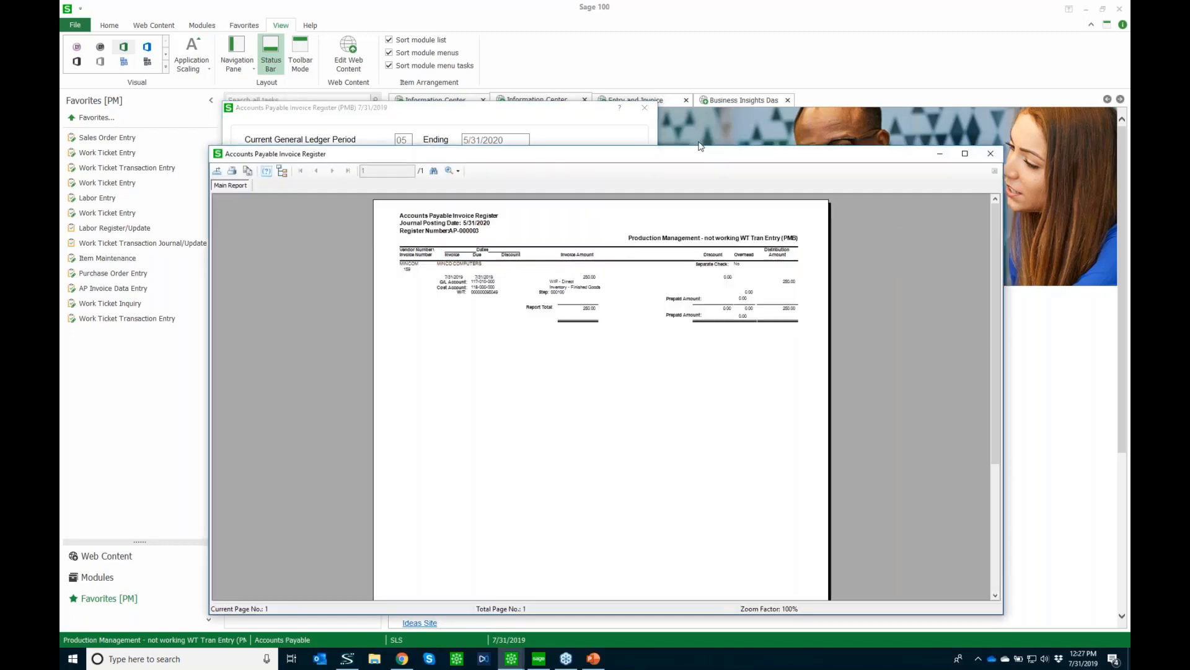
drag(695, 155, 617, 69)
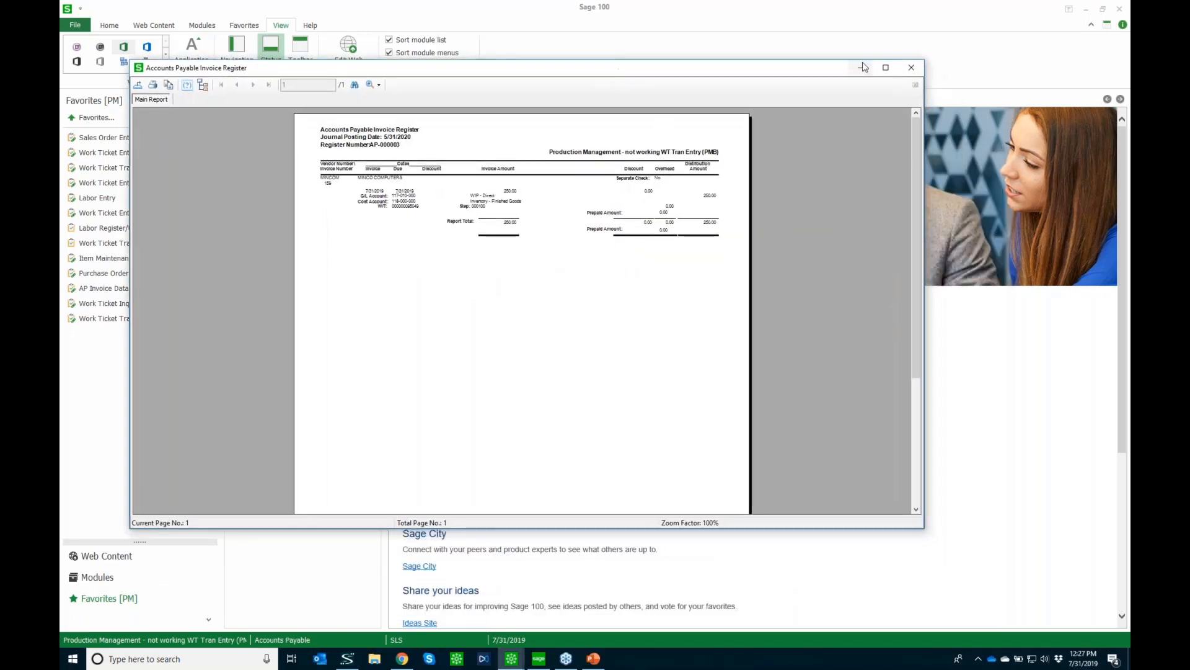
click(911, 69)
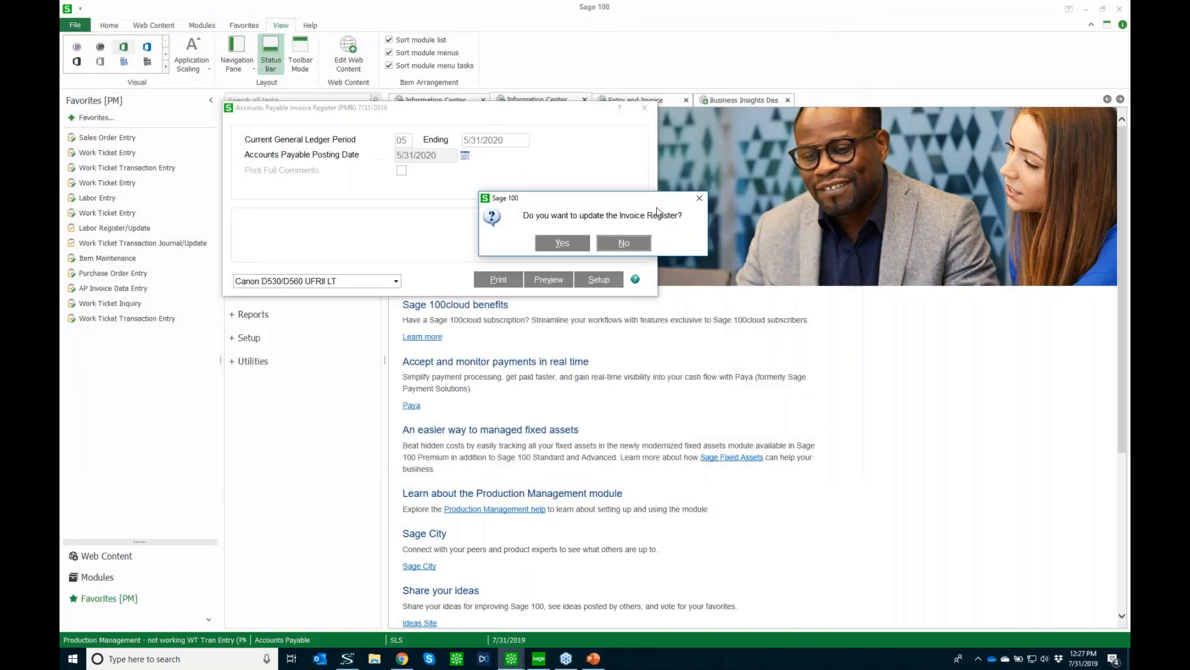
click(860, 23)
click(568, 245)
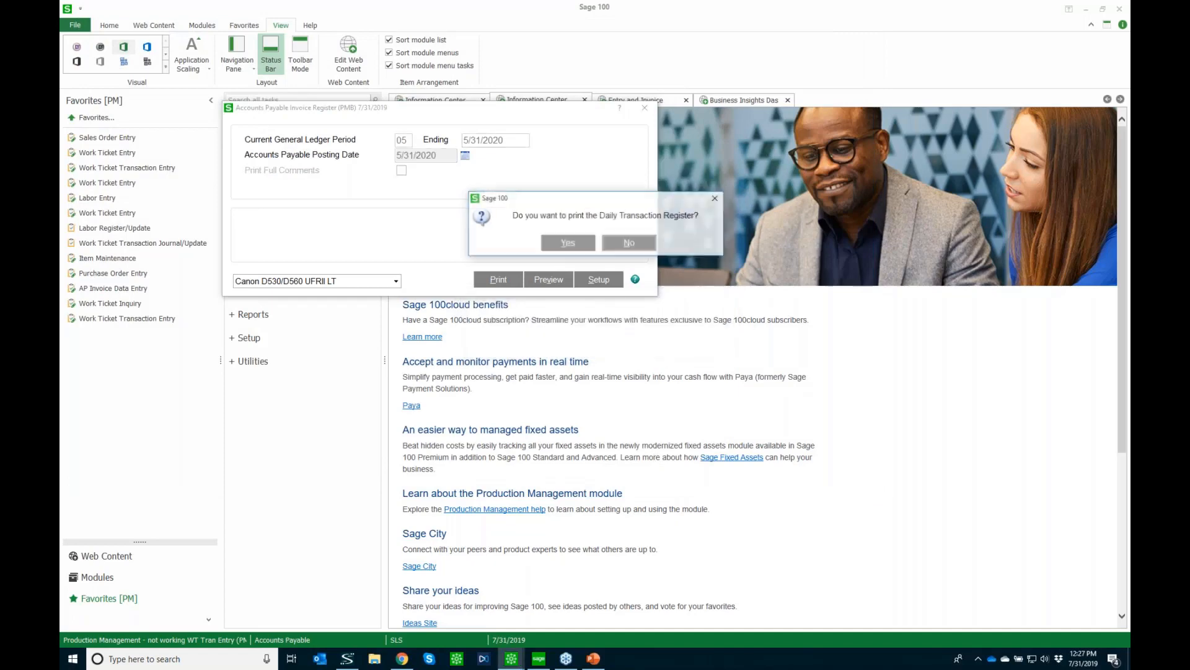
Step: Preview the Accounts Payable Daily Transaction Register and post its update
click(629, 243)
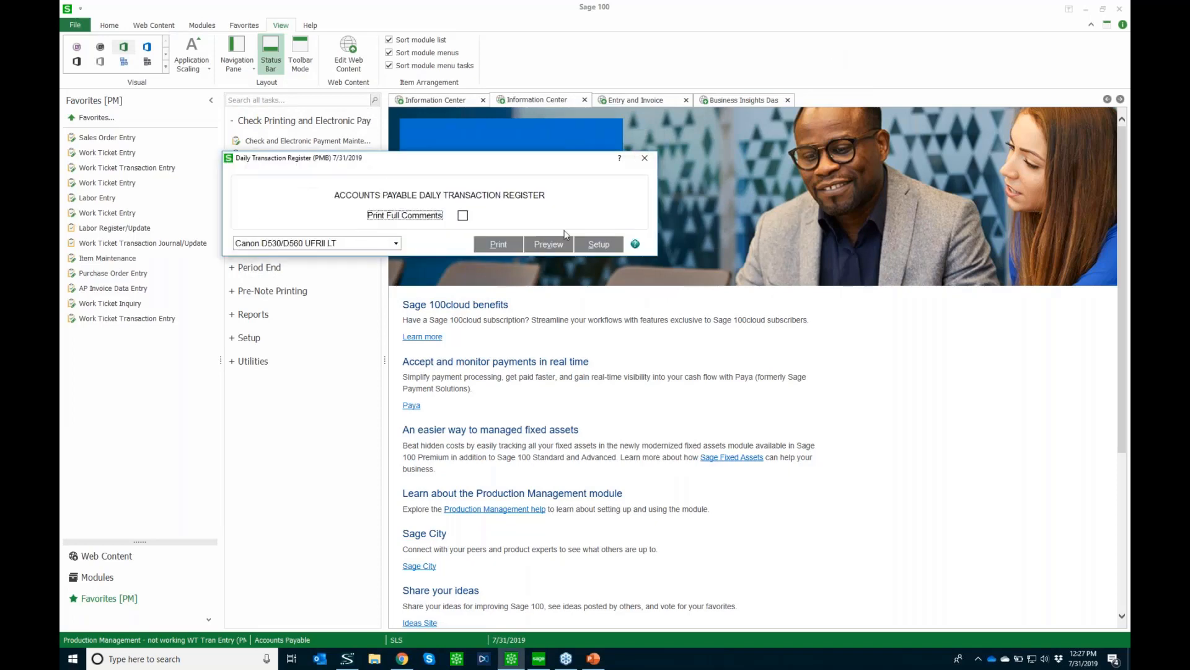
click(555, 250)
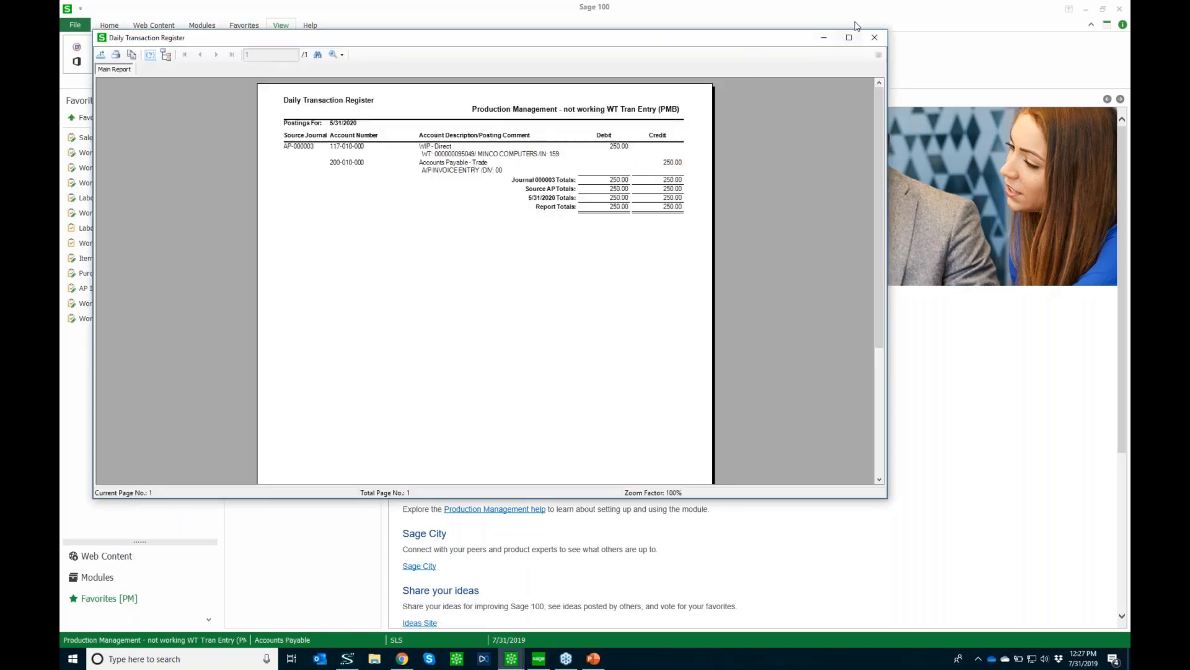
click(875, 37)
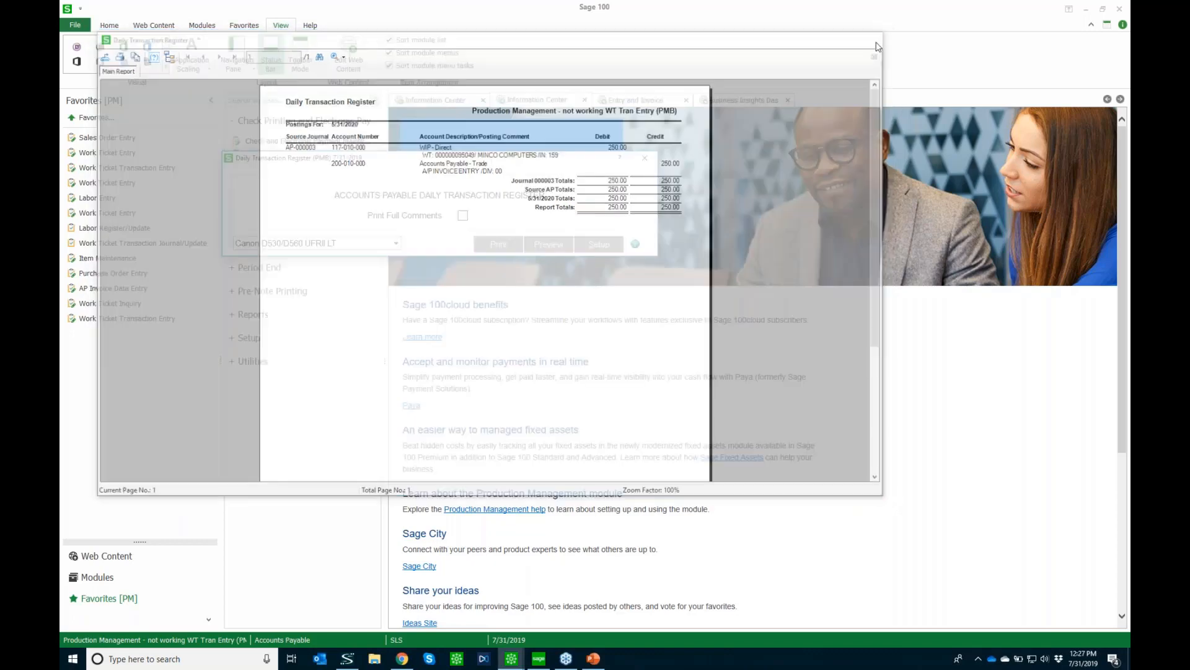
click(565, 243)
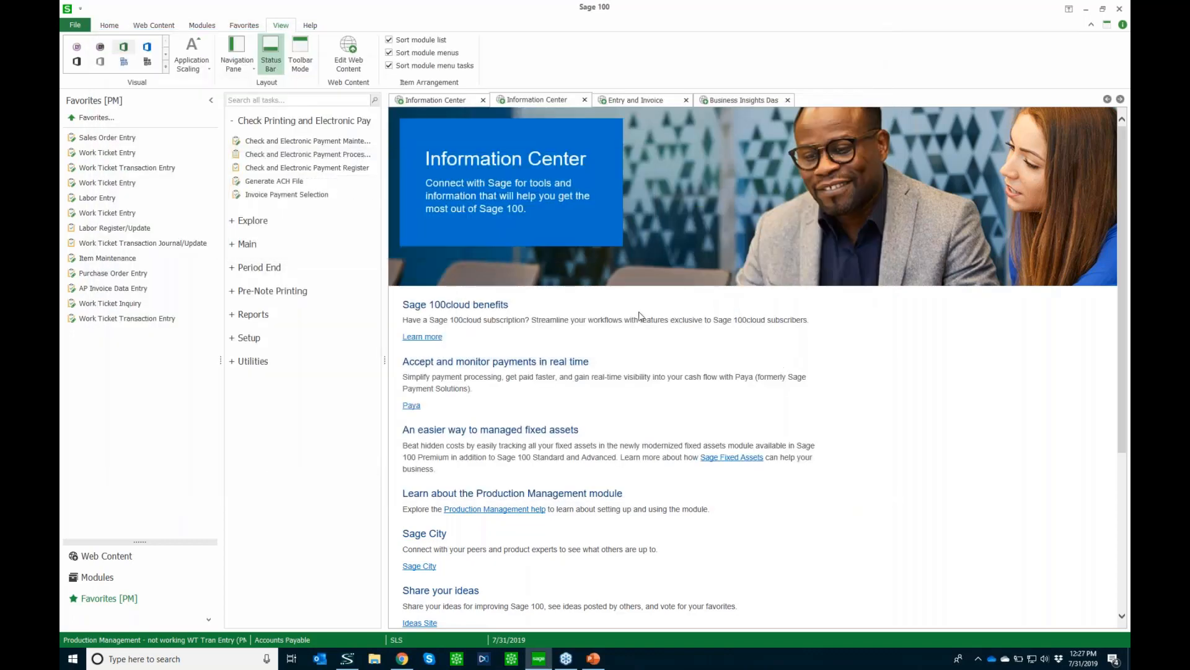
Step: Reopen the most recent work ticket, examine the direct costs and purchase orders recorded against its steps, and close it
click(126, 217)
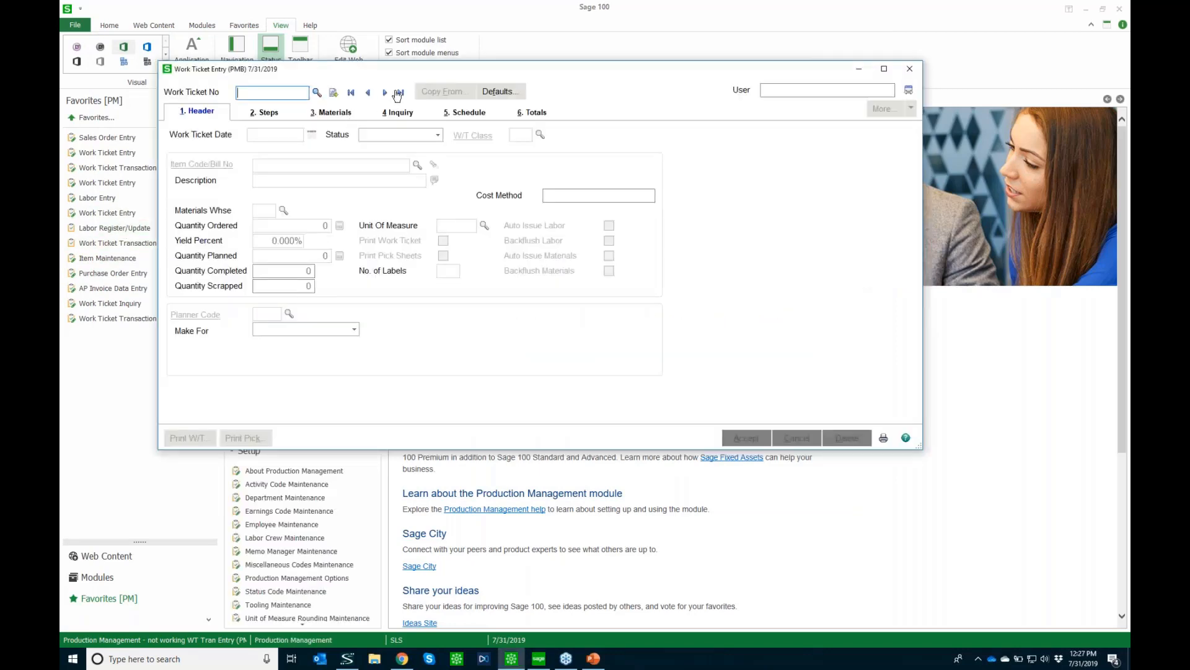
click(399, 93)
click(399, 115)
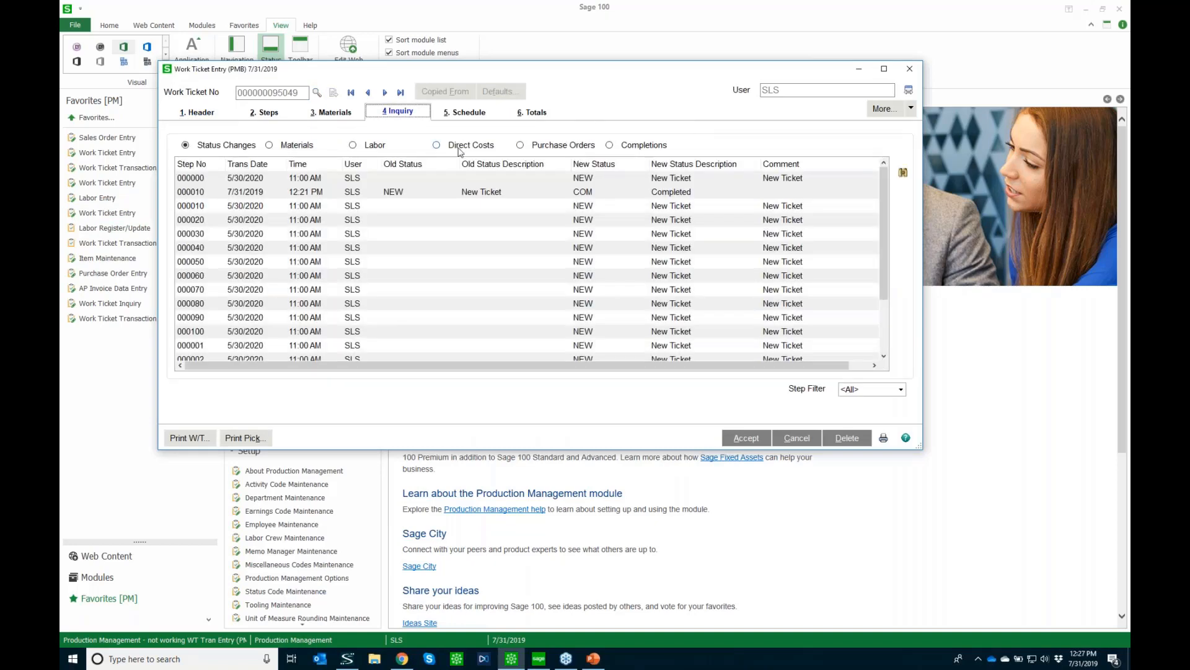
click(459, 149)
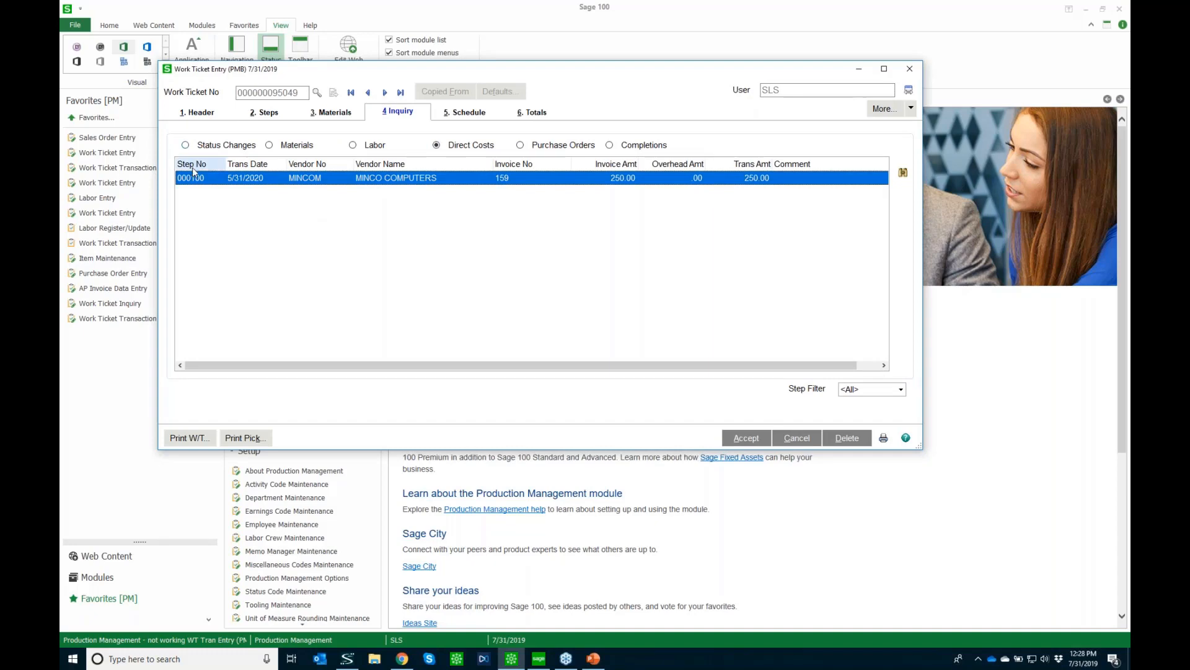
click(520, 145)
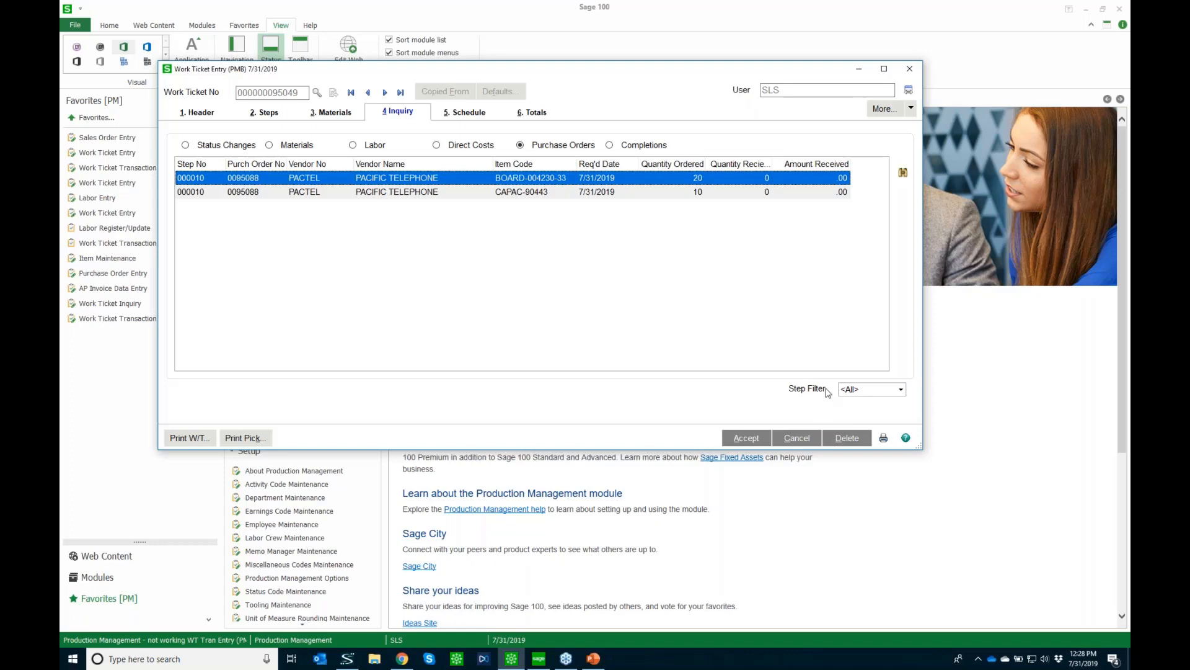
click(908, 70)
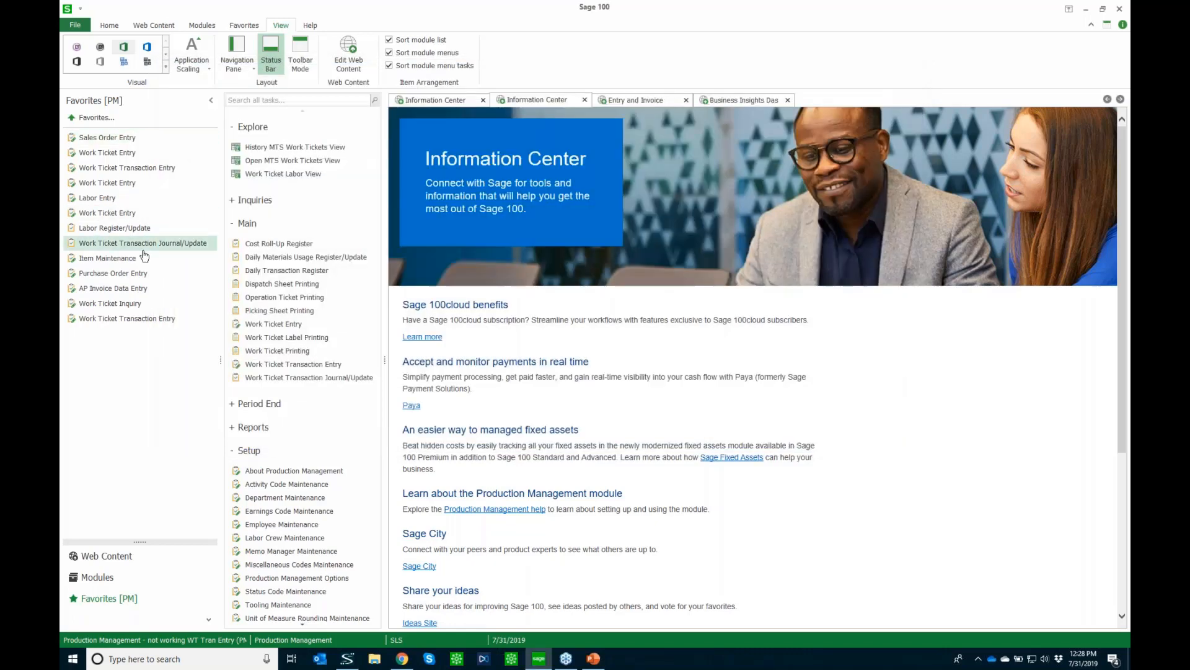
Step: Create a new work ticket transaction batch and start a new transaction in it with the type Completion
click(129, 320)
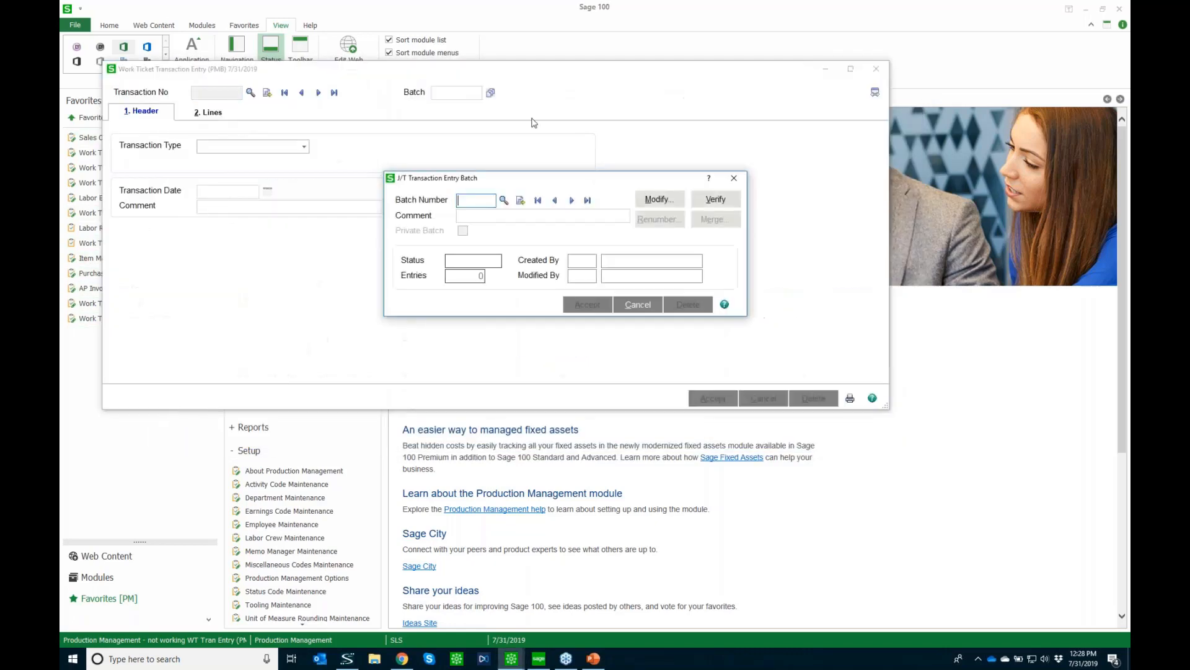
click(521, 199)
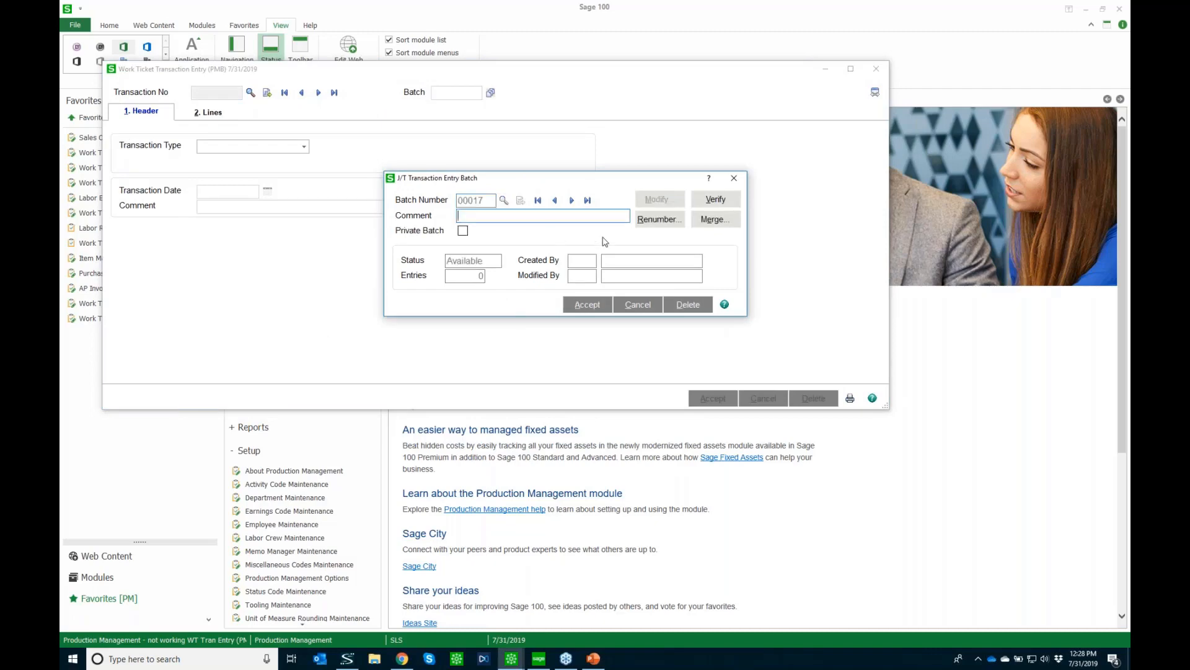
click(588, 305)
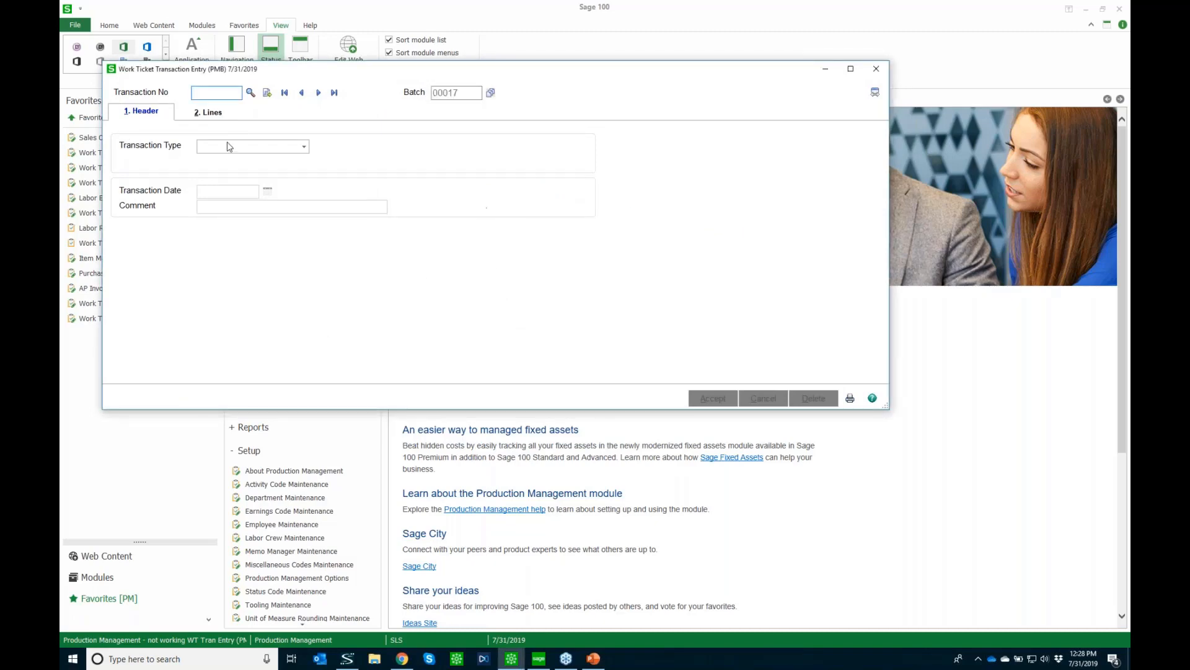
click(267, 93)
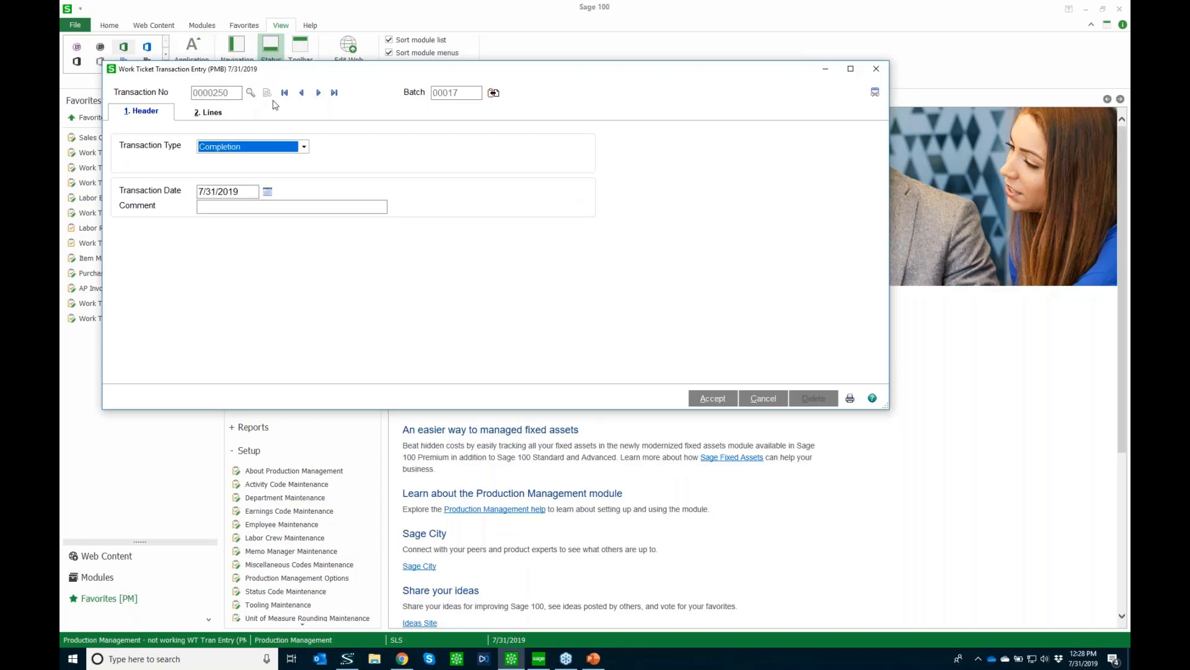
click(273, 148)
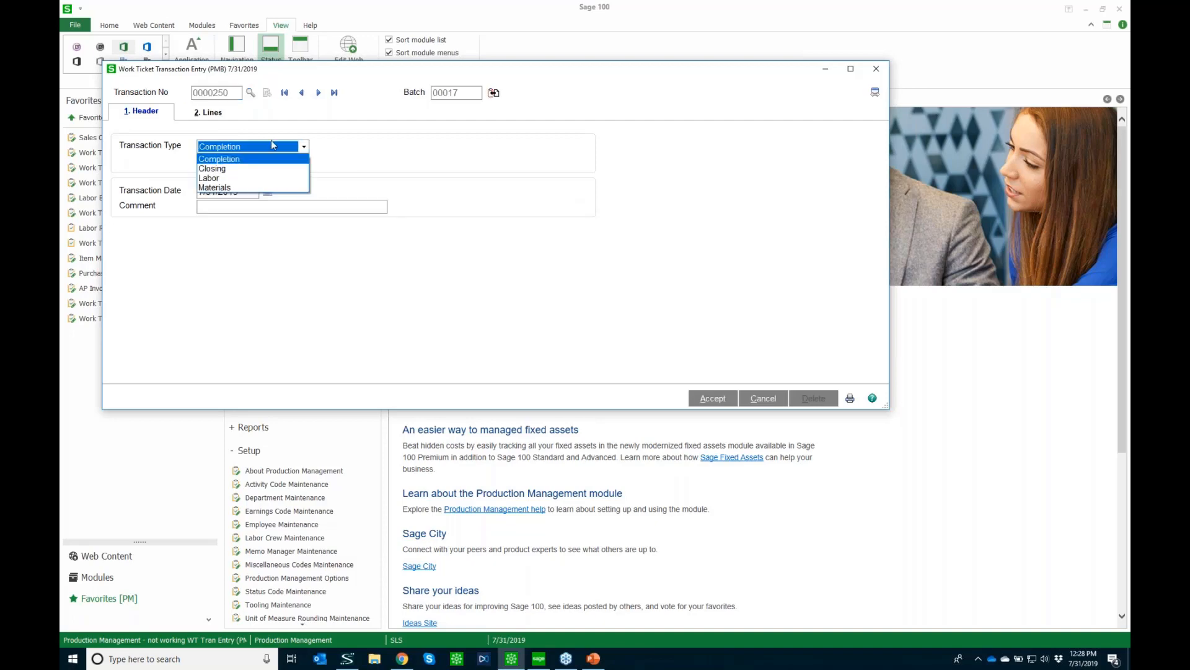
click(220, 161)
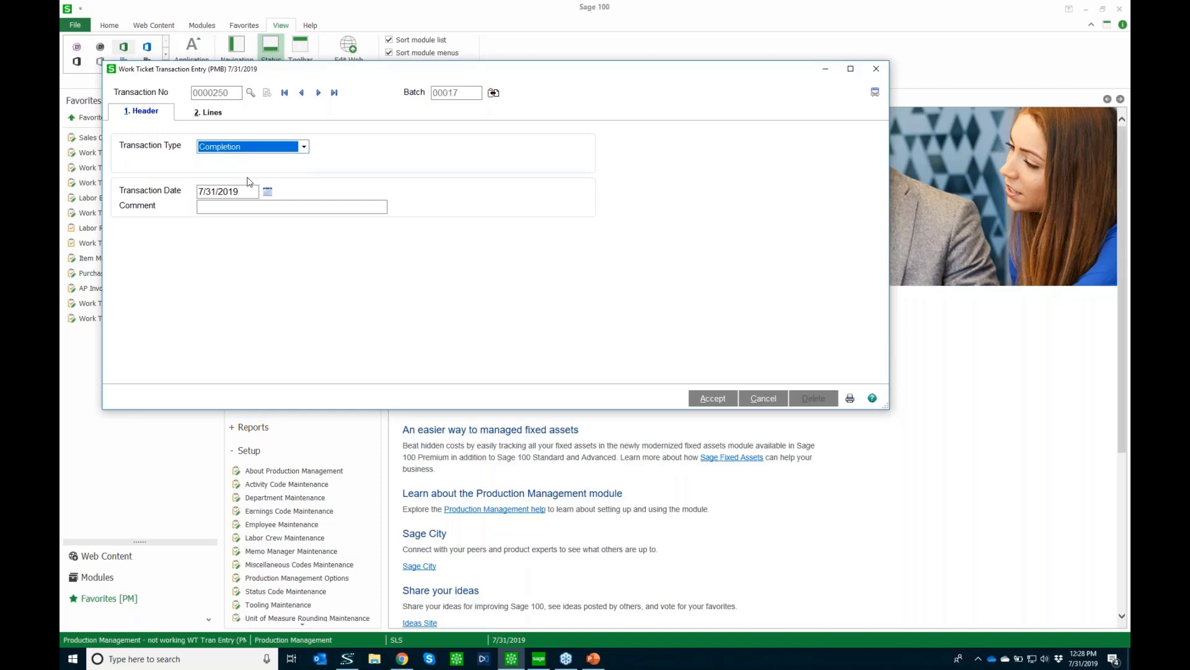
Step: Add the most recent desktop computer system work ticket as a line with cost method Actual and quantity 2, and save the transaction
click(208, 117)
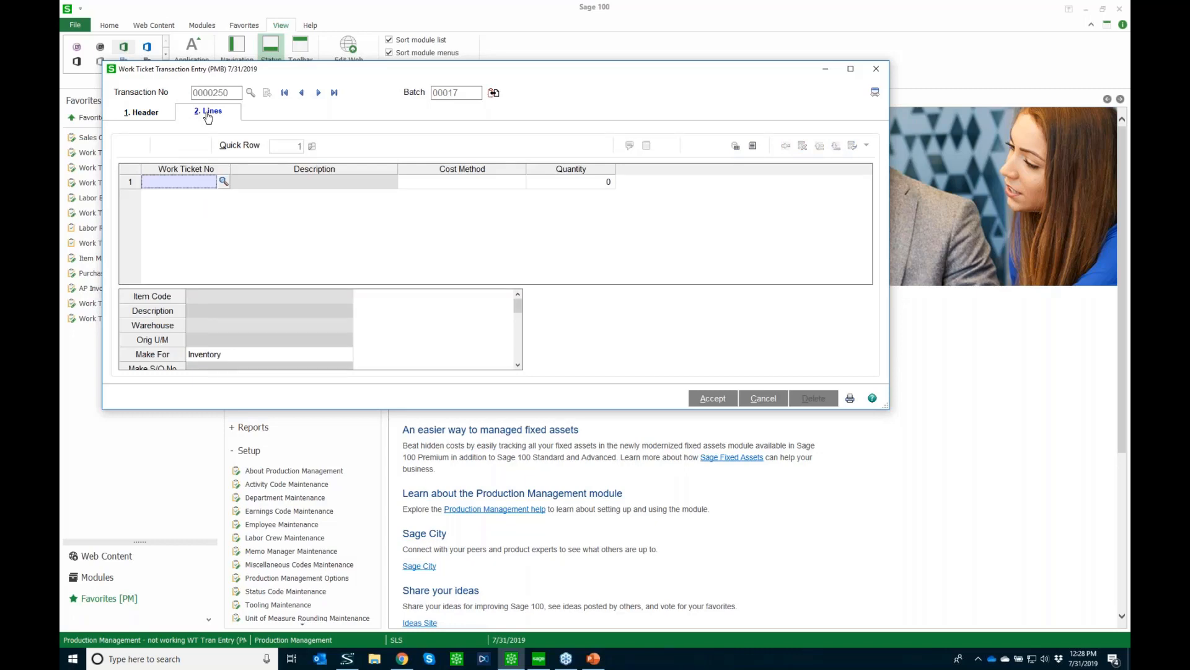
click(223, 181)
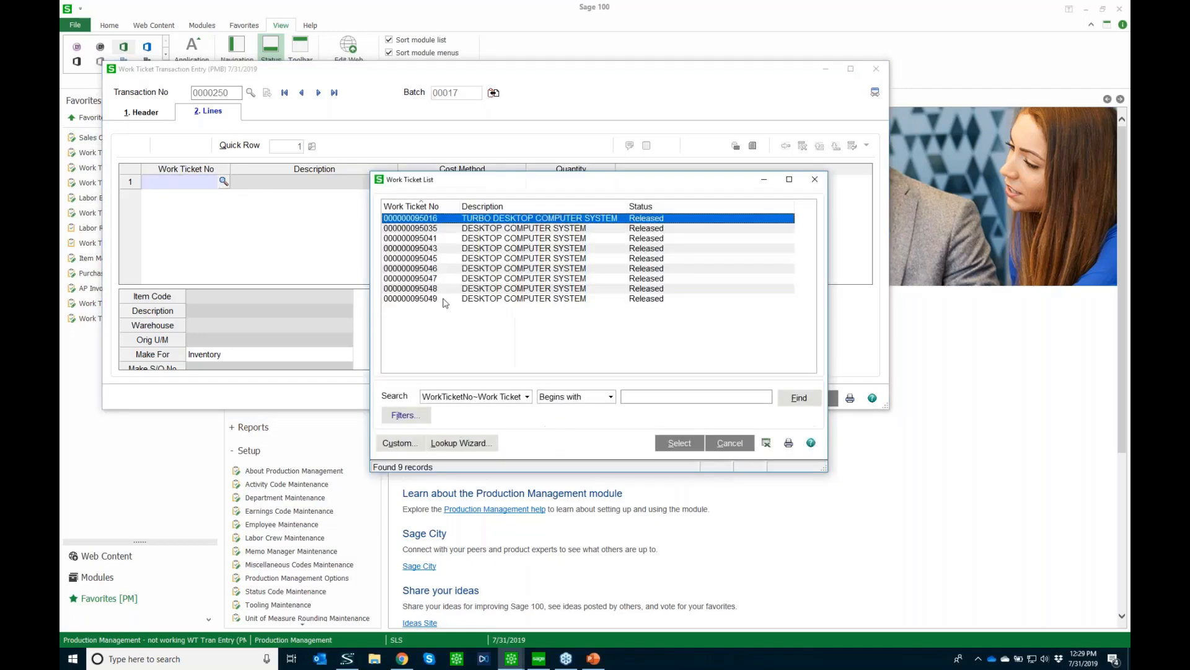
double_click(428, 298)
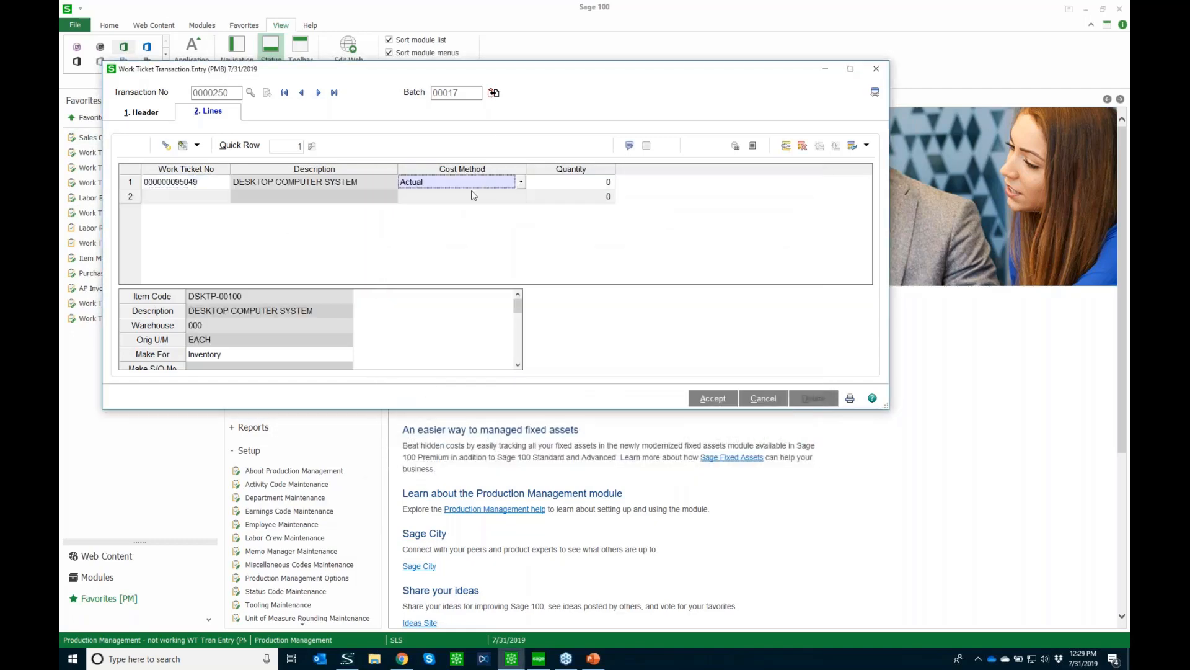
click(520, 182)
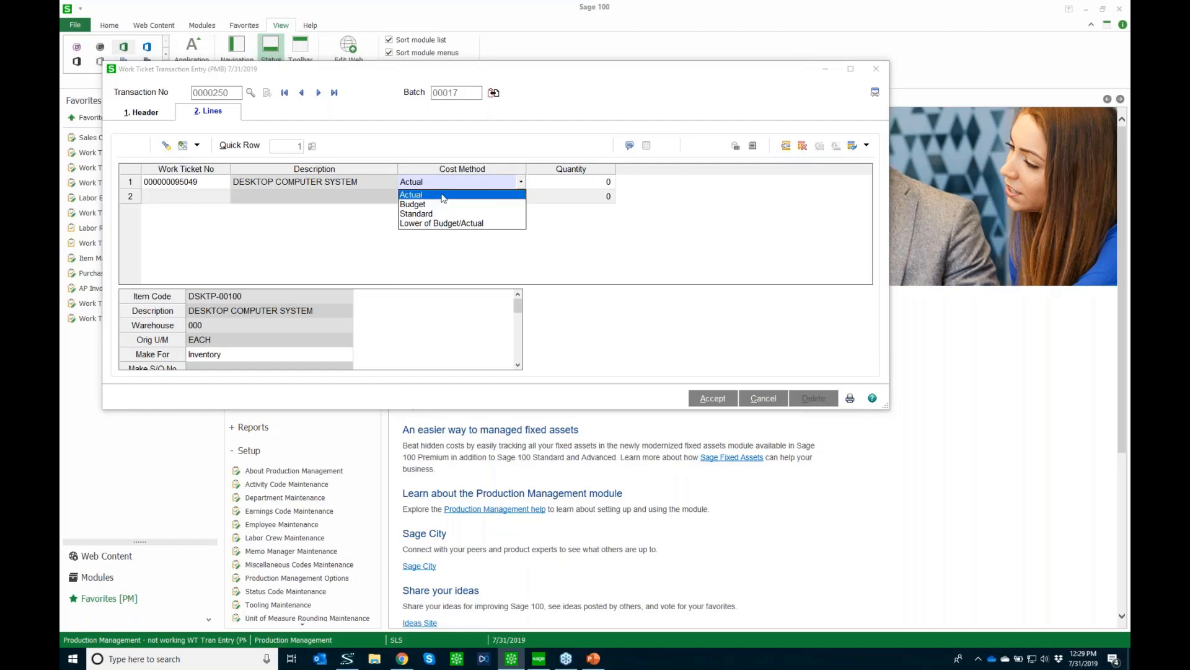
click(445, 195)
text(2)
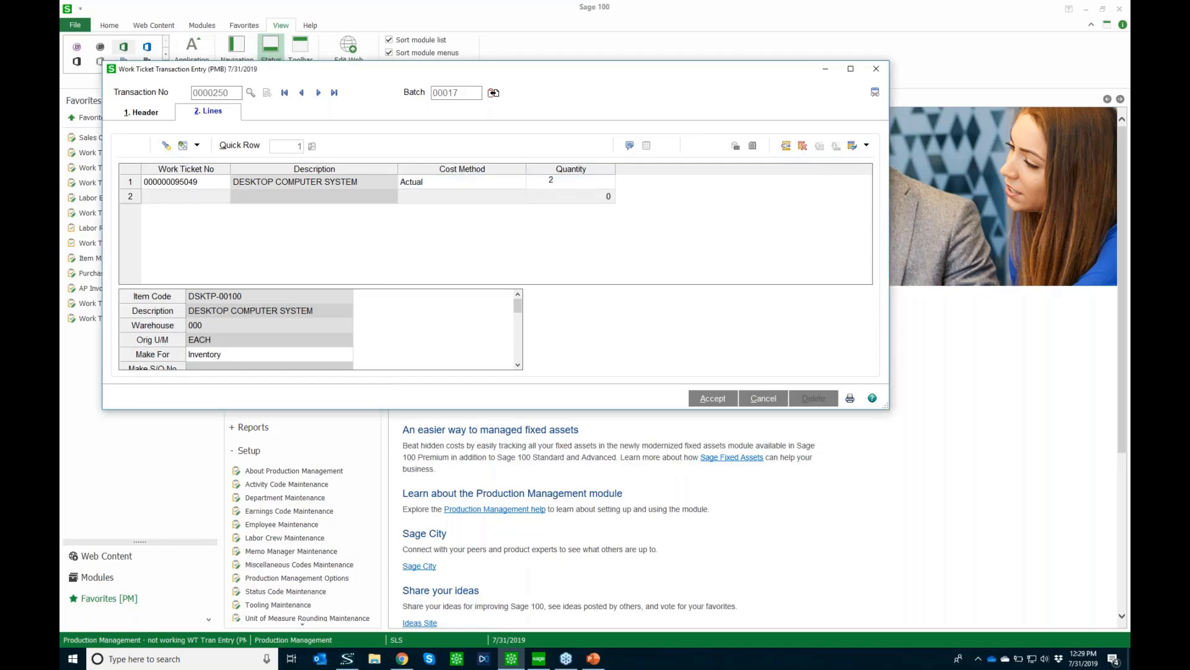
key(Tab)
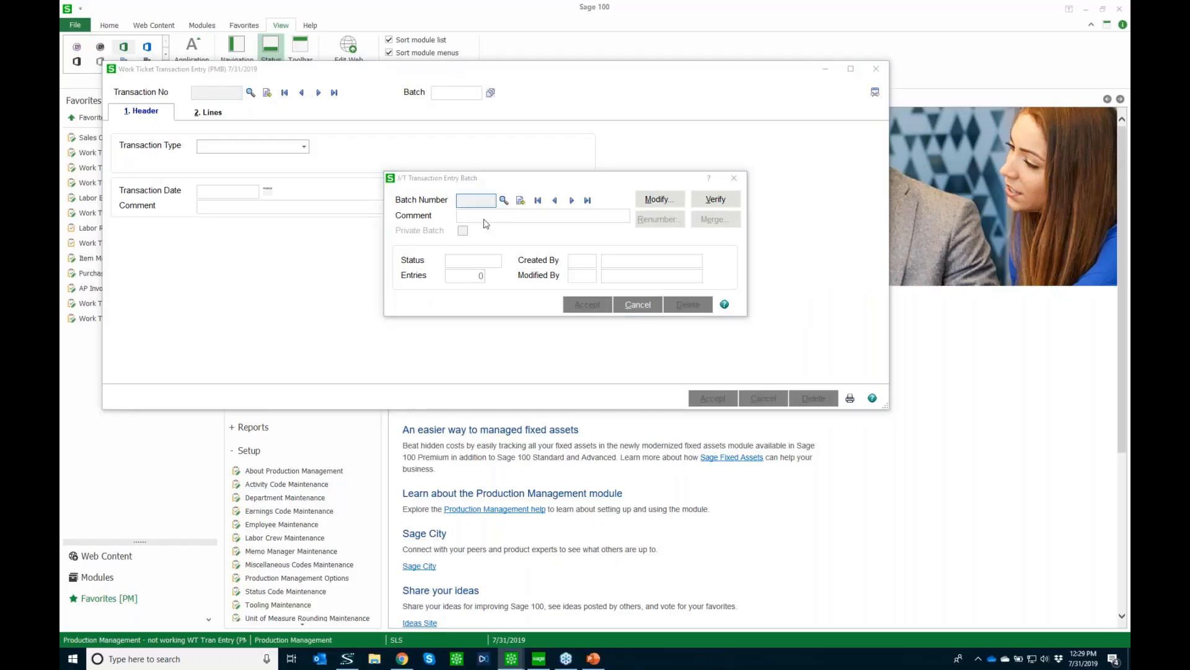
Step: Reselect batch 00017 in transaction entry and open the Work Ticket Transaction Journal for that batch
click(504, 200)
double_click(462, 231)
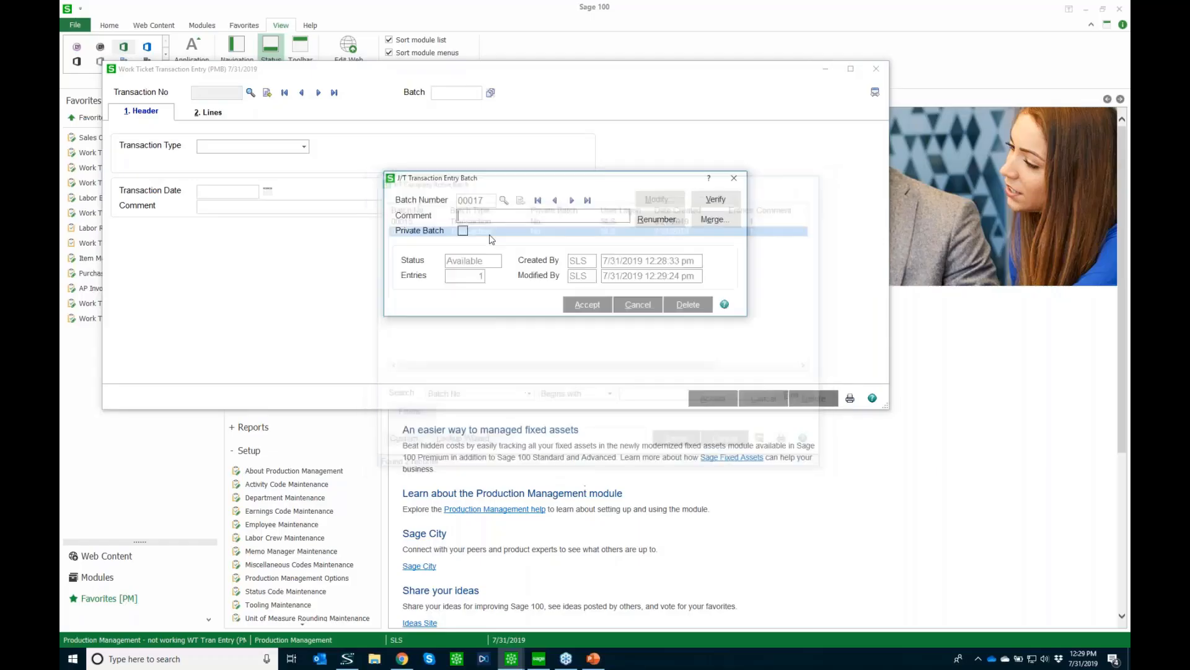
click(589, 305)
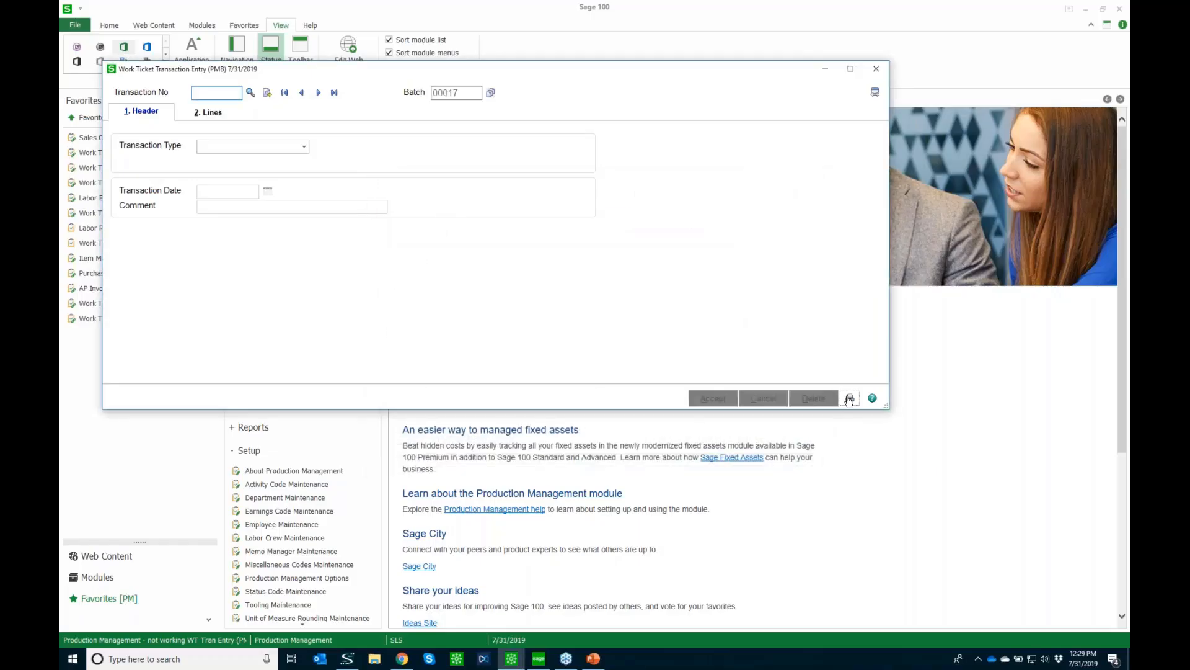
click(849, 398)
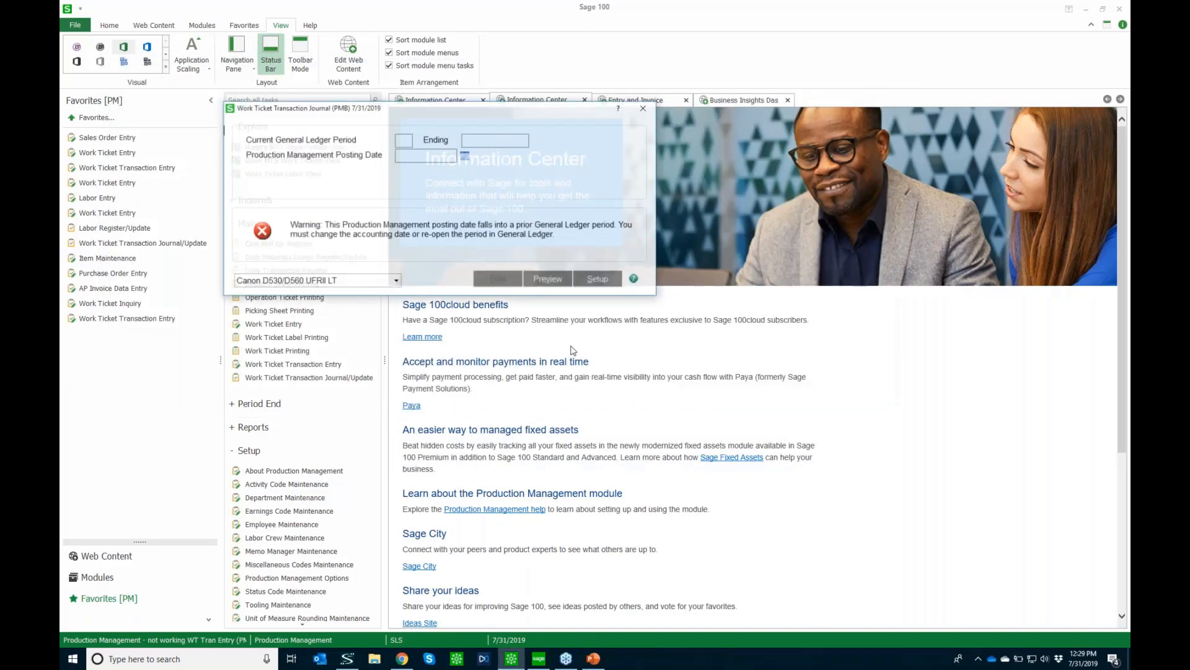
click(432, 268)
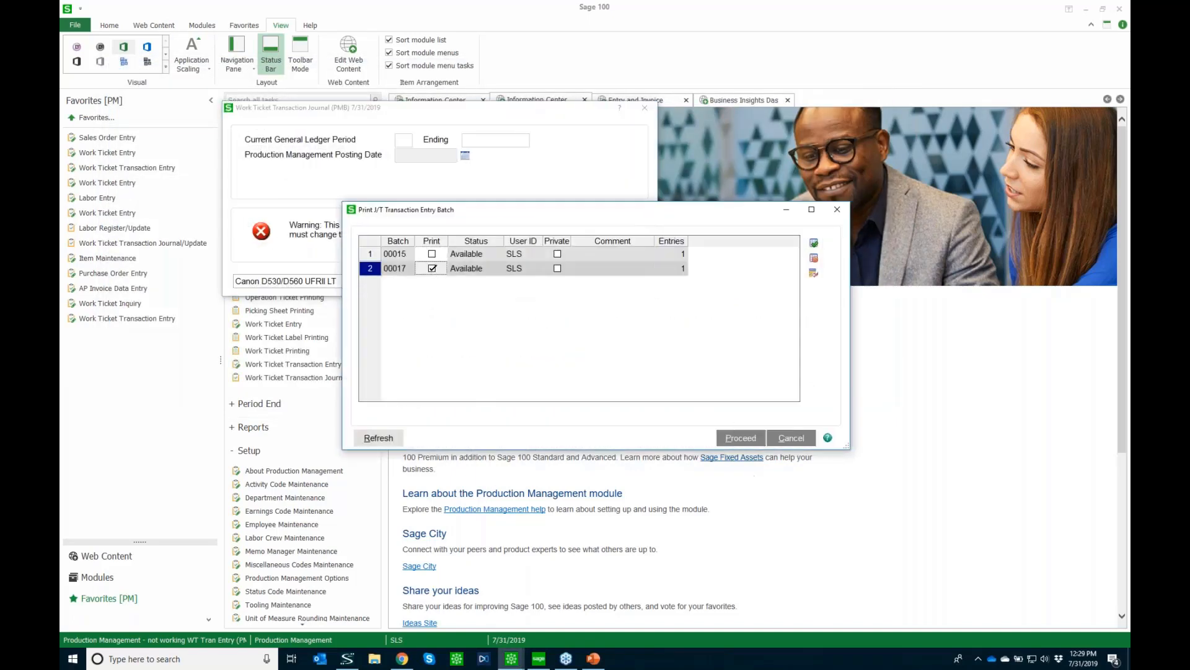
click(741, 438)
Step: Set the Production Management posting date to 5/31/2020 and preview the Work Ticket Transaction Journal
text(5/31/2020)
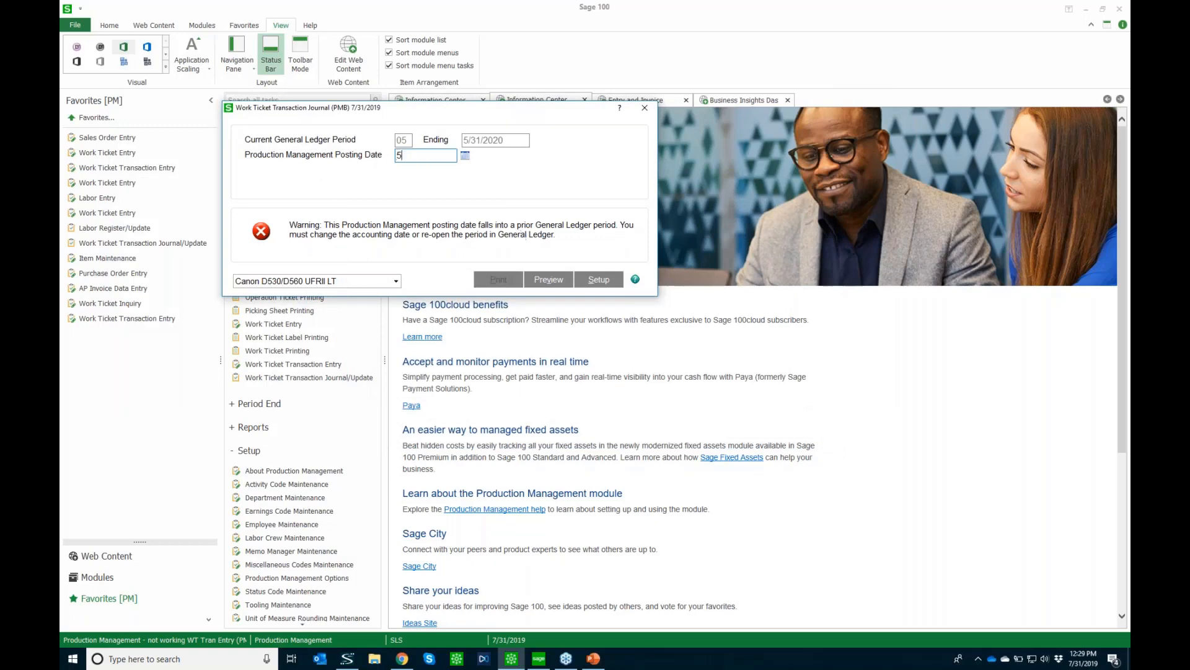
key(Tab)
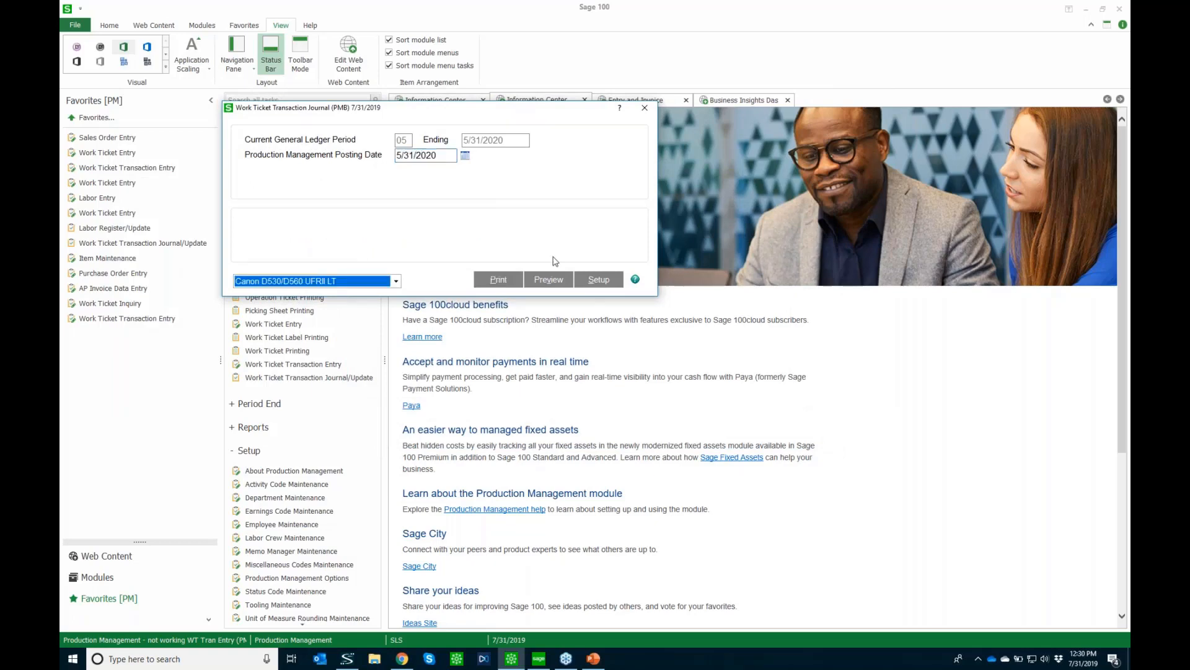
click(549, 279)
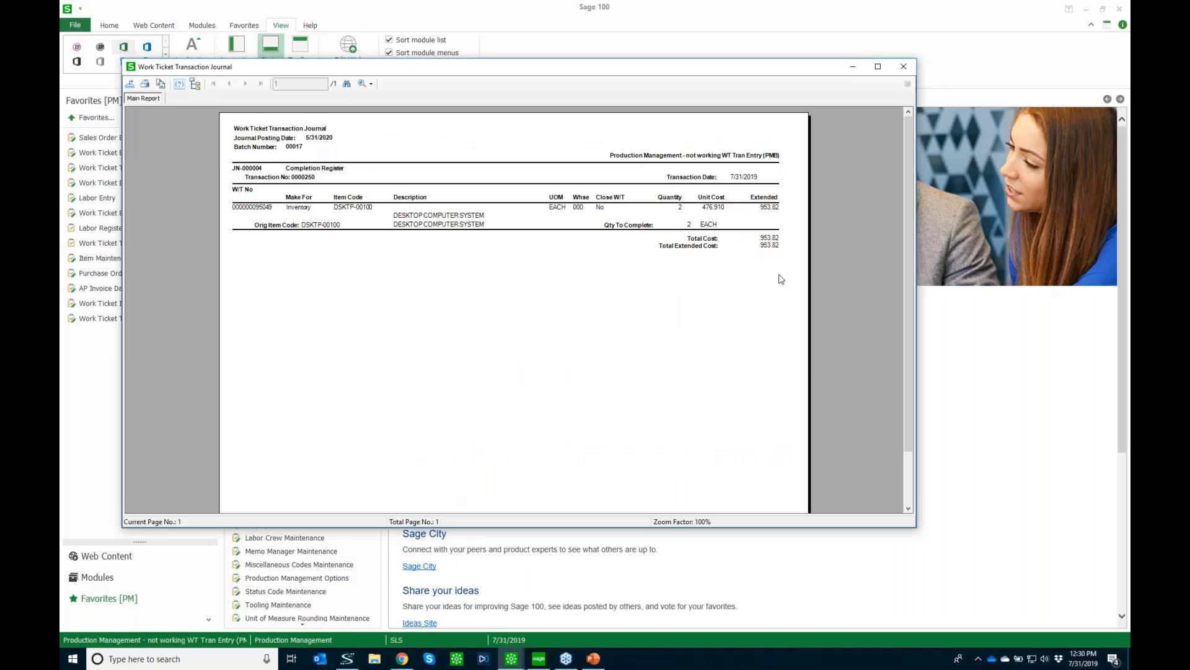
click(908, 69)
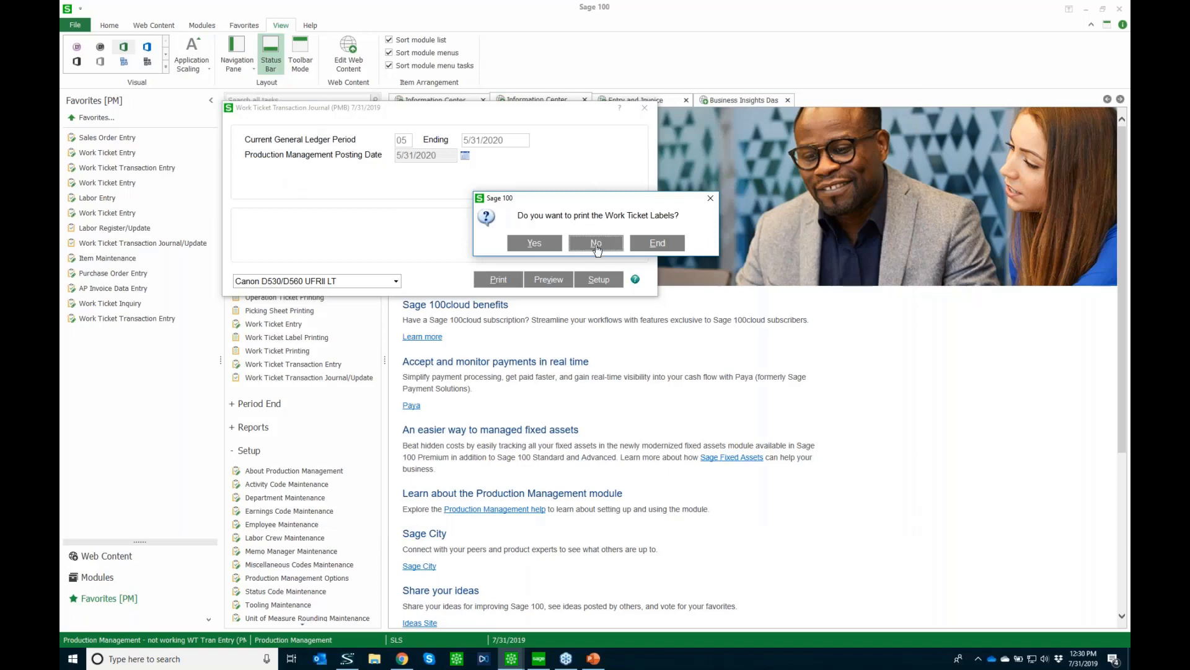
Step: Skip the work ticket labels and update the journal without the Completion Missing Cost and Completion Variance from Standards reports
click(596, 244)
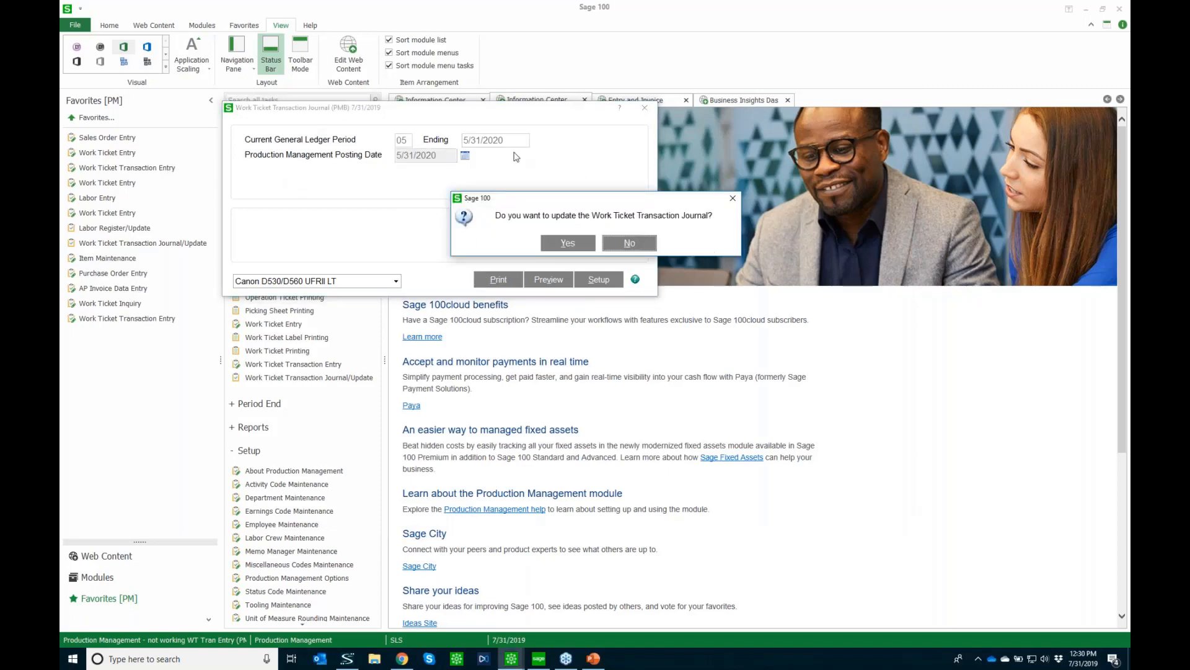
click(567, 248)
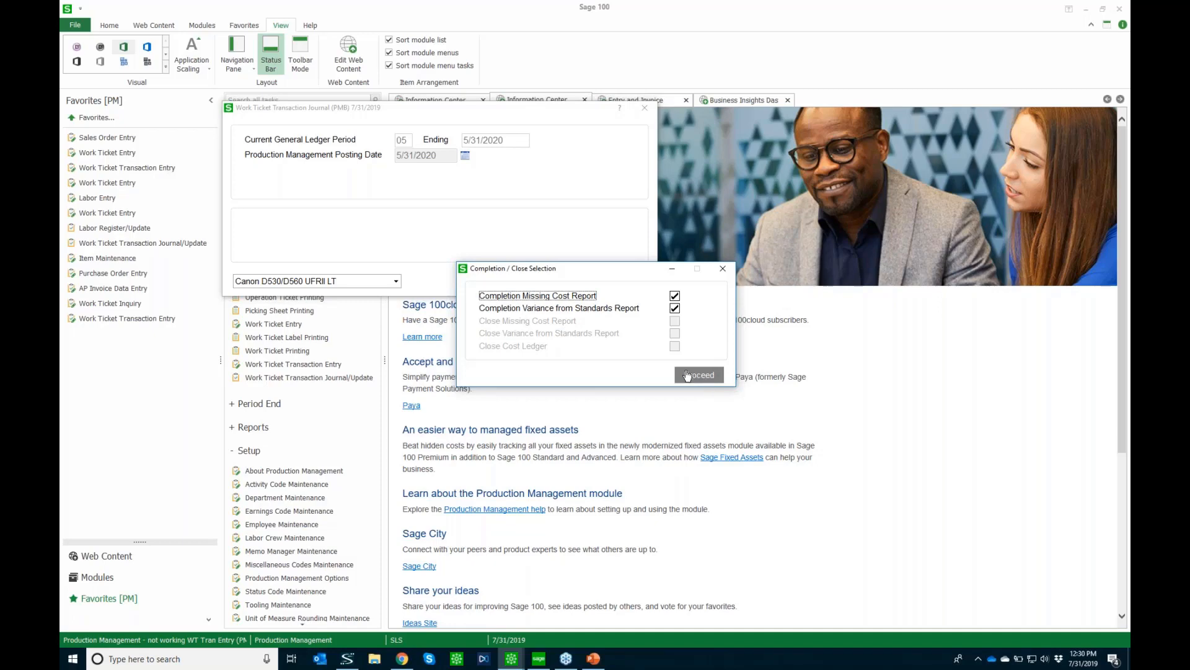
click(674, 295)
click(674, 308)
click(699, 375)
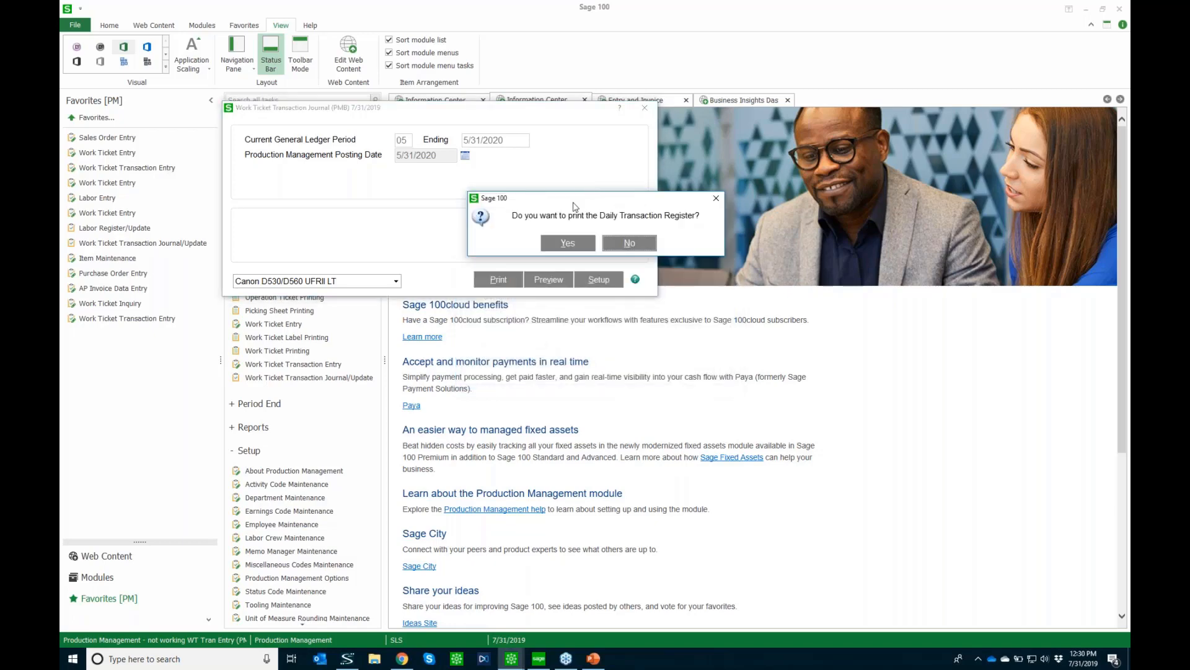
Step: Preview the Production Management Daily Transaction Register and post its update
click(573, 243)
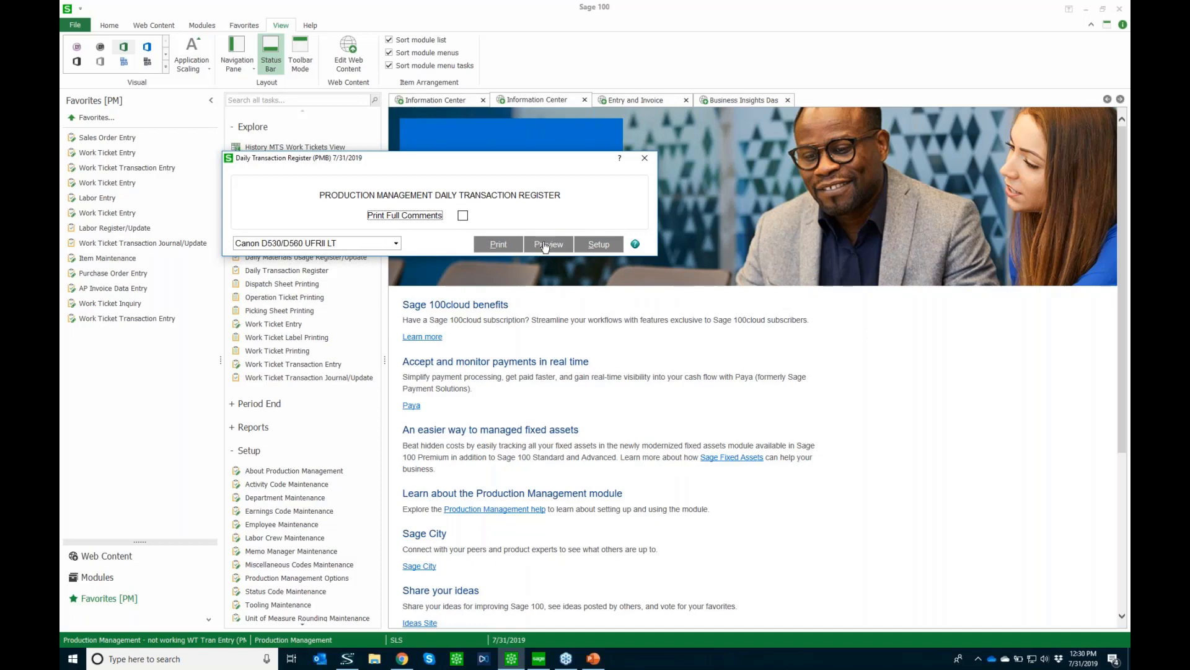
click(546, 244)
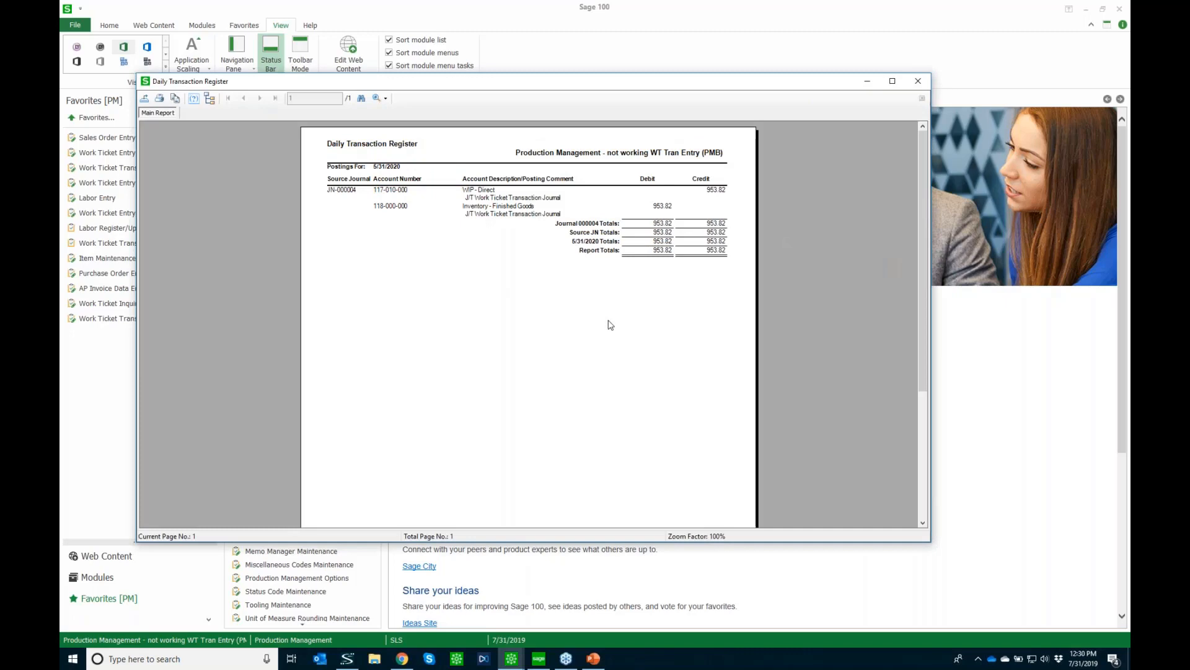
click(922, 86)
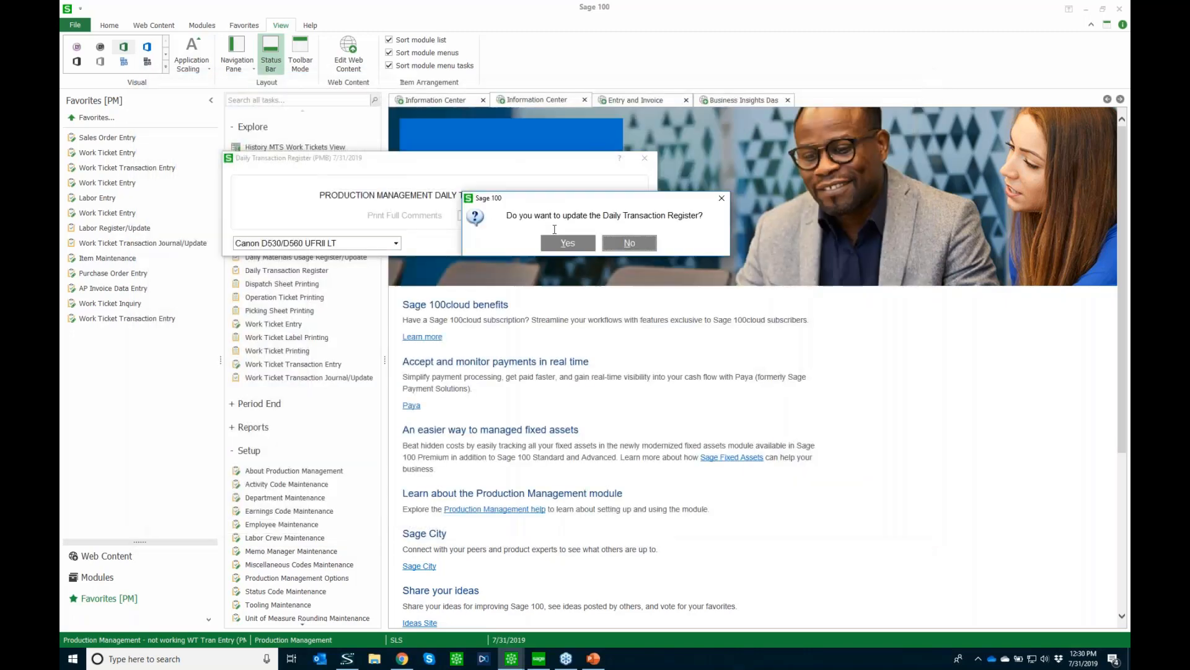
click(564, 242)
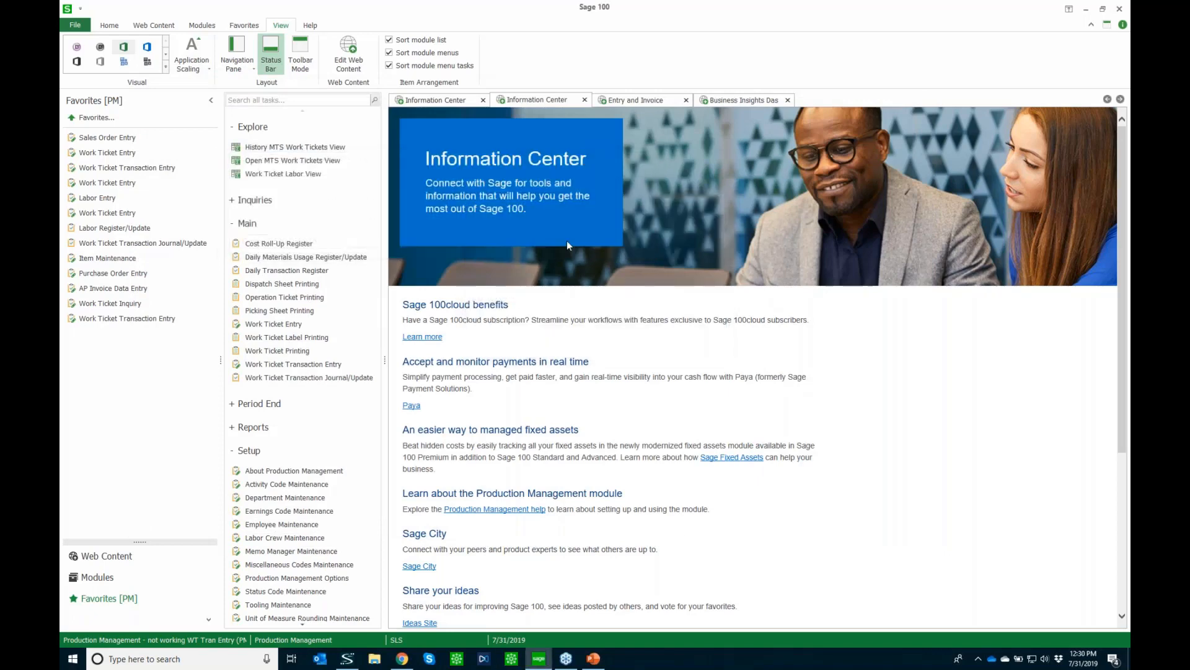